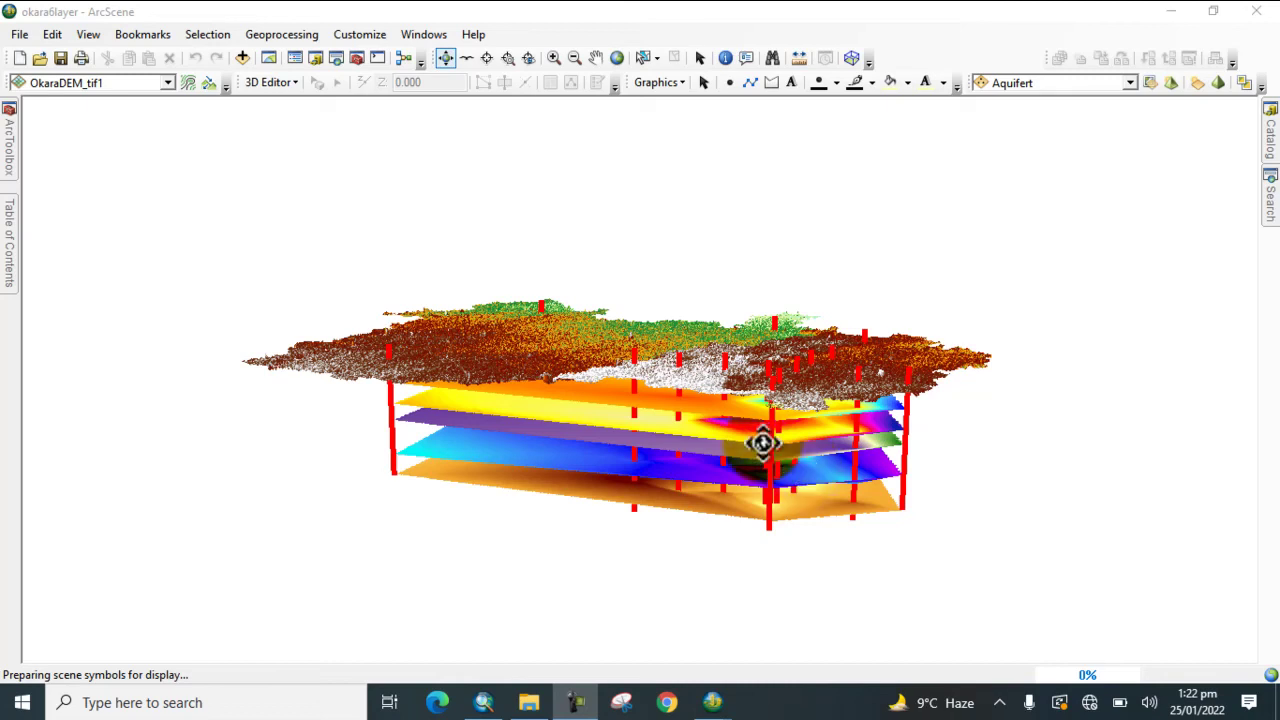
Orbit the scene to view the floating DEM and stacked depth layers from above and side-on
left_click_drag(720, 406, 784, 422)
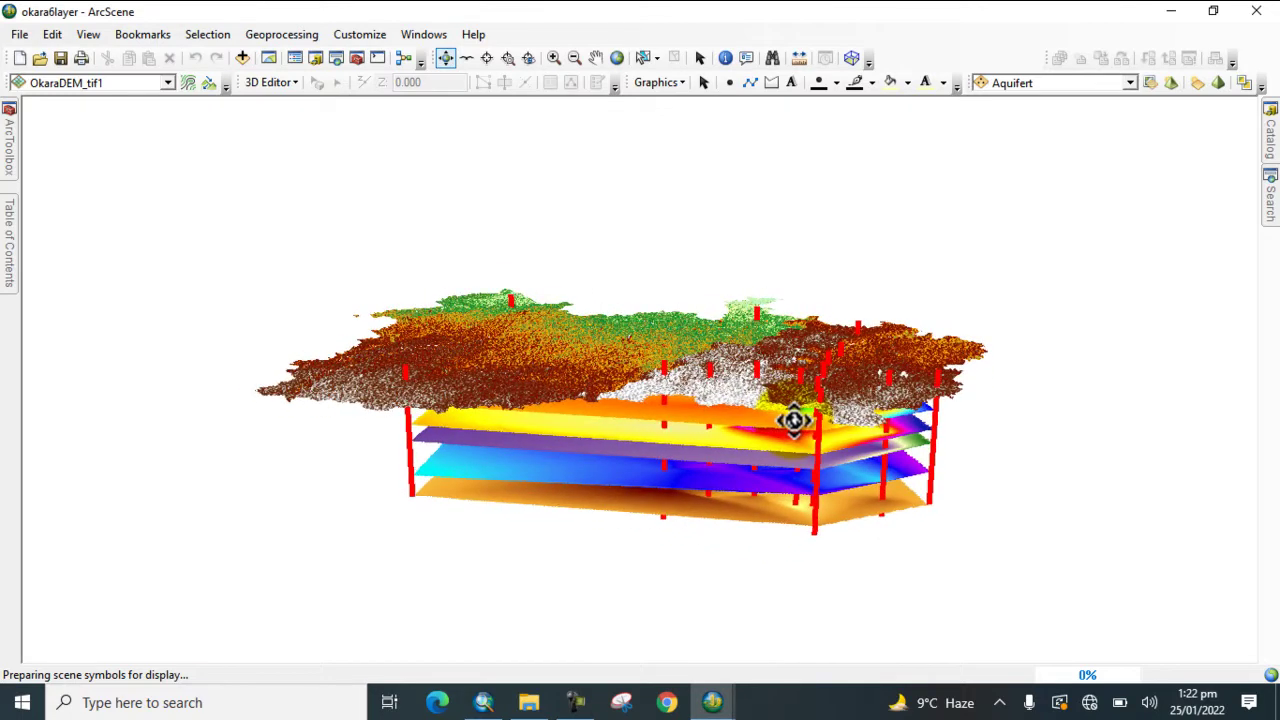
left_click_drag(794, 421, 267, 325)
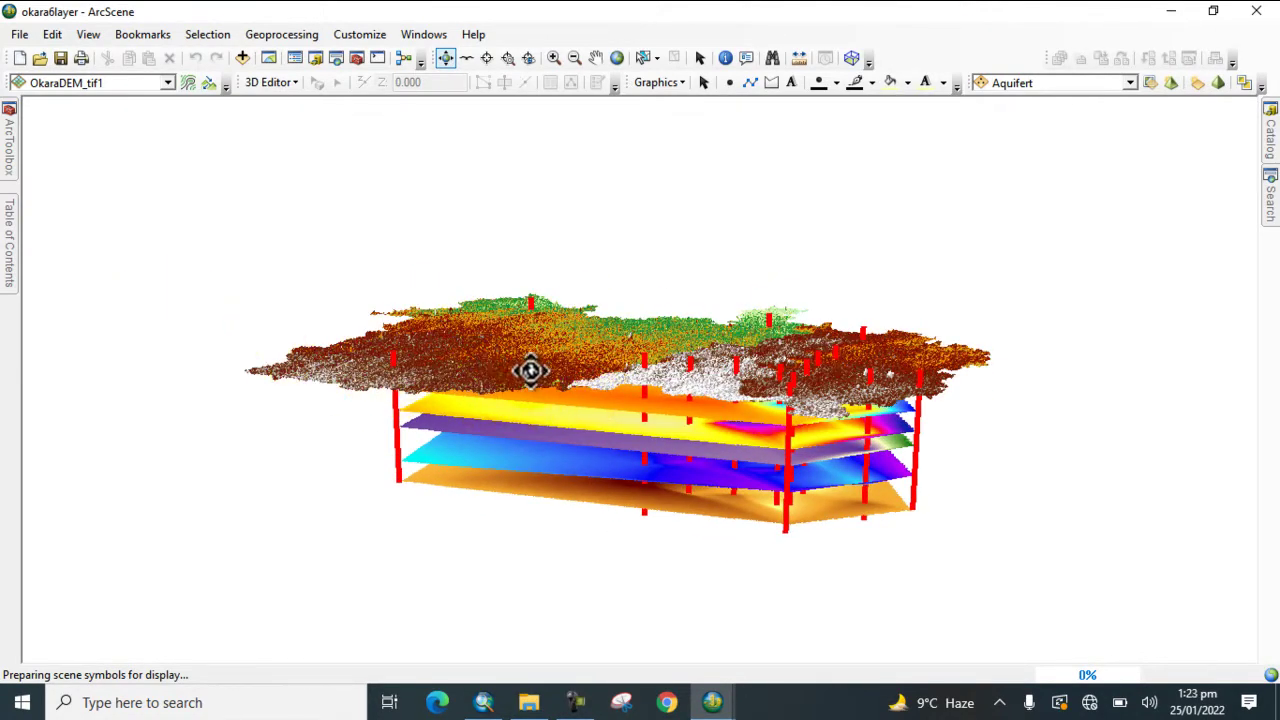
left_click_drag(538, 376, 155, 308)
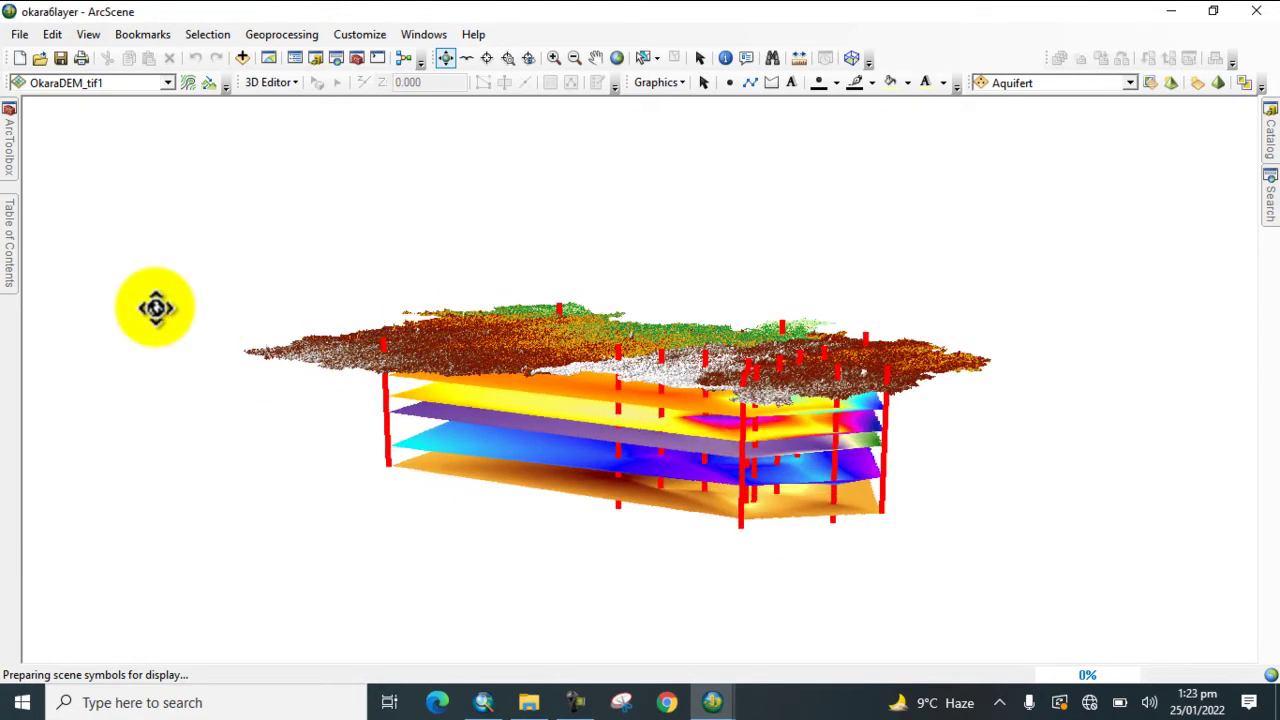
left_click(12, 255)
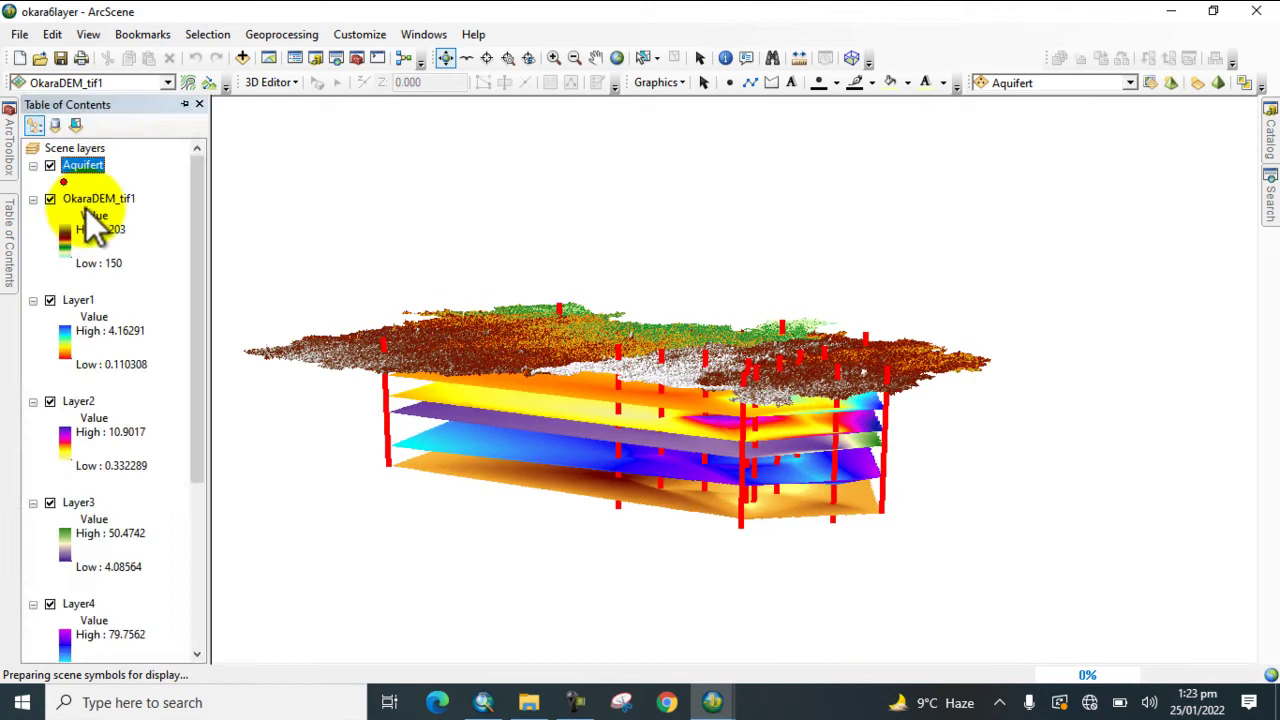
left_click(93, 168)
right_click(93, 168)
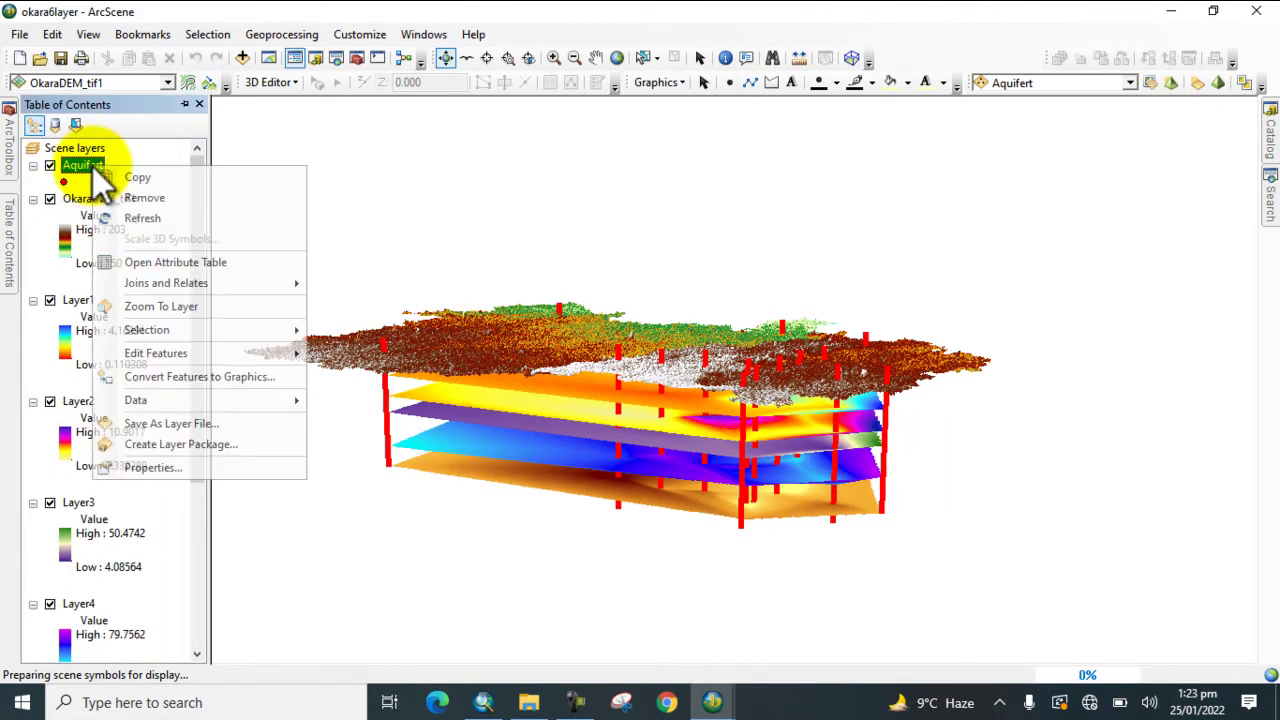
left_click(155, 262)
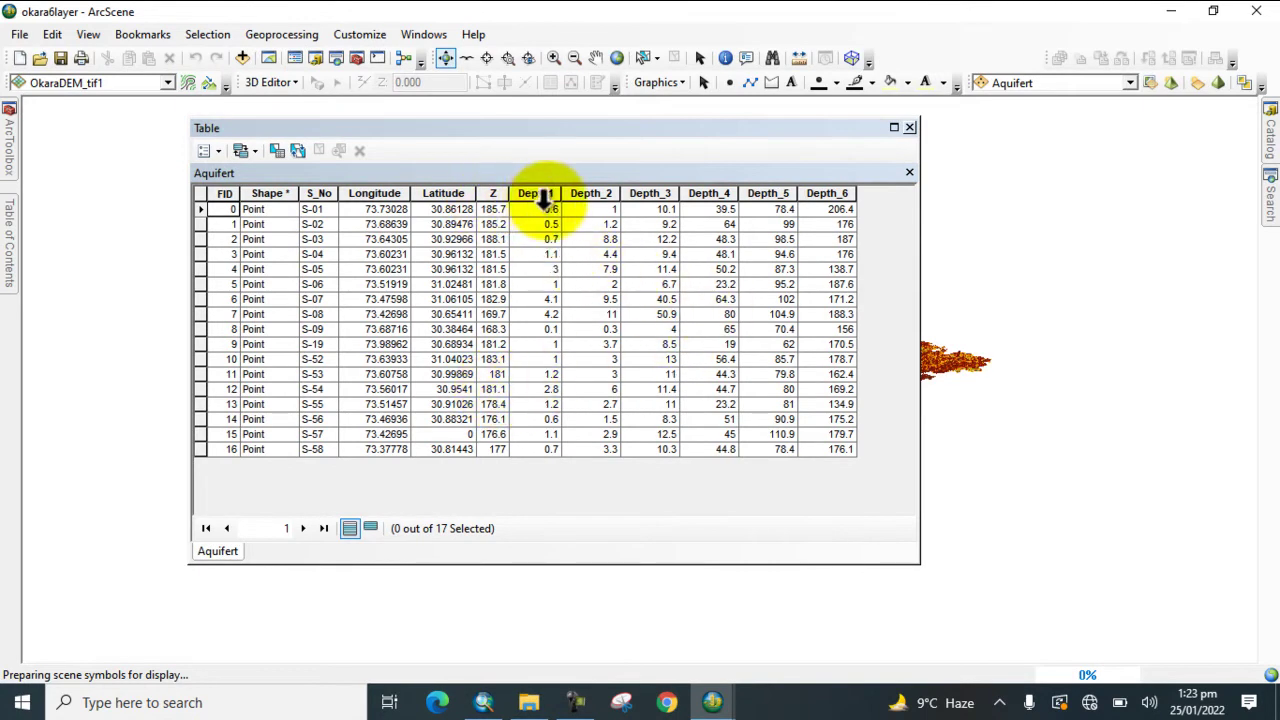
left_click(909, 128)
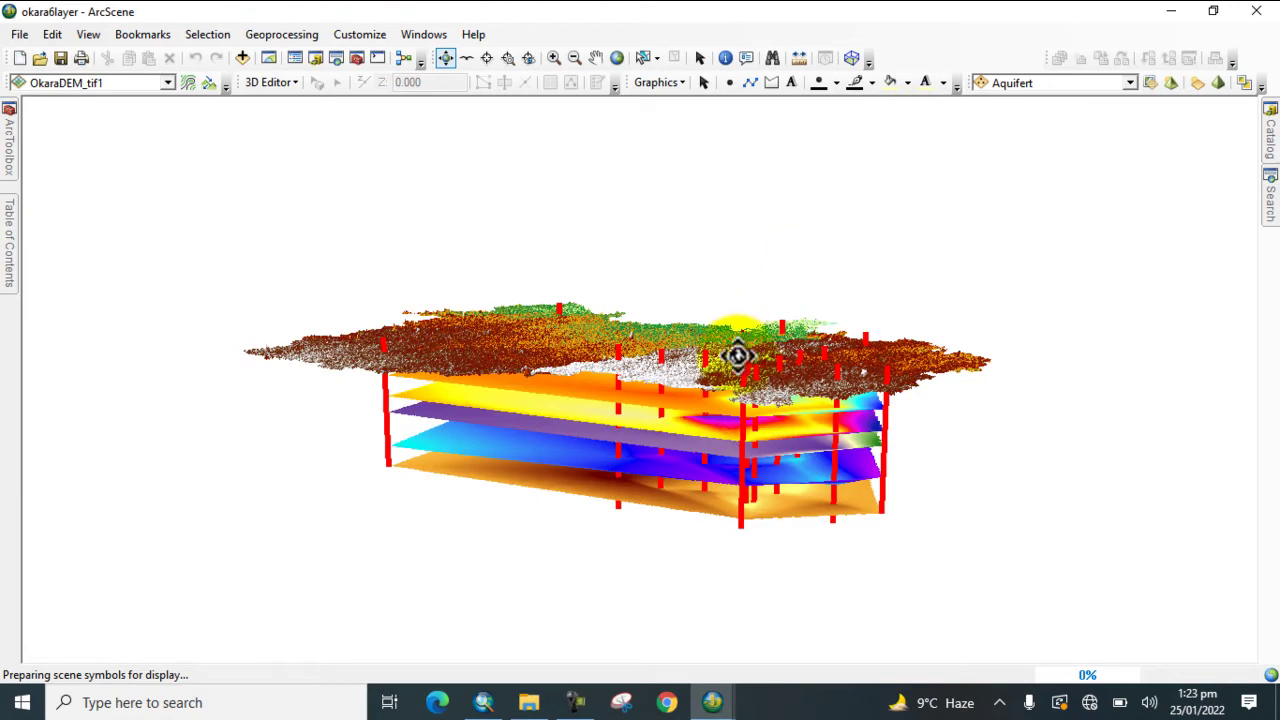
left_click_drag(737, 355, 420, 365)
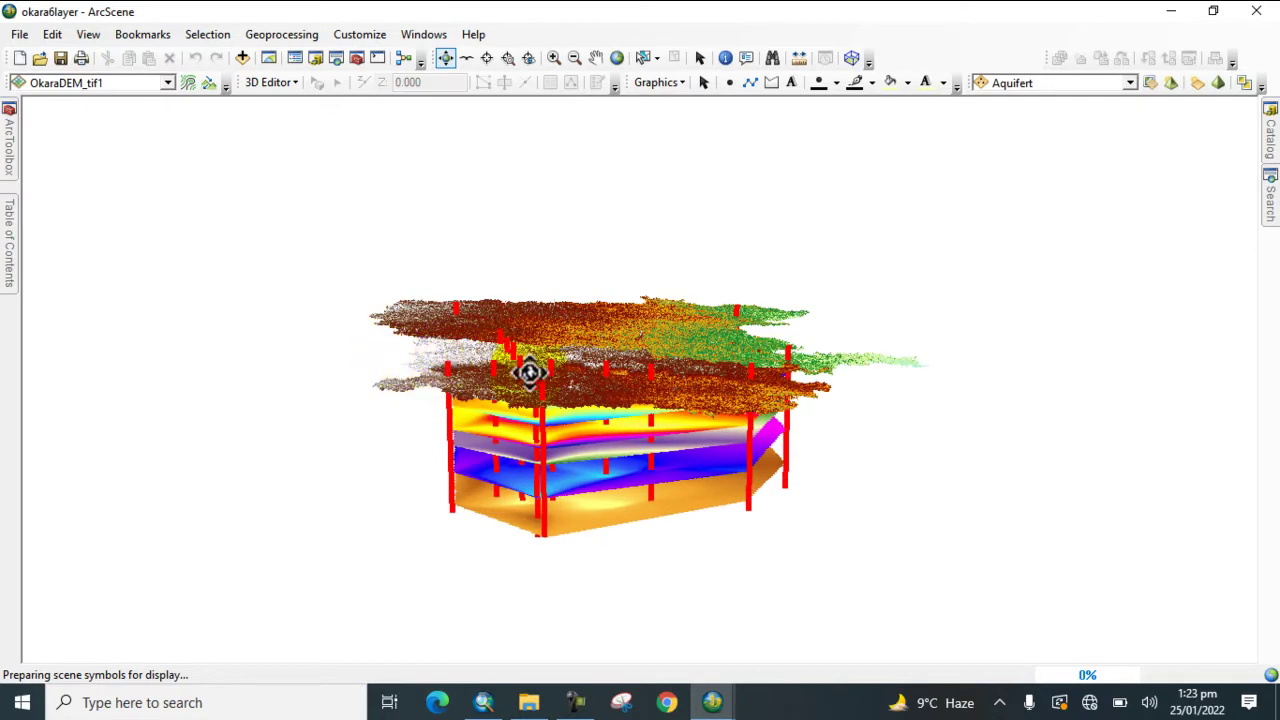
Switch to ArcMap and pan the Okara DEM and well-point map up and left
left_click(483, 702)
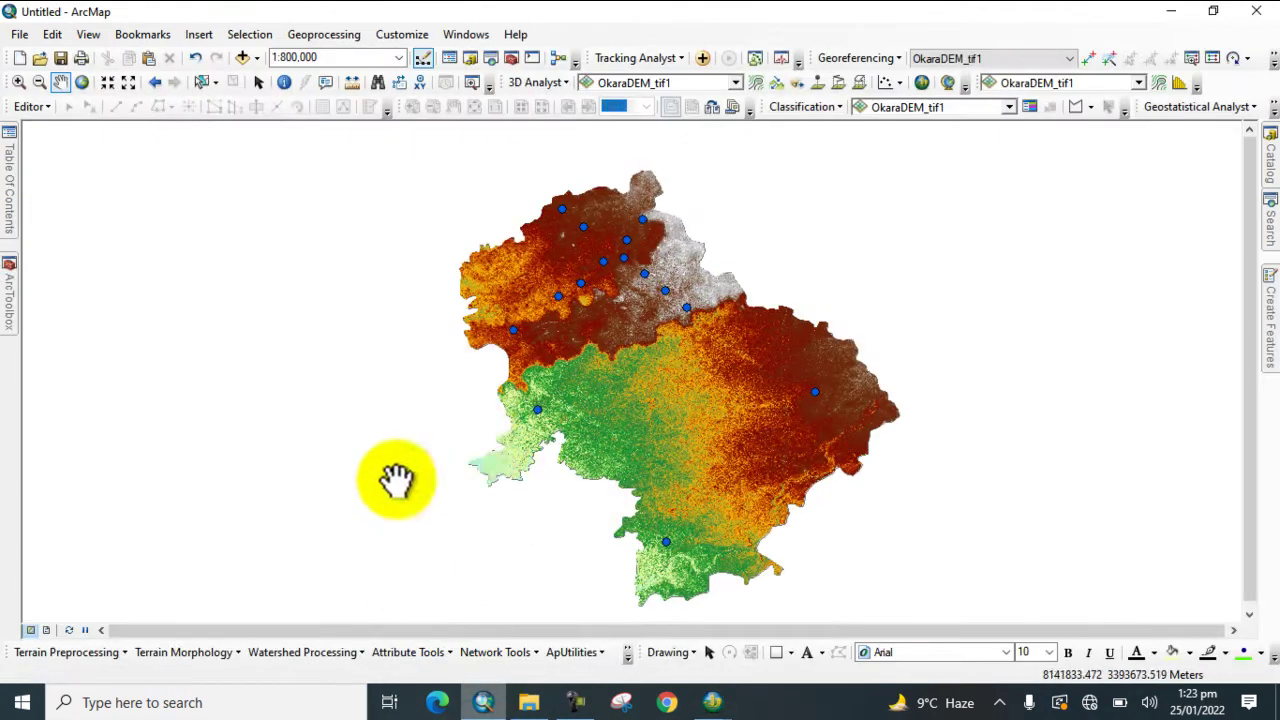
left_click(470, 378)
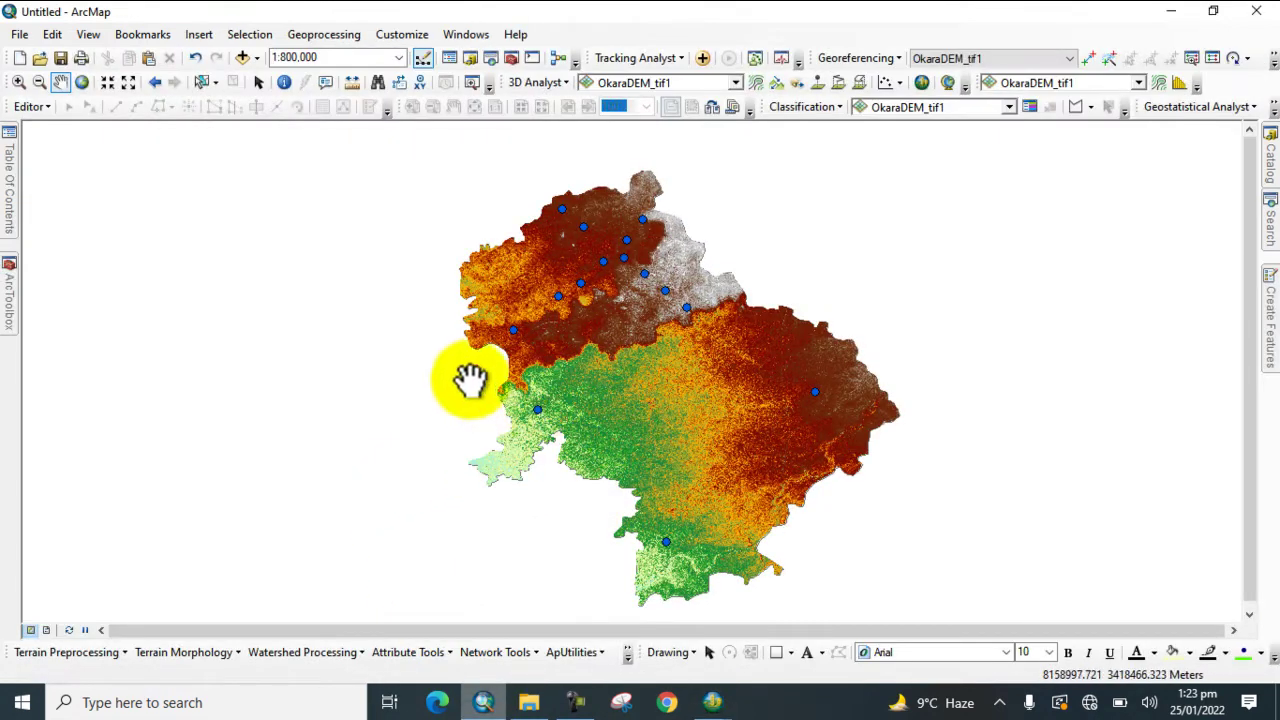
left_click_drag(540, 360, 520, 314)
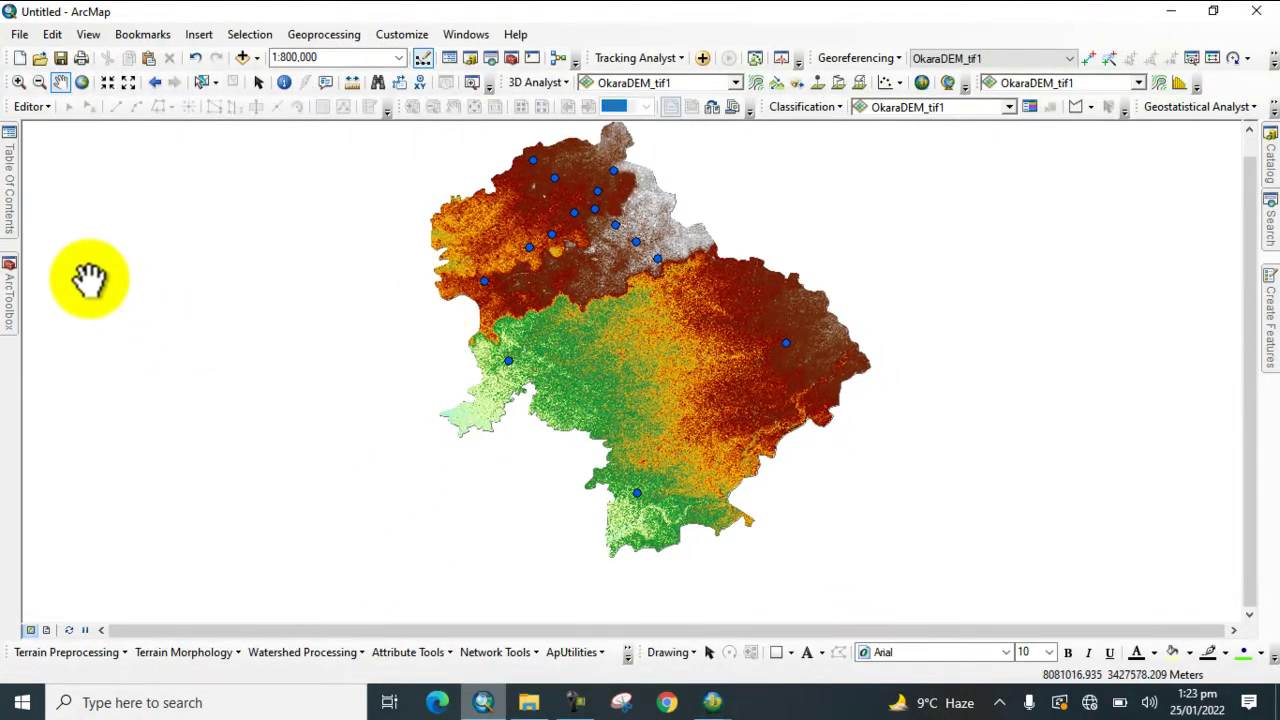
Expand ArcToolbox's Spatial Analyst Tools to show the Interpolation toolset
mouse_move(12, 218)
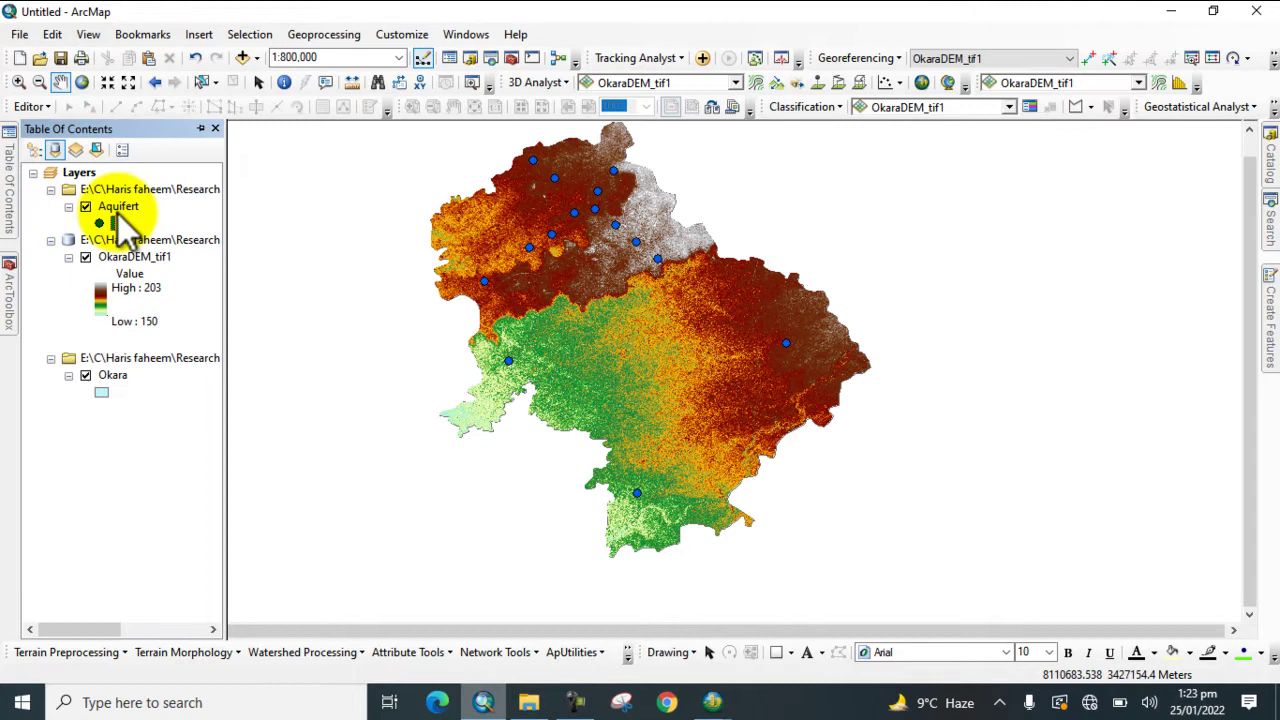
mouse_move(9, 275)
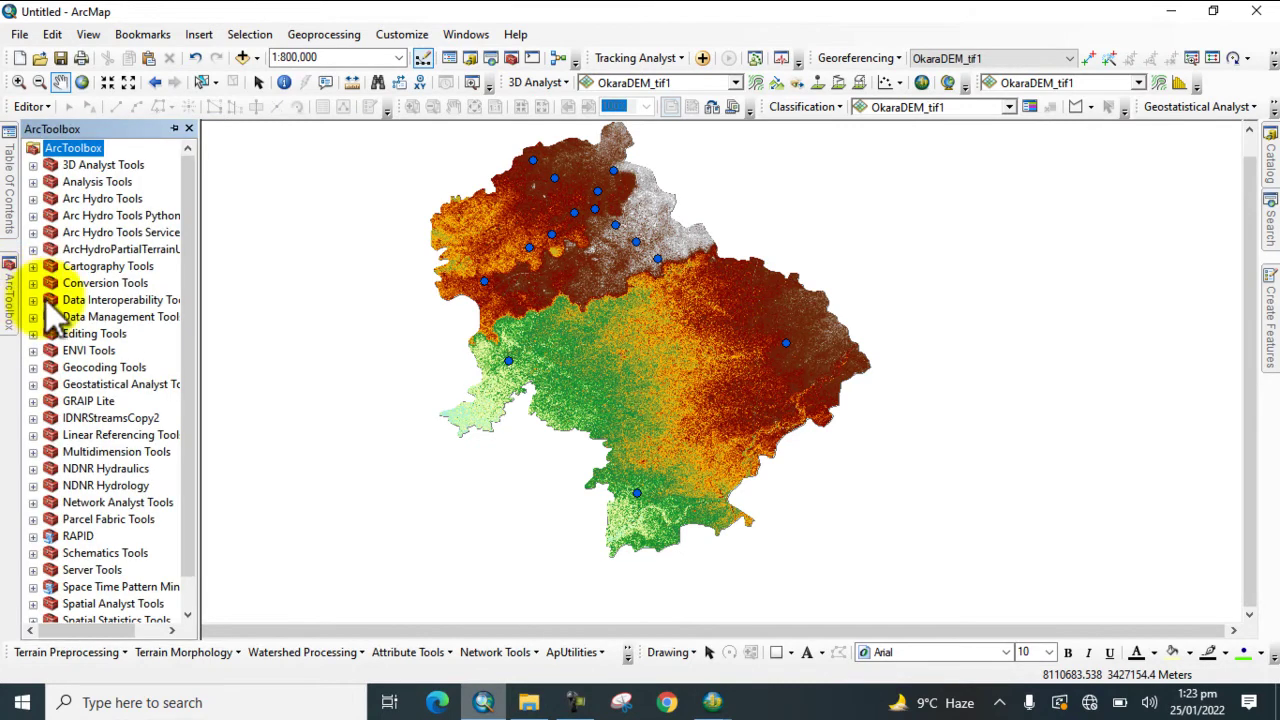
scroll(88, 325, "down", 1)
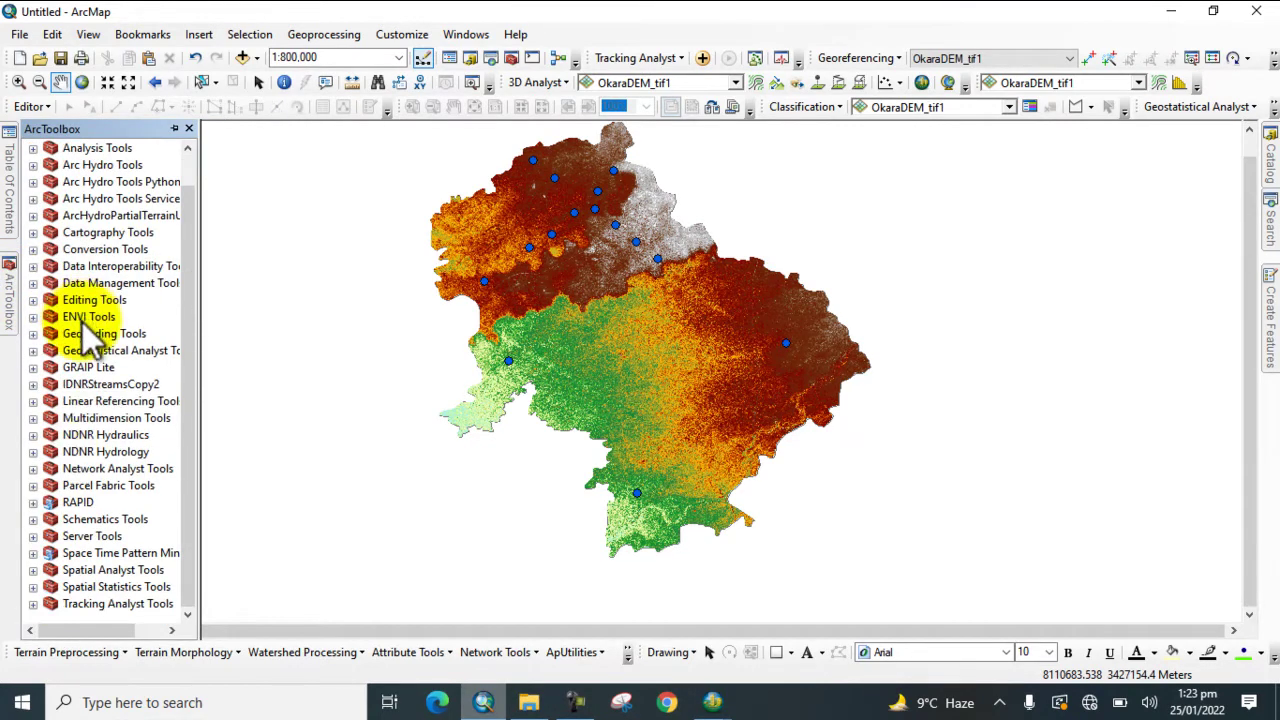
left_click(33, 570)
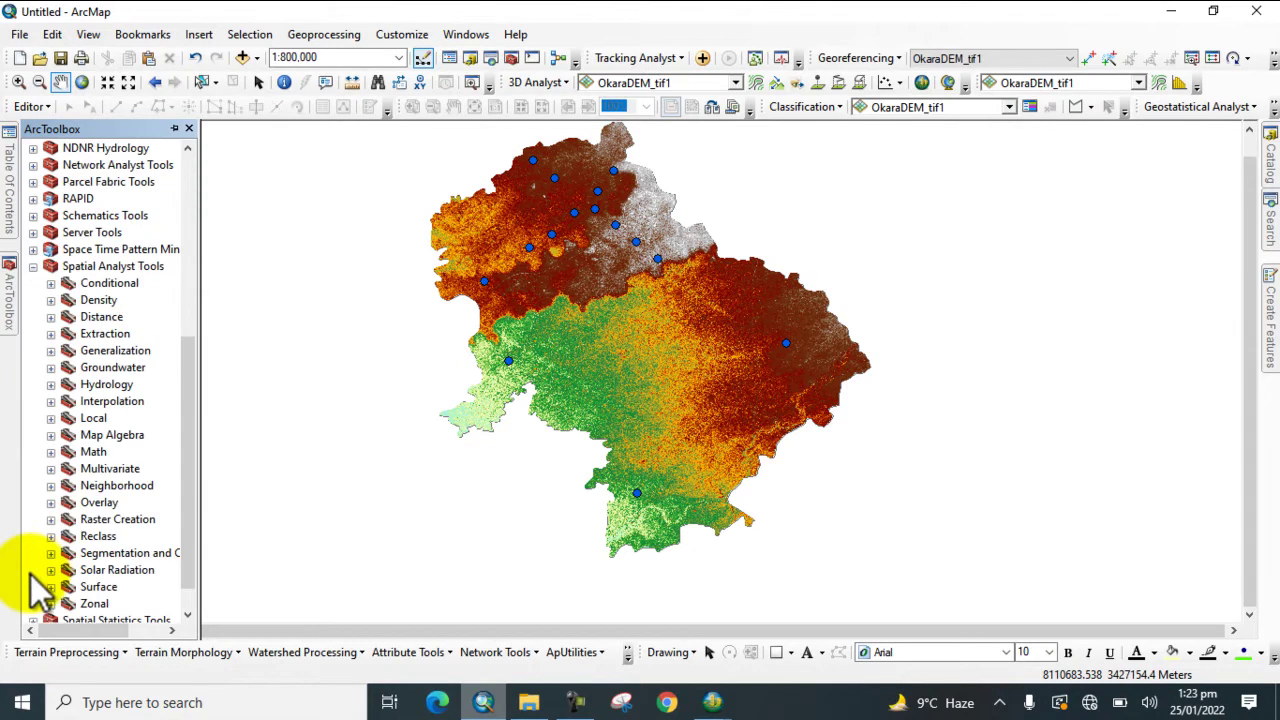
left_click(51, 401)
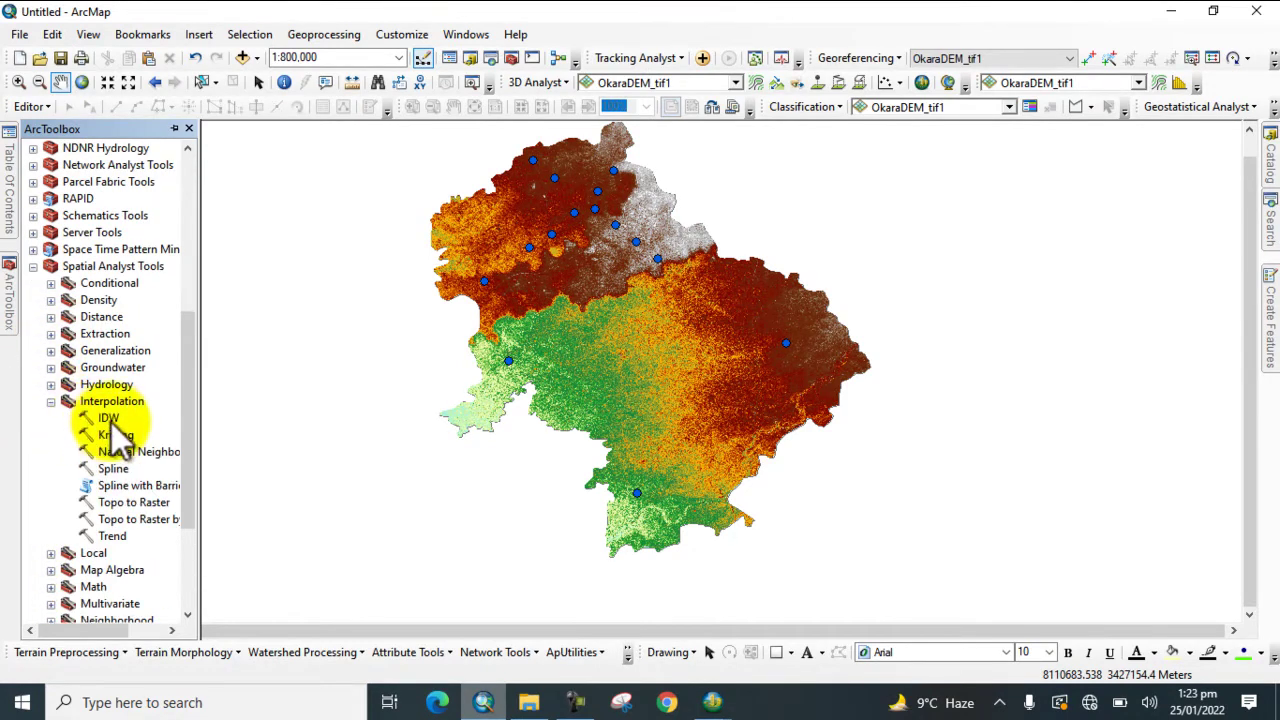
Start IDW with Aquifert as input point features and Depth1 as the Z value field
left_click_drag(108, 418, 460, 385)
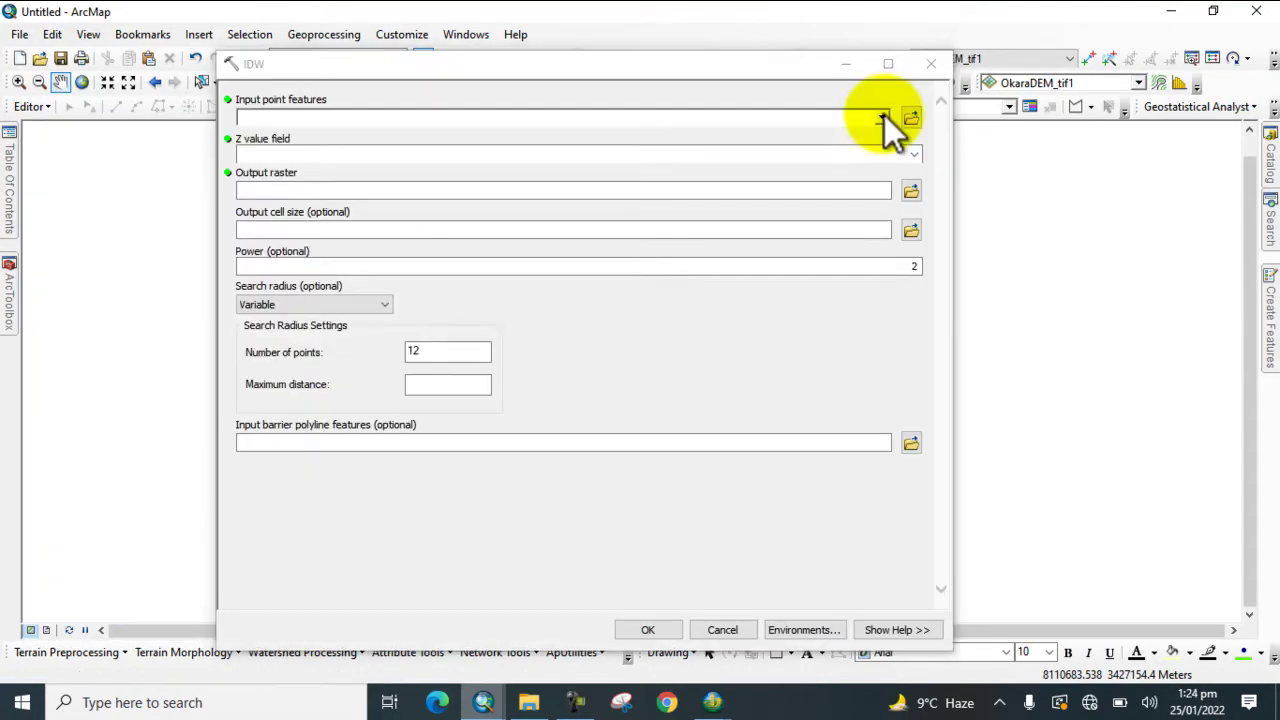
left_click(882, 117)
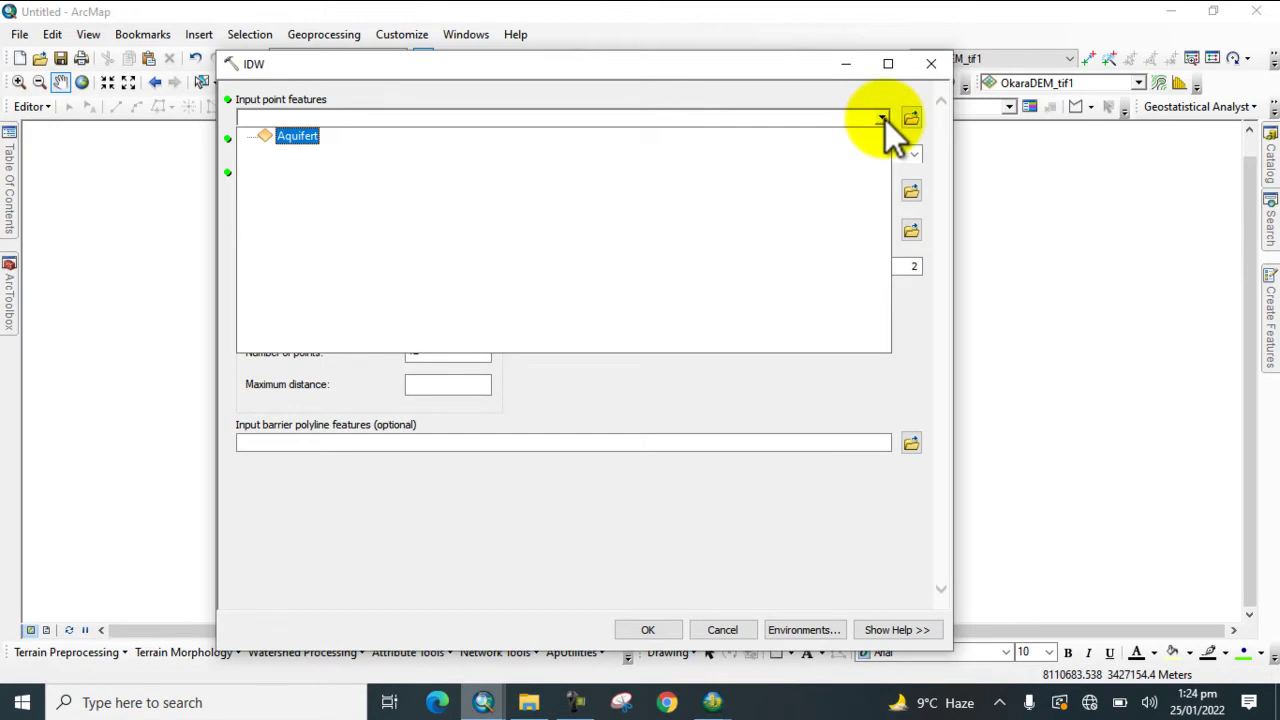
left_click(300, 137)
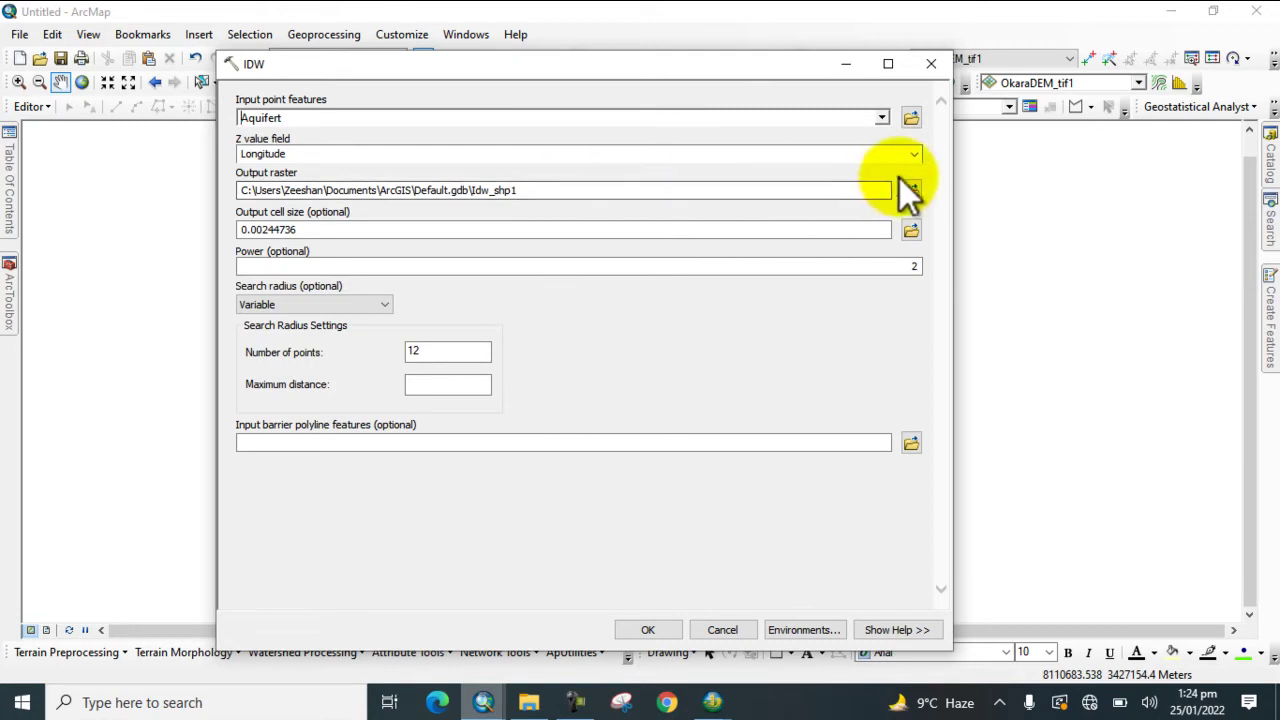
left_click(912, 153)
left_click(912, 153)
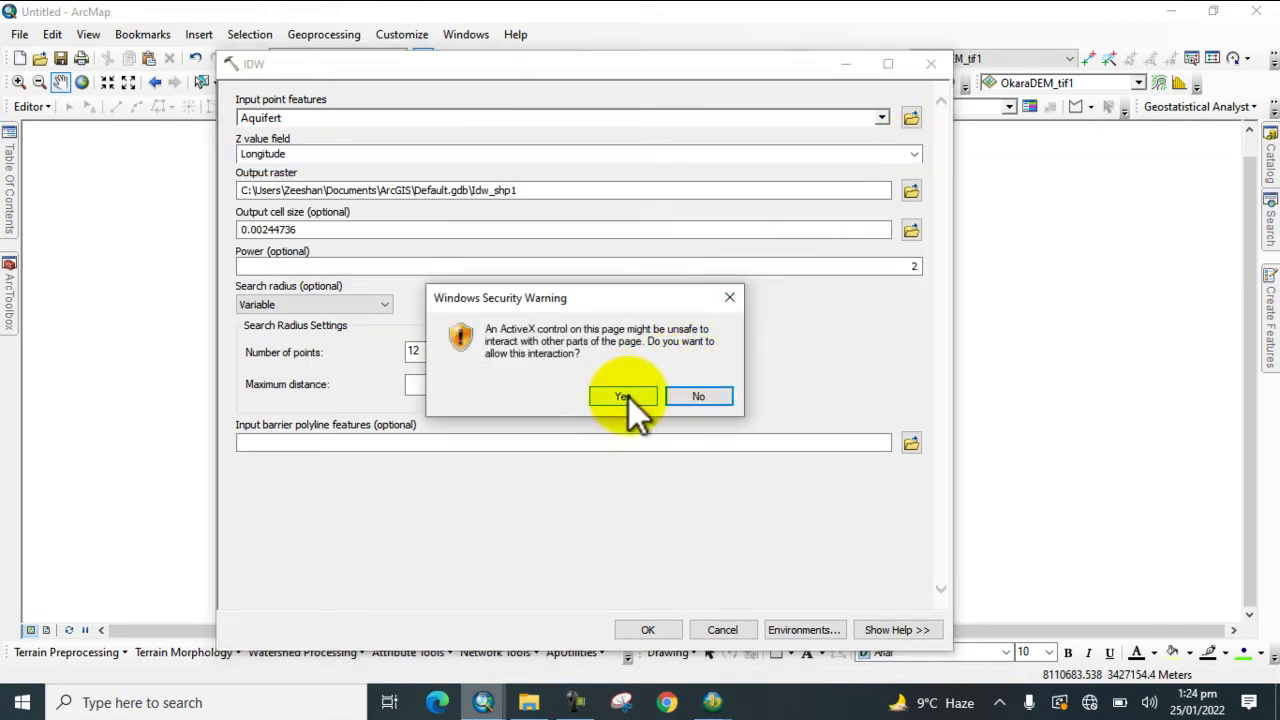
left_click(624, 396)
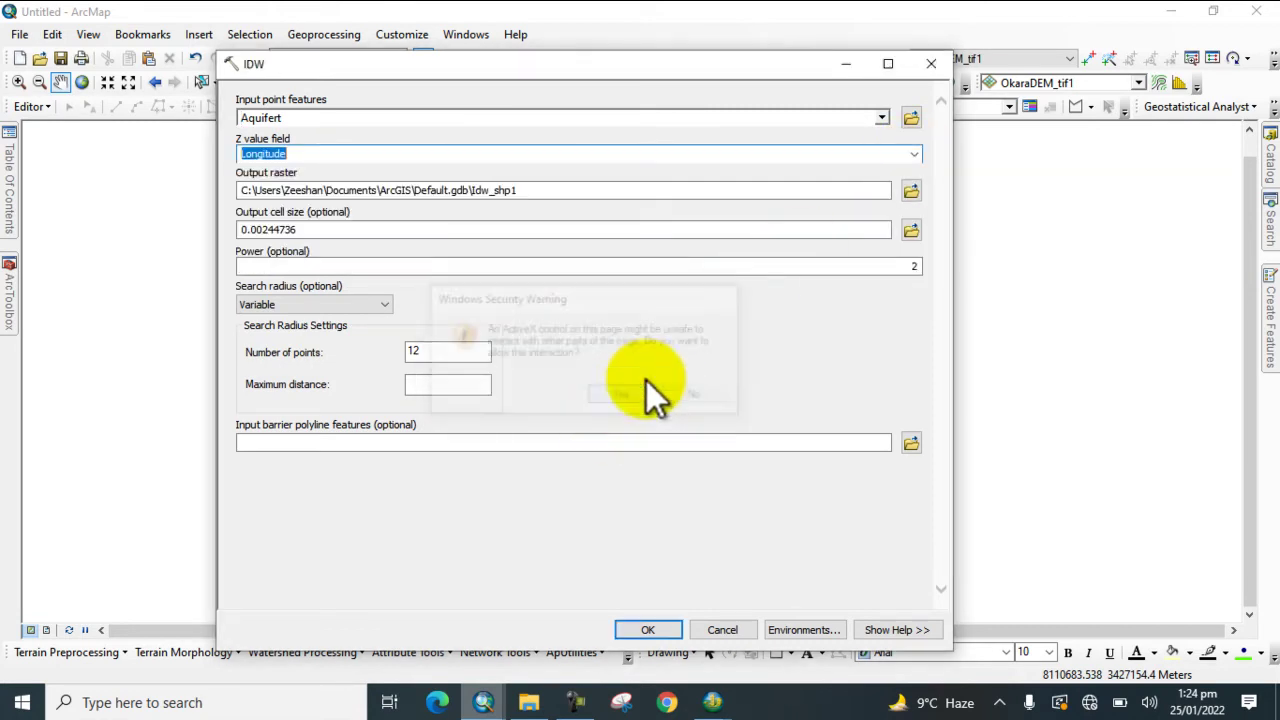
left_click(916, 156)
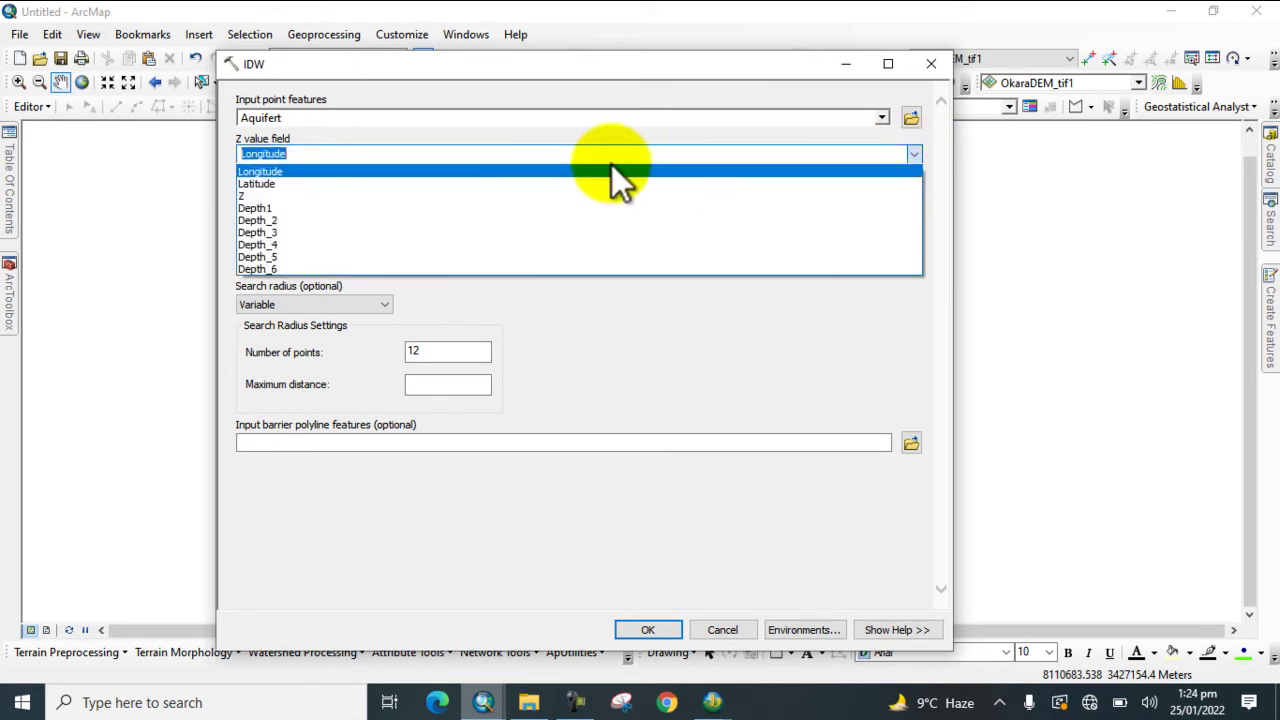
left_click(257, 208)
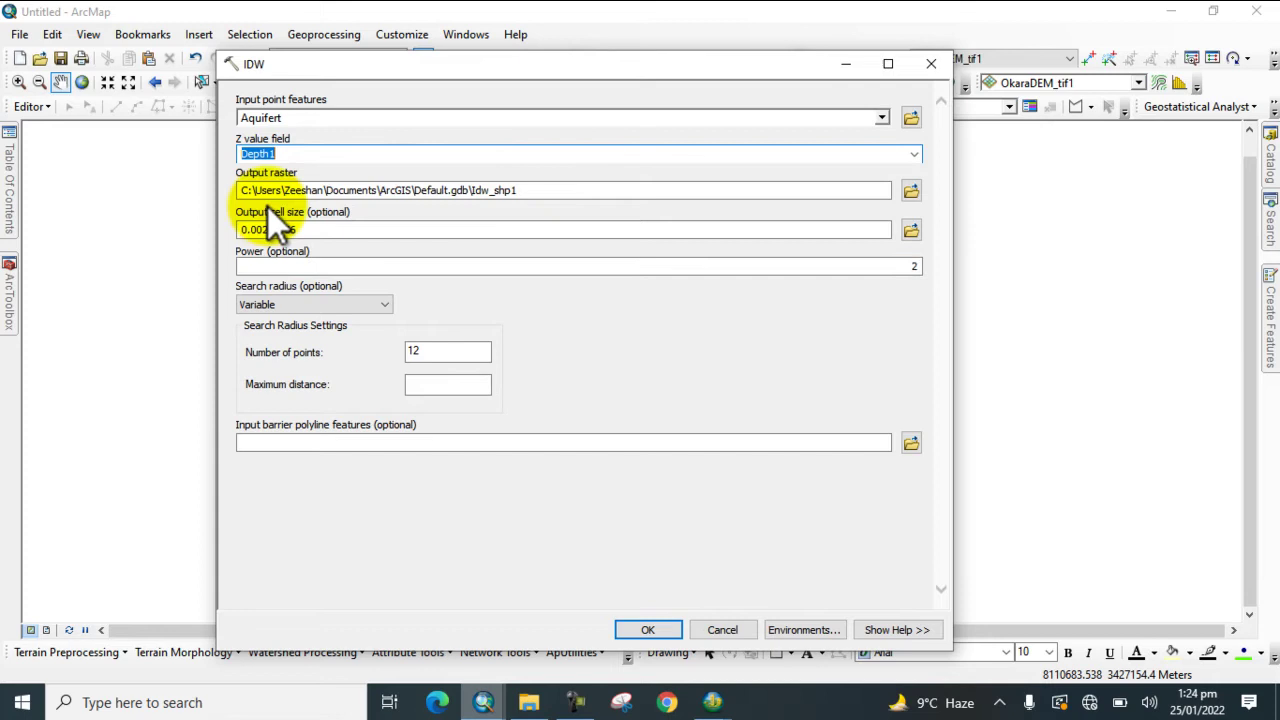
Set the IDW processing extent to Same as layer Okara
left_click(787, 629)
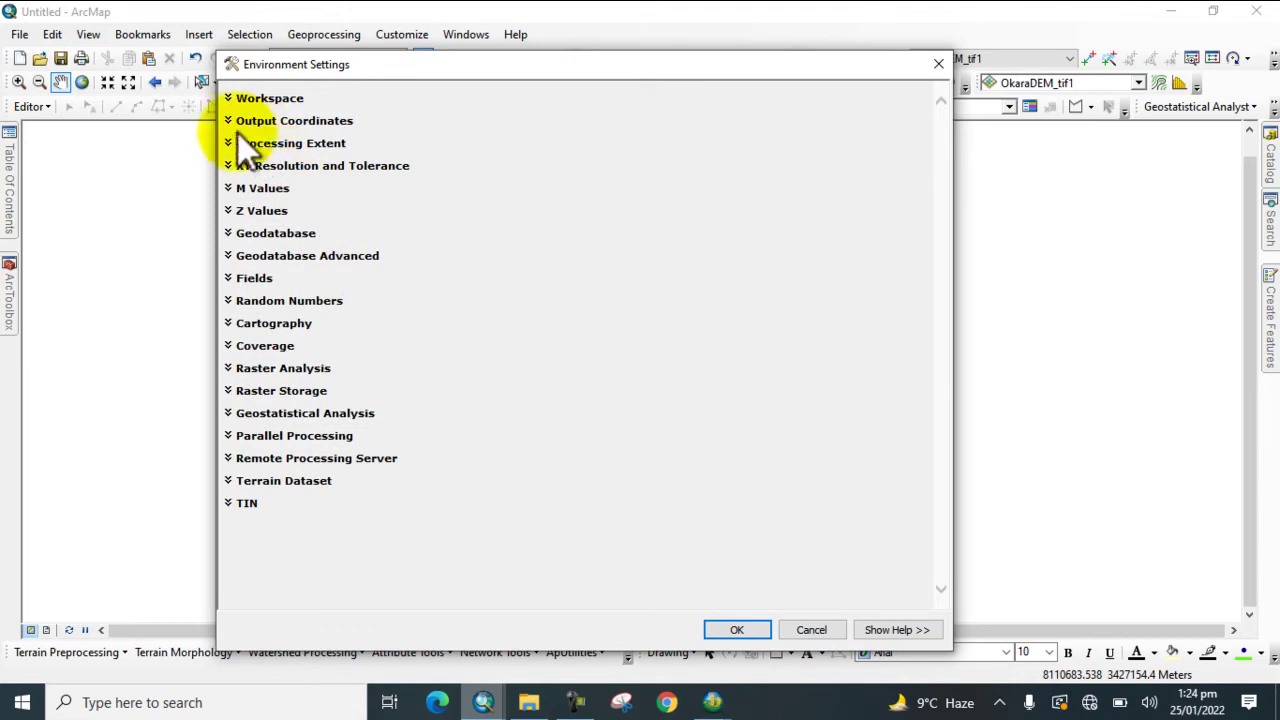
left_click(233, 146)
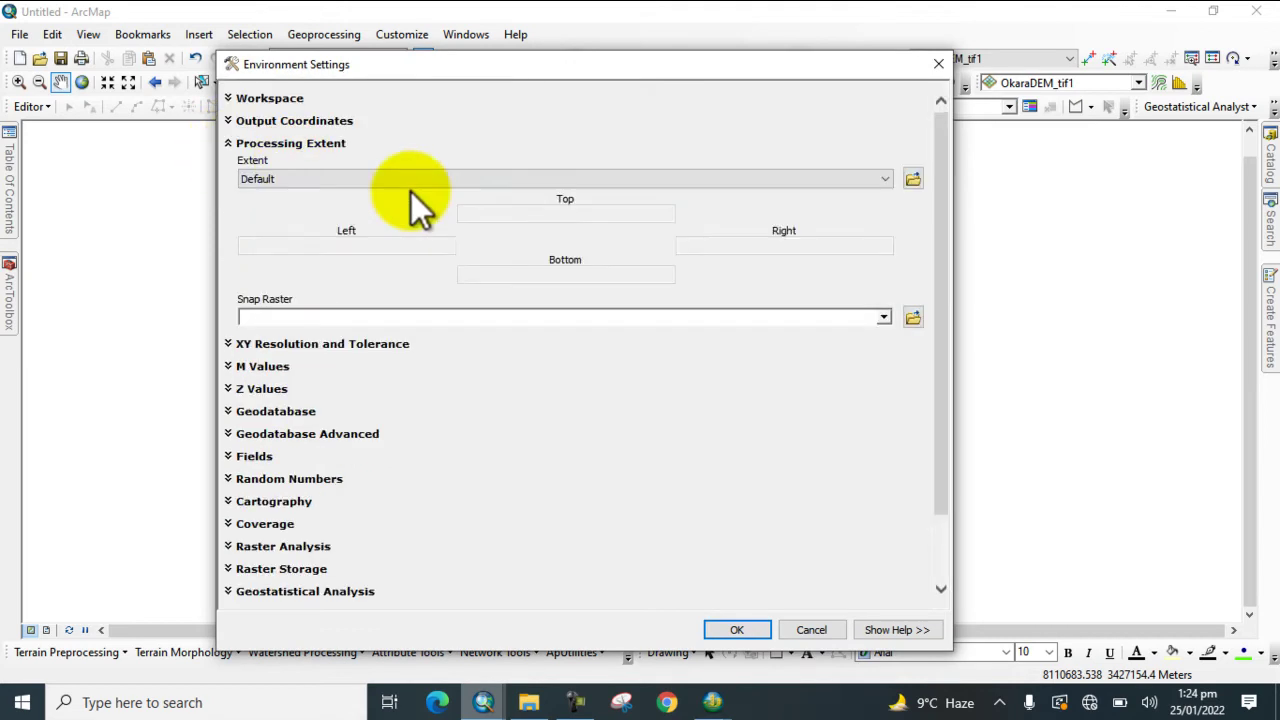
left_click(622, 180)
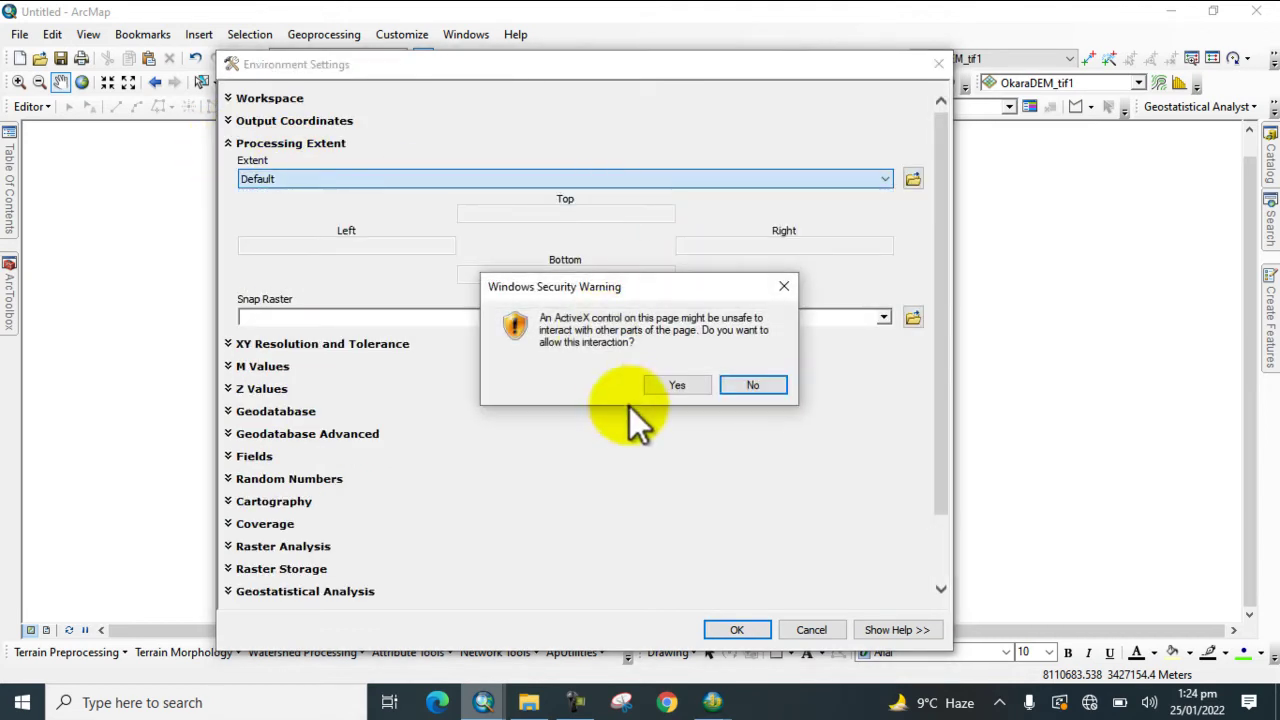
left_click(675, 385)
left_click(556, 180)
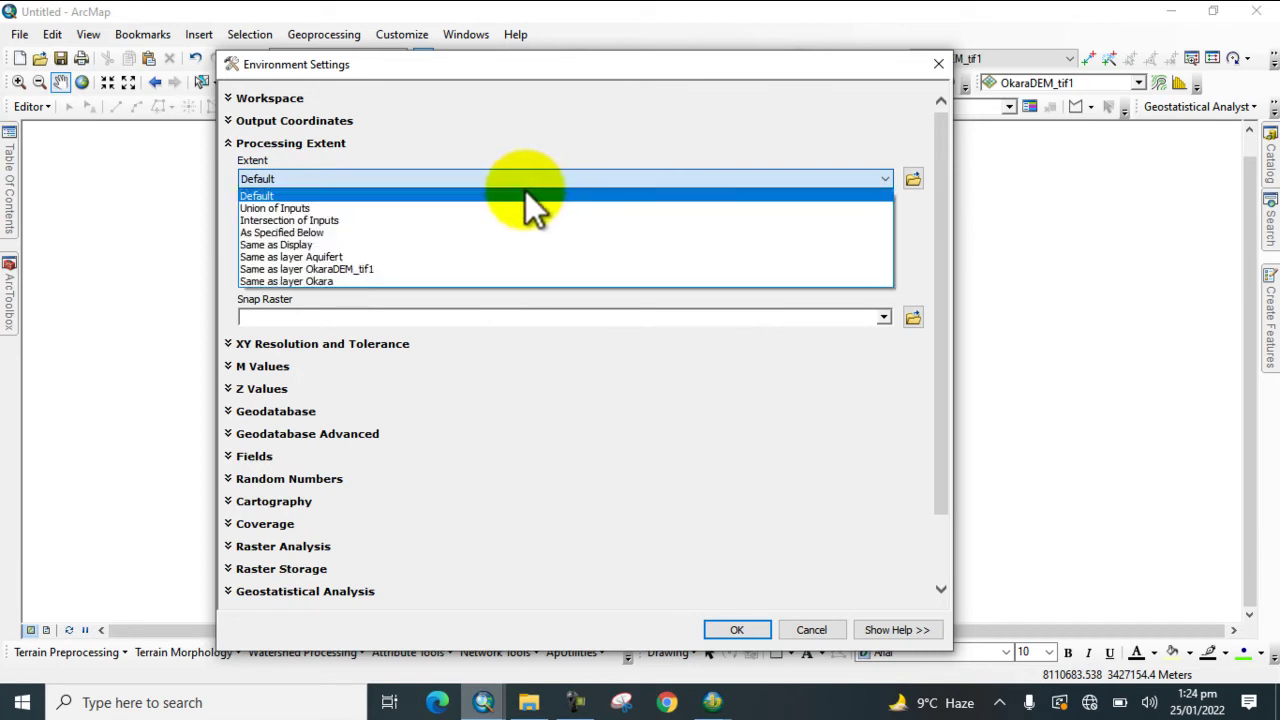
left_click(287, 281)
Set the raster analysis mask to Okara and run the Depth1 IDW interpolation
scroll(375, 480, "down", 3)
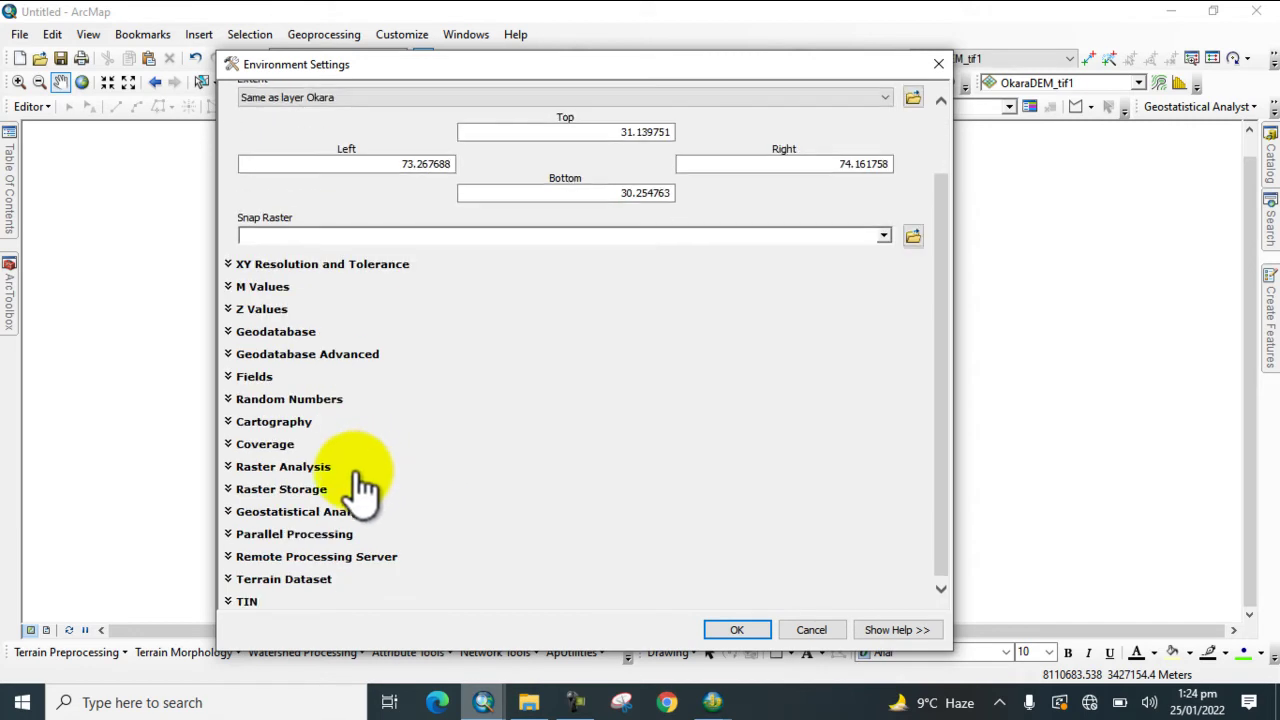
left_click(236, 466)
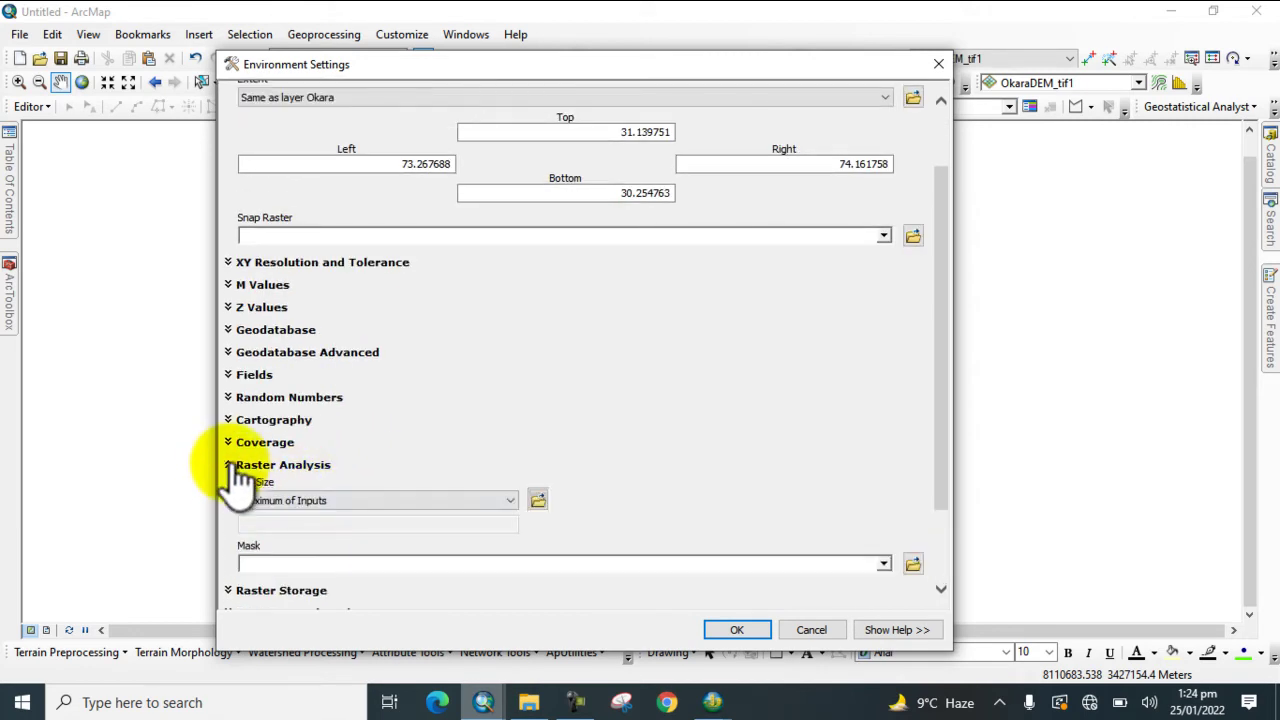
left_click(884, 564)
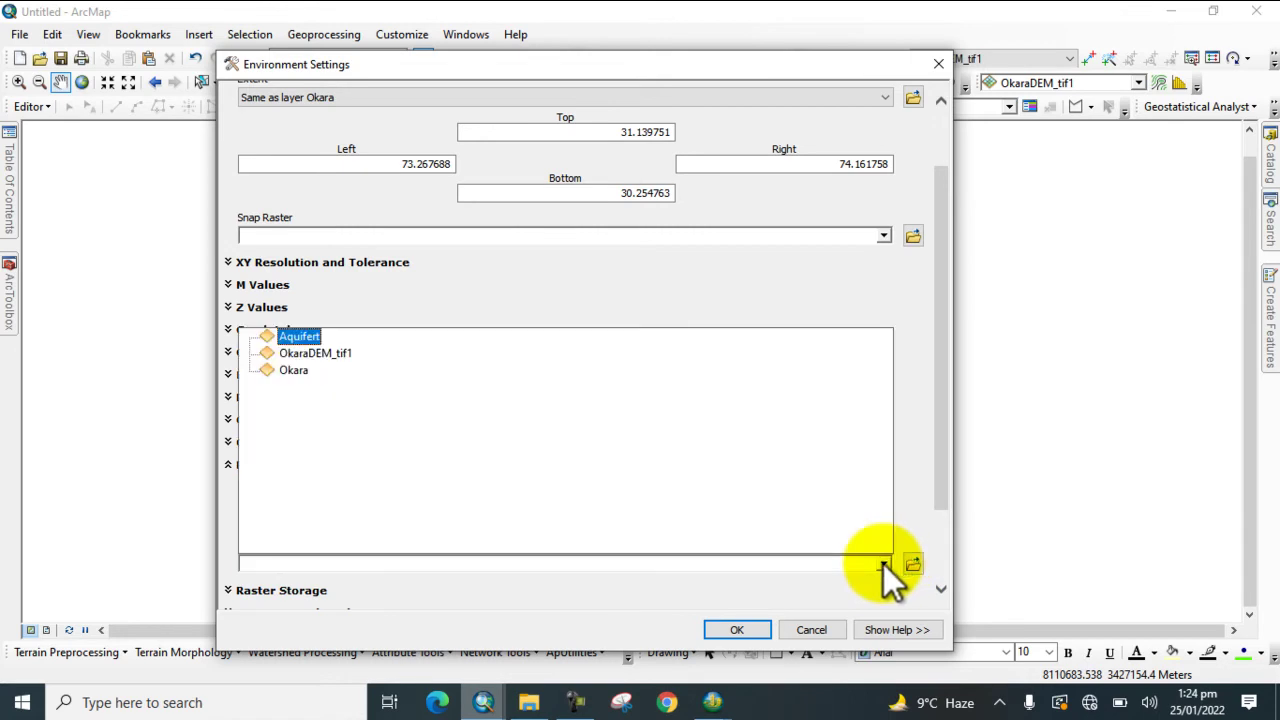
left_click(292, 370)
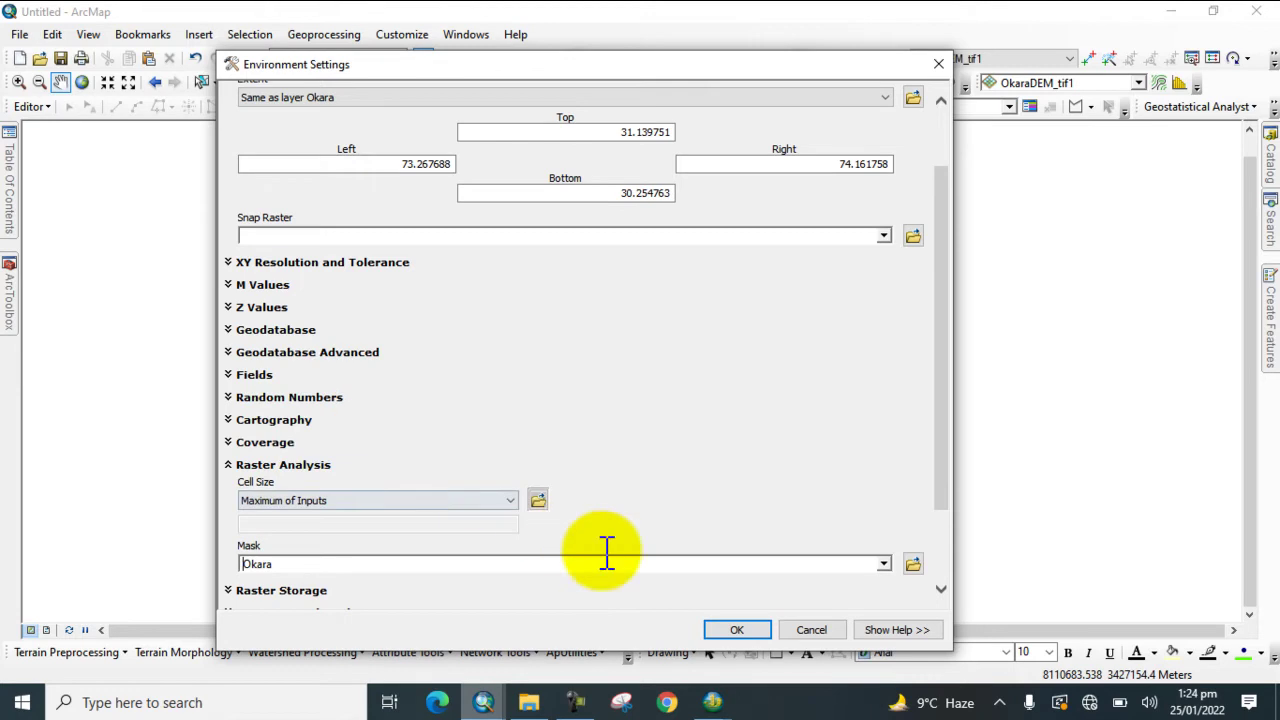
left_click(733, 629)
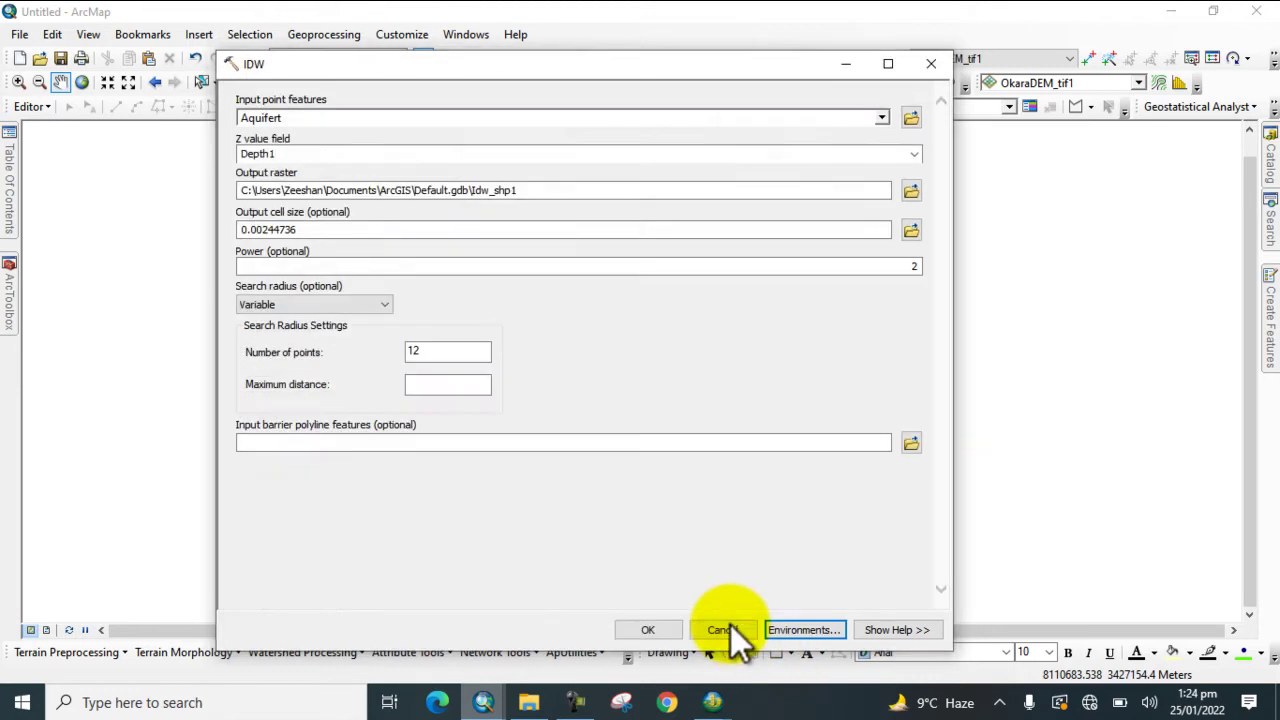
left_click(640, 630)
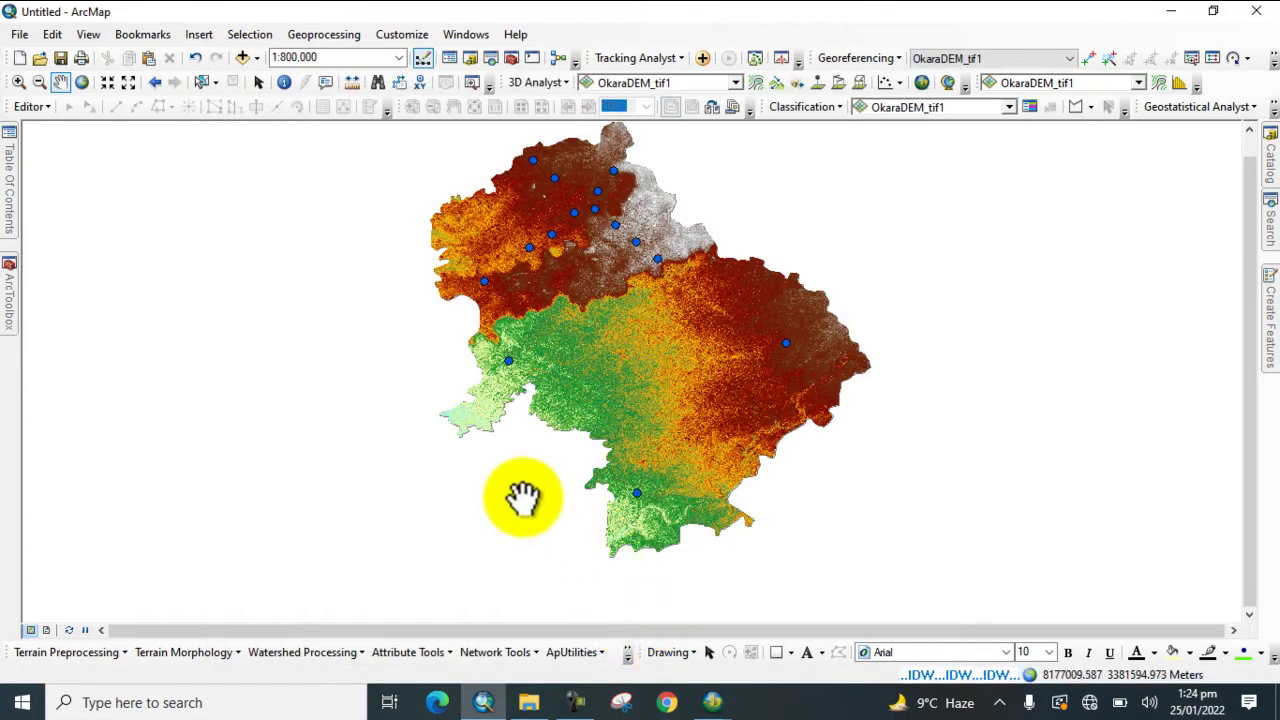
Show the Table Of Contents and begin renaming the Idw_shp1 raster layer
left_click(14, 228)
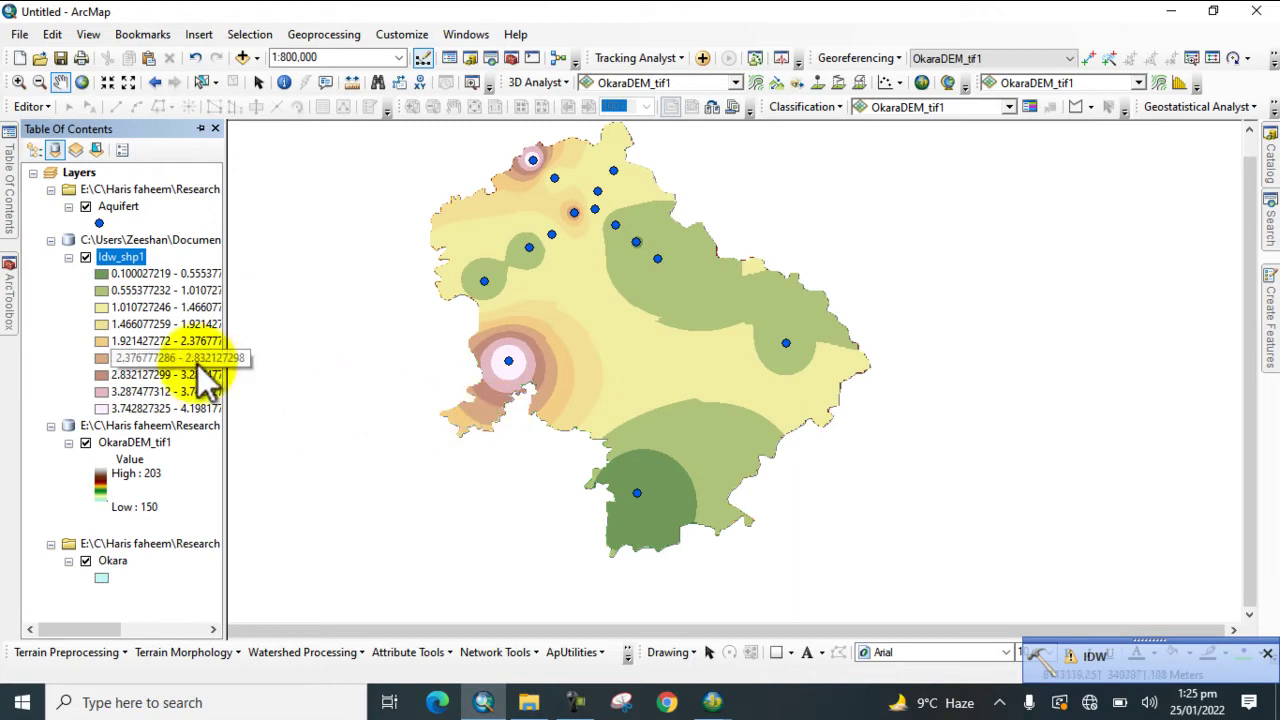
left_click(115, 259)
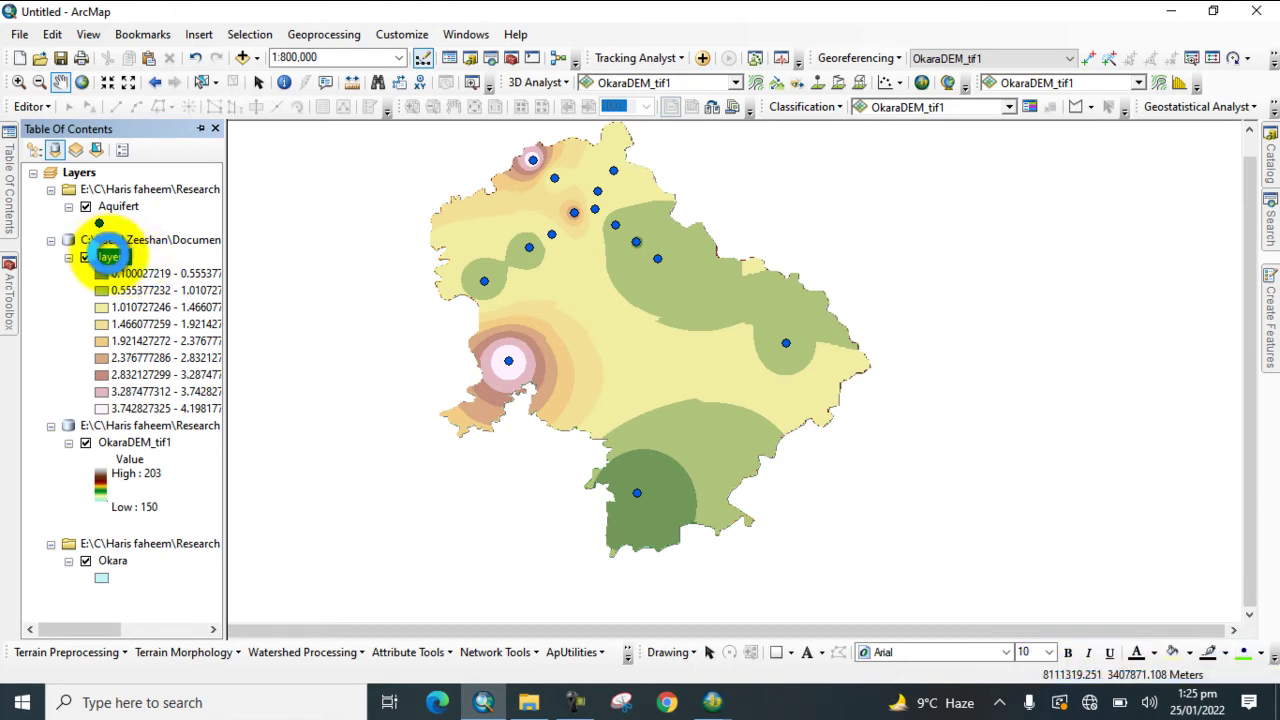
Rename the raster 'layer 1' and symbolize it stretched with the red-yellow-green ramp
type("layer 1")
key("Return")
double_click(110, 257)
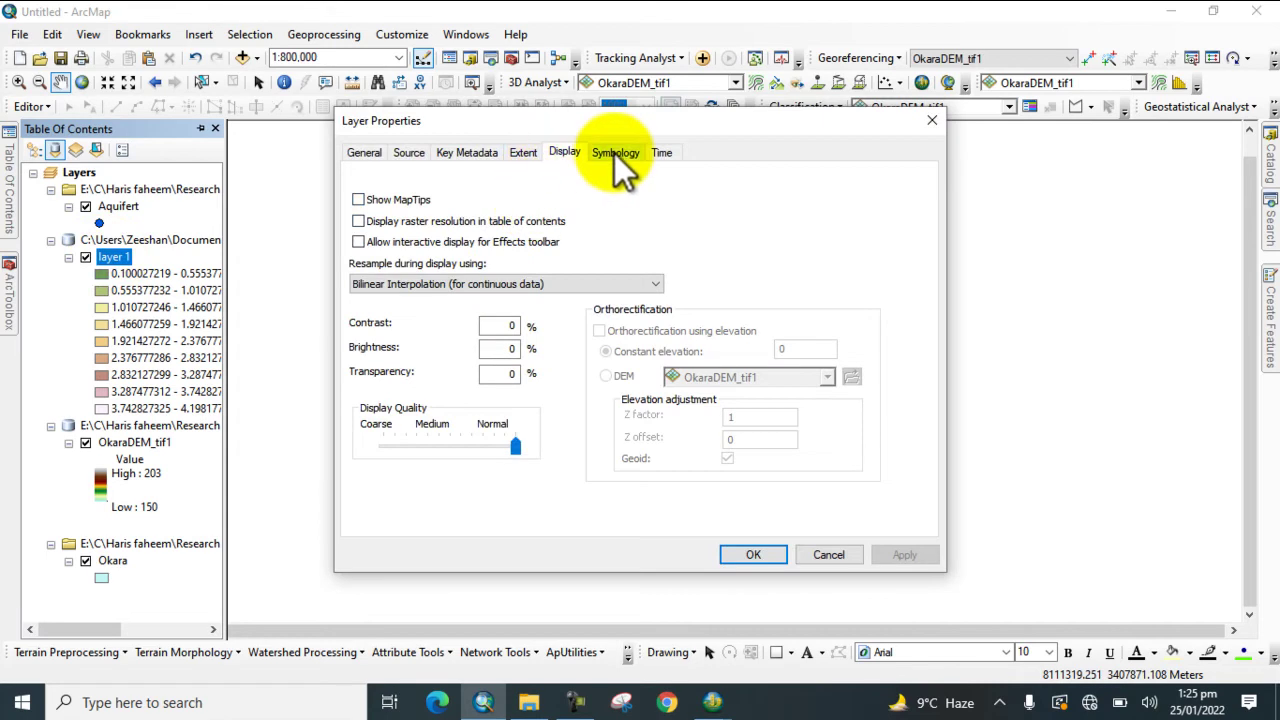
left_click(614, 153)
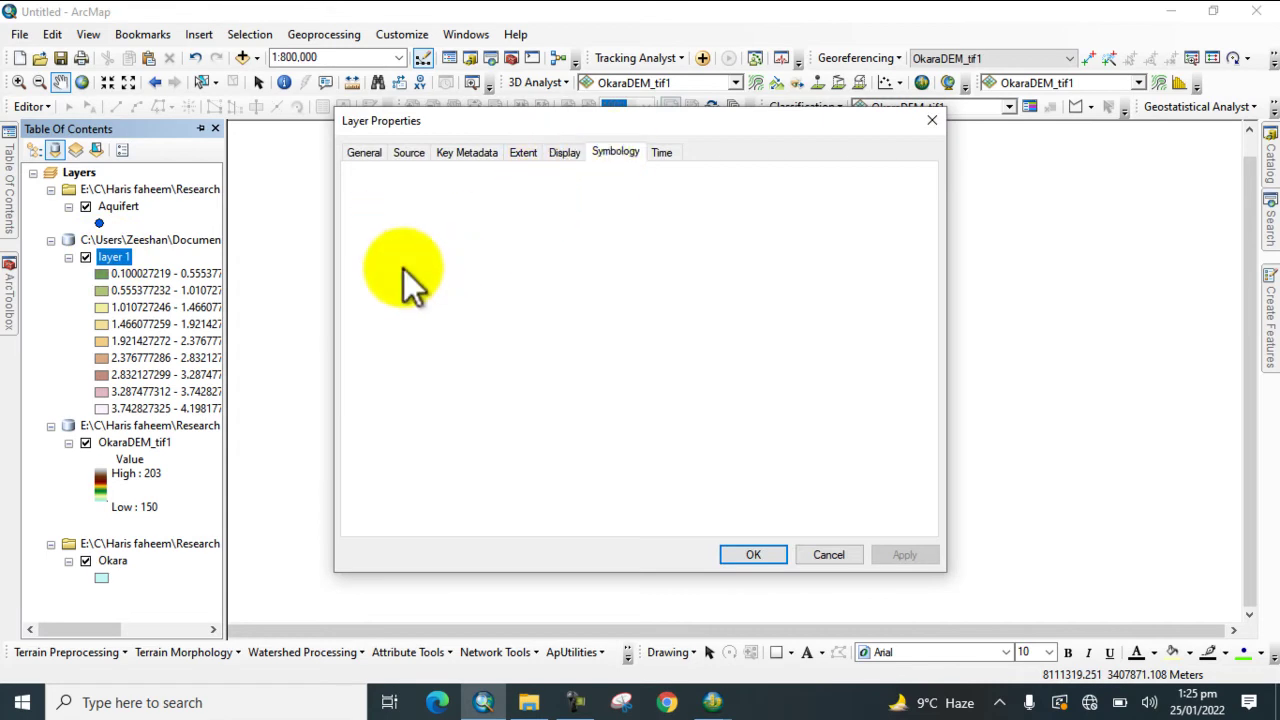
left_click(371, 222)
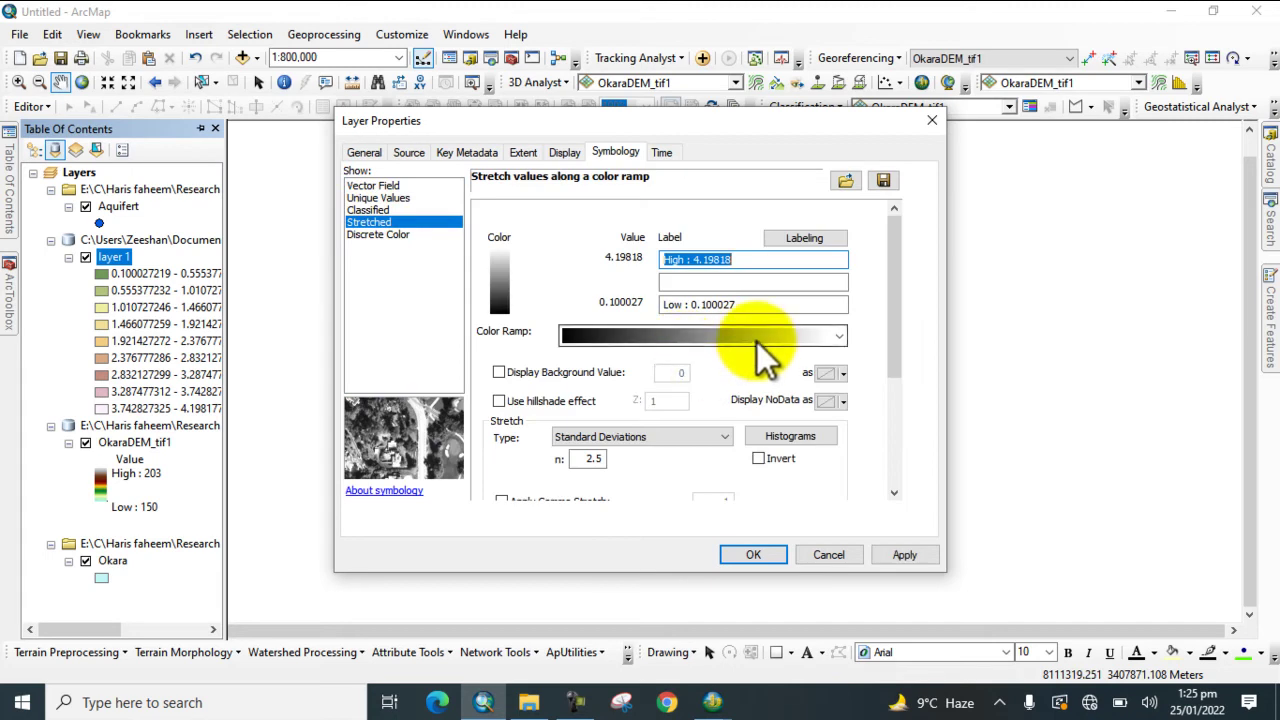
left_click(758, 340)
left_click(655, 223)
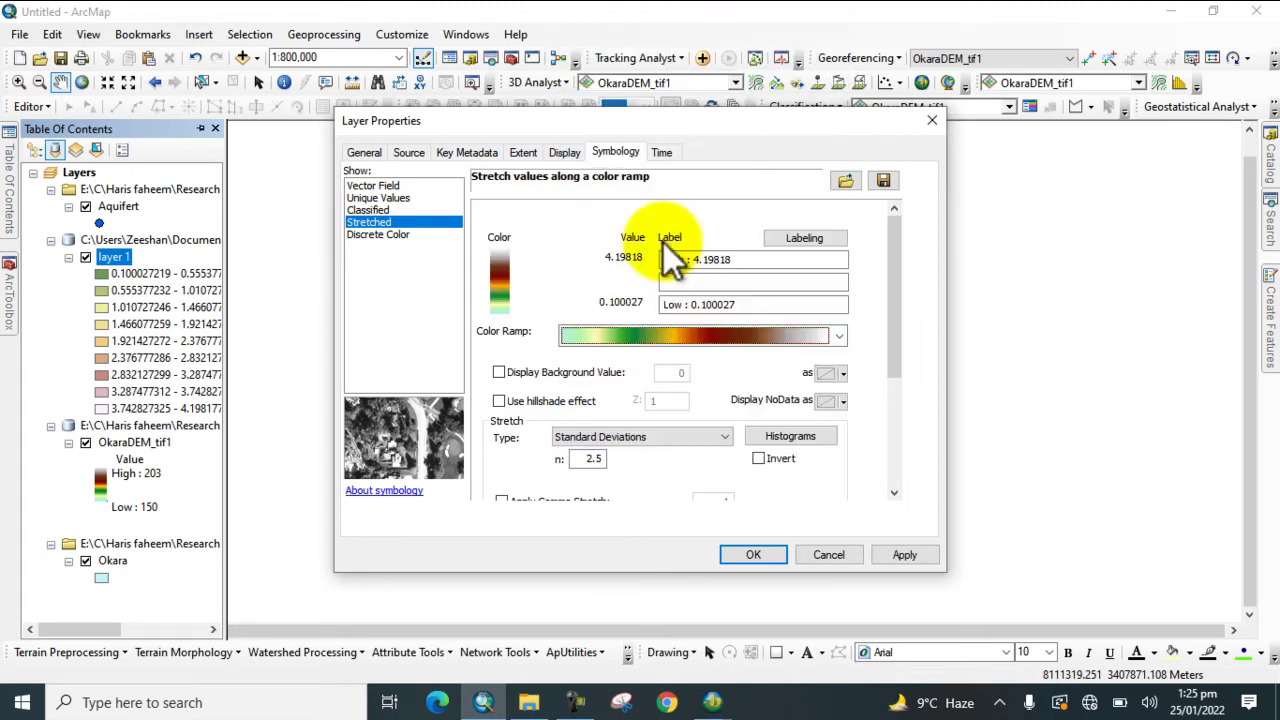
left_click(702, 340)
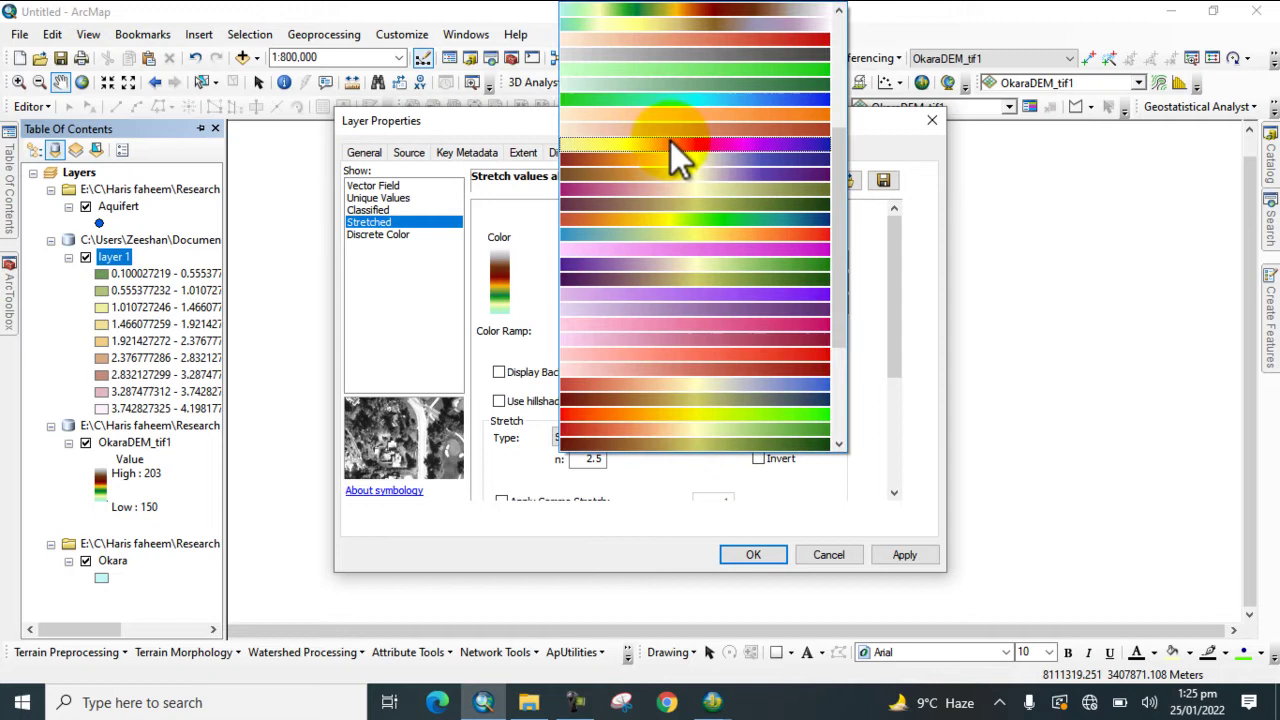
left_click(644, 413)
left_click(750, 555)
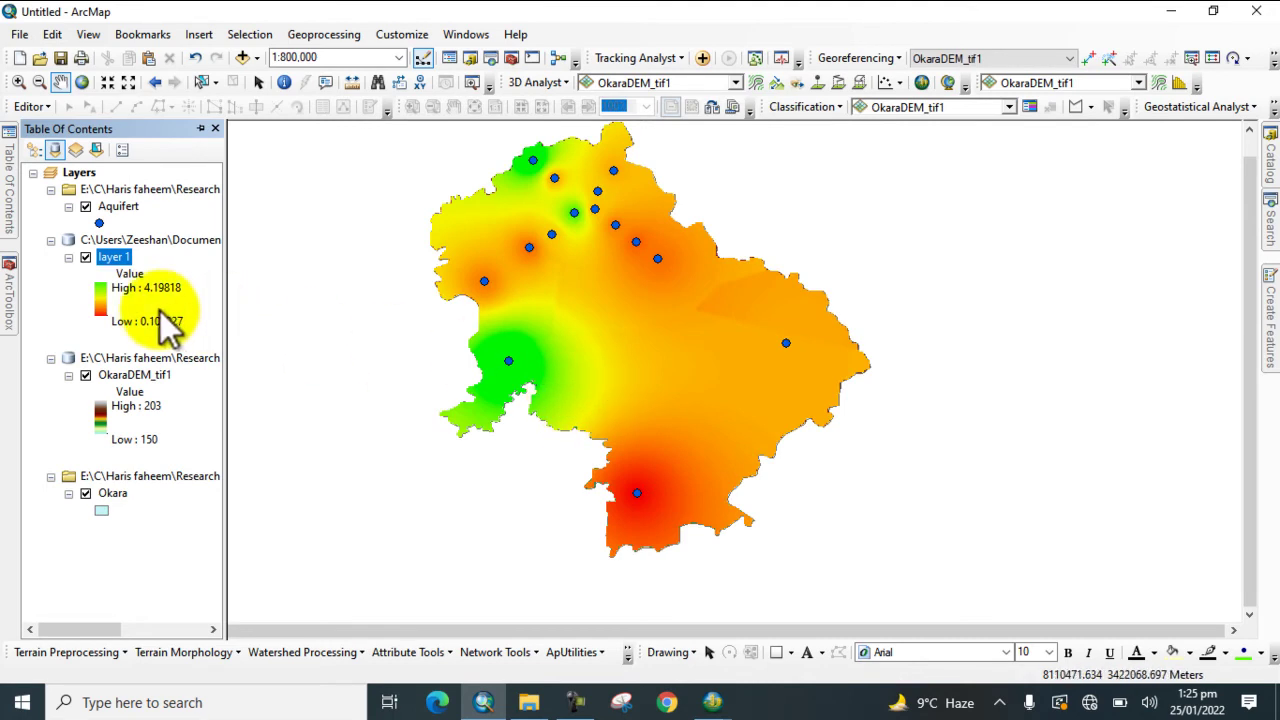
Start a second IDW with Aquifert input points and Depth_2 as the Z value field
left_click(10, 285)
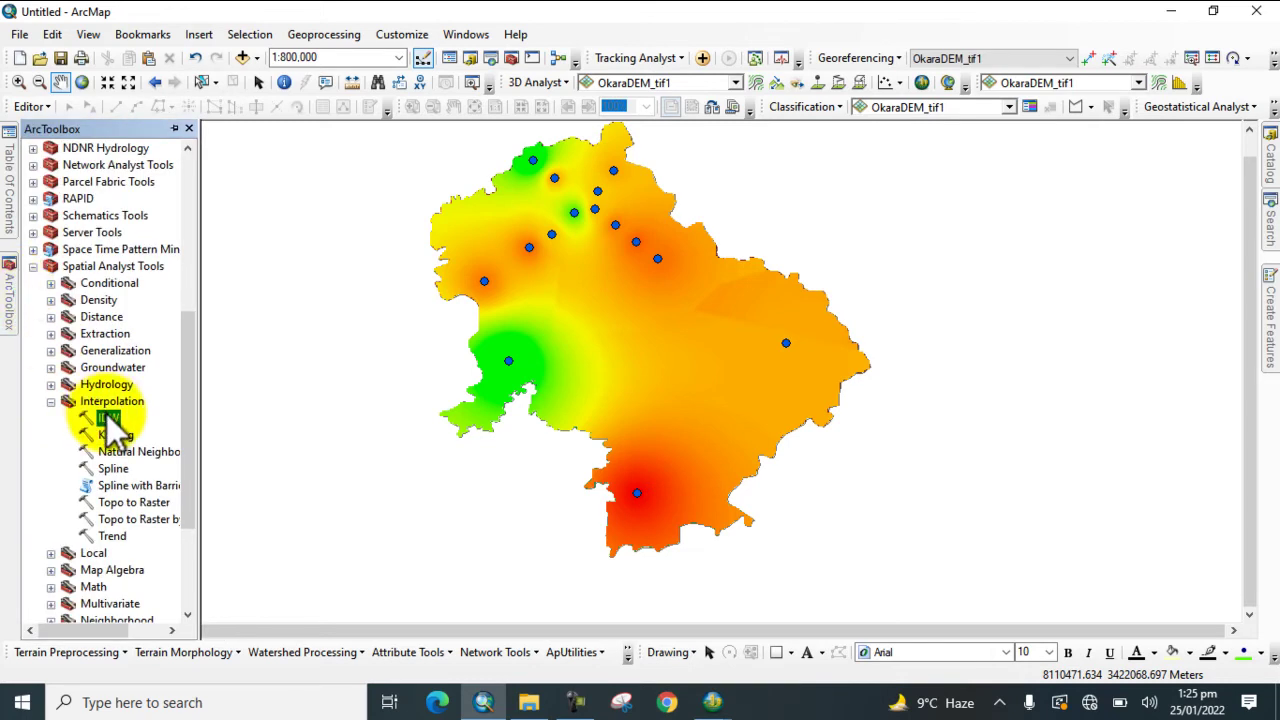
double_click(108, 418)
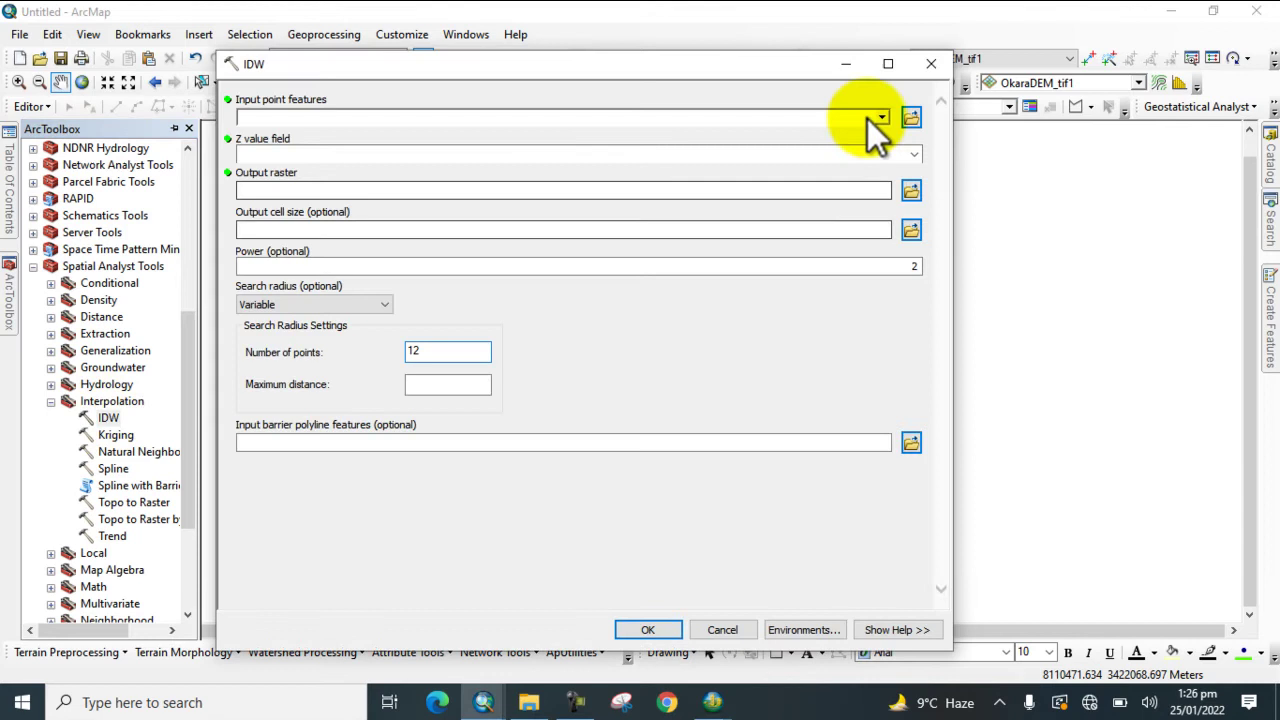
left_click(883, 116)
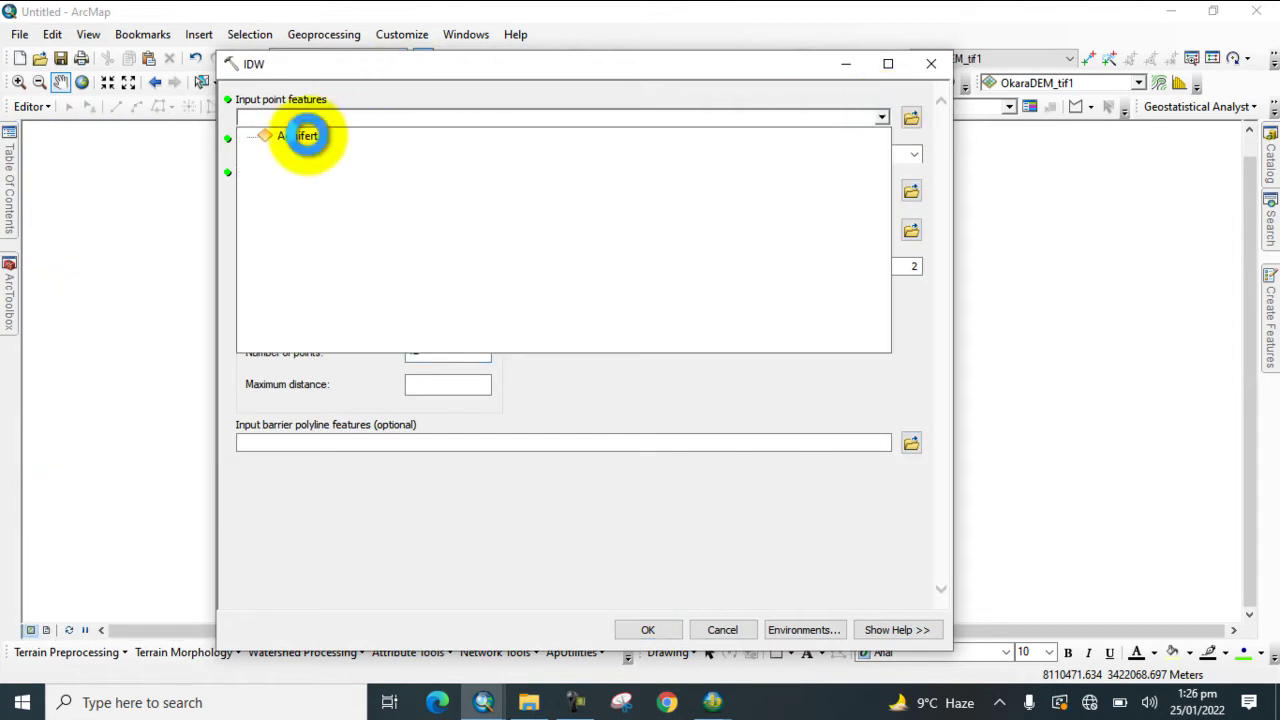
left_click(307, 136)
left_click(910, 155)
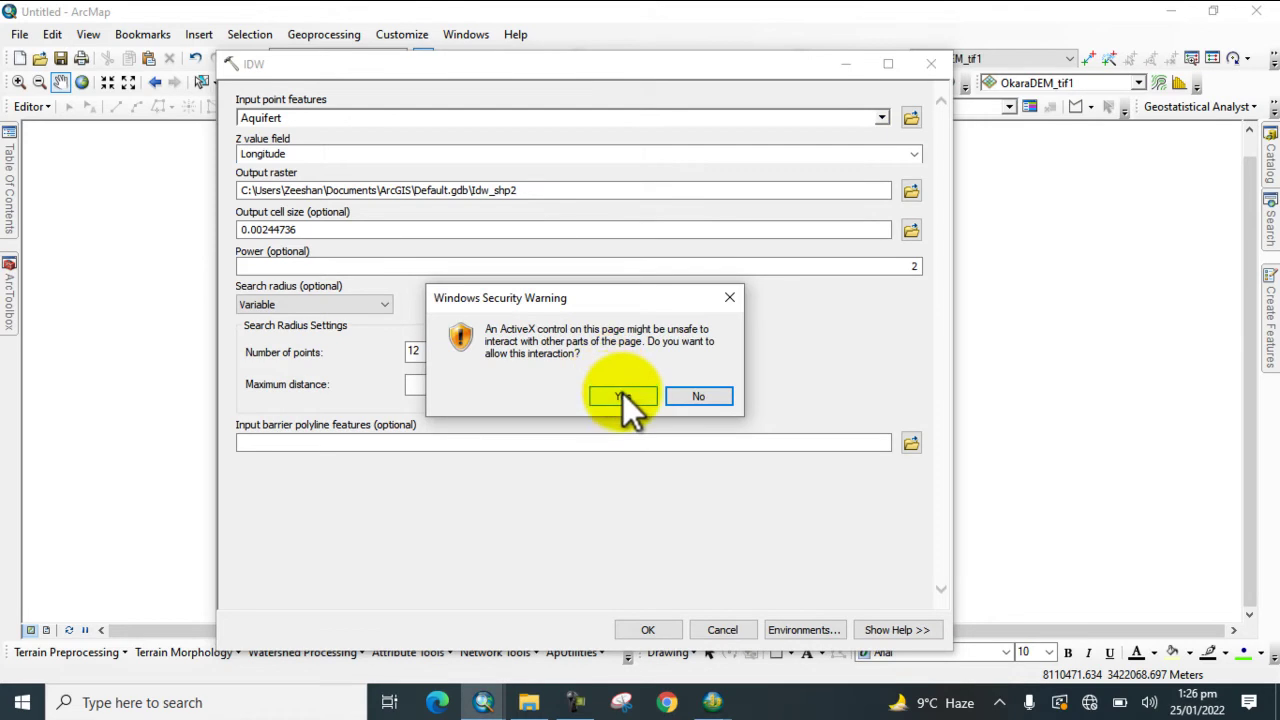
left_click(623, 396)
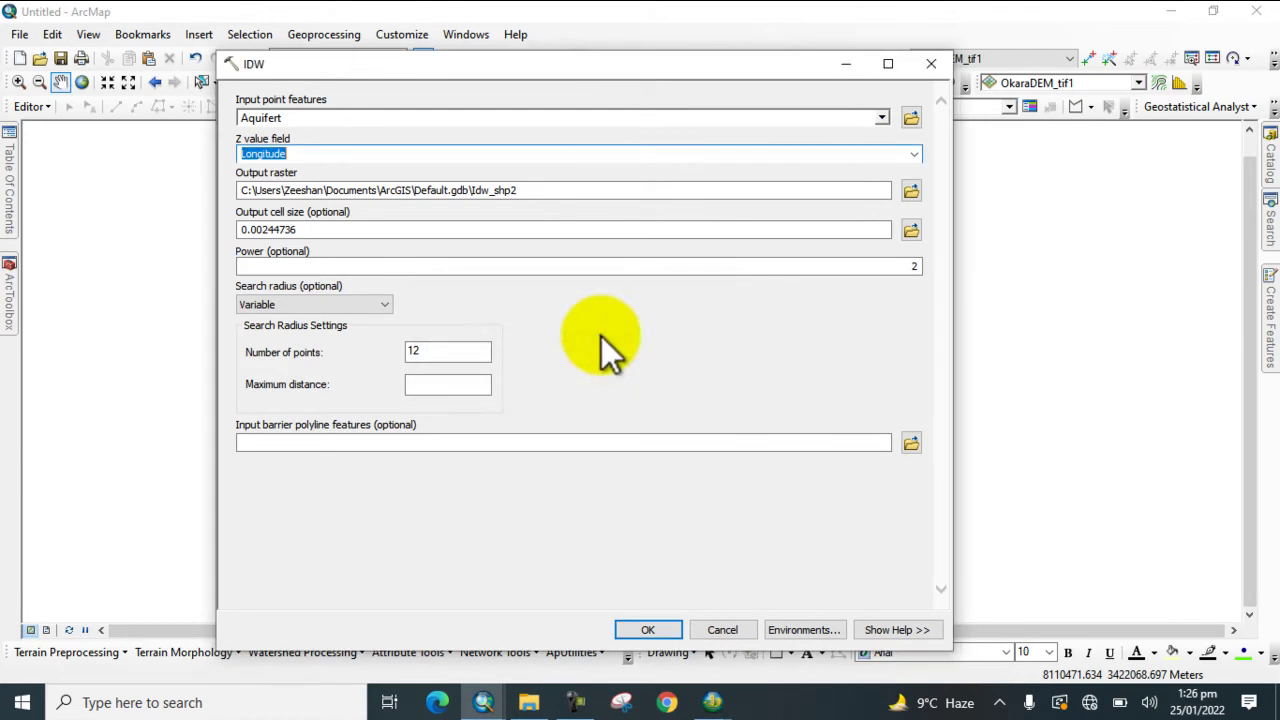
left_click(913, 155)
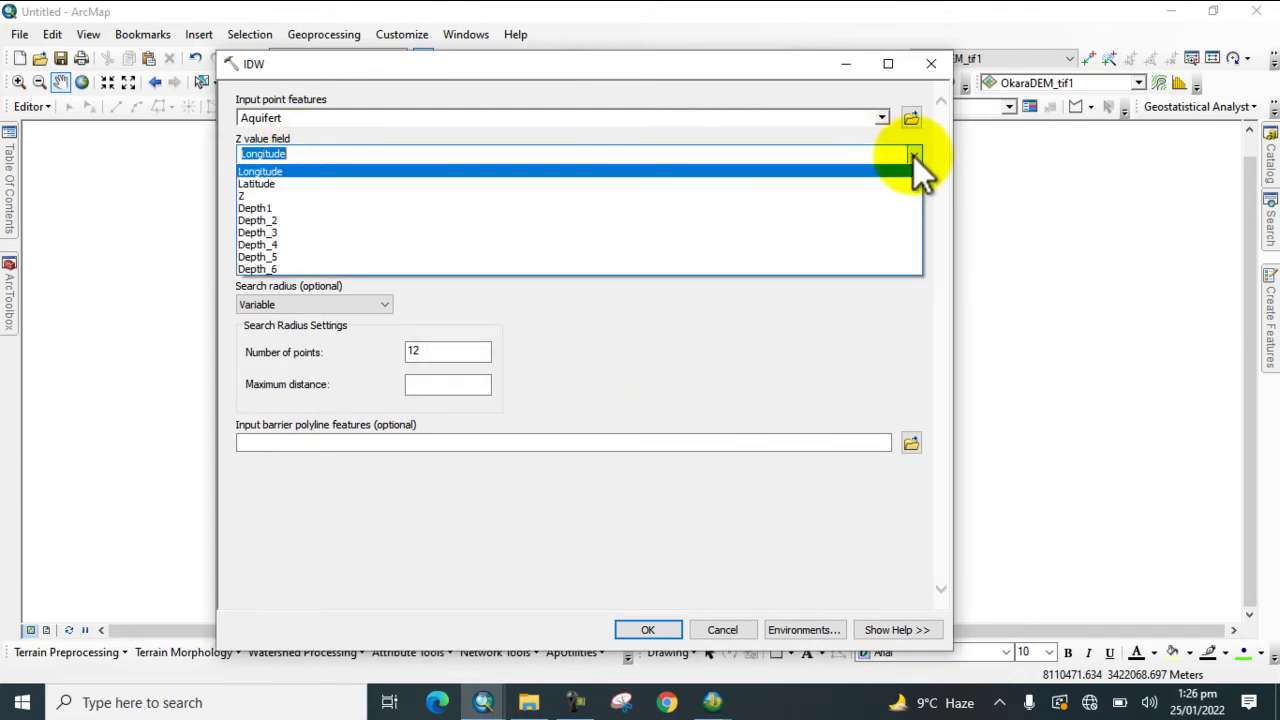
left_click(266, 220)
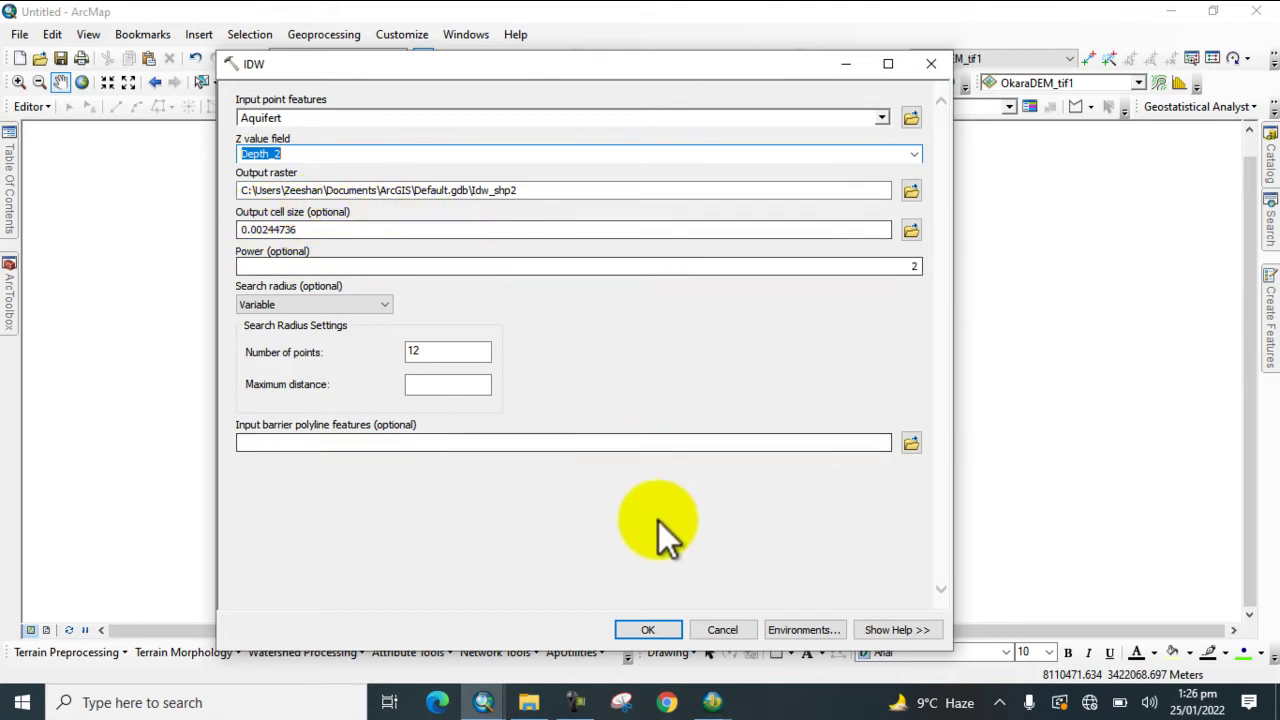
left_click(800, 629)
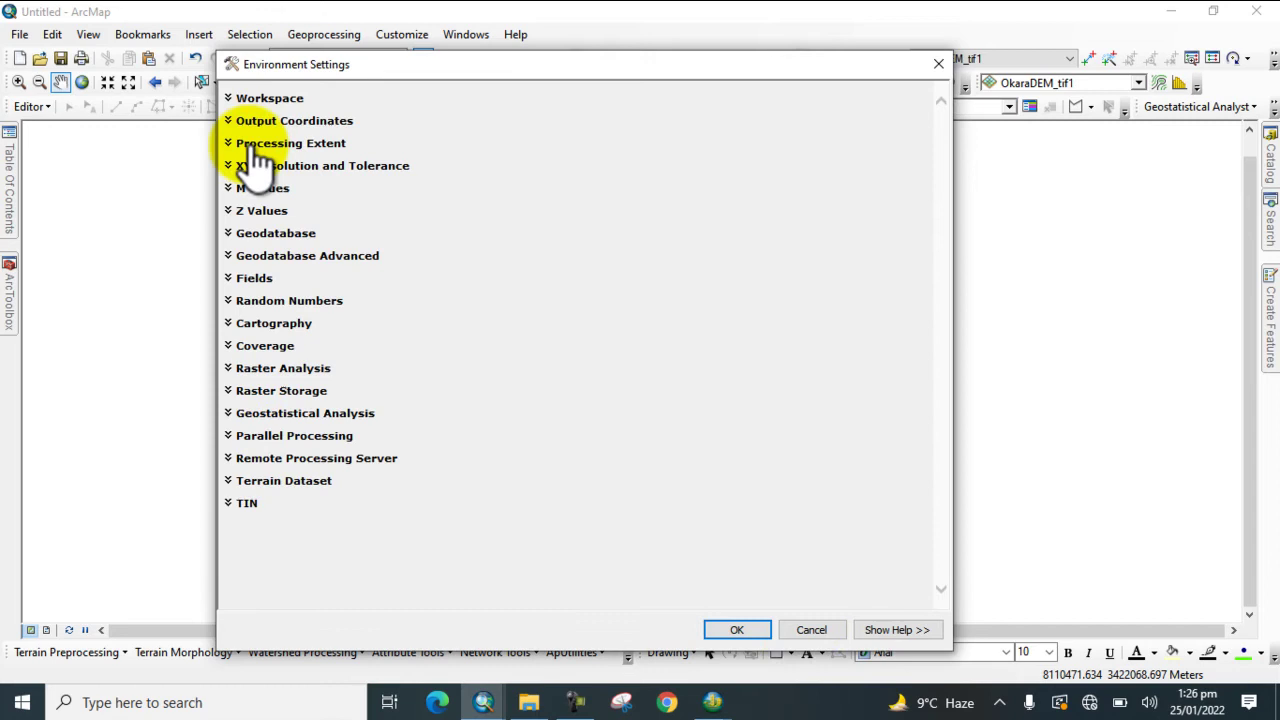
Set the processing extent to Same as layer Okara
left_click(250, 146)
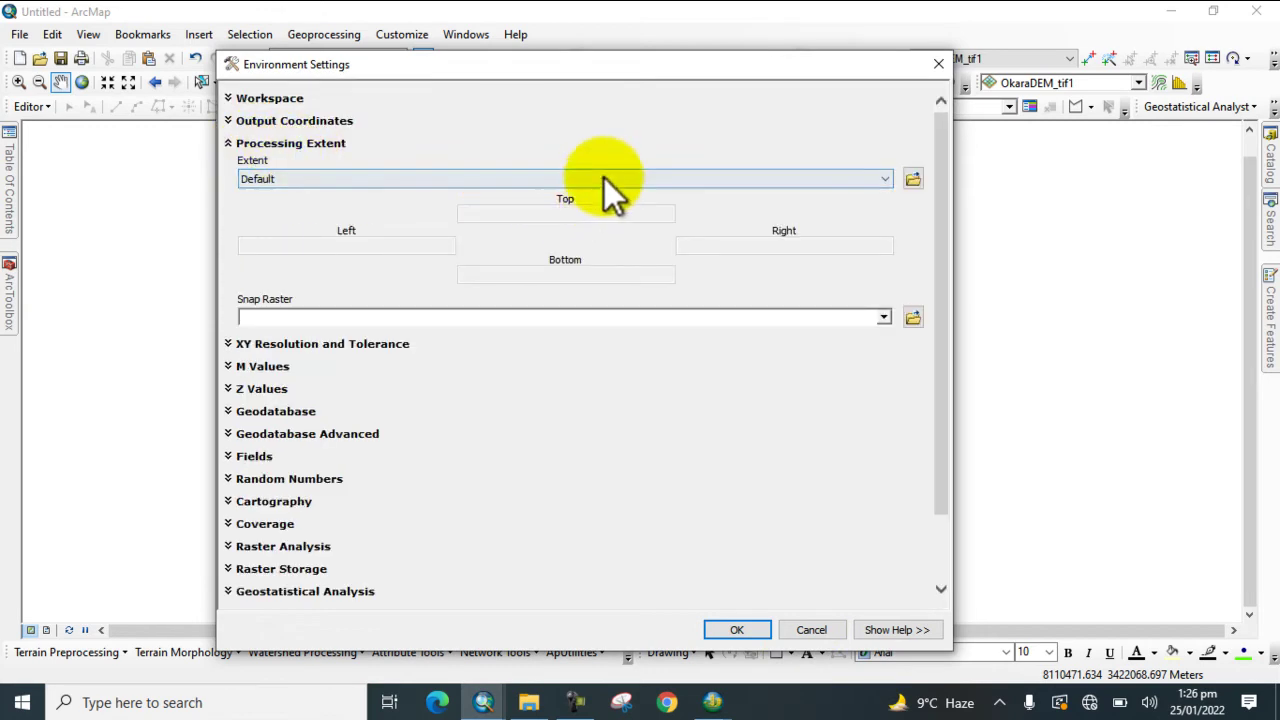
left_click(605, 181)
left_click(660, 386)
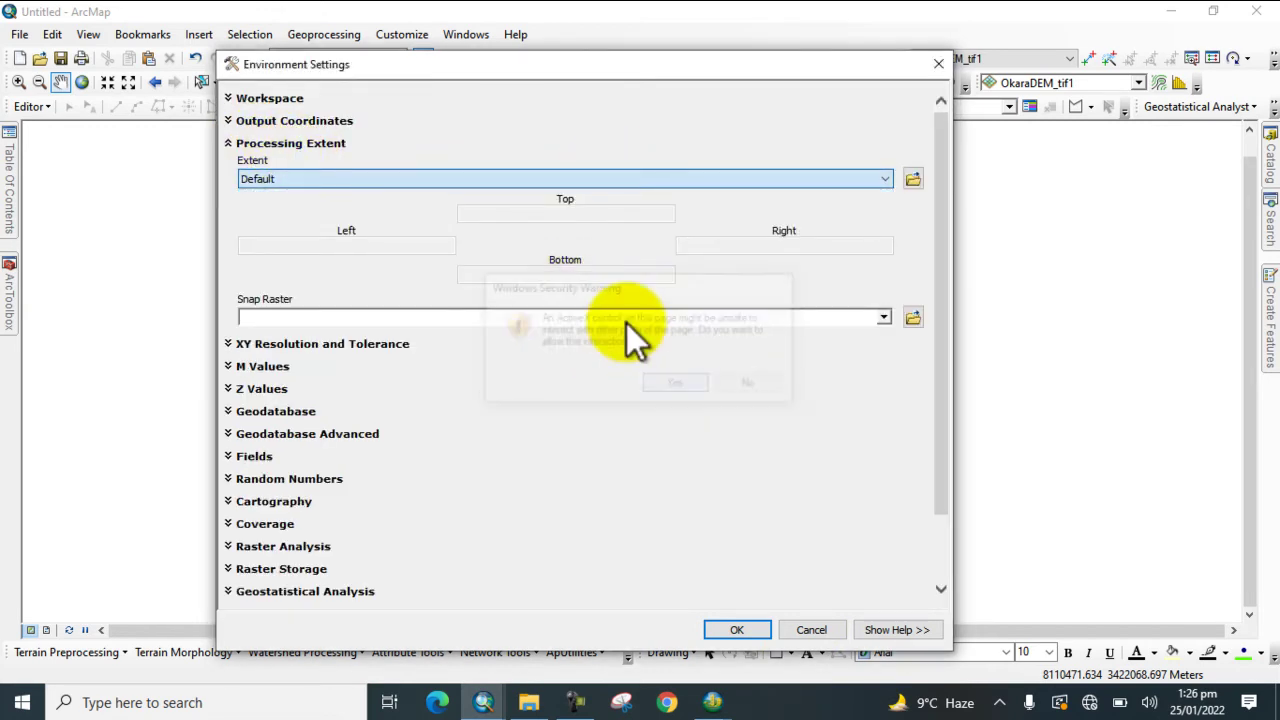
left_click(571, 172)
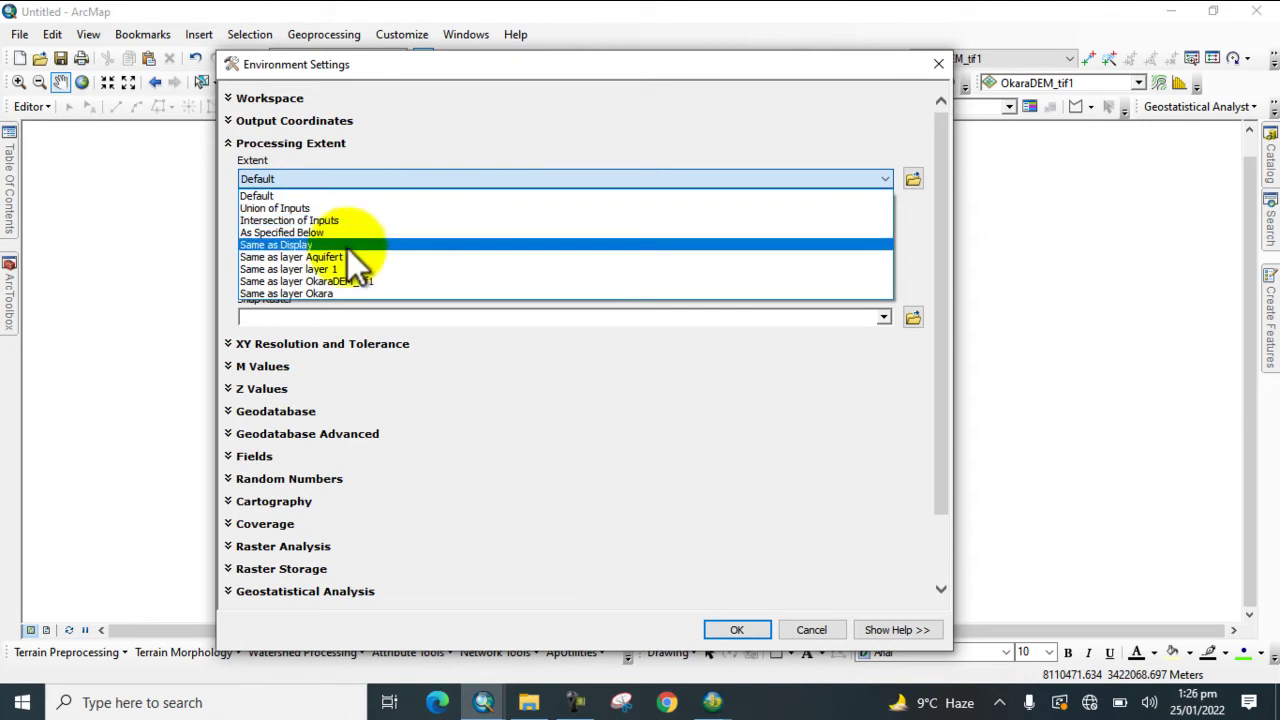
left_click(315, 292)
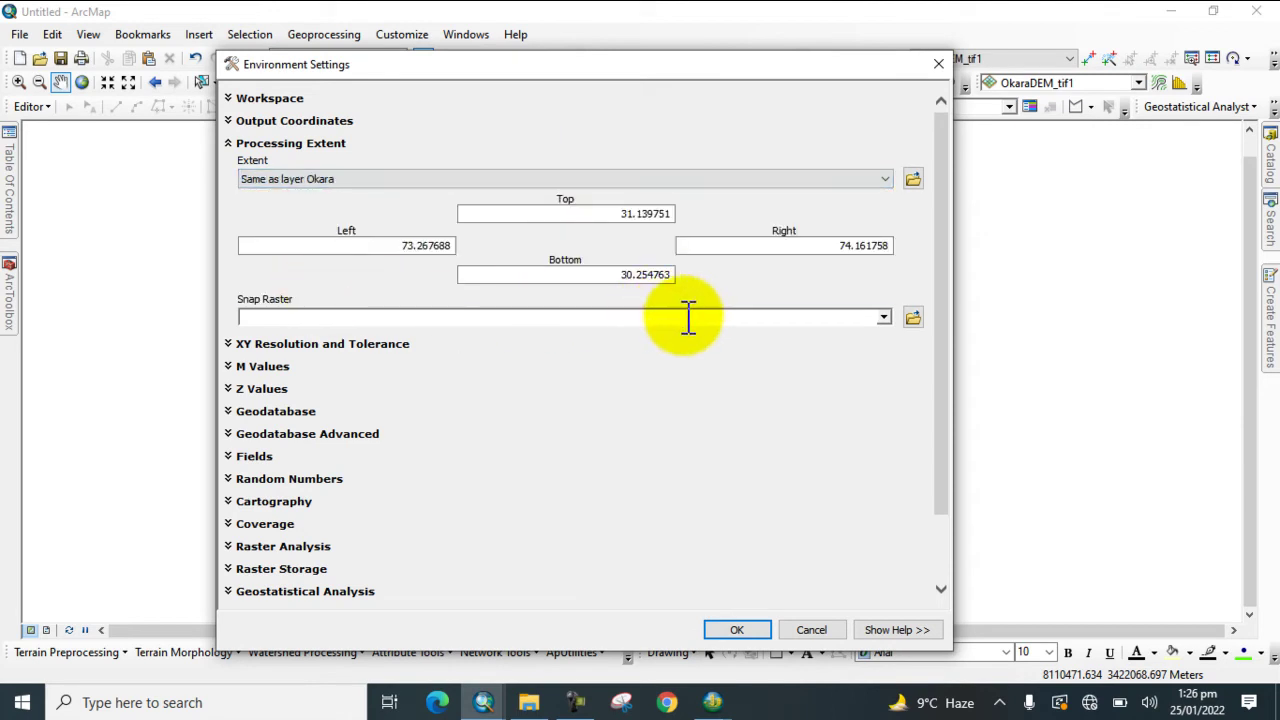
Set the raster analysis mask to Okara and confirm the environment settings
left_click(268, 547)
scroll(644, 513, "down", 2)
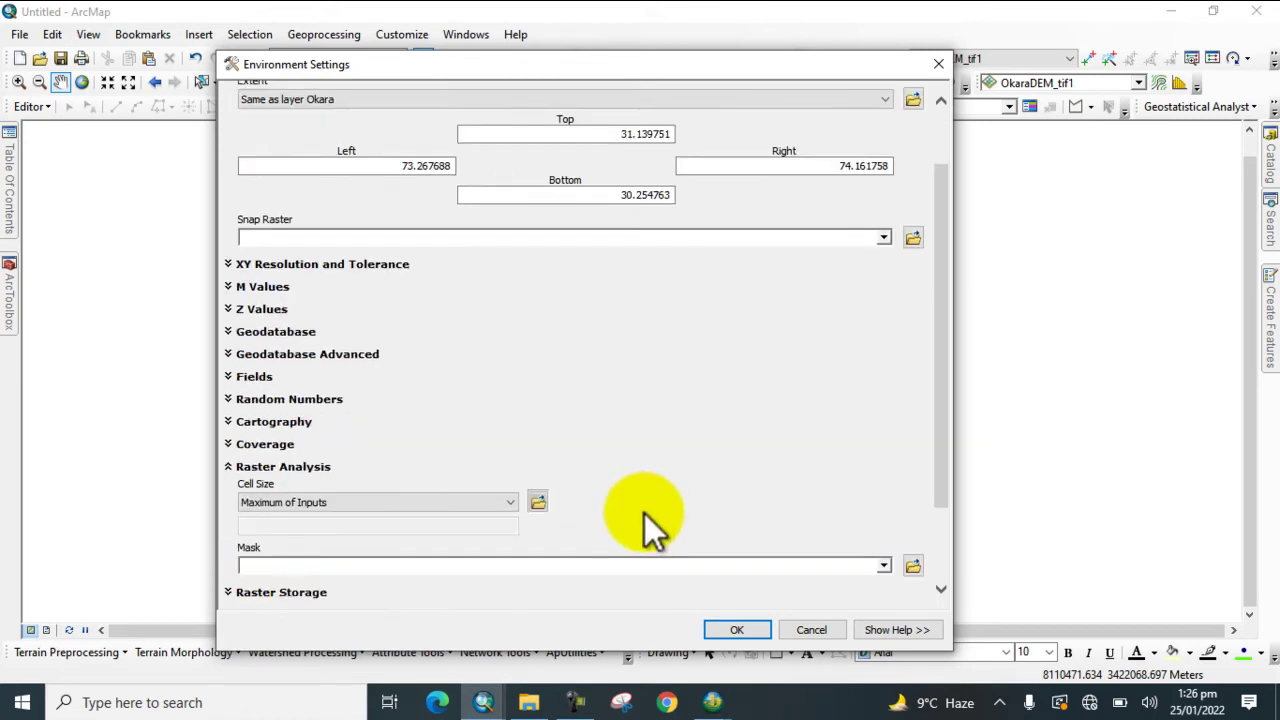
scroll(644, 513, "down", 2)
left_click(884, 488)
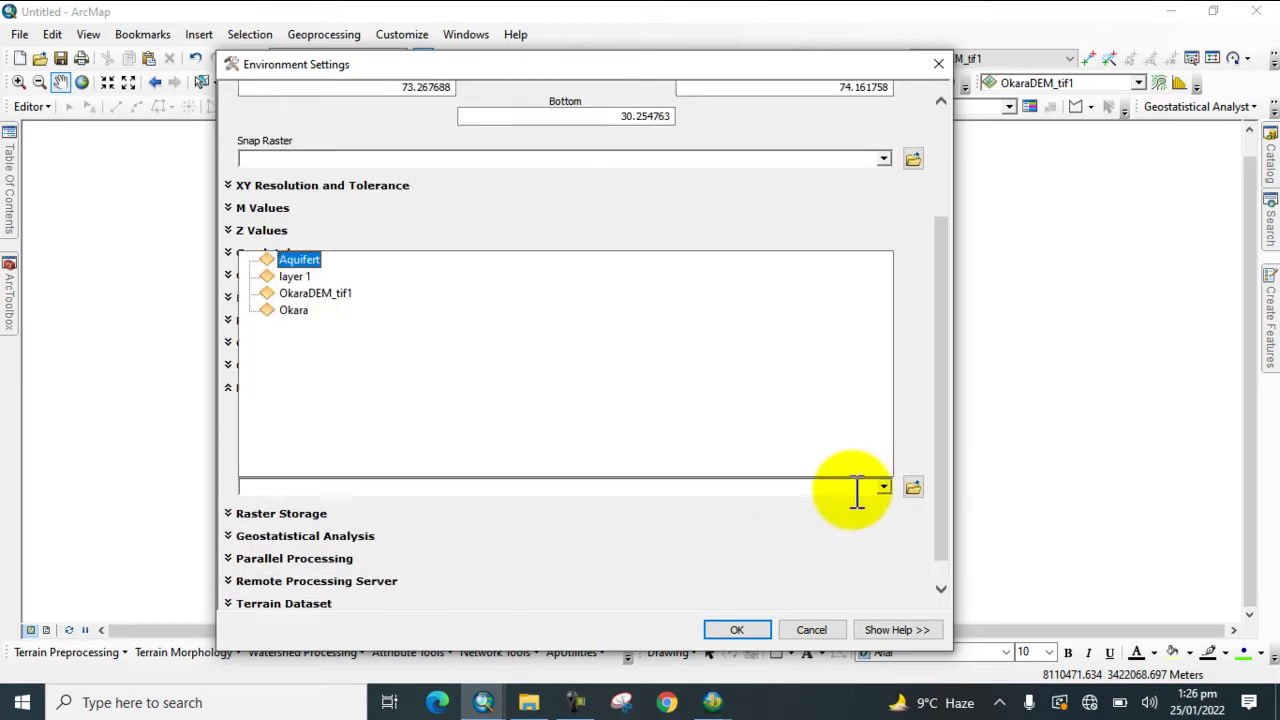
left_click(287, 312)
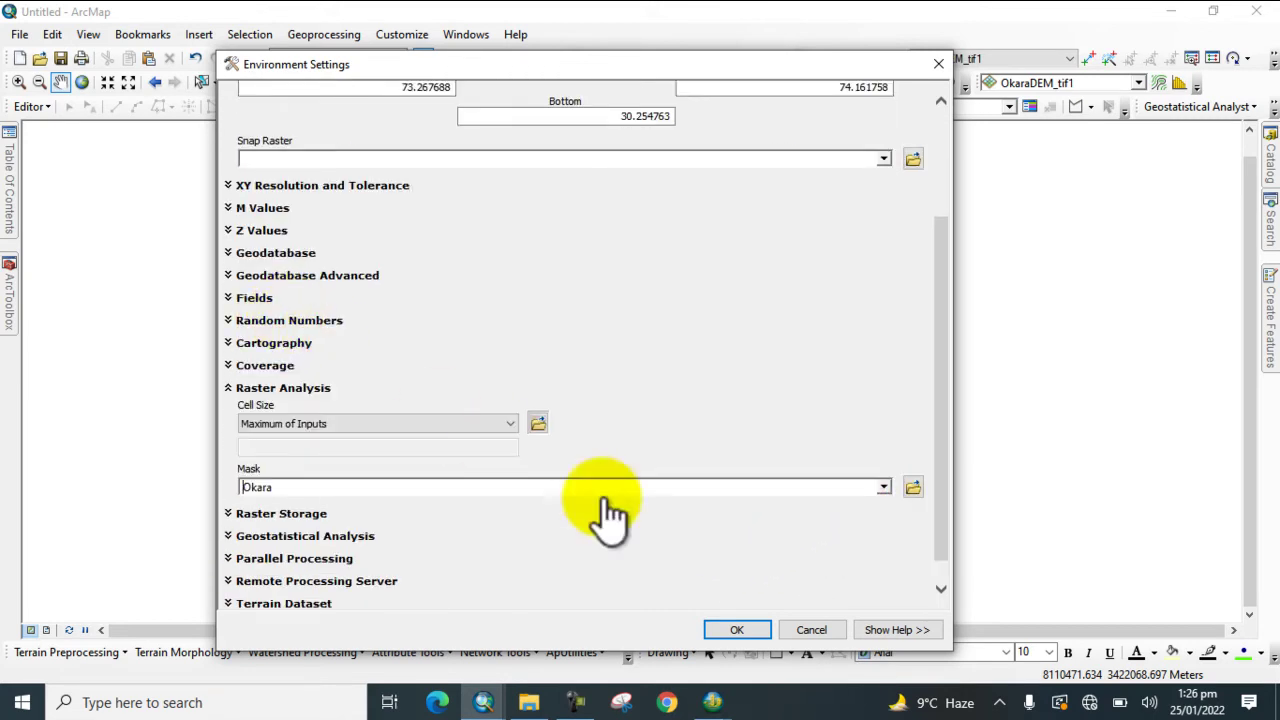
left_click(737, 629)
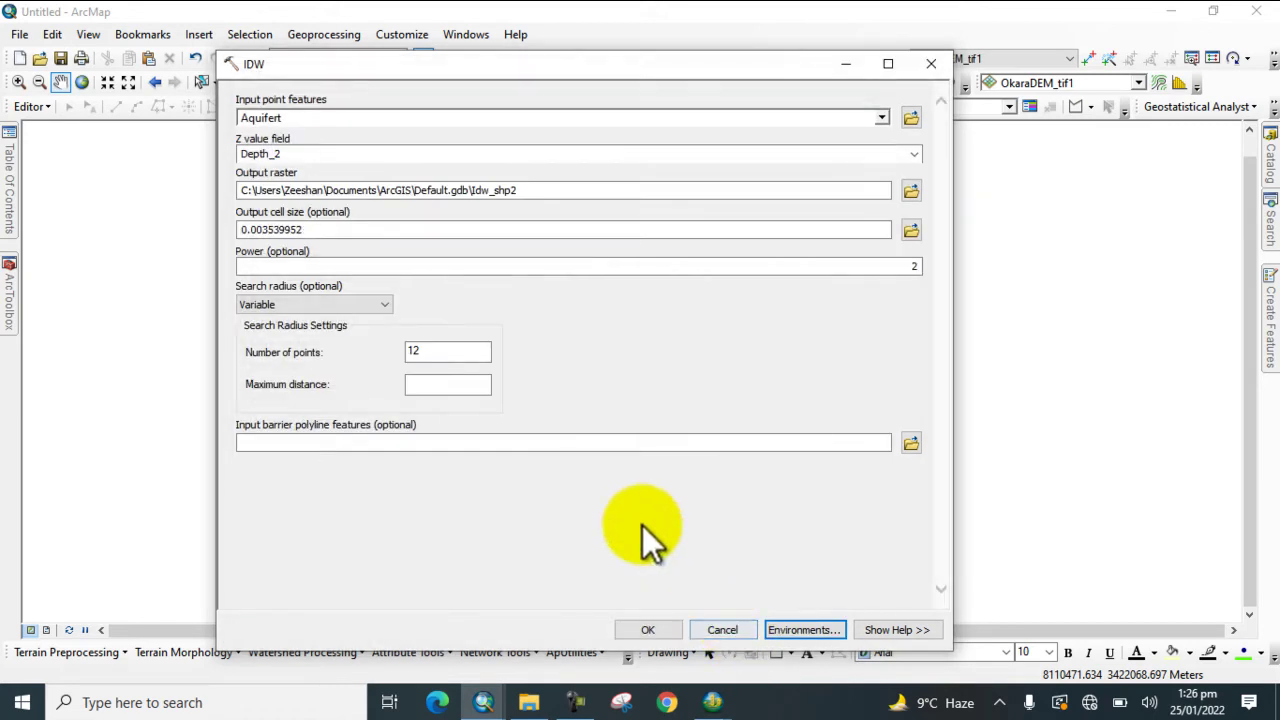
Run the Depth_2 IDW and rename the resulting raster to 'layer 2'
left_click(650, 628)
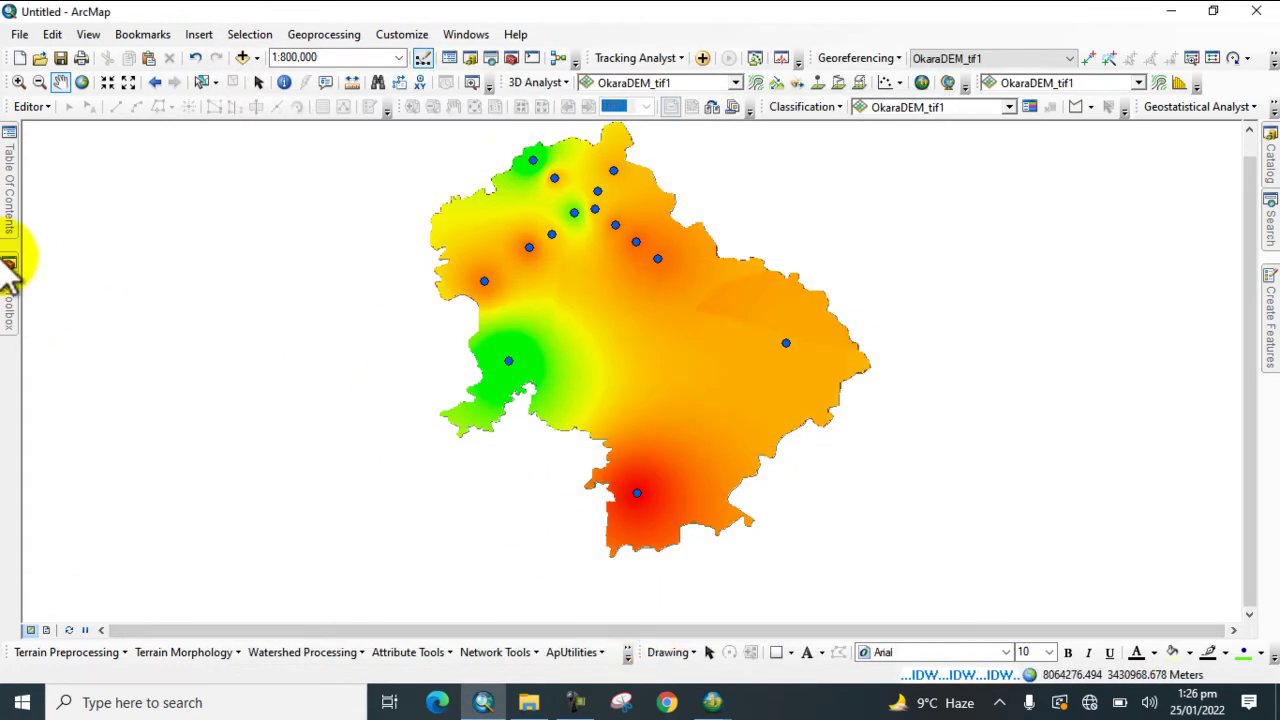
mouse_move(10, 245)
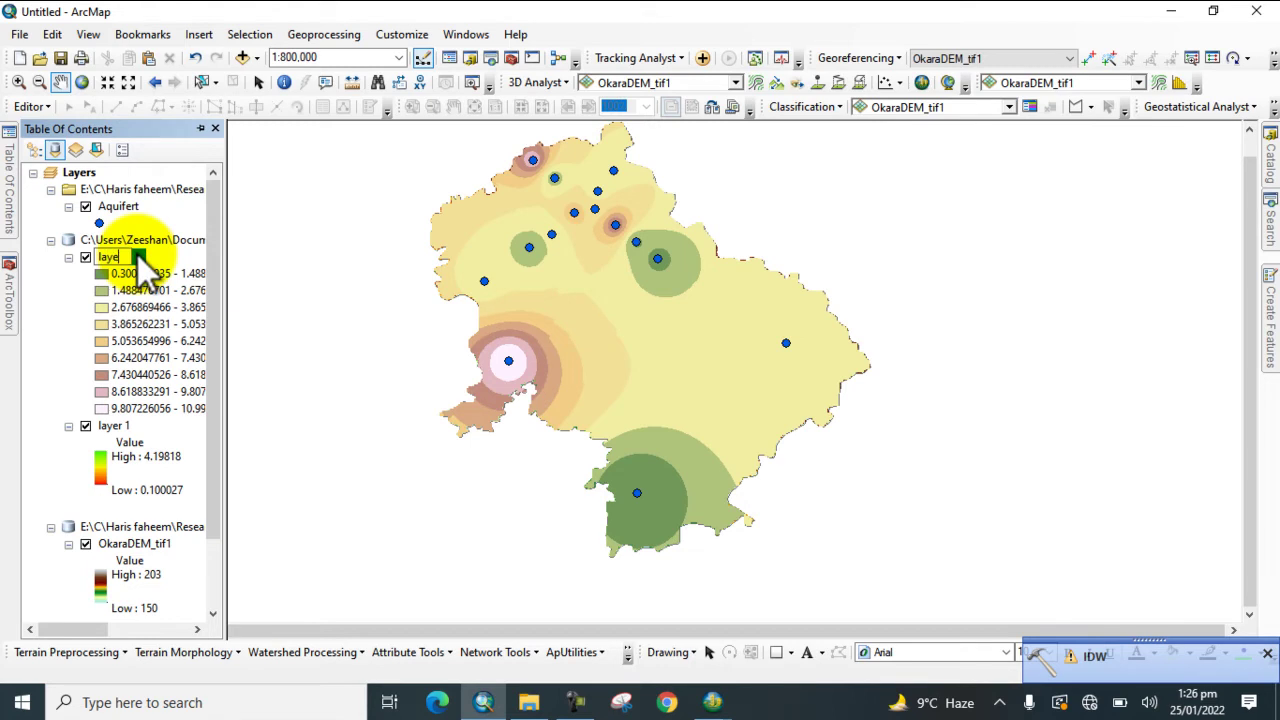
type("r 2")
key("Return")
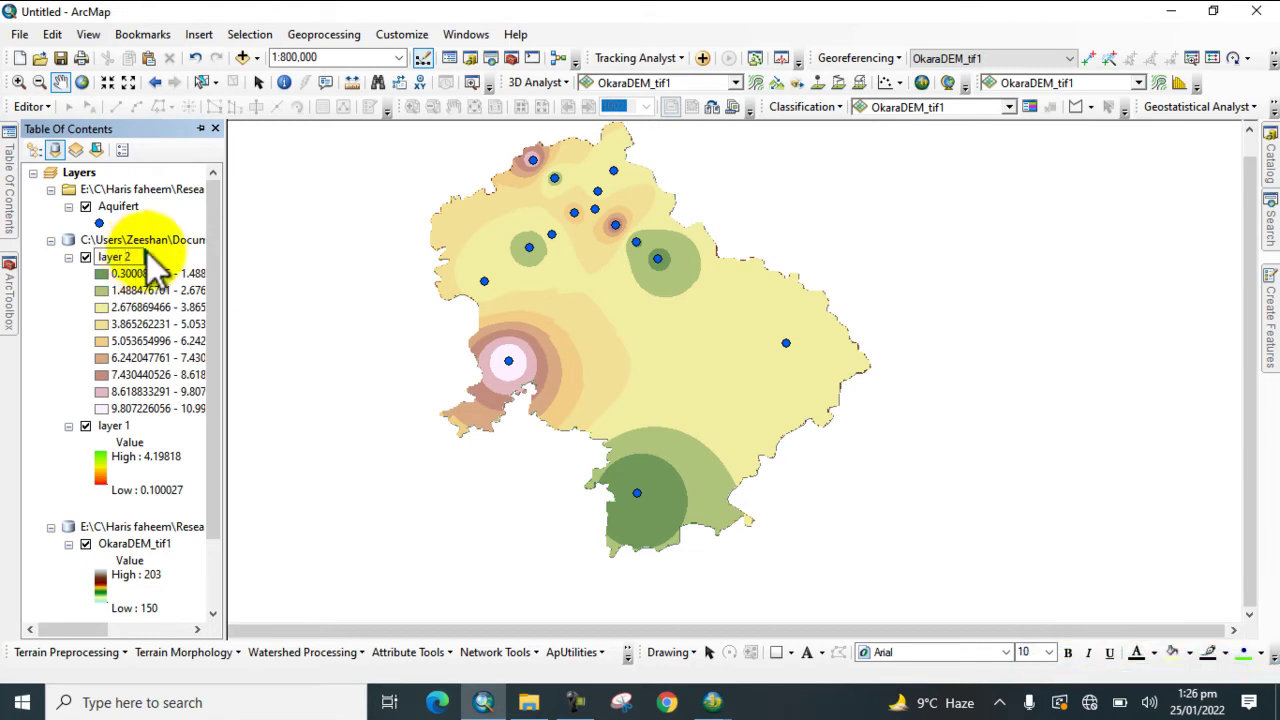
left_click(120, 257)
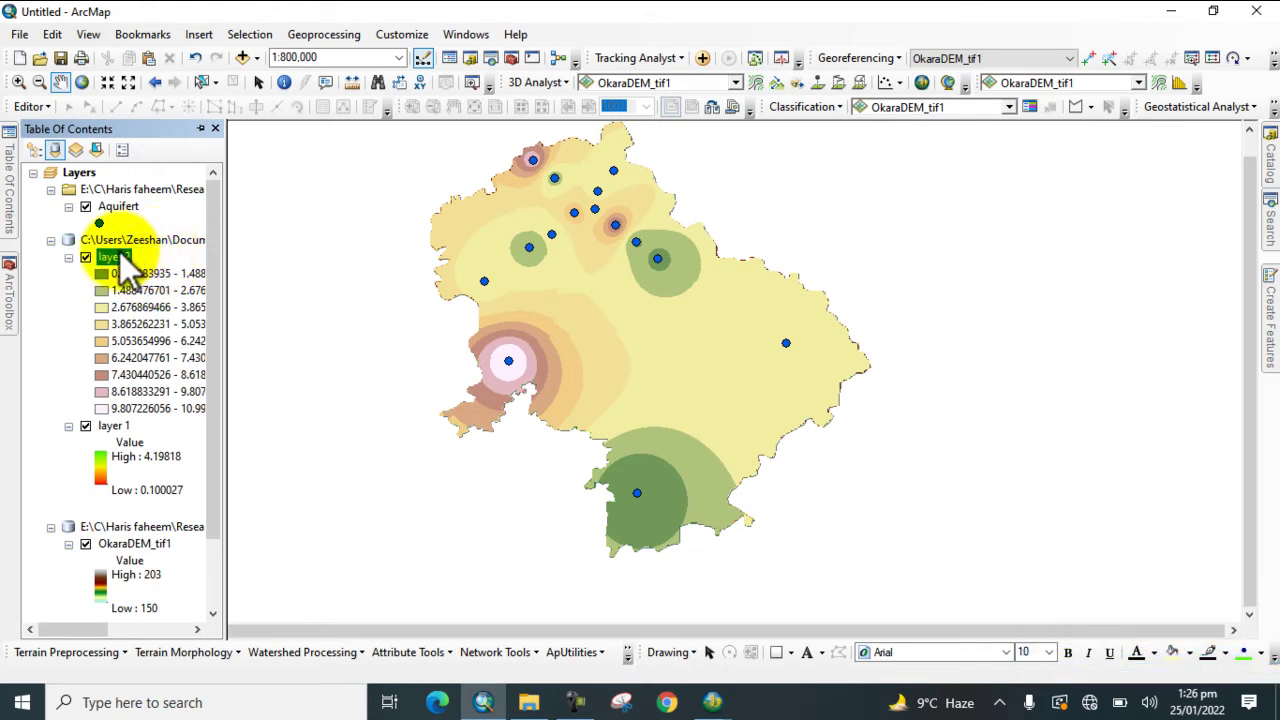
Render layer 2 stretched with the yellow-orange-magenta-blue colour ramp
double_click(119, 256)
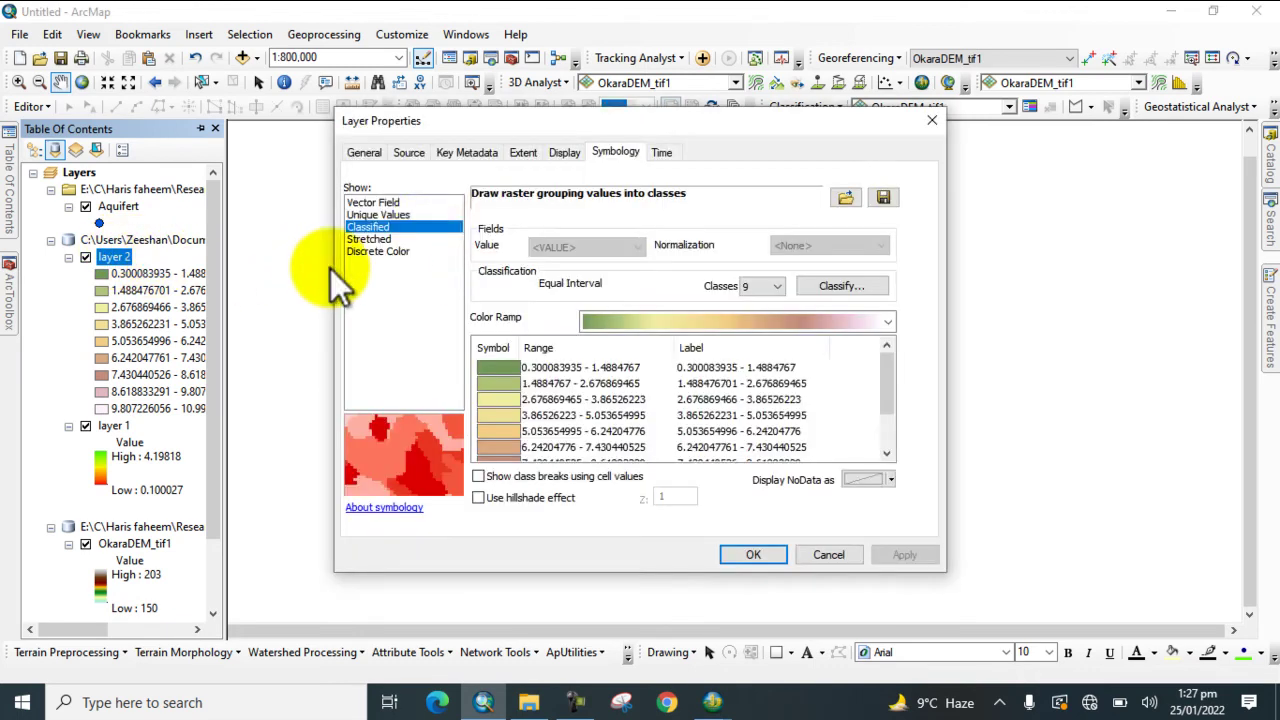
left_click(370, 238)
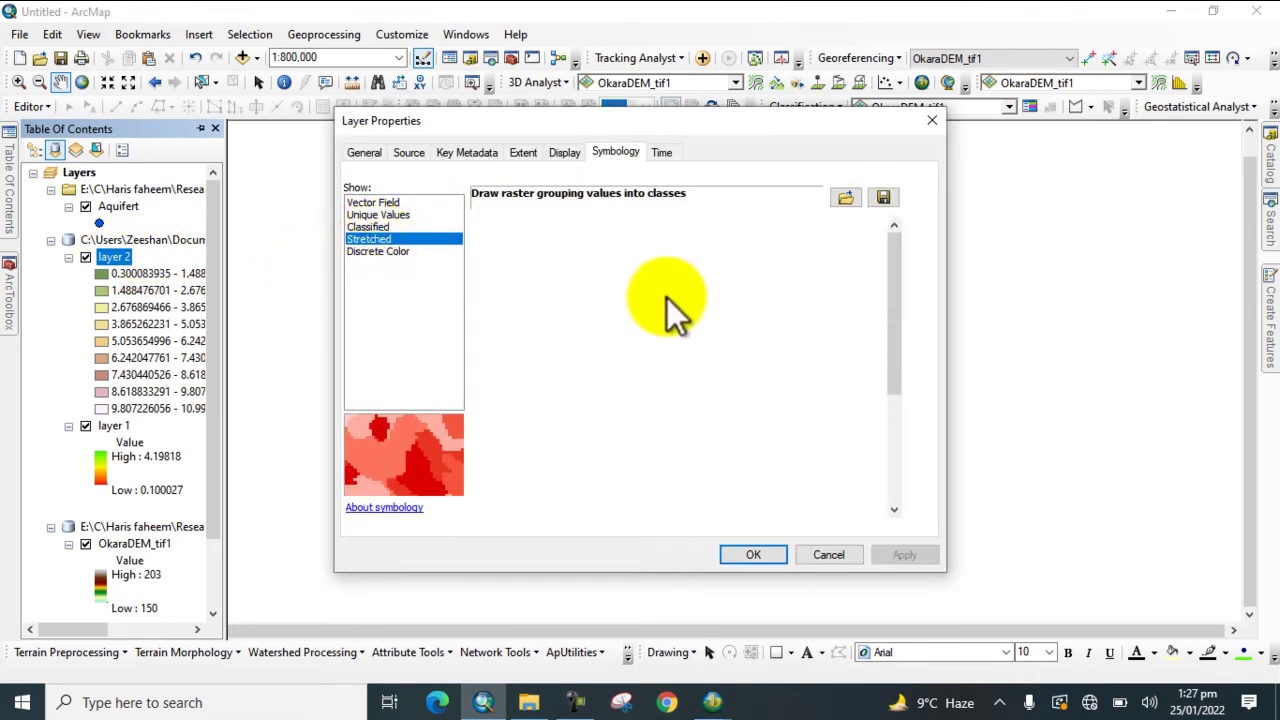
left_click(748, 352)
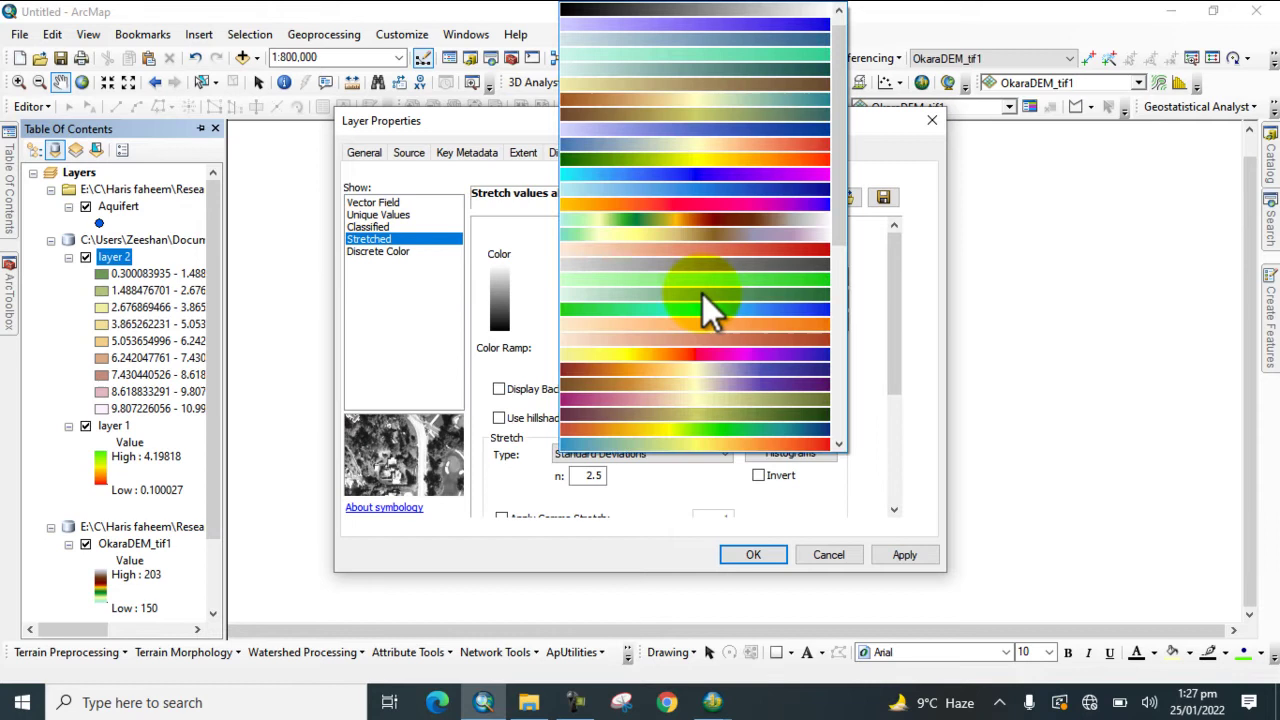
left_click(668, 202)
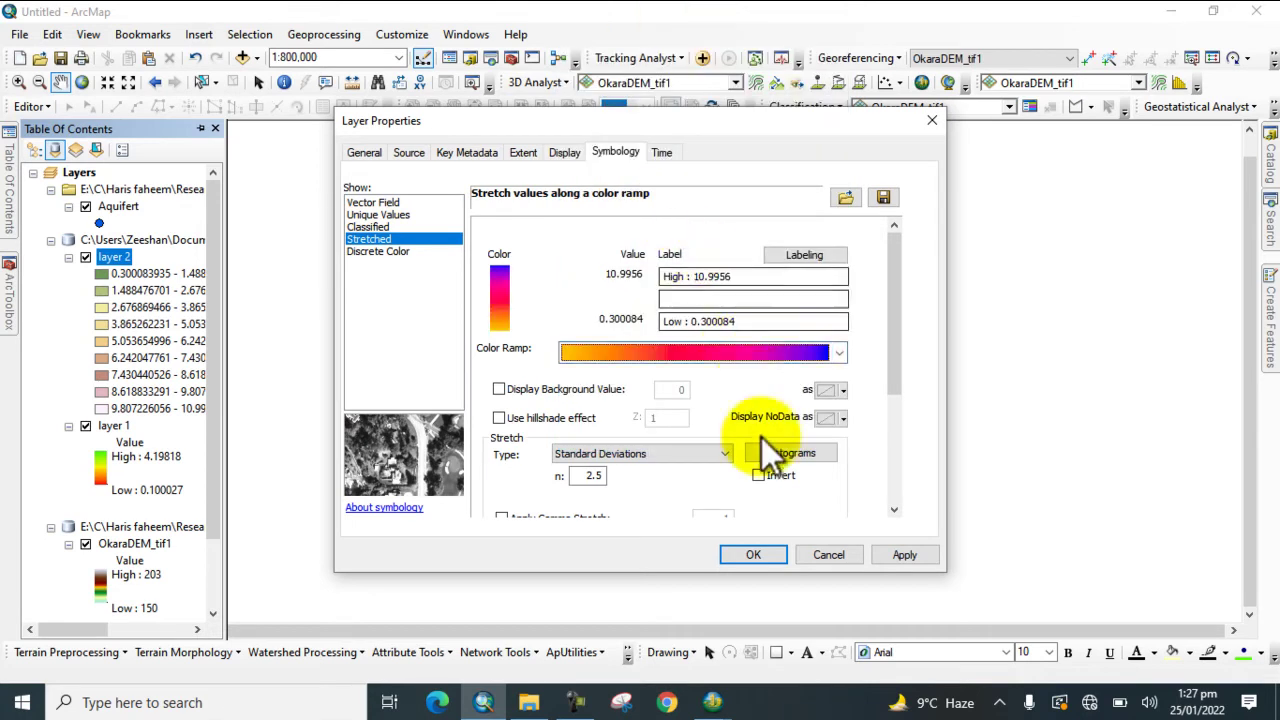
left_click(754, 555)
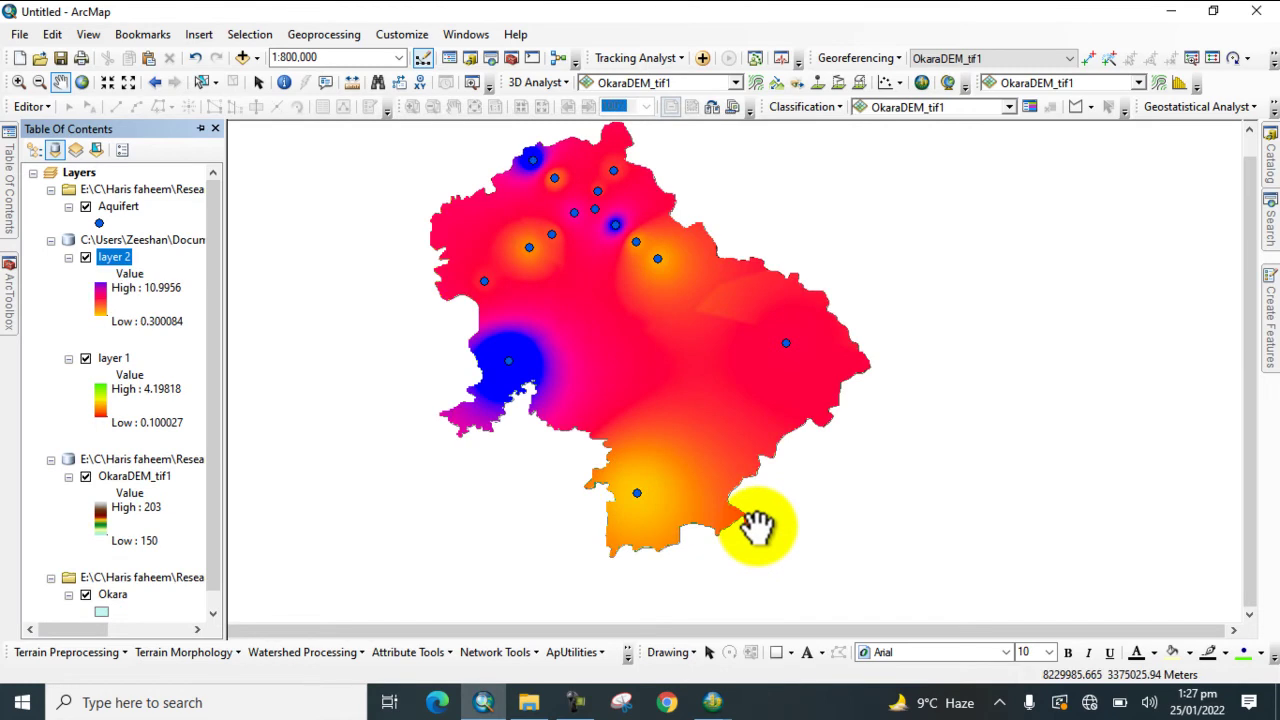
left_click(10, 300)
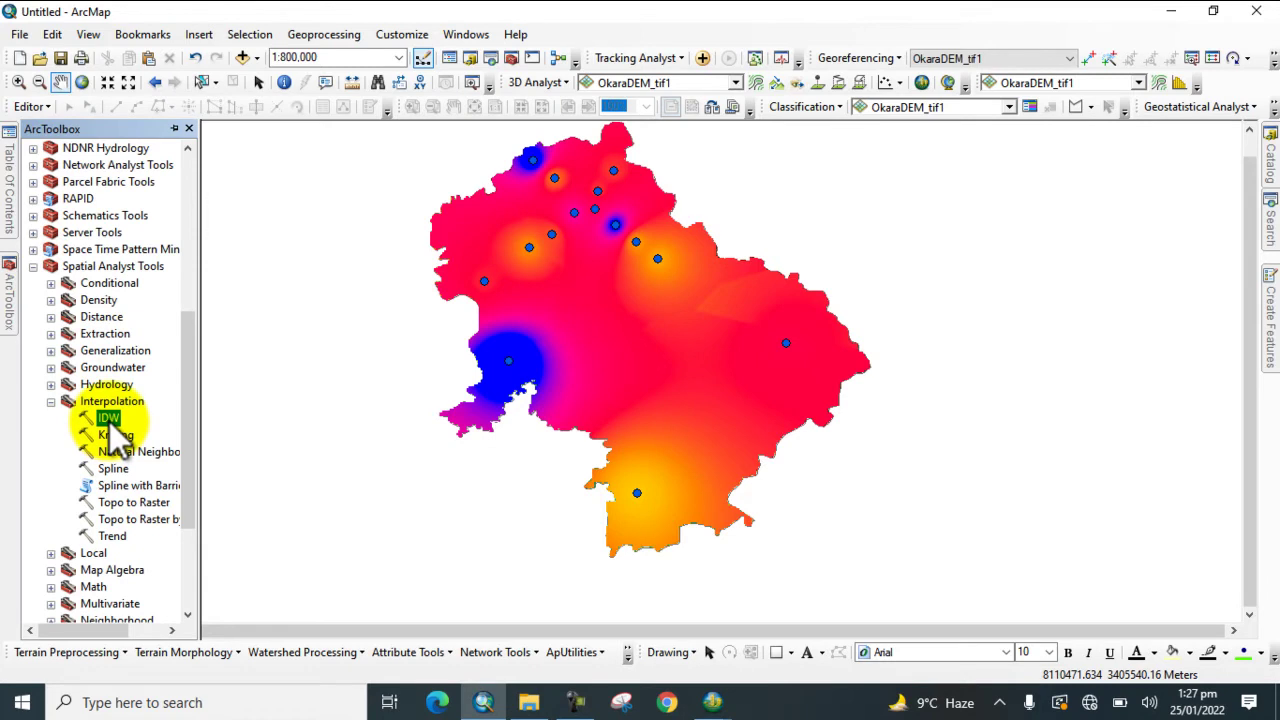
Open IDW with Aquifert as the input points and Depth_3 as the Z value field
double_click(108, 418)
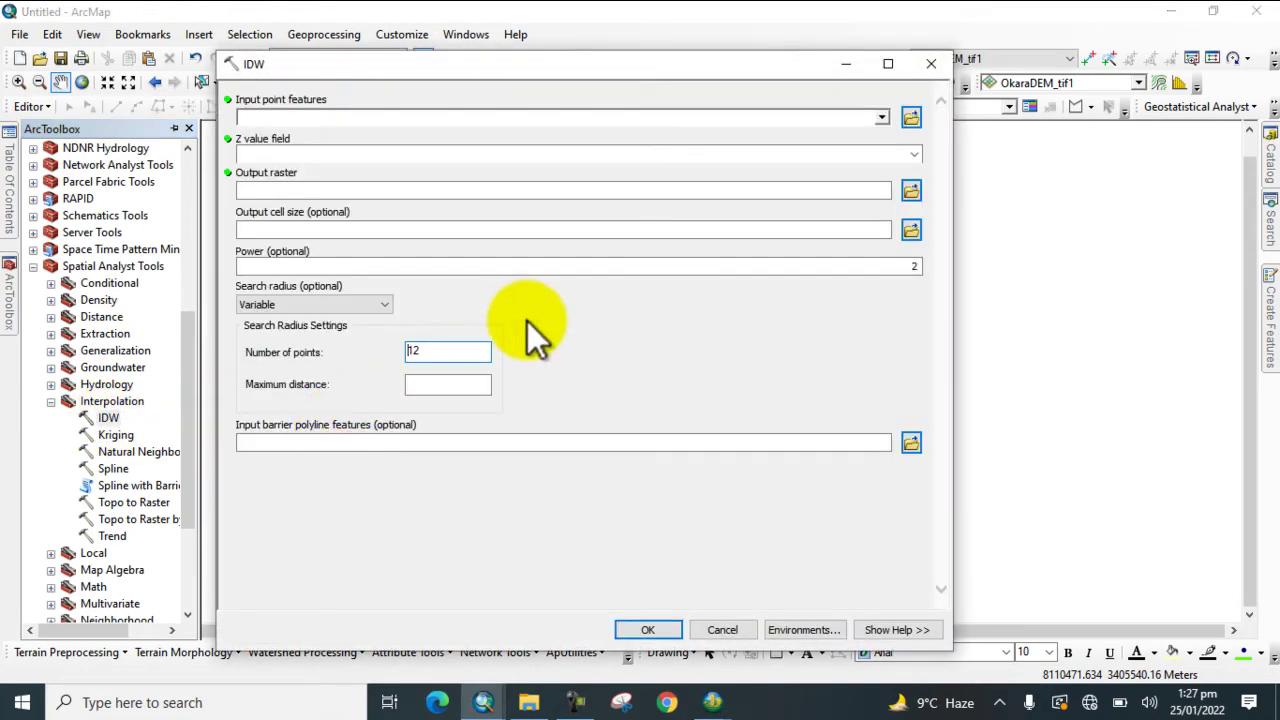
left_click(881, 118)
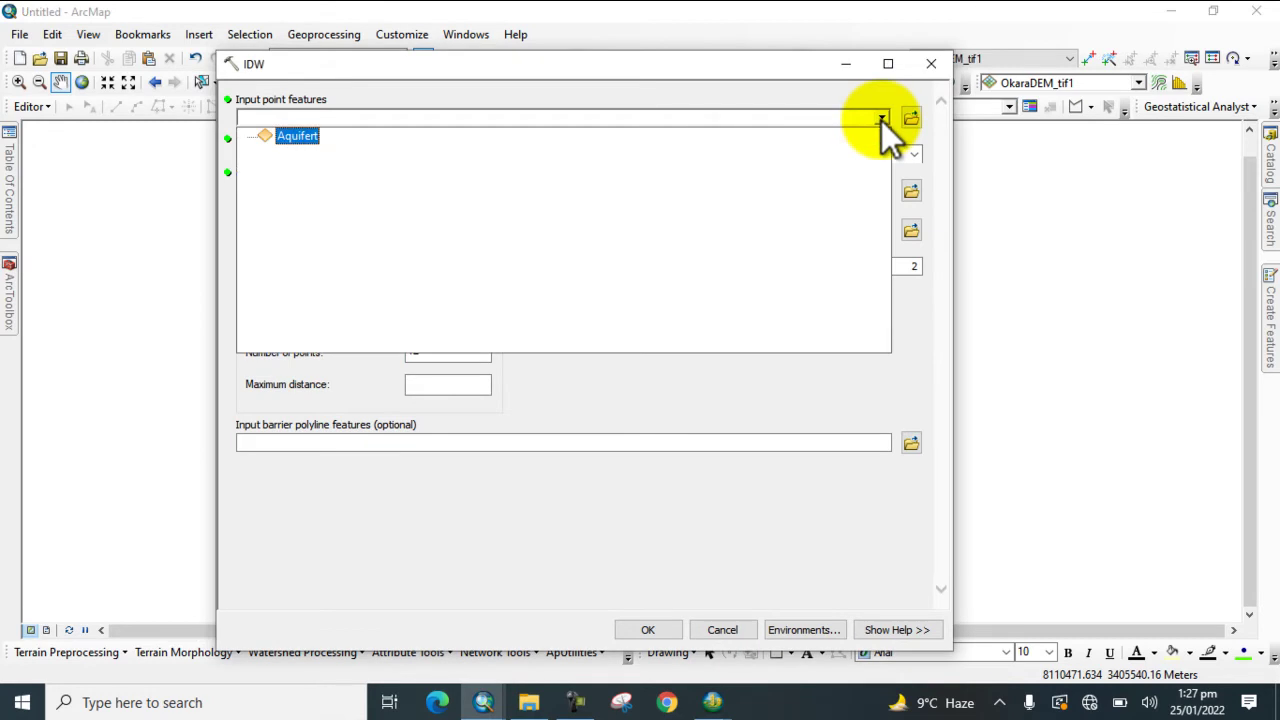
left_click(299, 135)
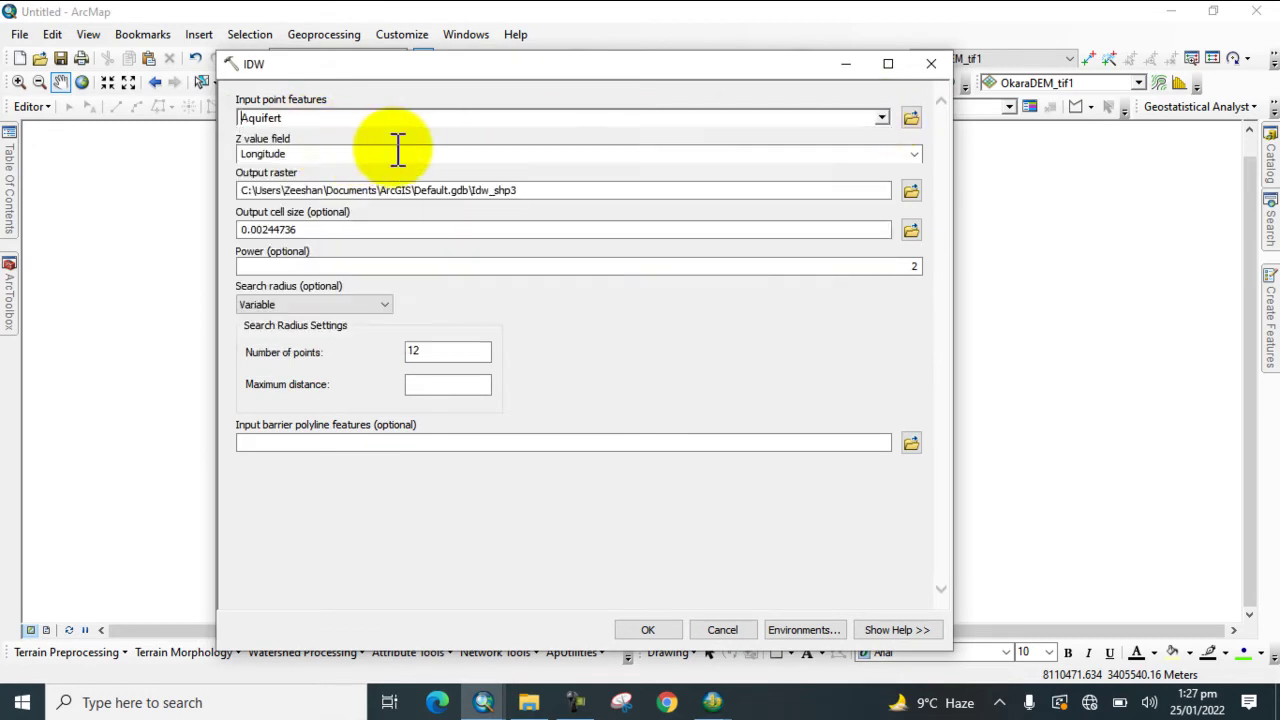
left_click(914, 156)
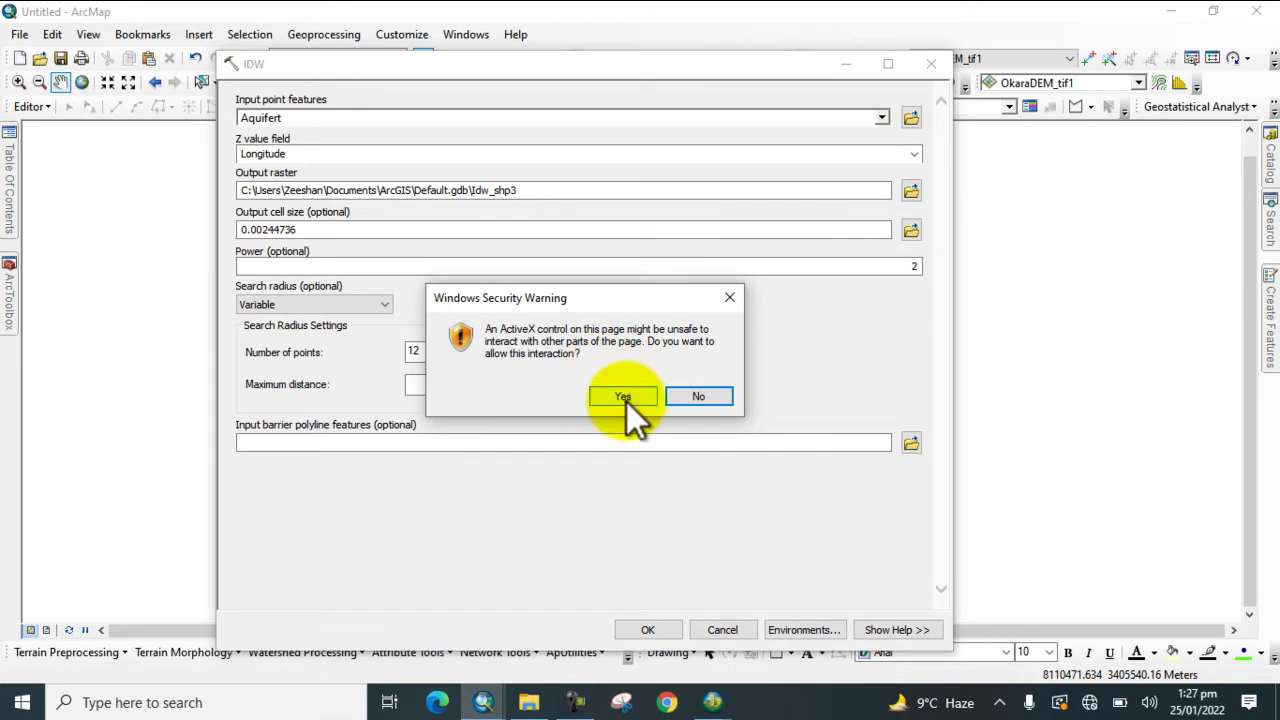
left_click(623, 397)
left_click(912, 156)
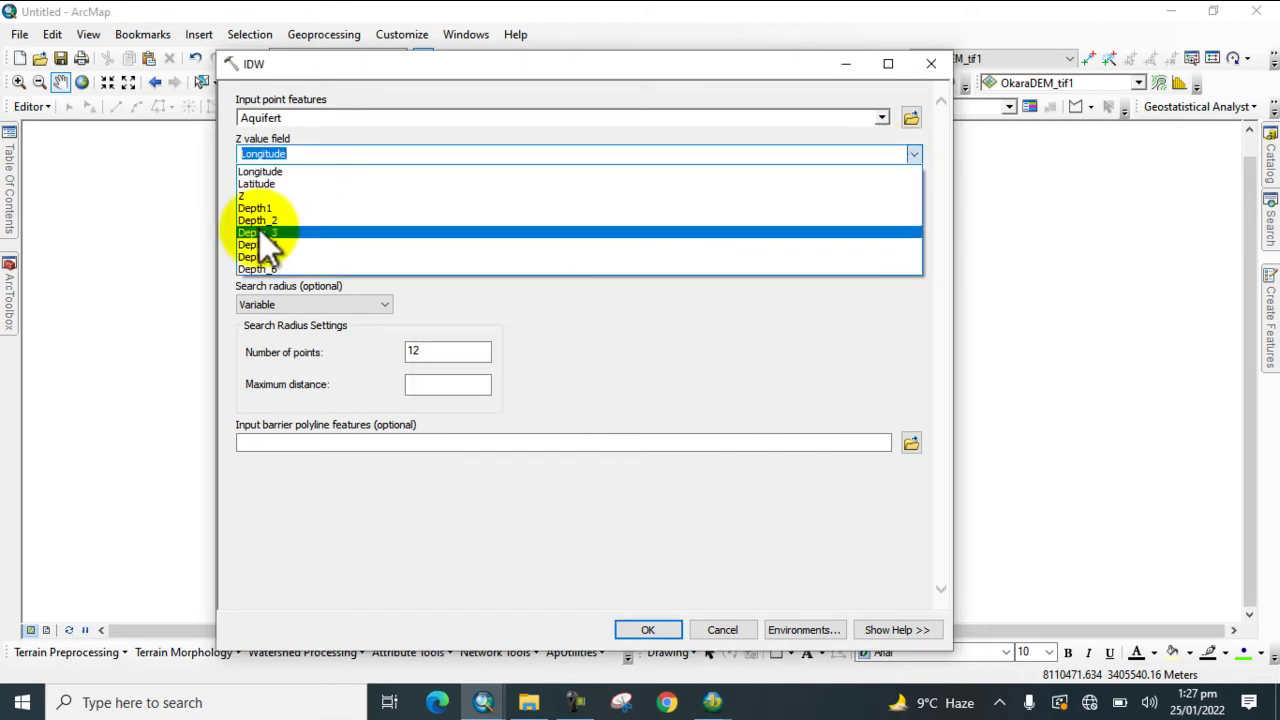
left_click(259, 232)
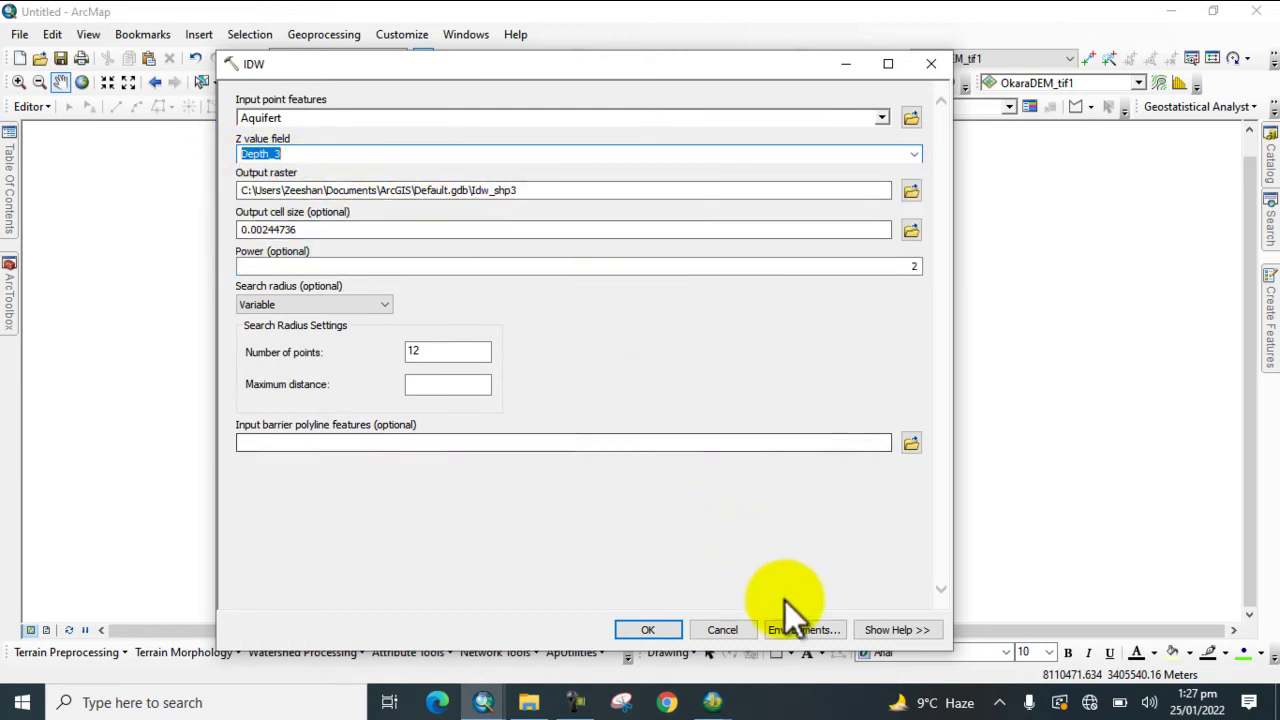
Set the IDW environment's processing extent to 'Same as layer Okara' and the raster analysis mask to Okara
left_click(795, 628)
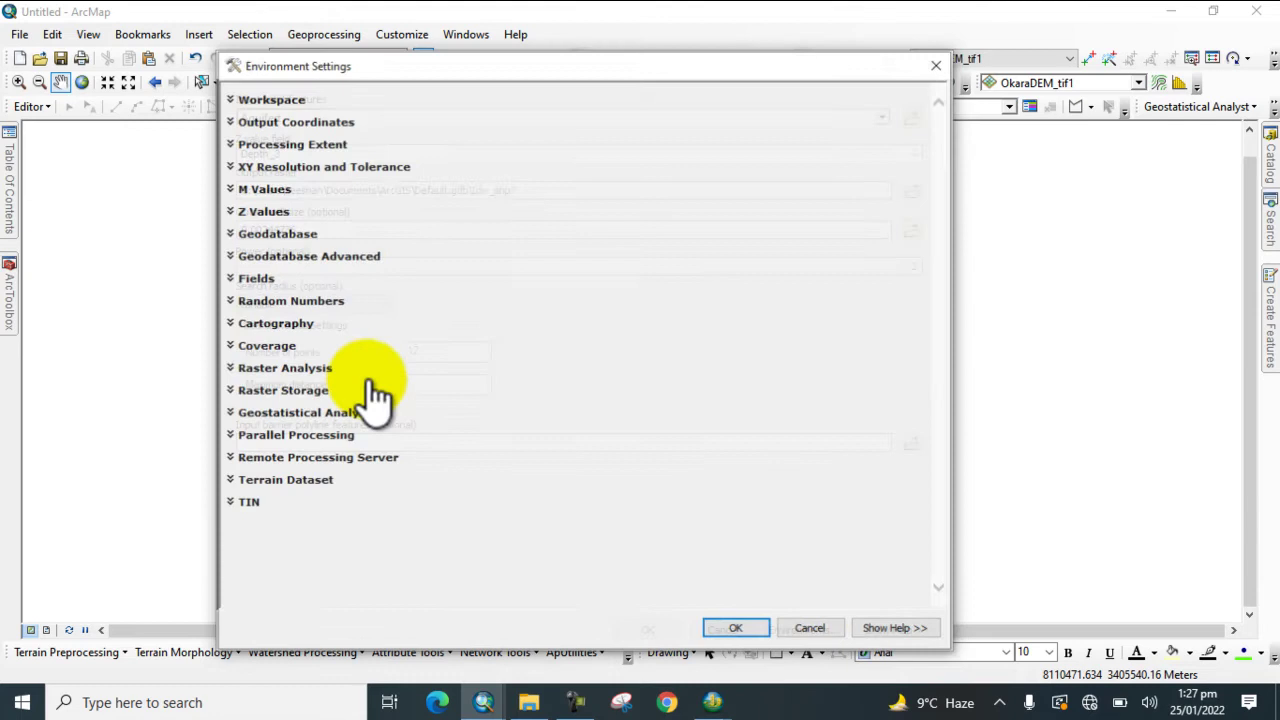
left_click(267, 146)
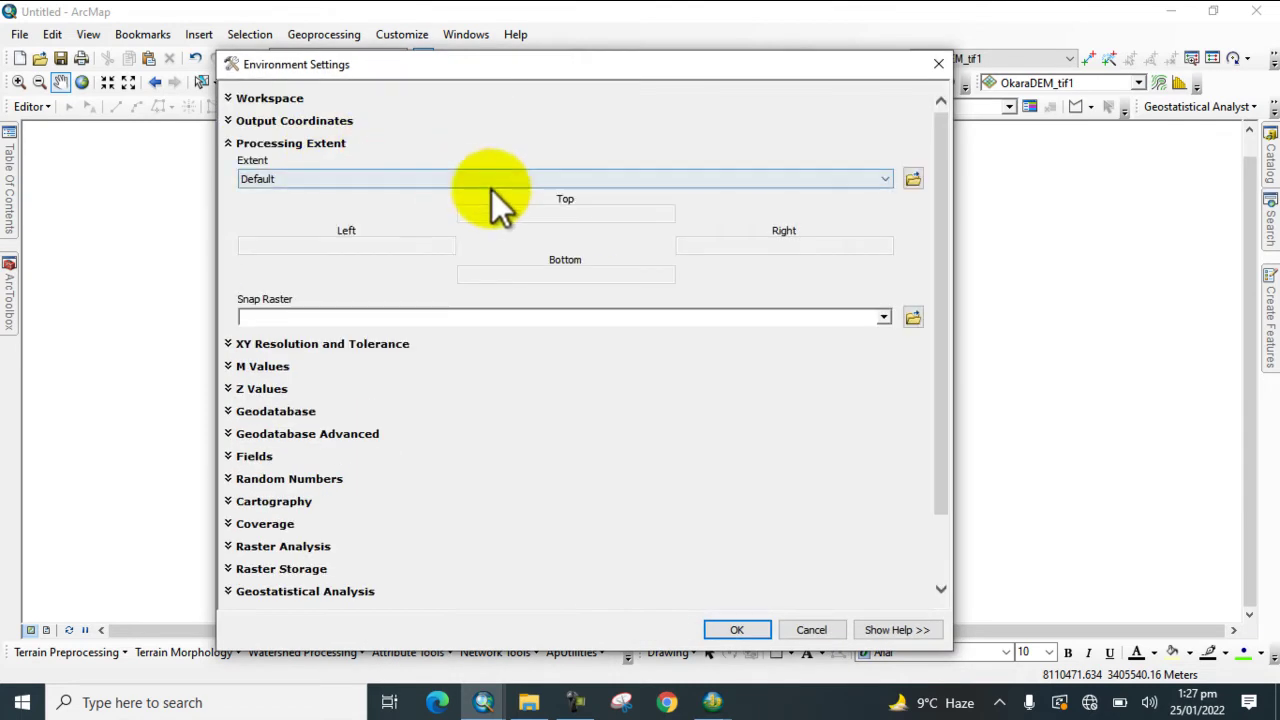
left_click(526, 176)
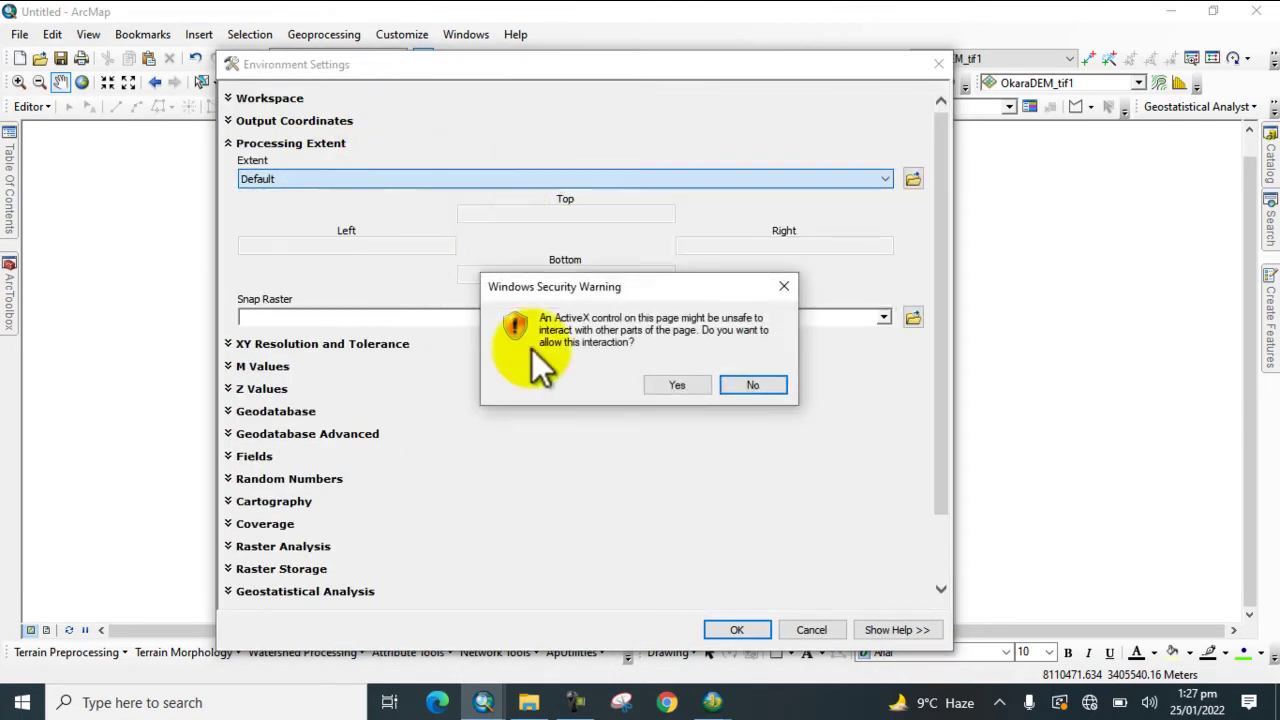
left_click(680, 385)
left_click(603, 178)
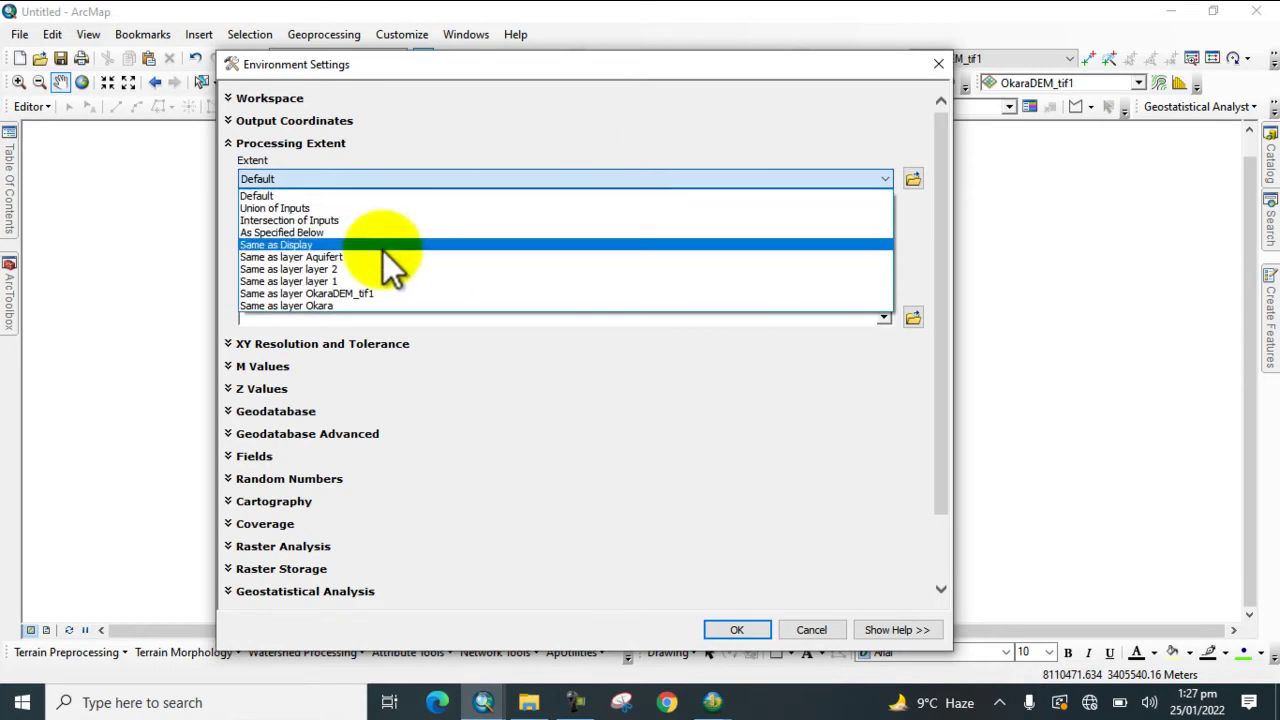
left_click(286, 307)
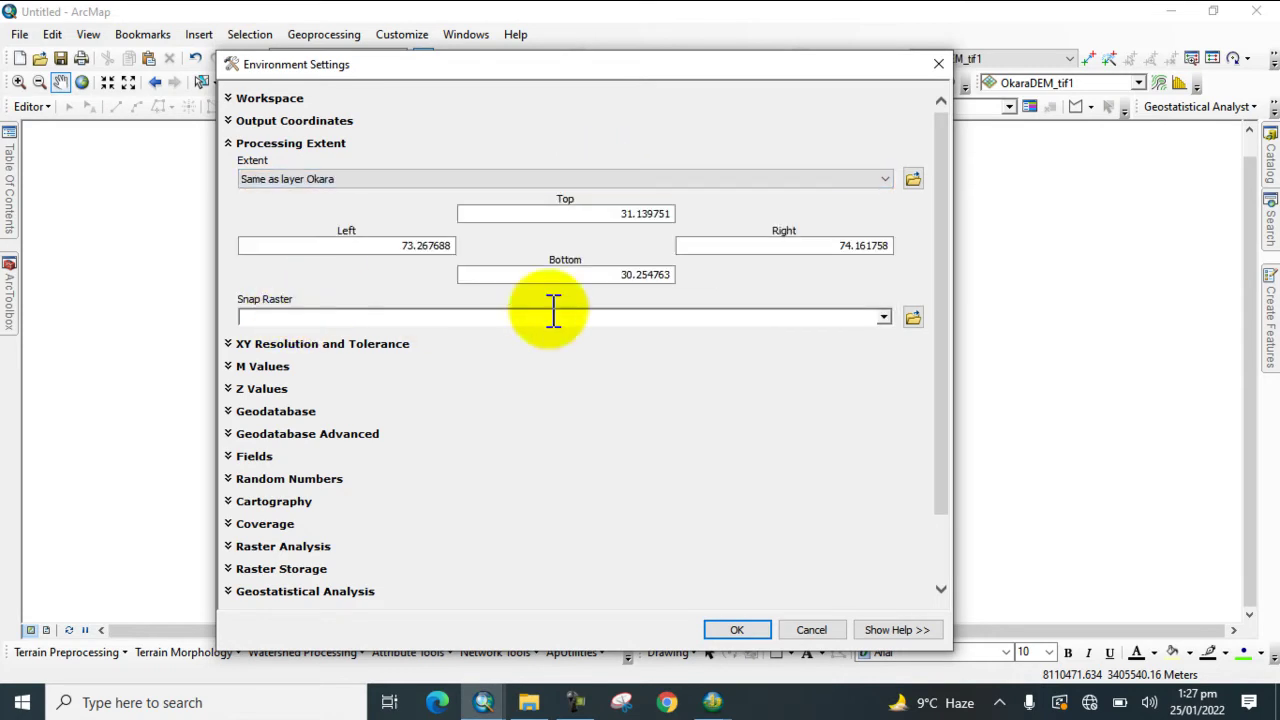
scroll(600, 490, "down", 1)
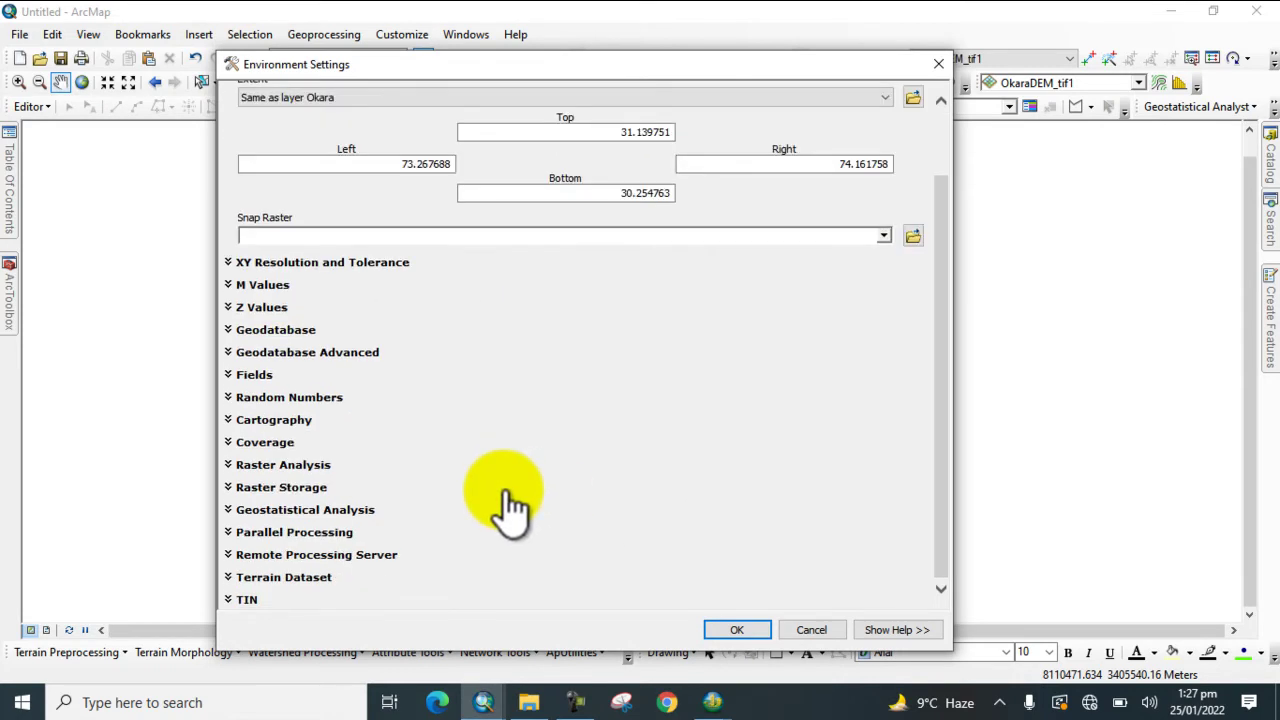
left_click(250, 466)
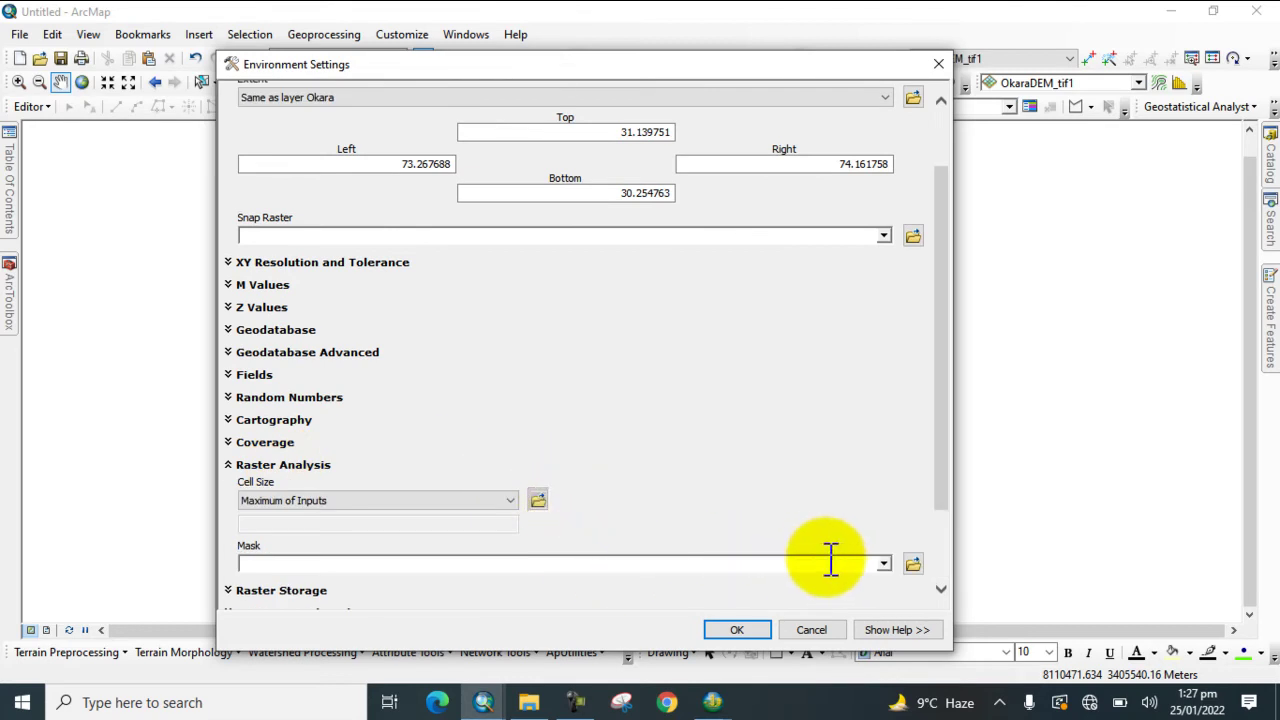
left_click(885, 564)
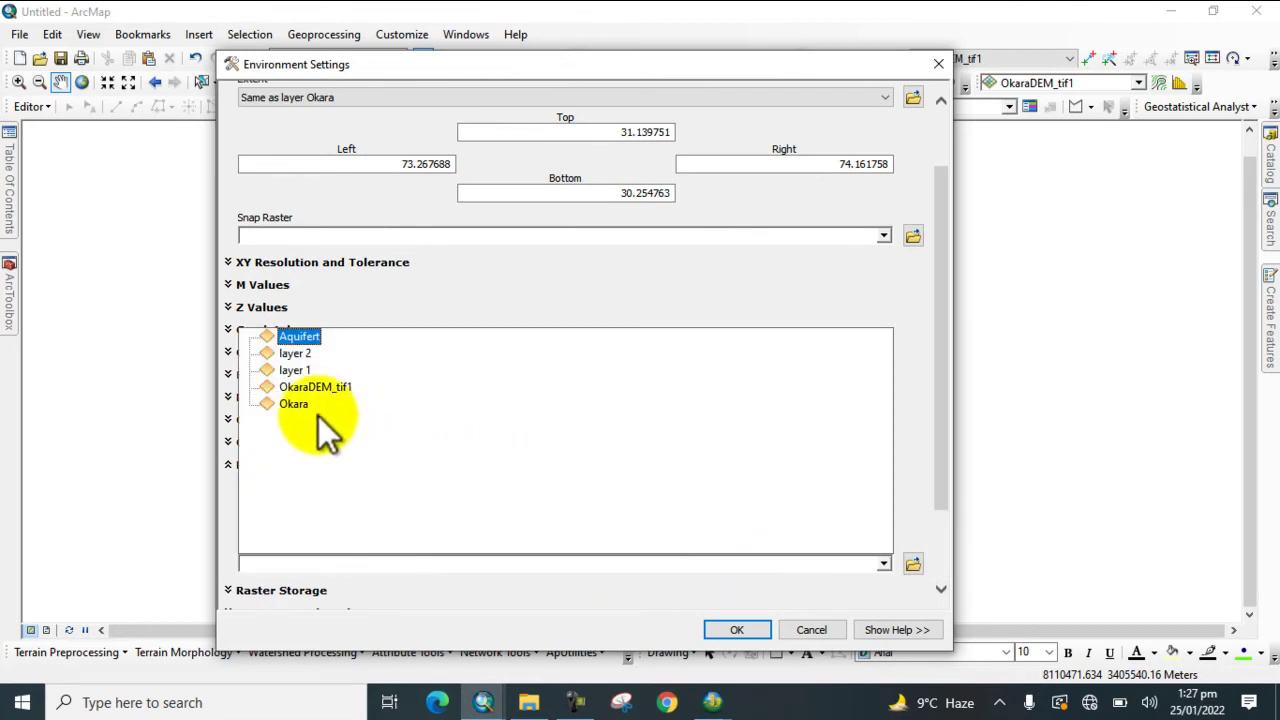
left_click(292, 403)
left_click(745, 628)
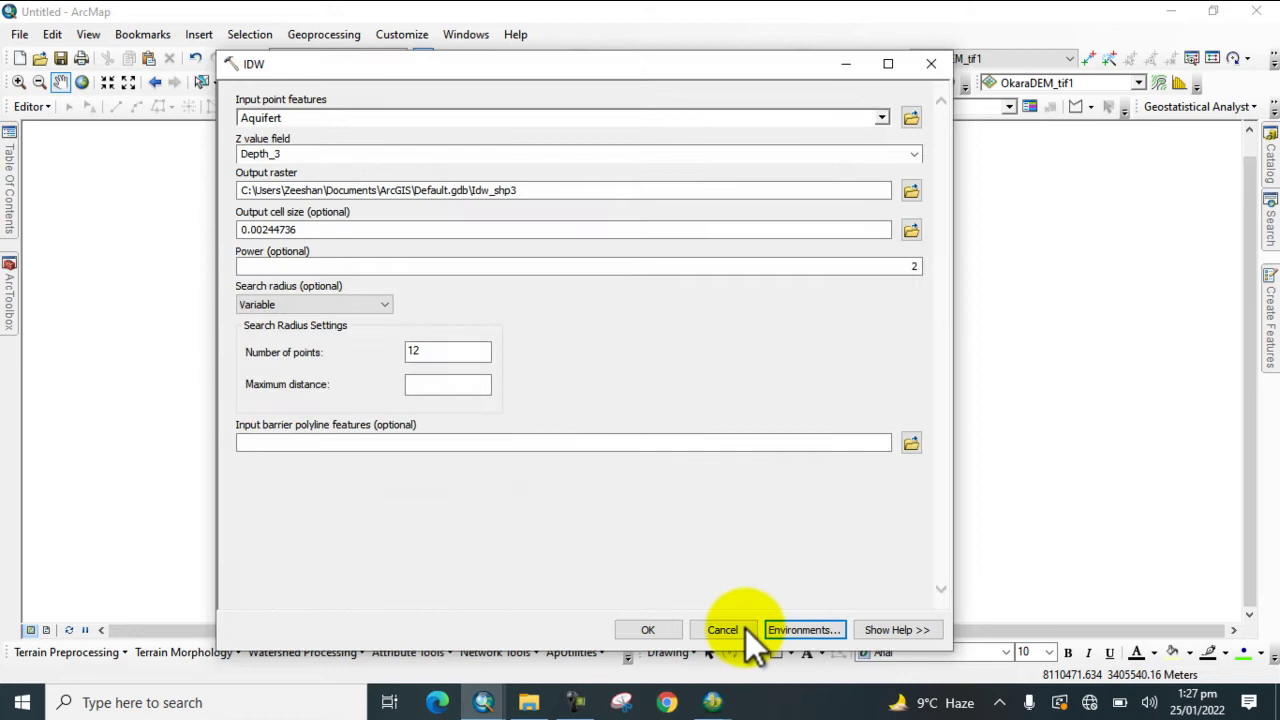
Run the Depth_3 IDW interpolation and rename the resulting raster to 'layer 3'
left_click(643, 627)
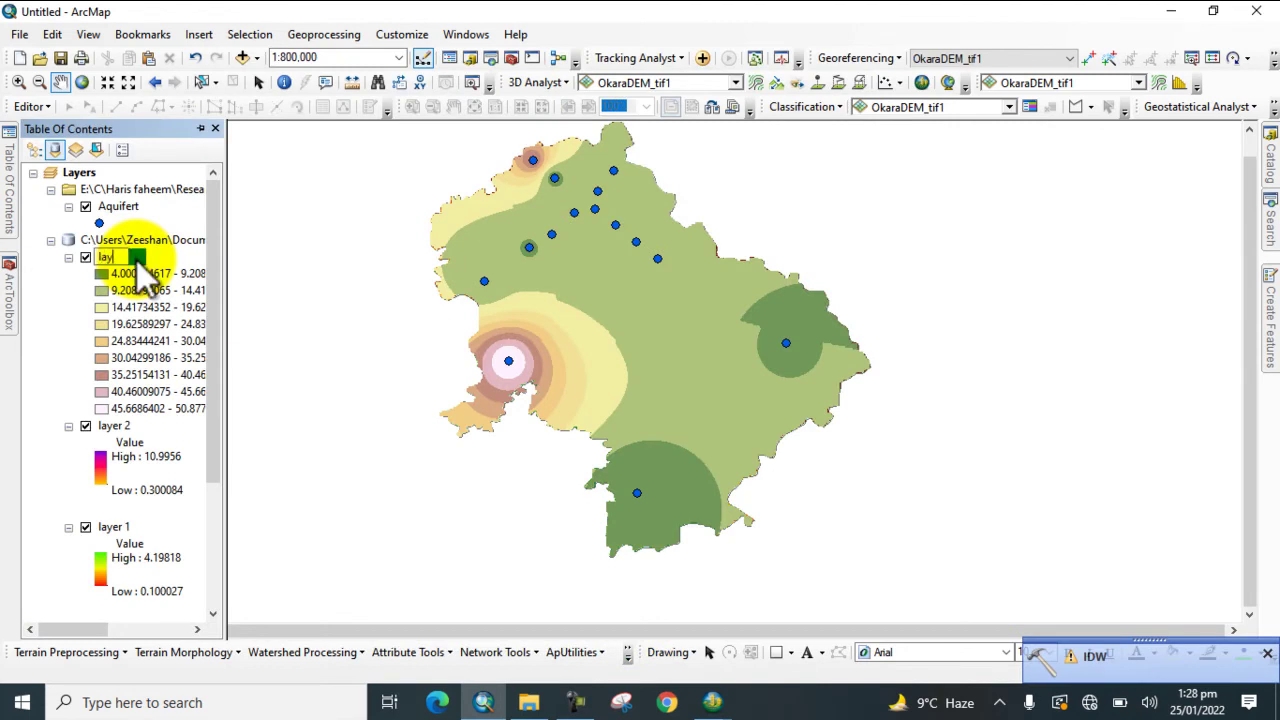
type("layer")
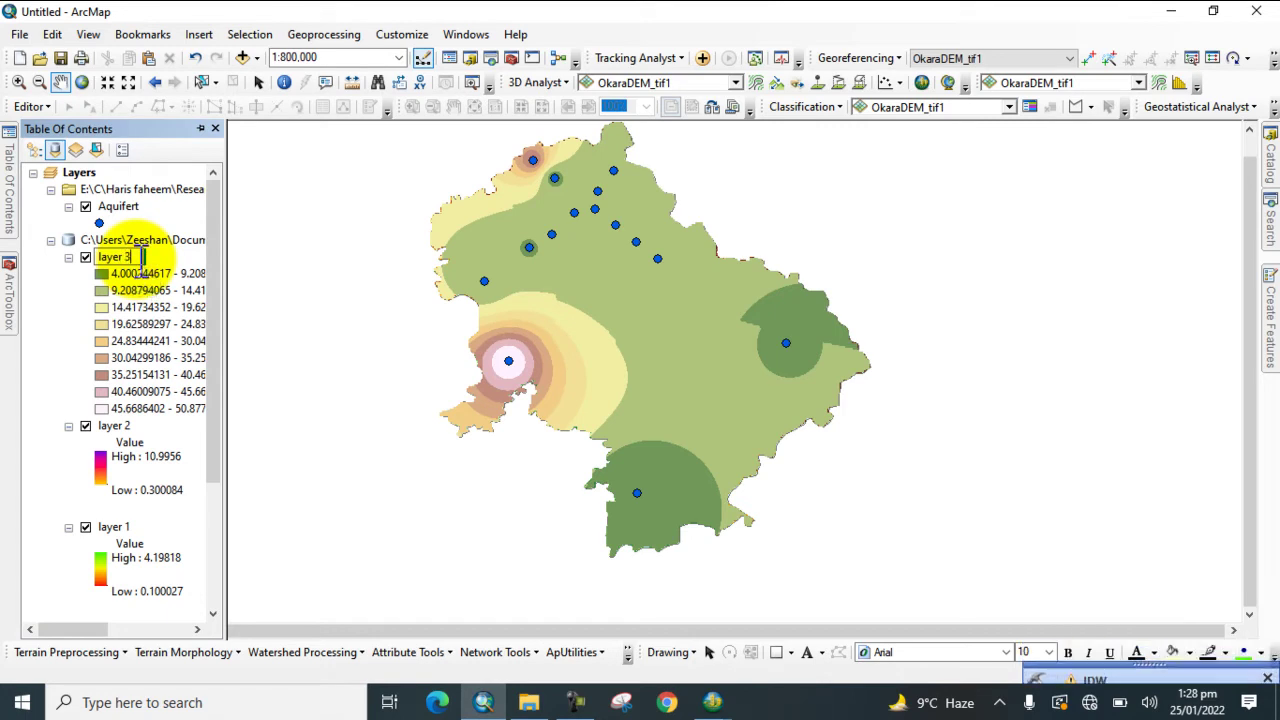
type(" 3")
Display layer 3 as a stretched rainbow colour ramp from 4.00024 to 50.8772
key("Return")
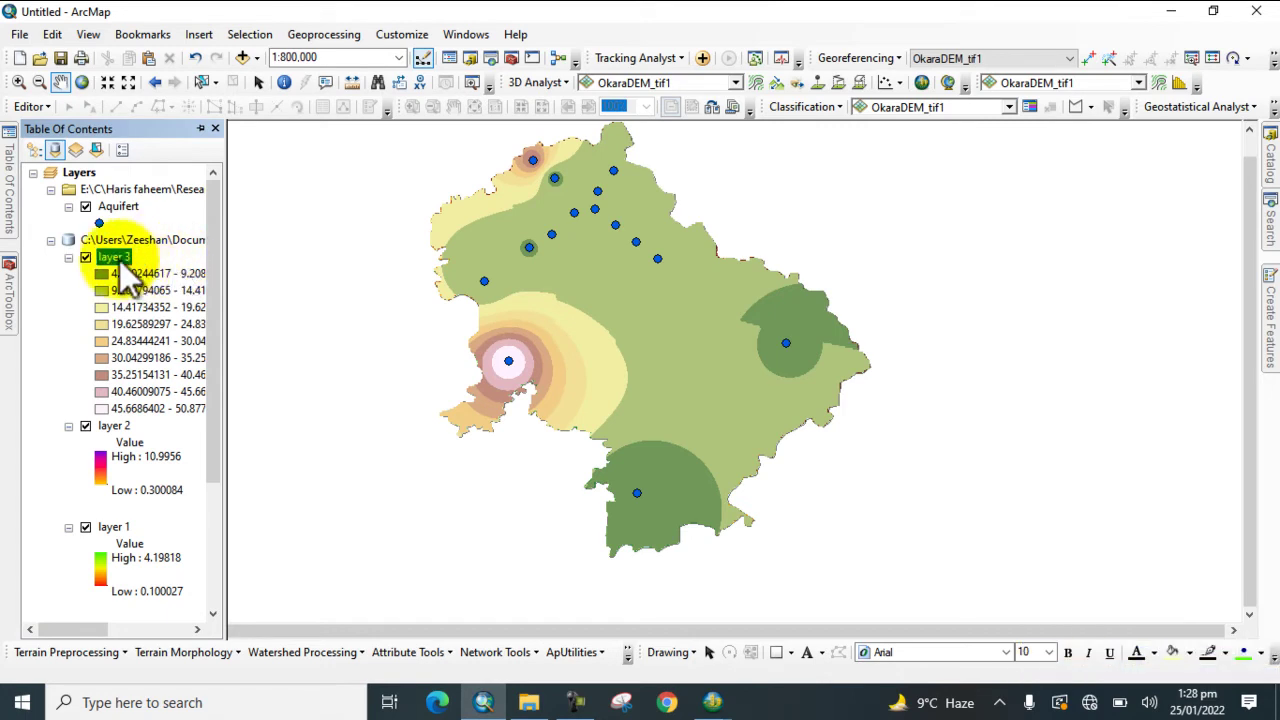
double_click(103, 257)
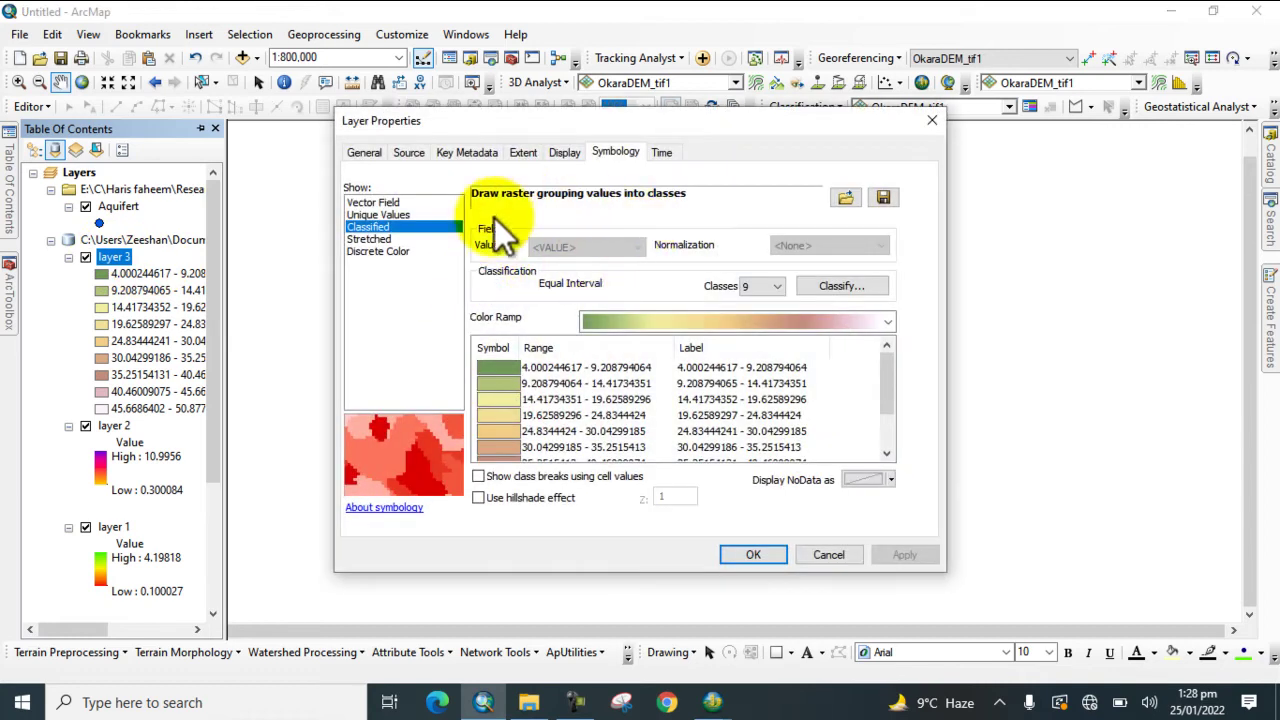
left_click(366, 240)
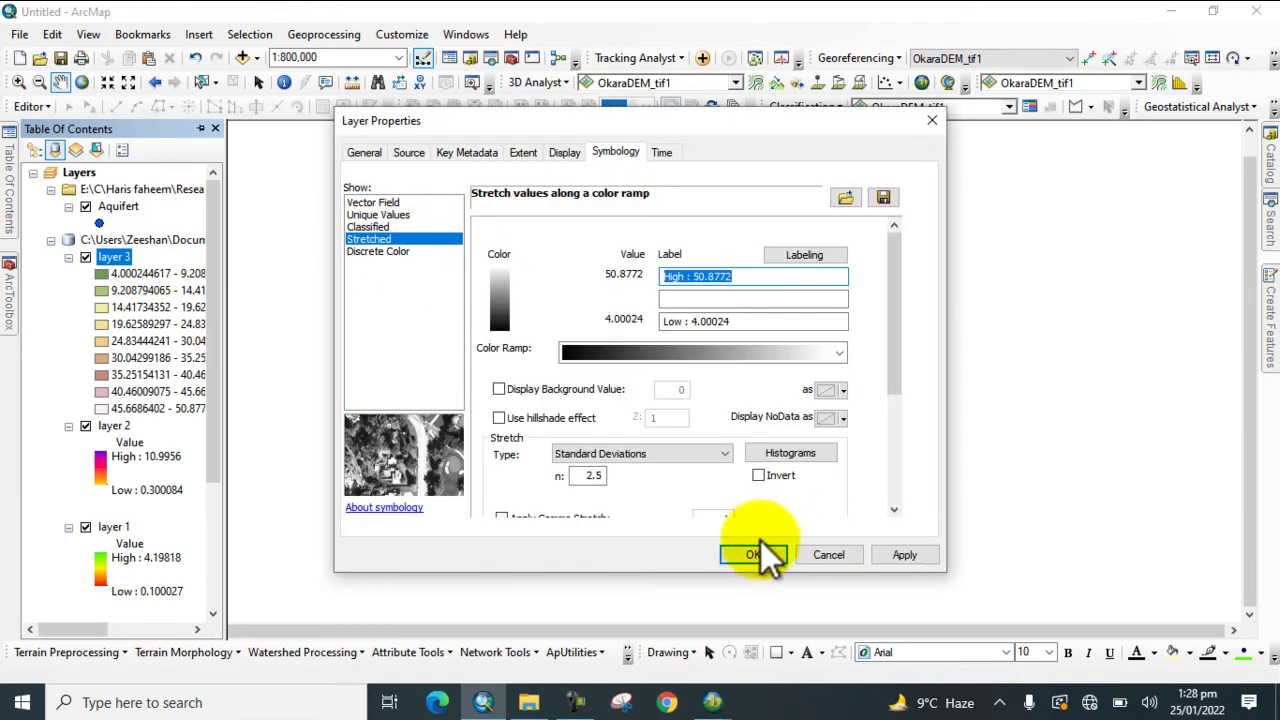
left_click(717, 357)
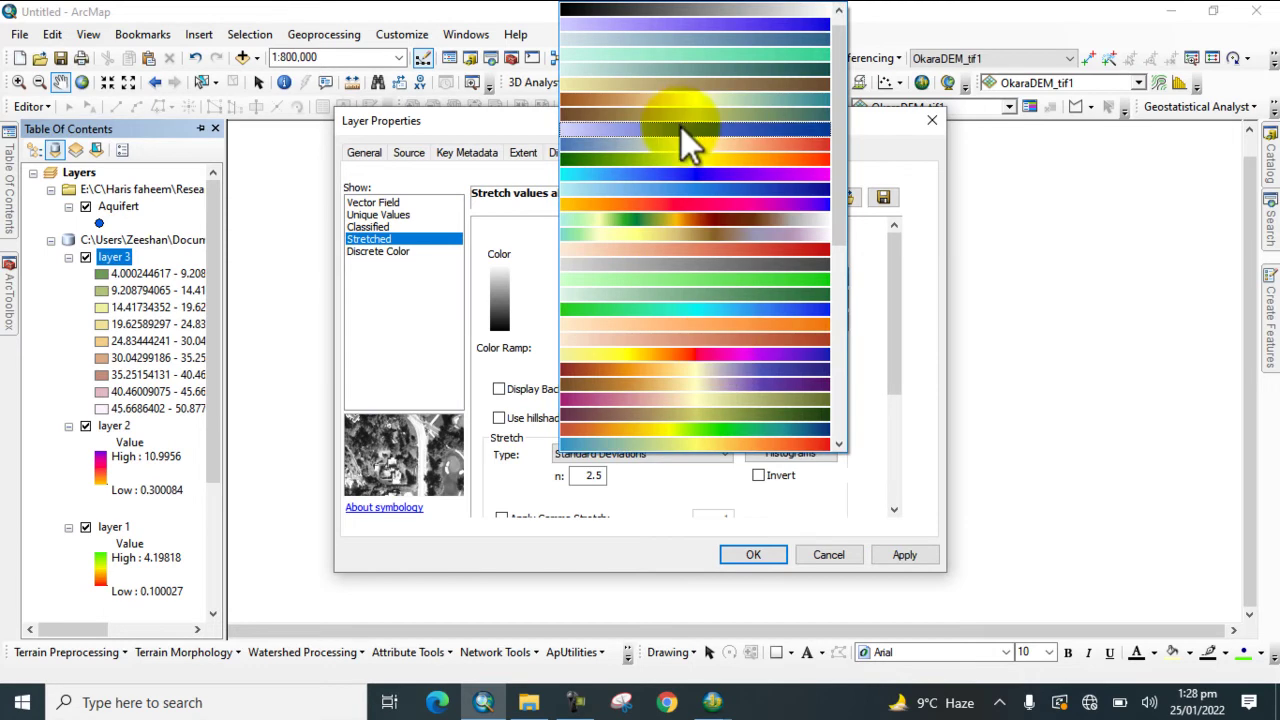
scroll(695, 227, "down", 4)
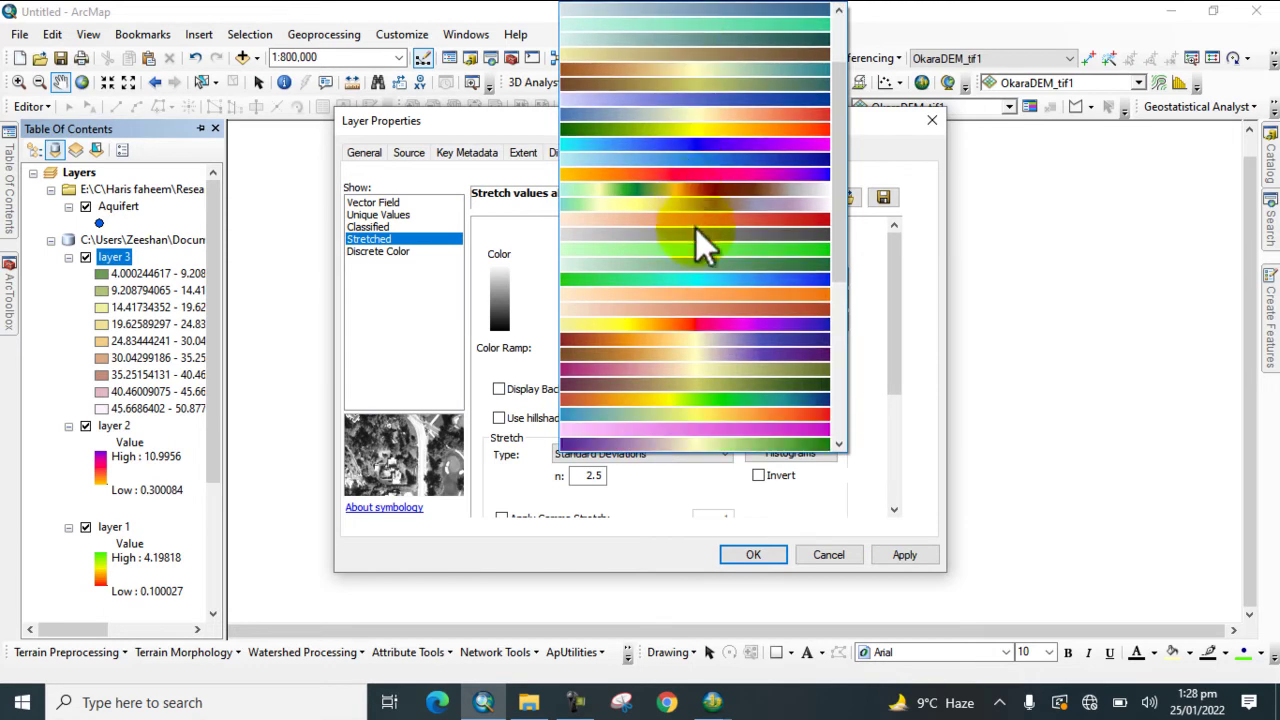
scroll(692, 368, "down", 5)
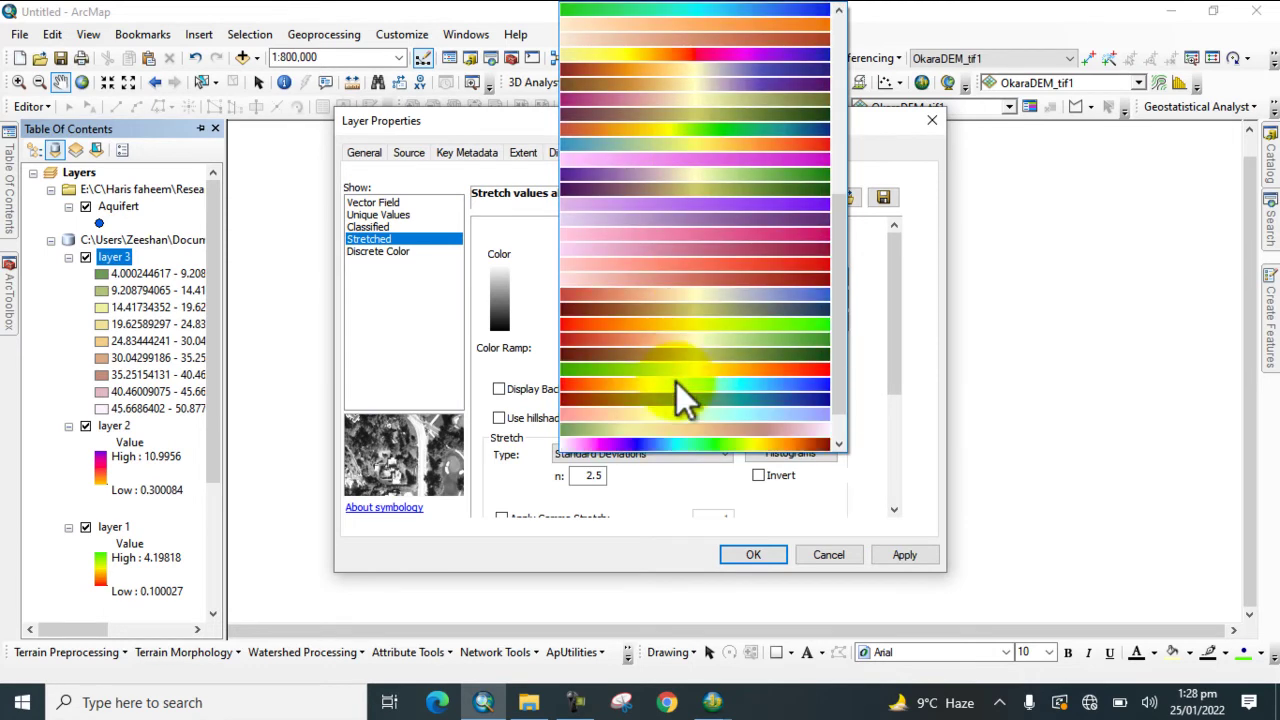
left_click(684, 401)
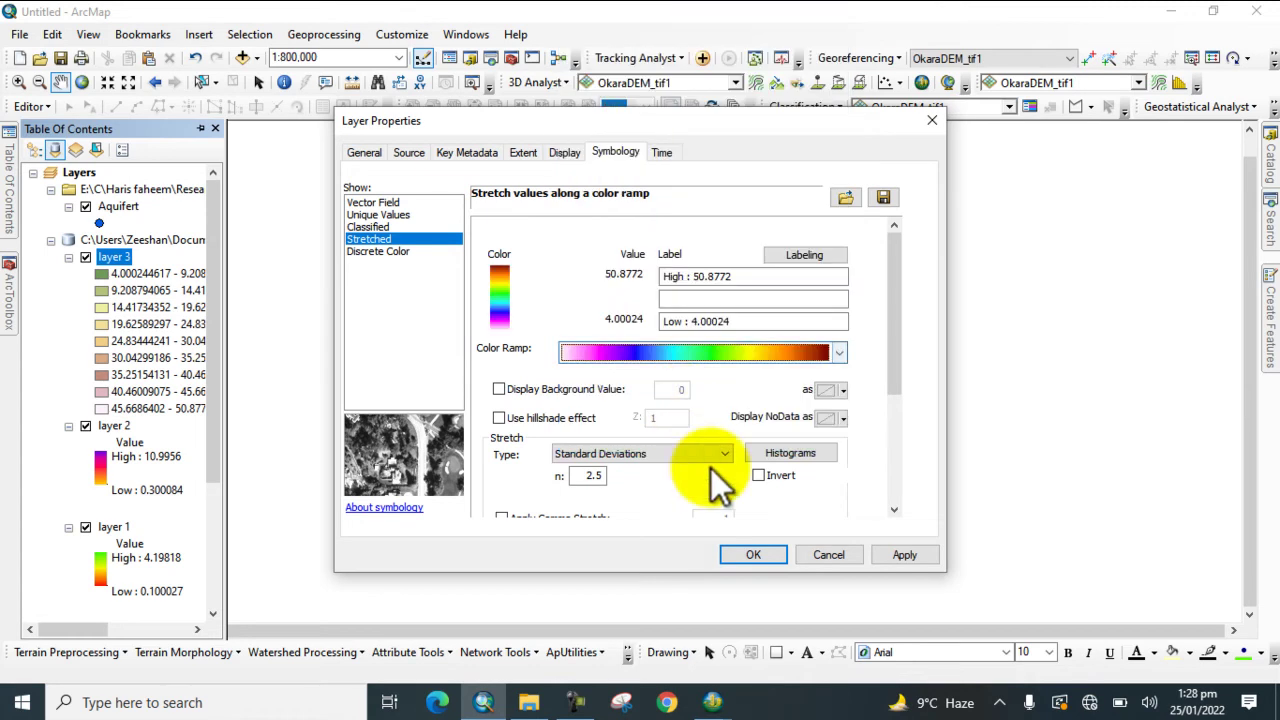
left_click(752, 552)
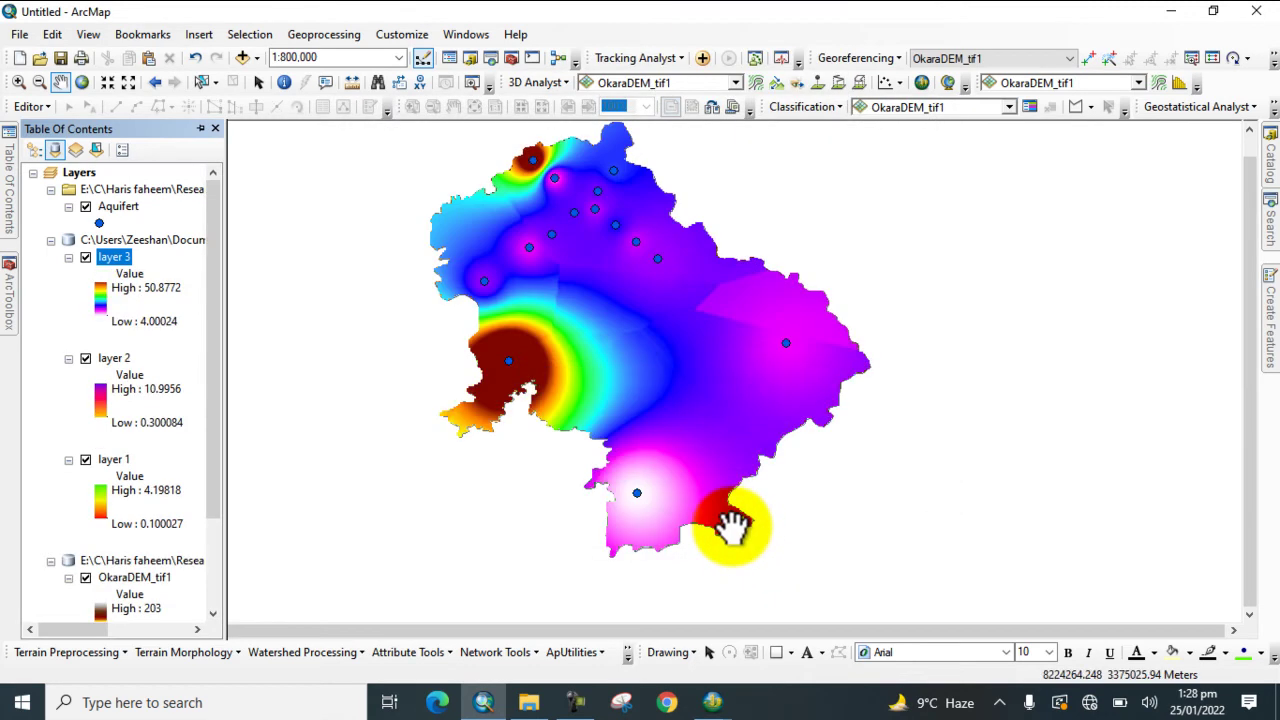
Reopen IDW with Aquifert as input points and Depth_5 as the Z value field, outputting Idw_shp4
left_click(9, 293)
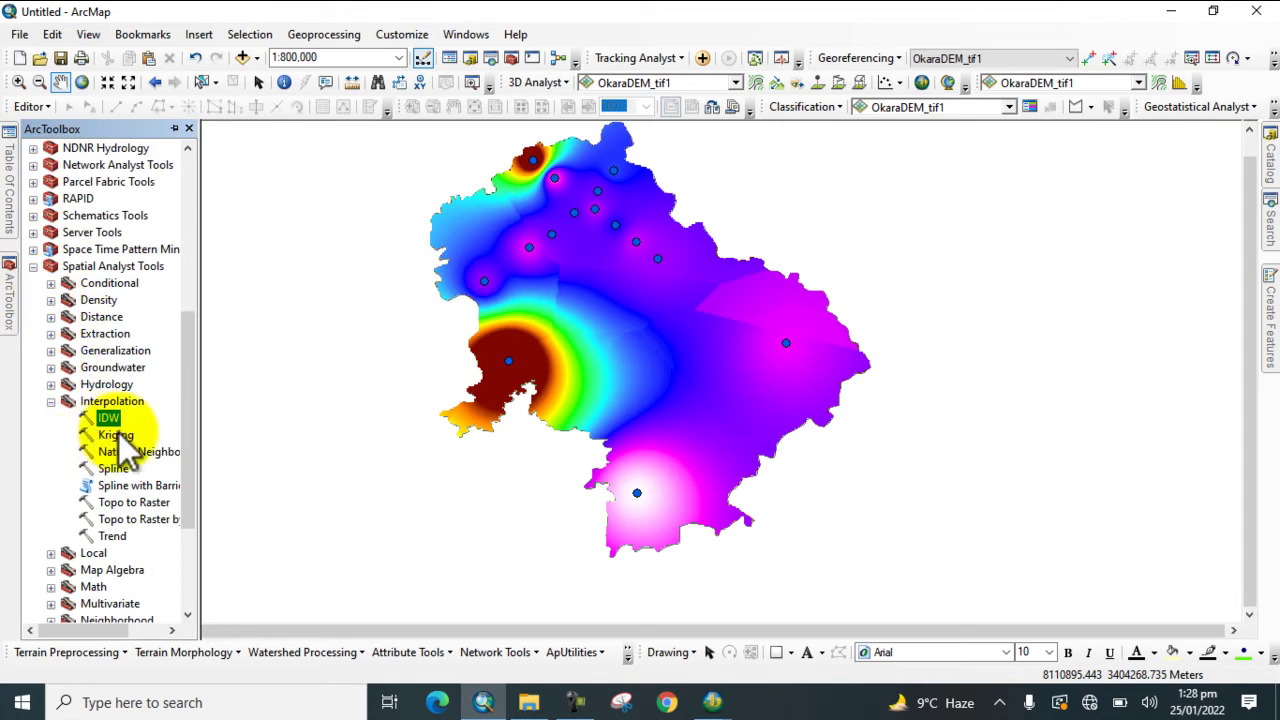
double_click(110, 417)
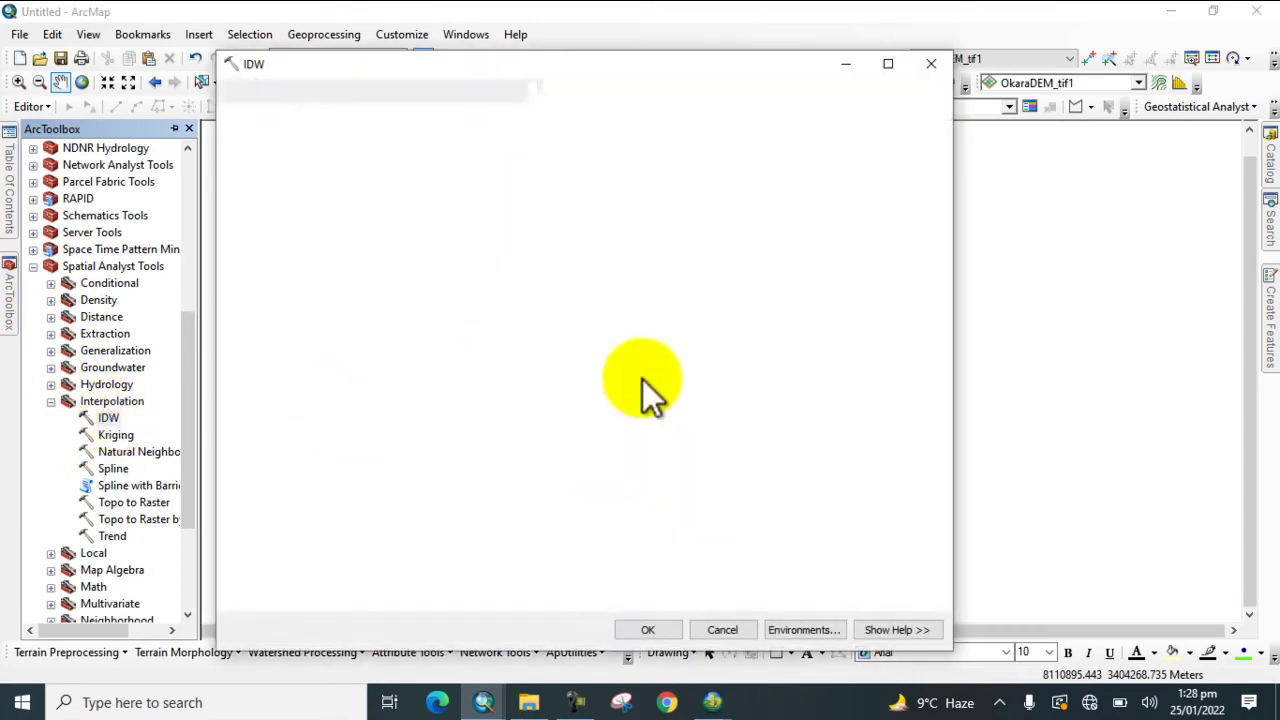
left_click(883, 117)
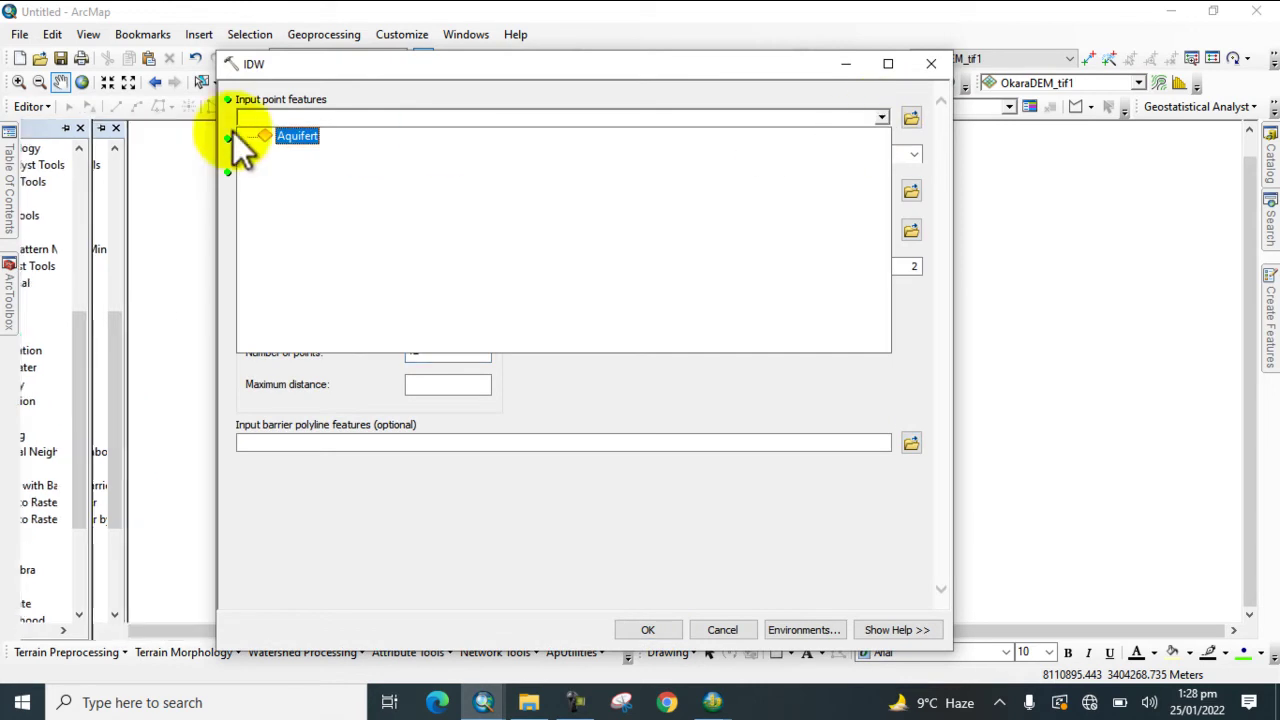
left_click(283, 132)
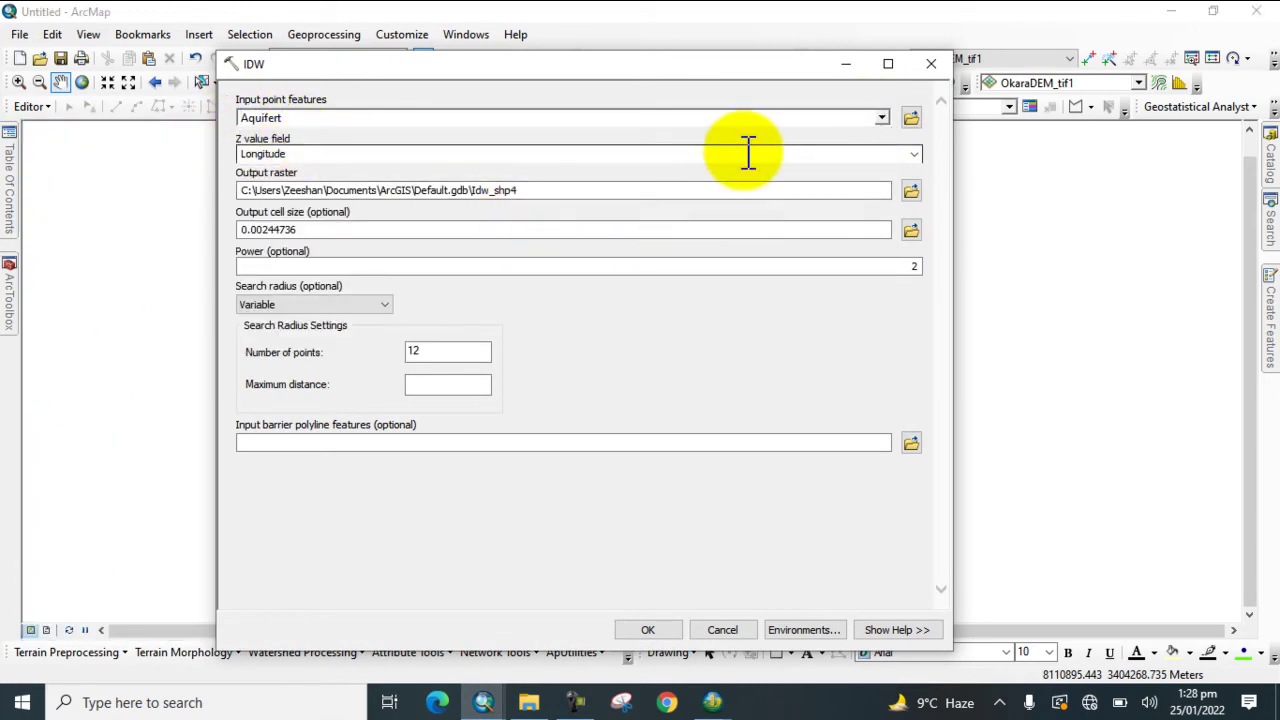
left_click(912, 155)
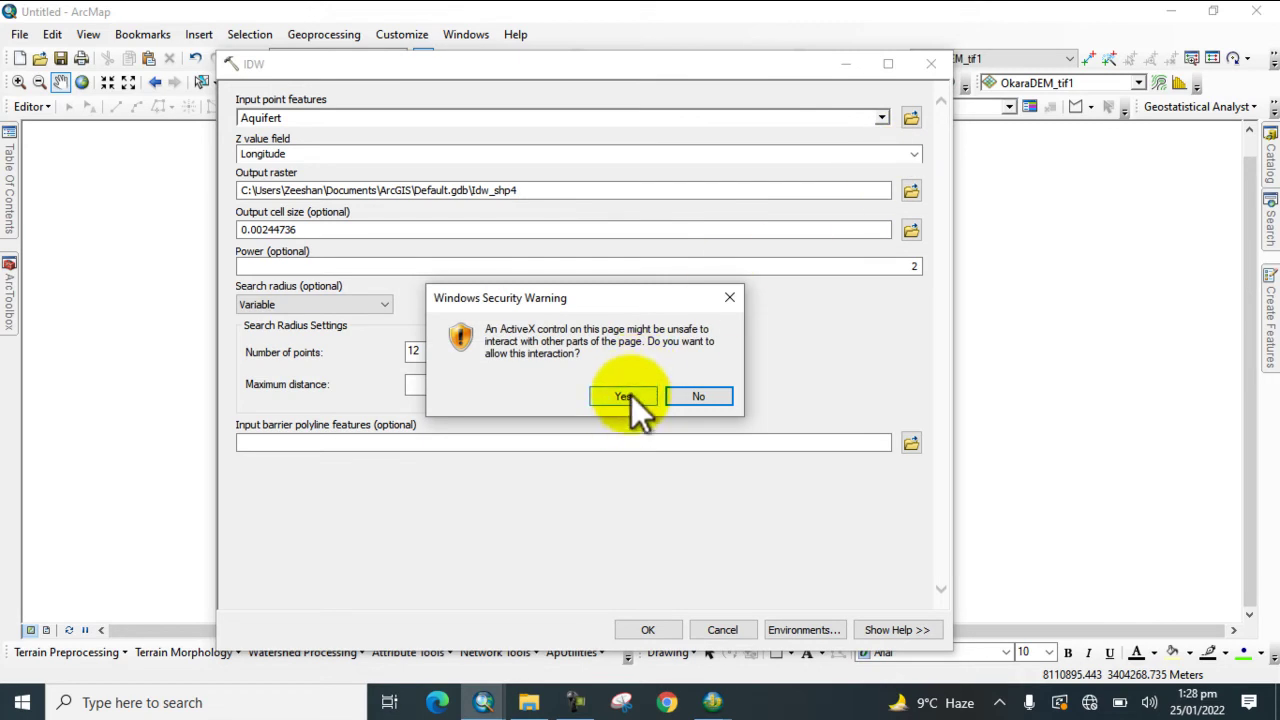
left_click(631, 395)
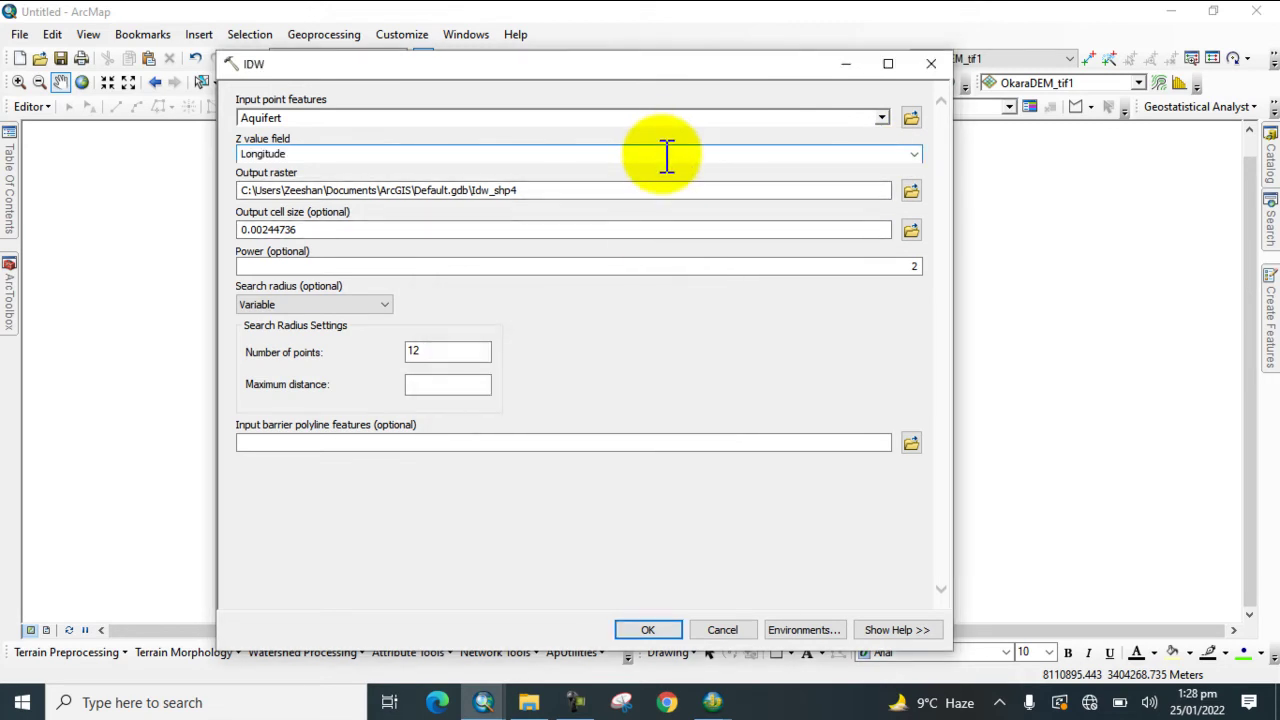
left_click(914, 155)
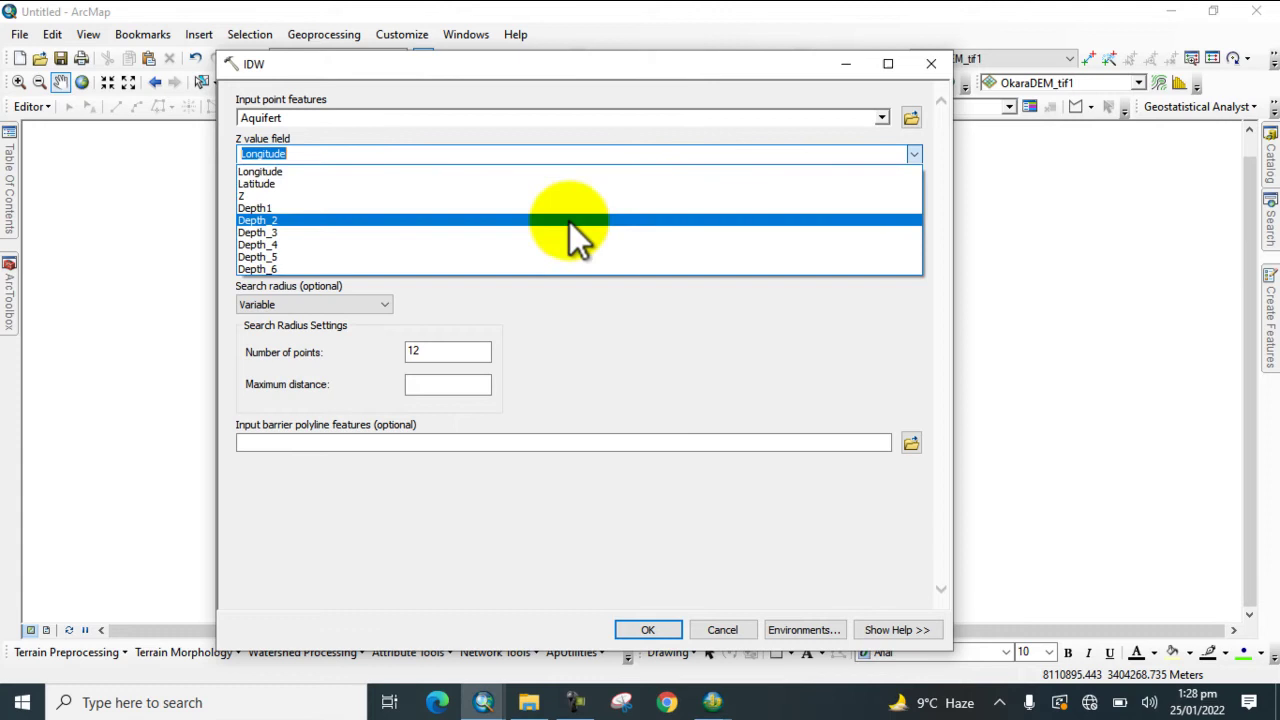
left_click(267, 256)
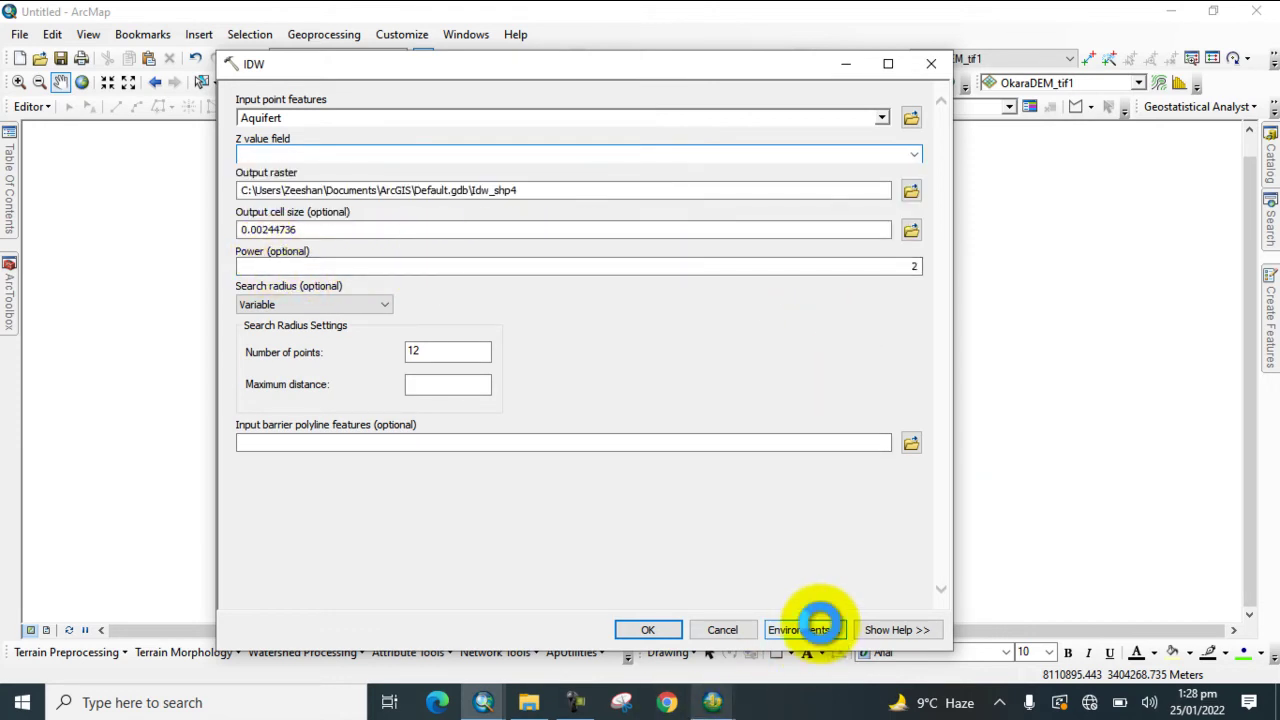
left_click(820, 625)
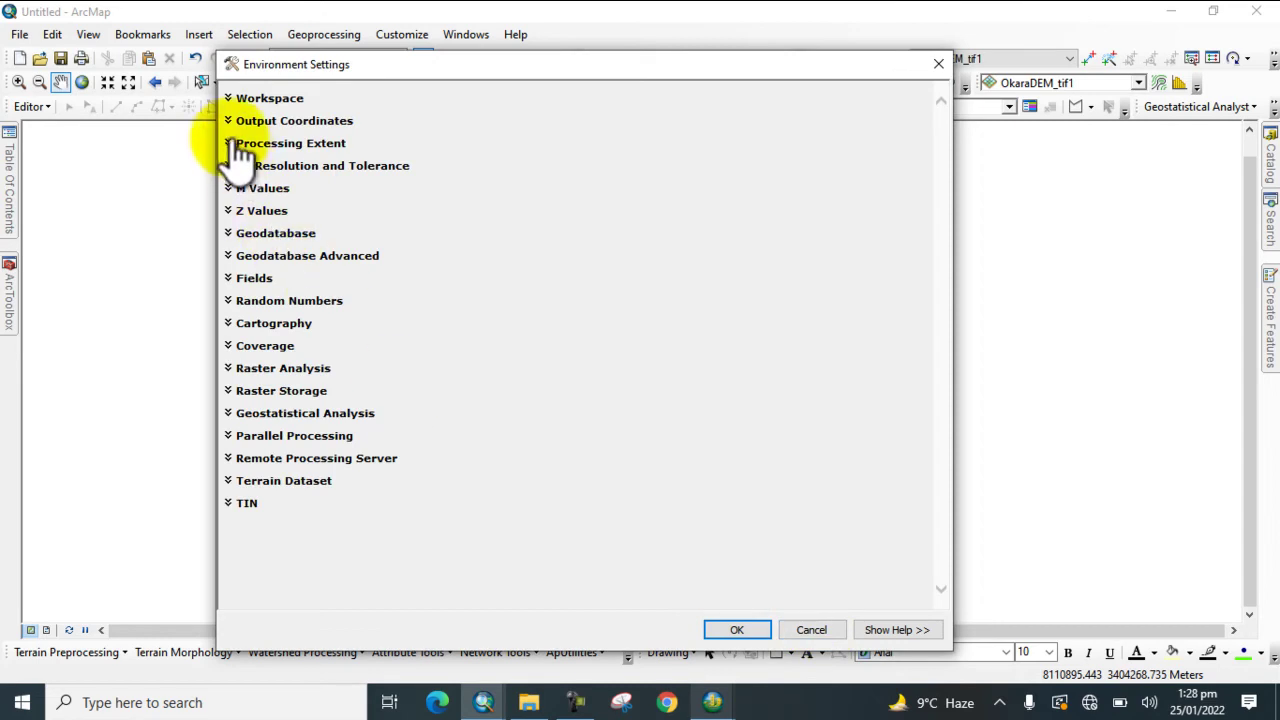
Use Okara as processing extent and raster mask, then run the Depth_5 IDW
left_click(240, 146)
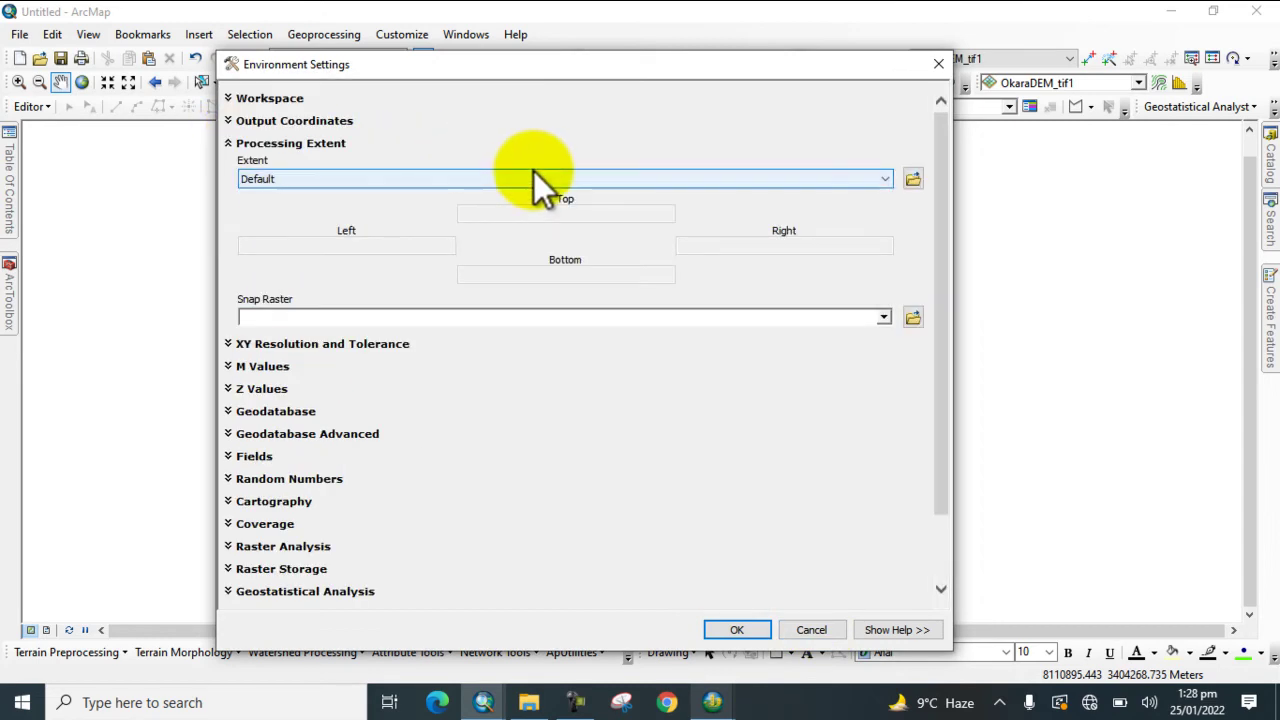
left_click(668, 384)
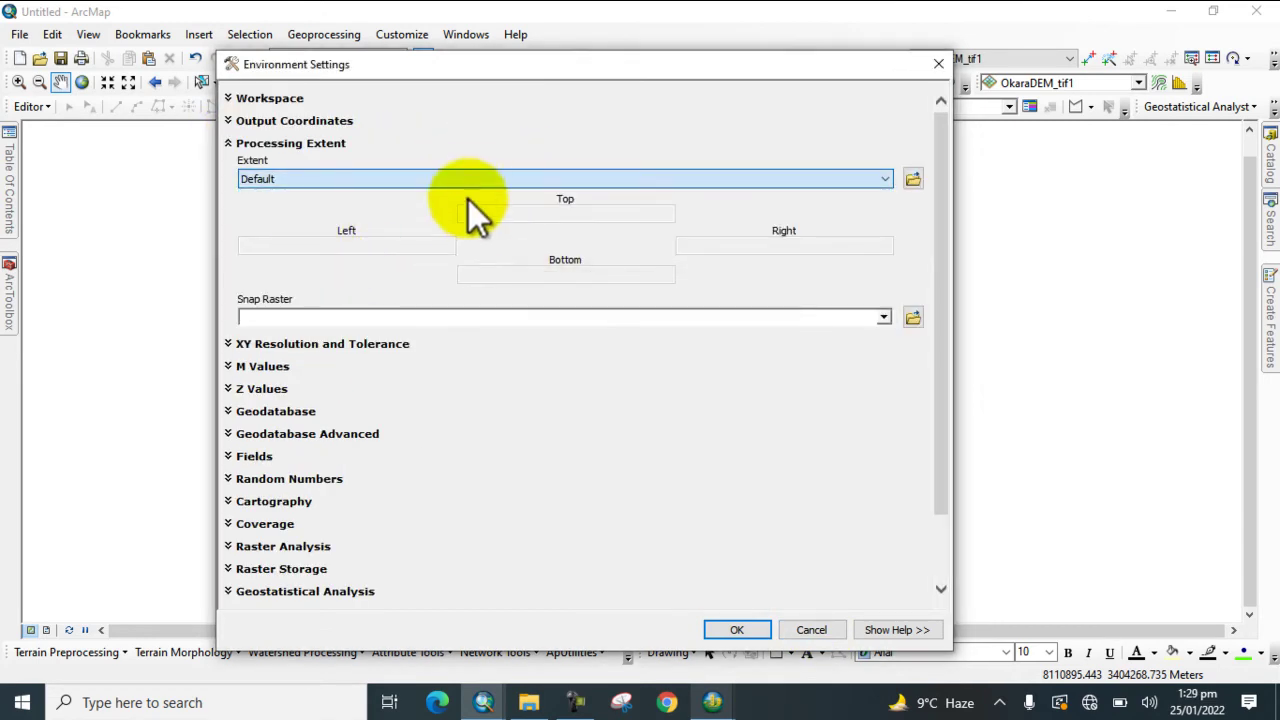
left_click(472, 184)
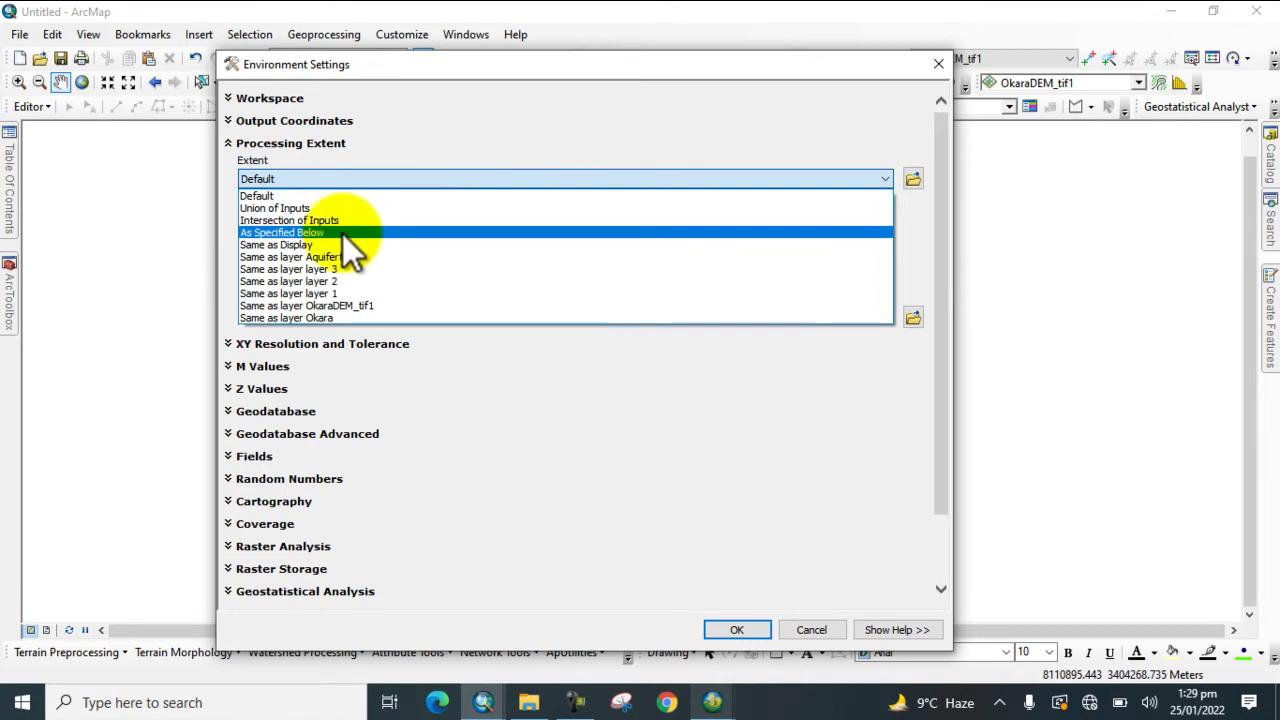
left_click(271, 314)
scroll(320, 510, "down", 2)
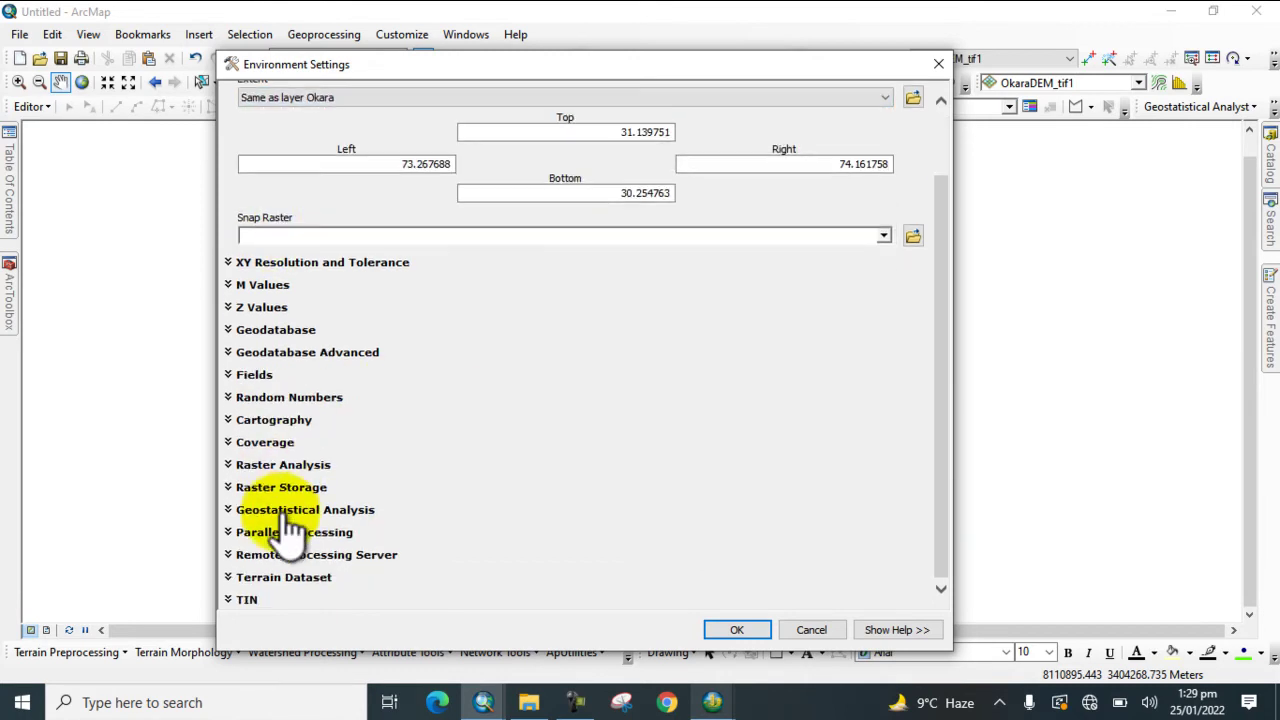
left_click(233, 467)
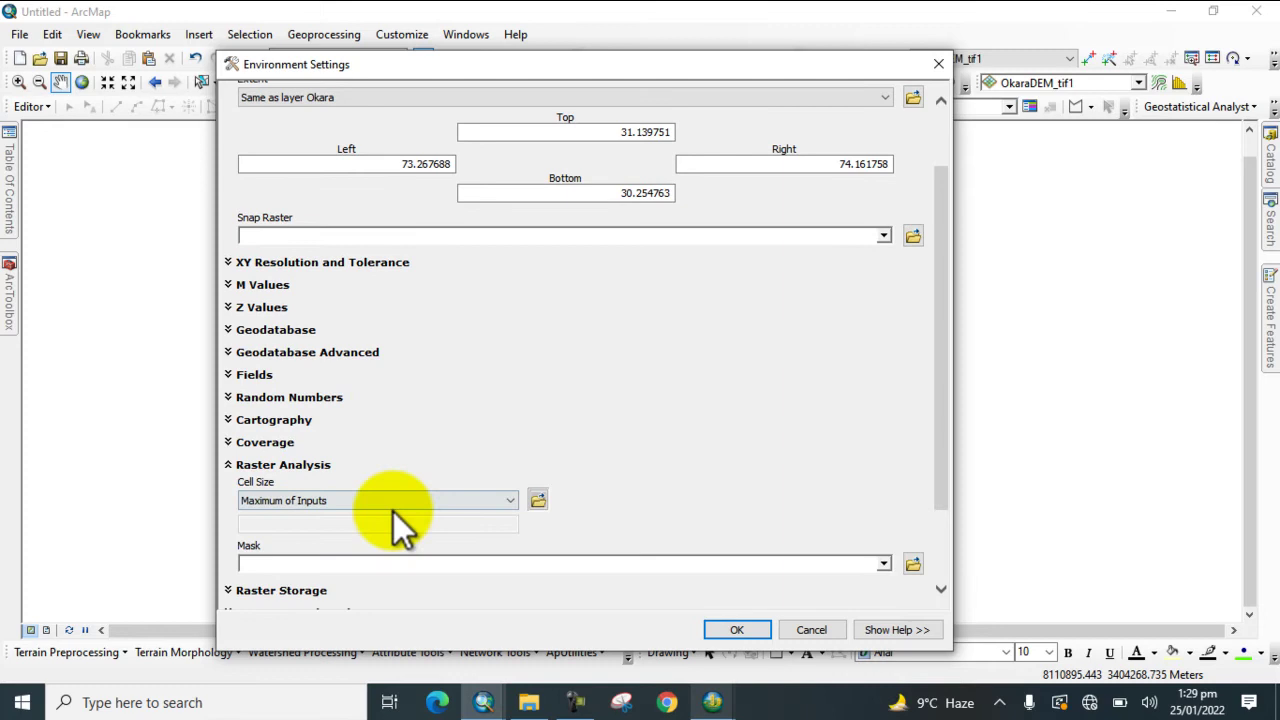
left_click(884, 562)
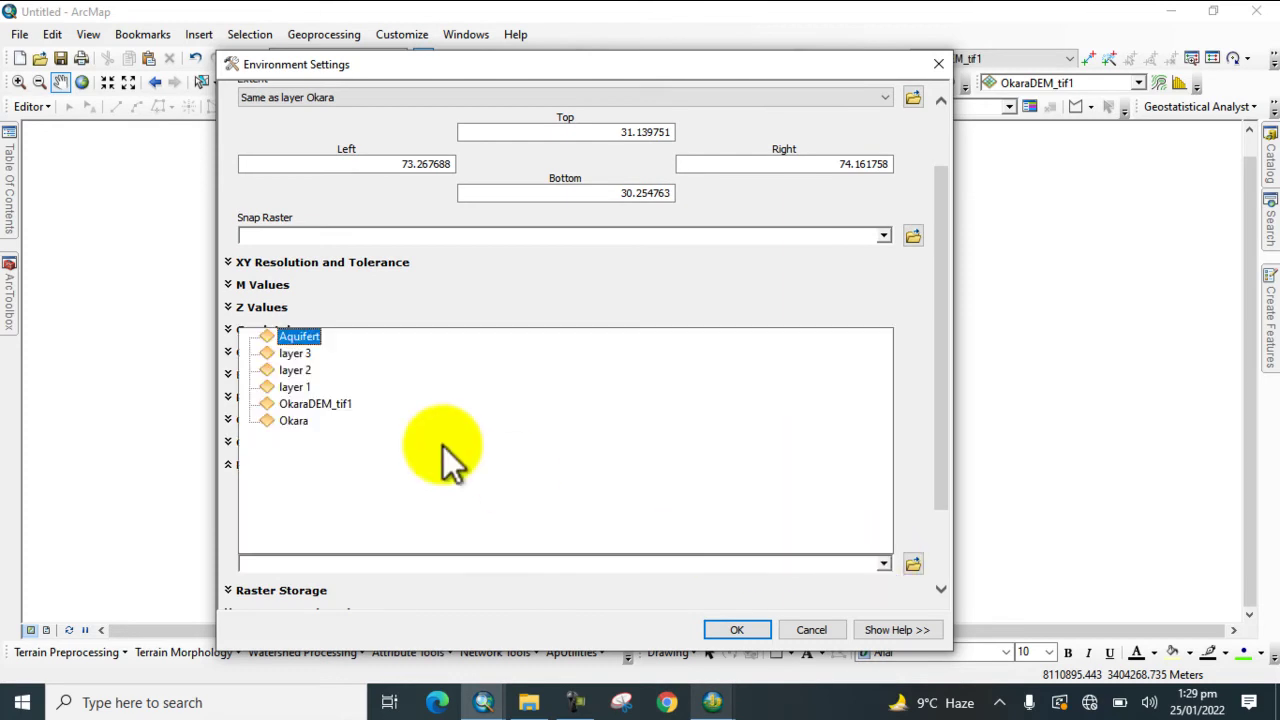
left_click(294, 420)
left_click(731, 629)
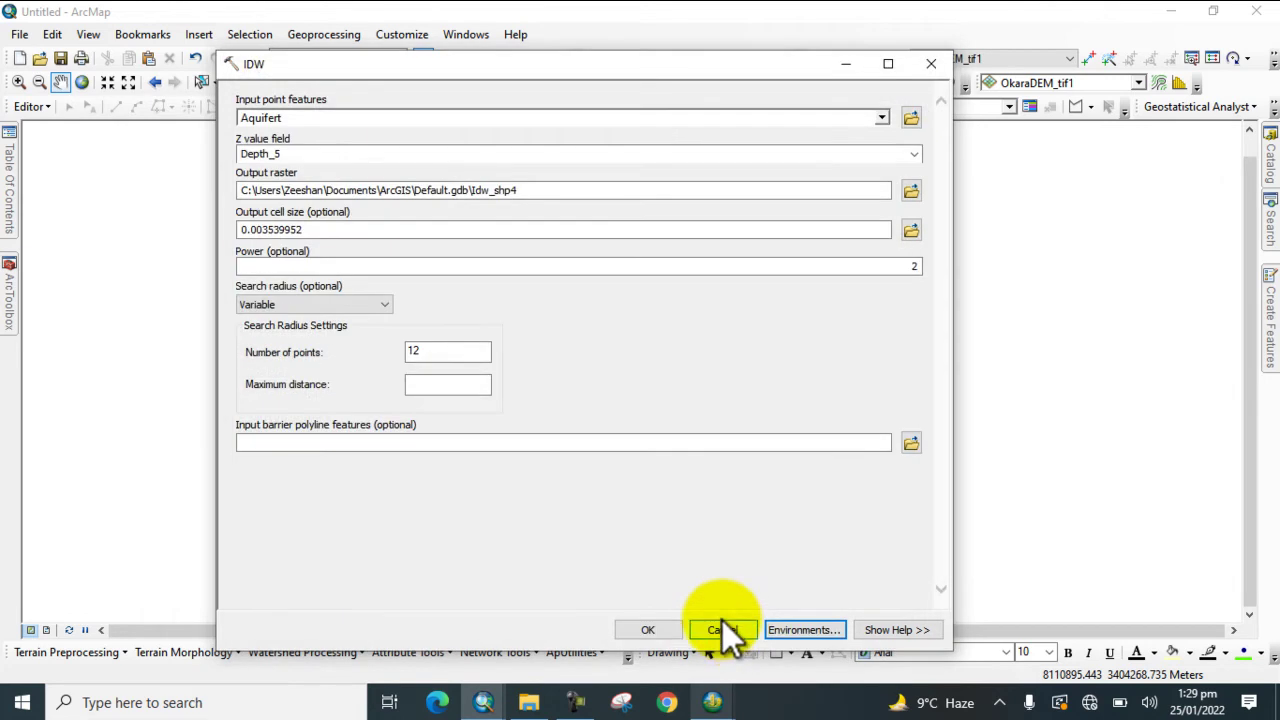
left_click(660, 627)
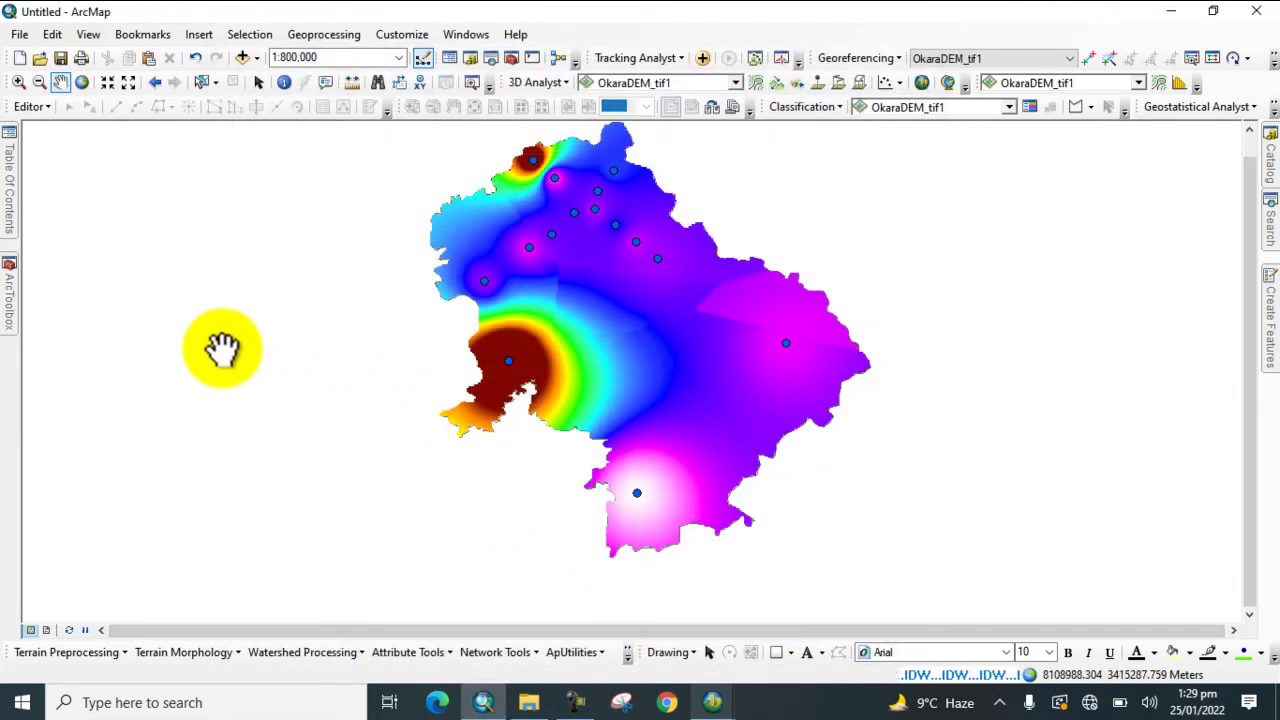
Select the new Depth_5 IDW raster in the Table of Contents and begin renaming it to 'layer 5'
mouse_move(9, 225)
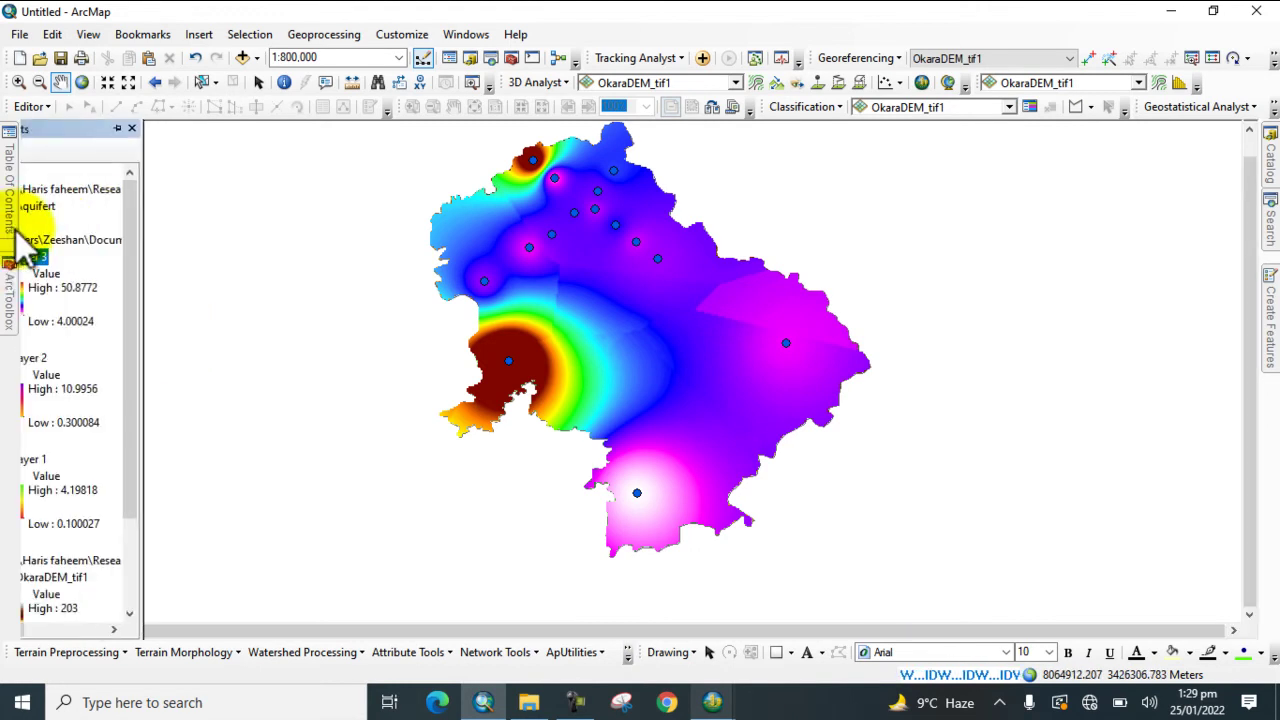
left_click(94, 274)
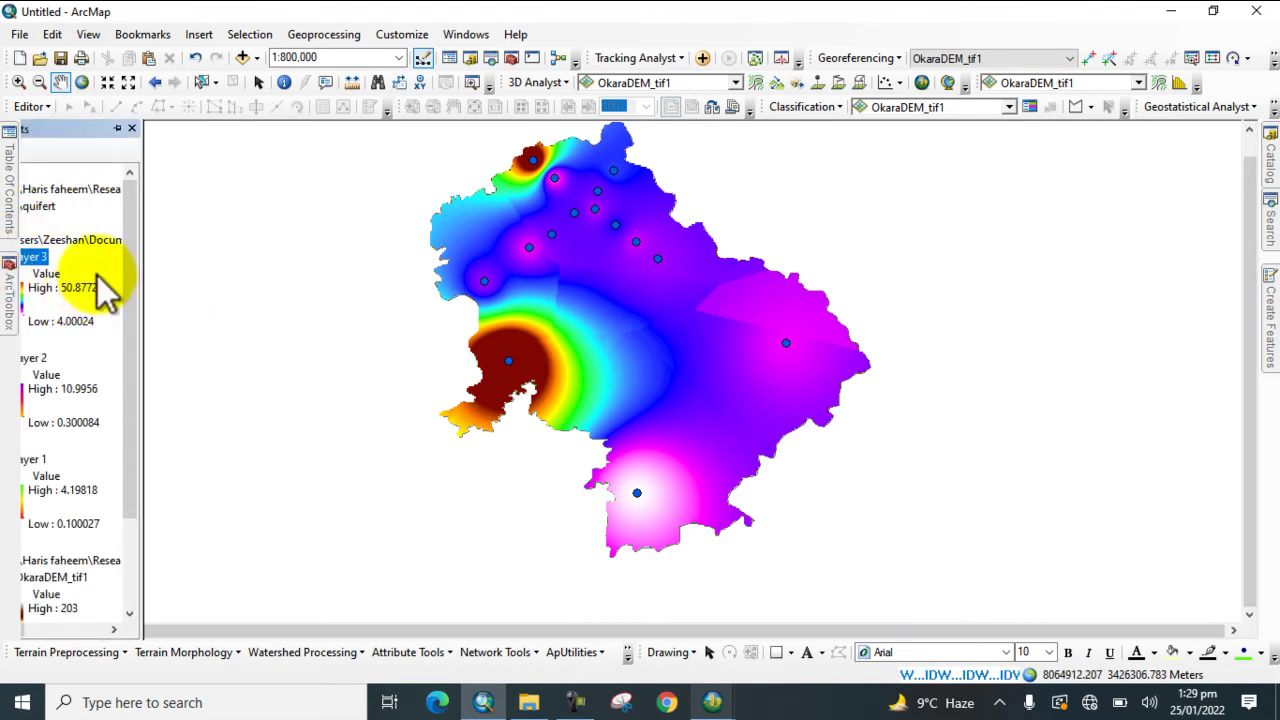
left_click(96, 273)
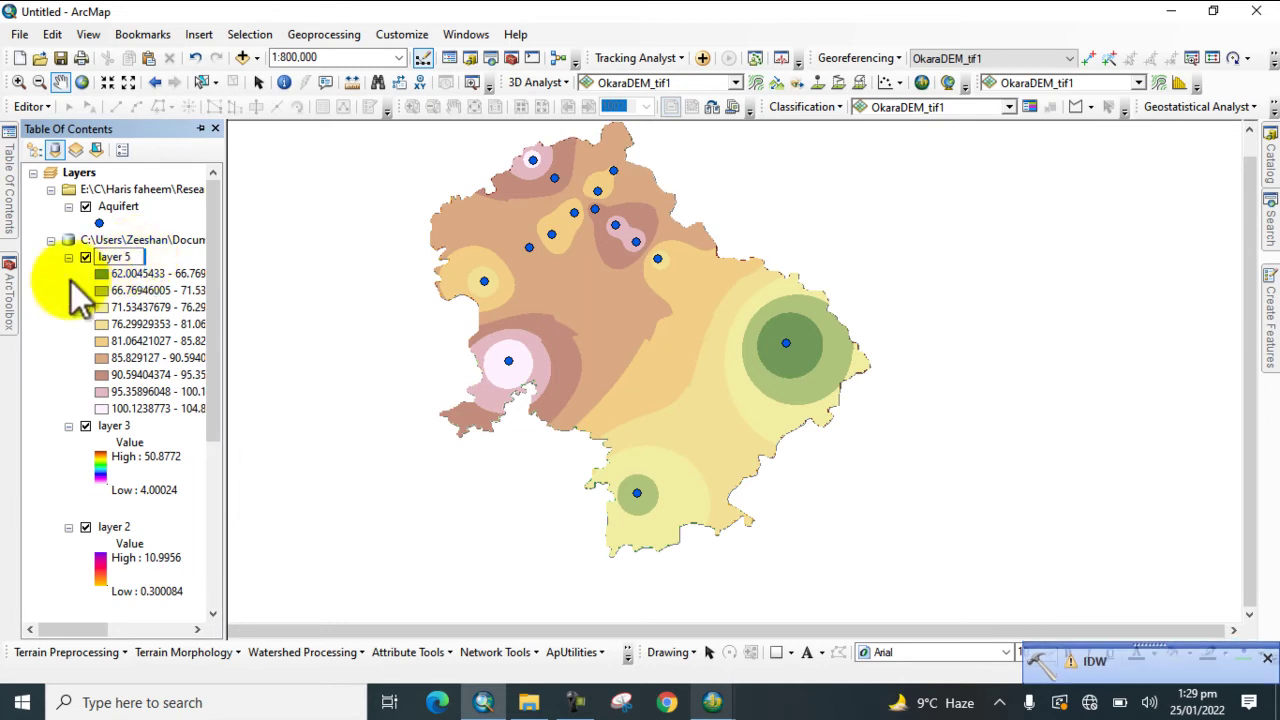
Display layer 5 as a stretched red-yellow-green-blue ramp from 62.0045 to 104.889
left_click(113, 260)
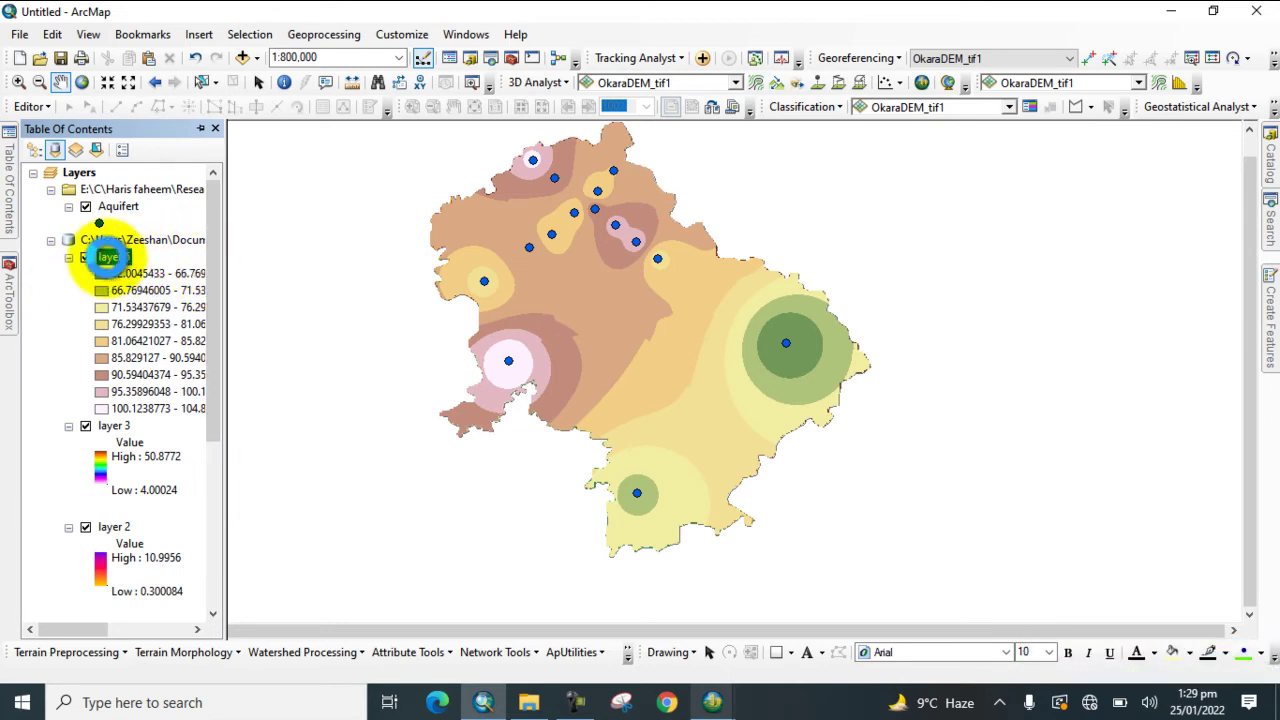
double_click(108, 257)
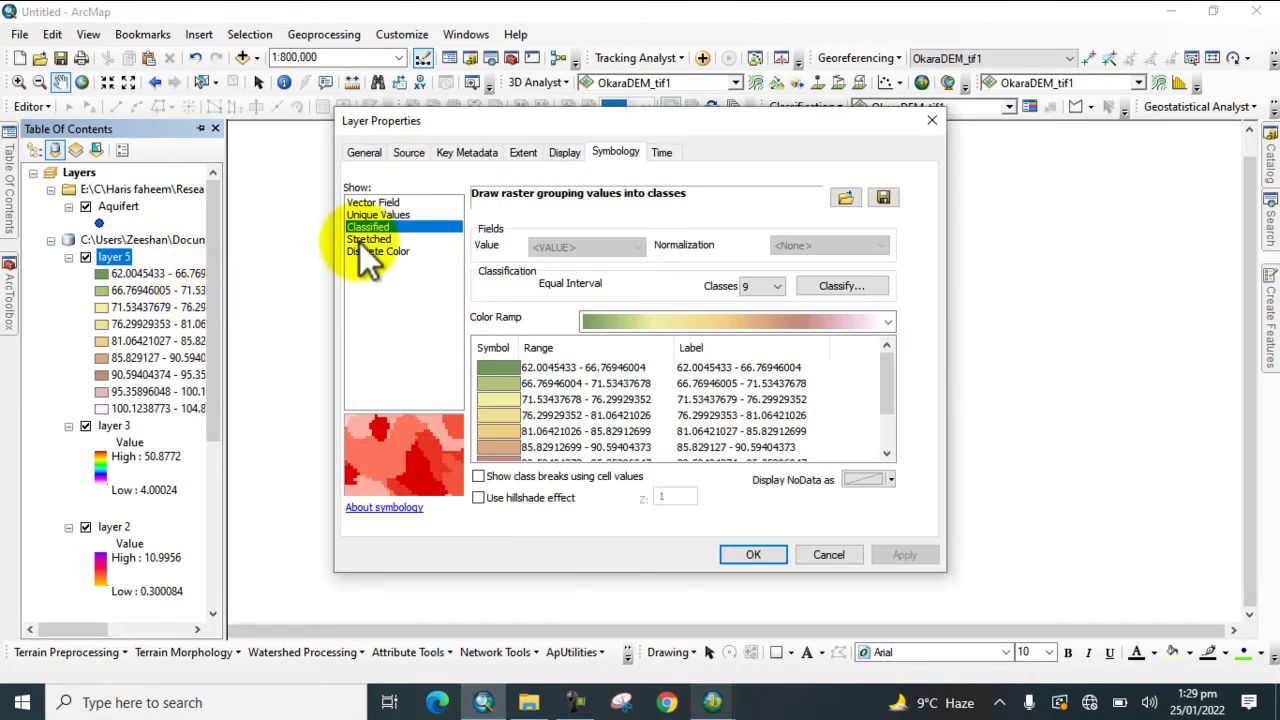
left_click(362, 240)
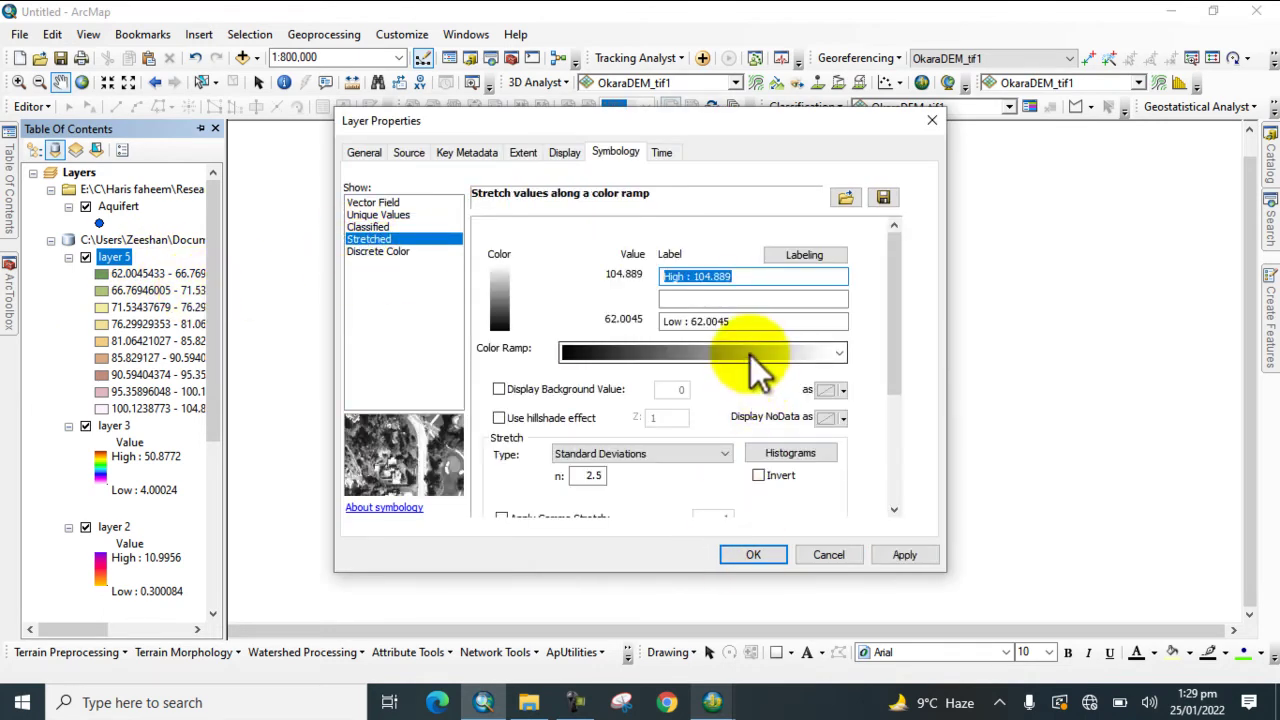
left_click(750, 350)
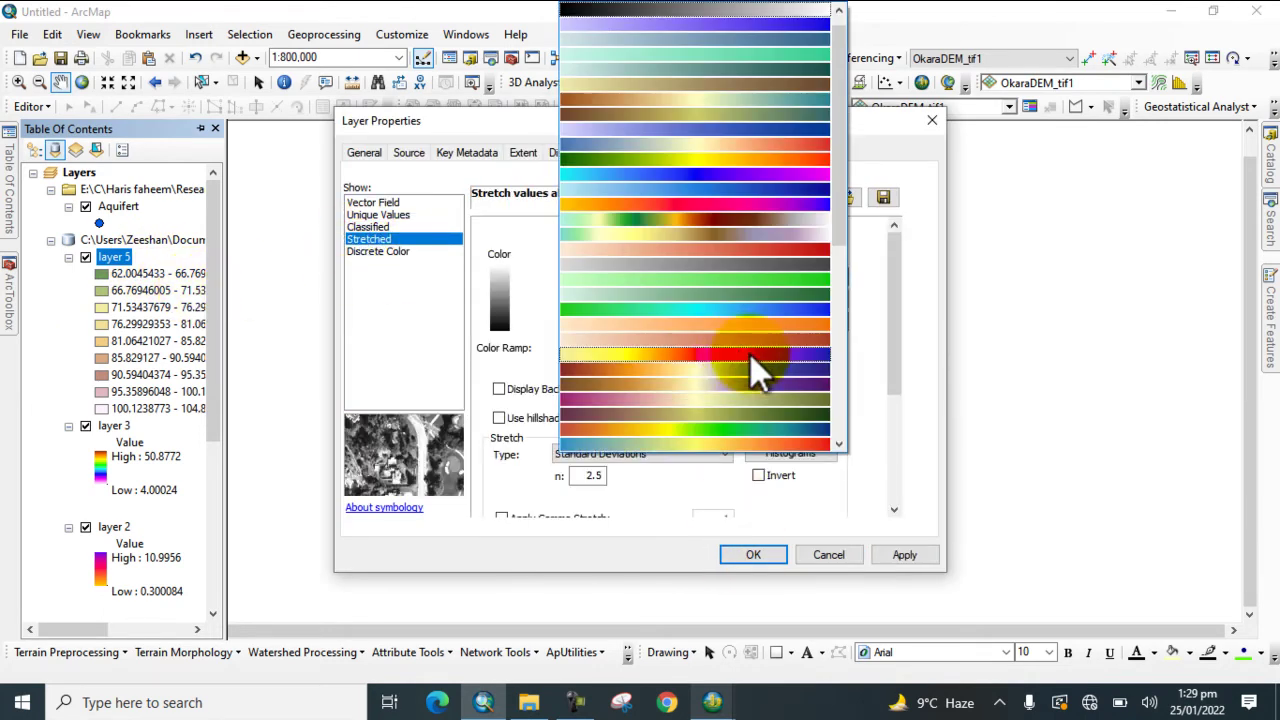
left_click(679, 428)
left_click(752, 552)
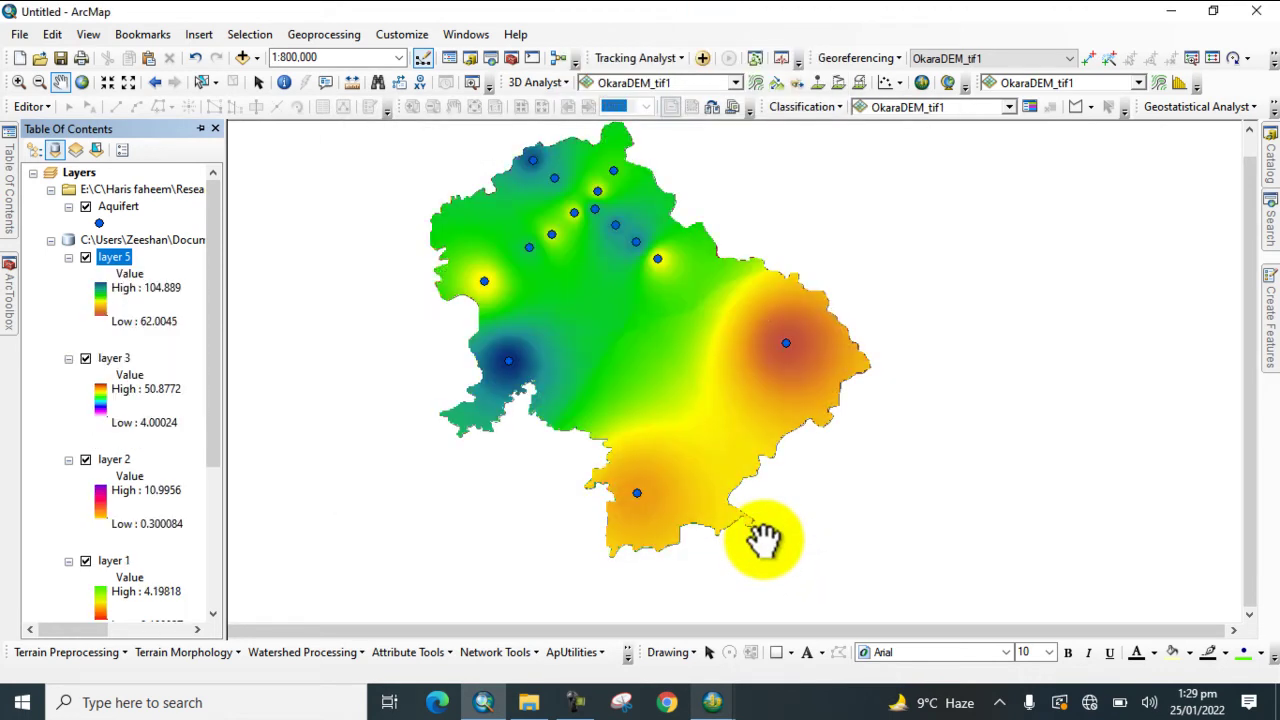
left_click(9, 285)
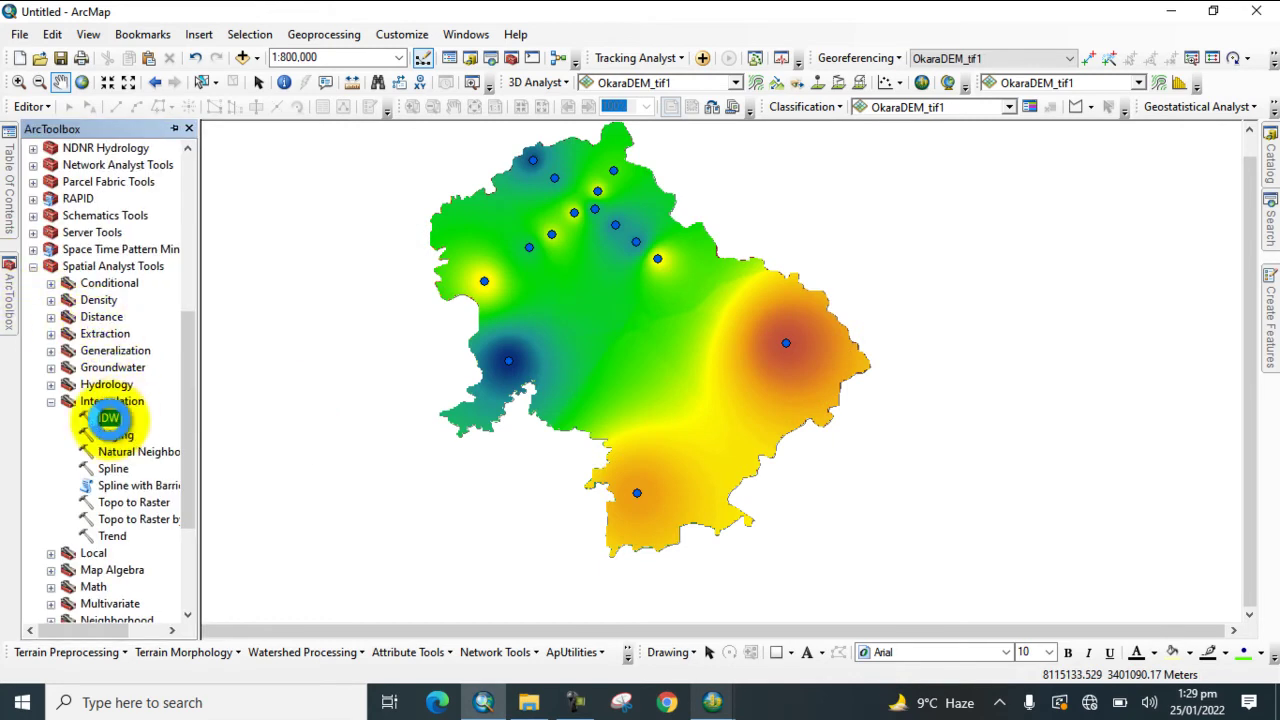
Open IDW with Aquifert as input points and Depth_6 as the Z value field, outputting Idw_shp5
double_click(109, 418)
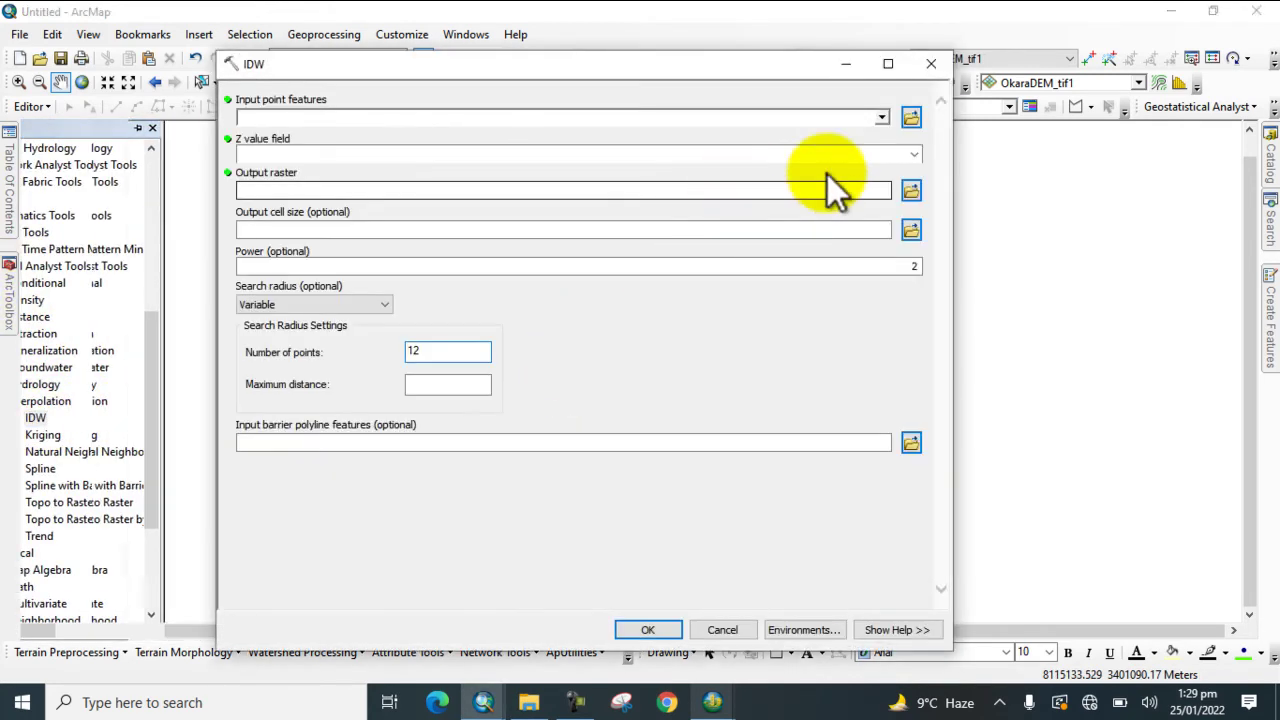
left_click(881, 114)
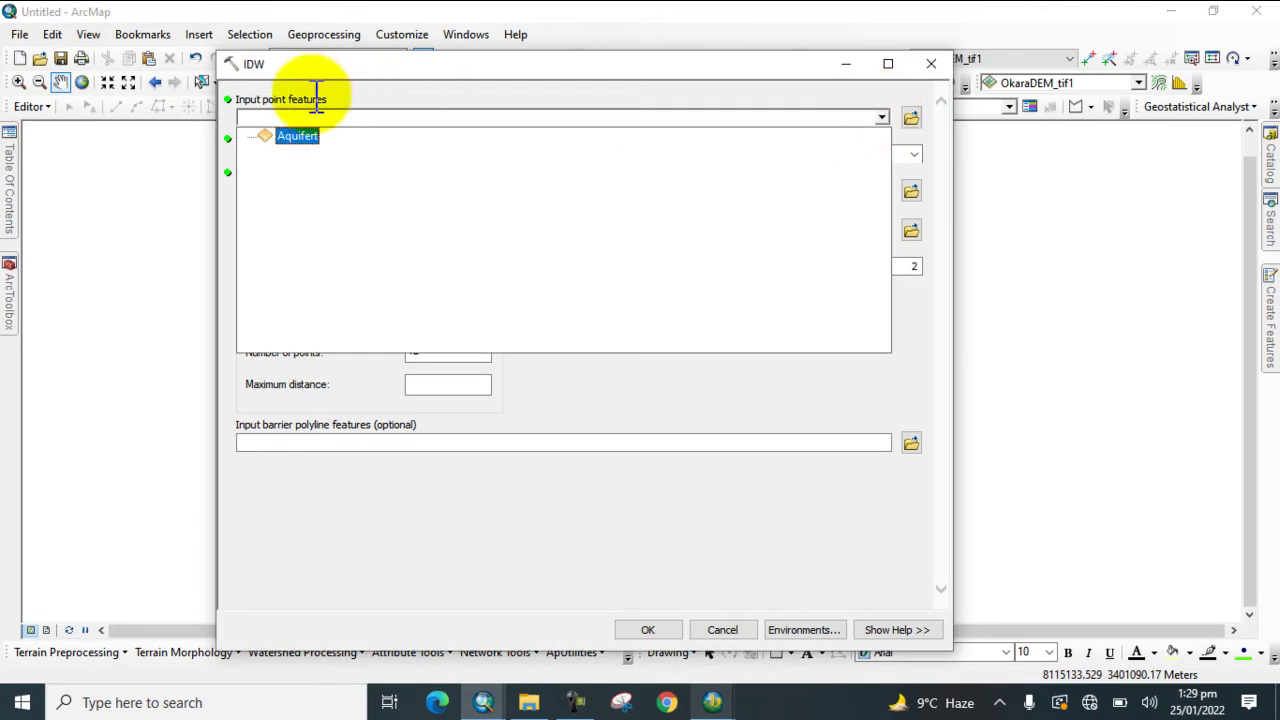
left_click(296, 136)
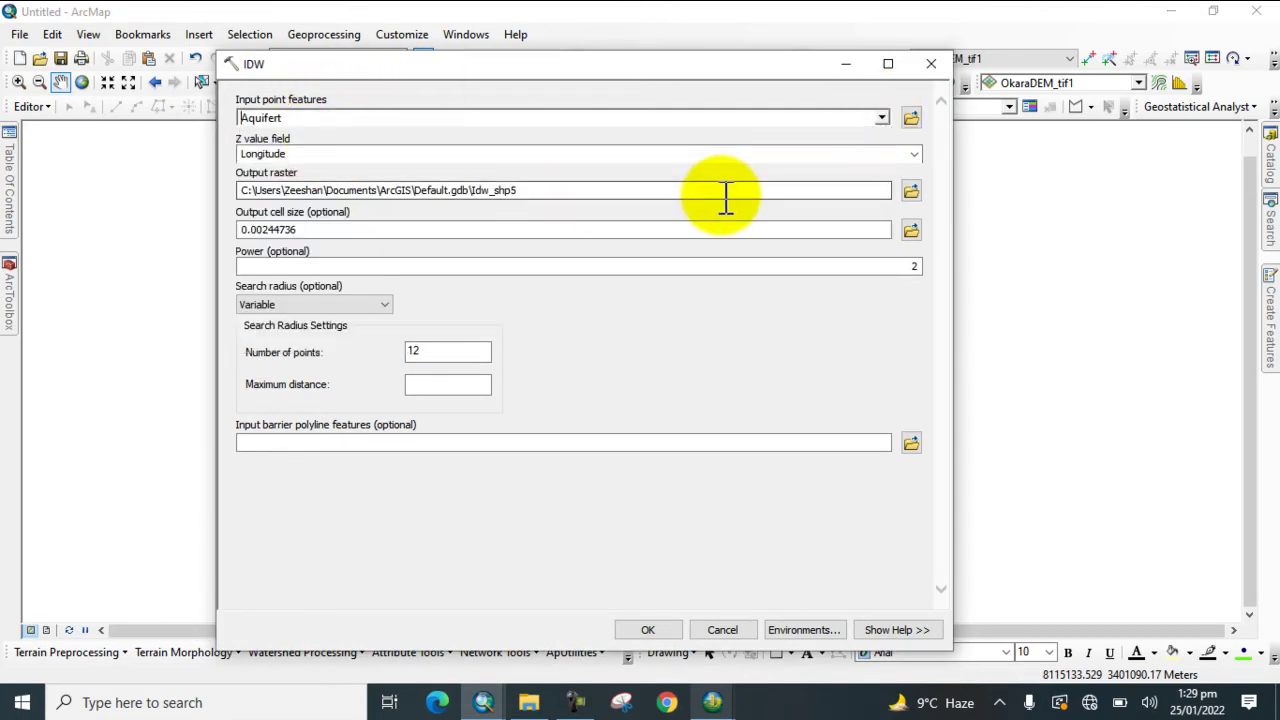
left_click(914, 153)
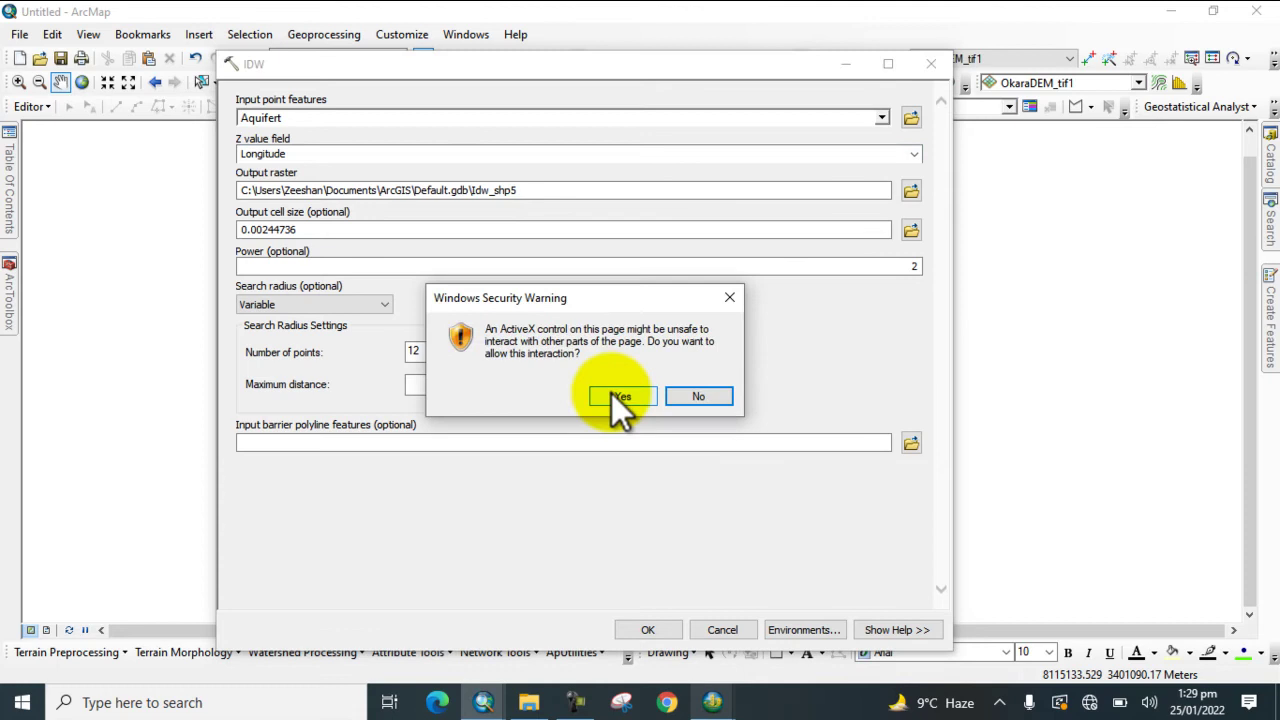
left_click(614, 395)
left_click(913, 154)
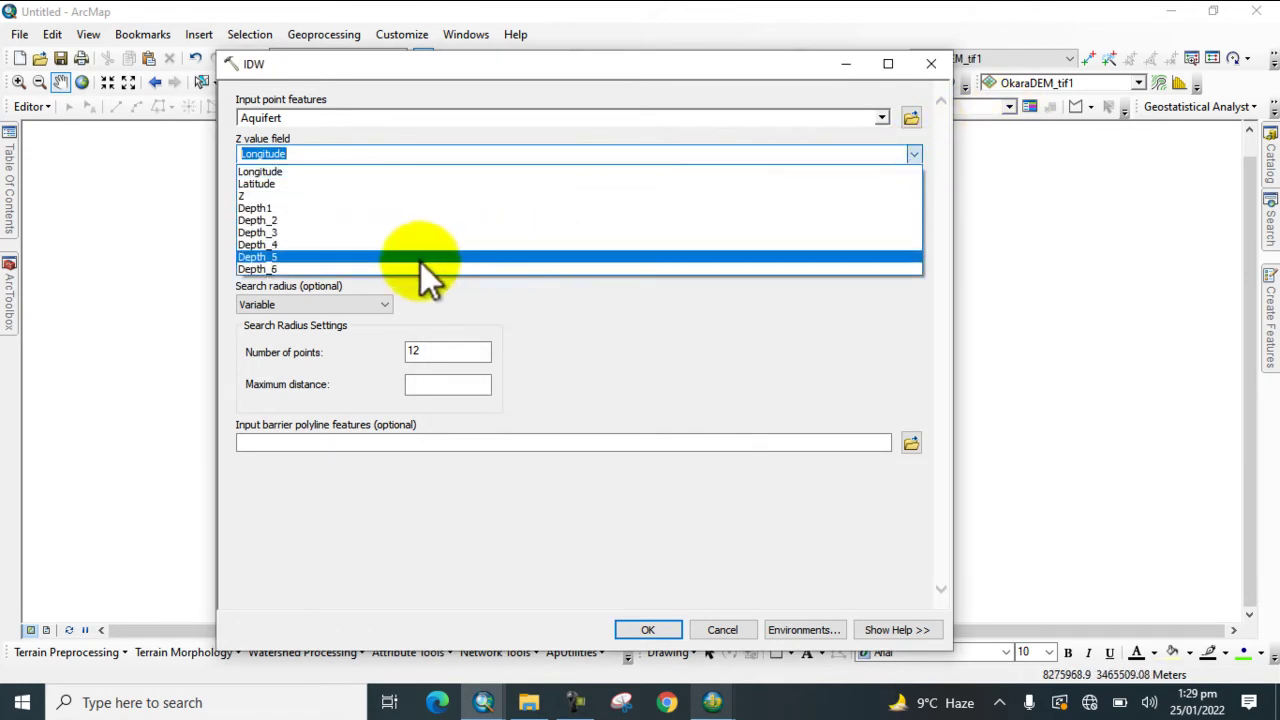
left_click(268, 269)
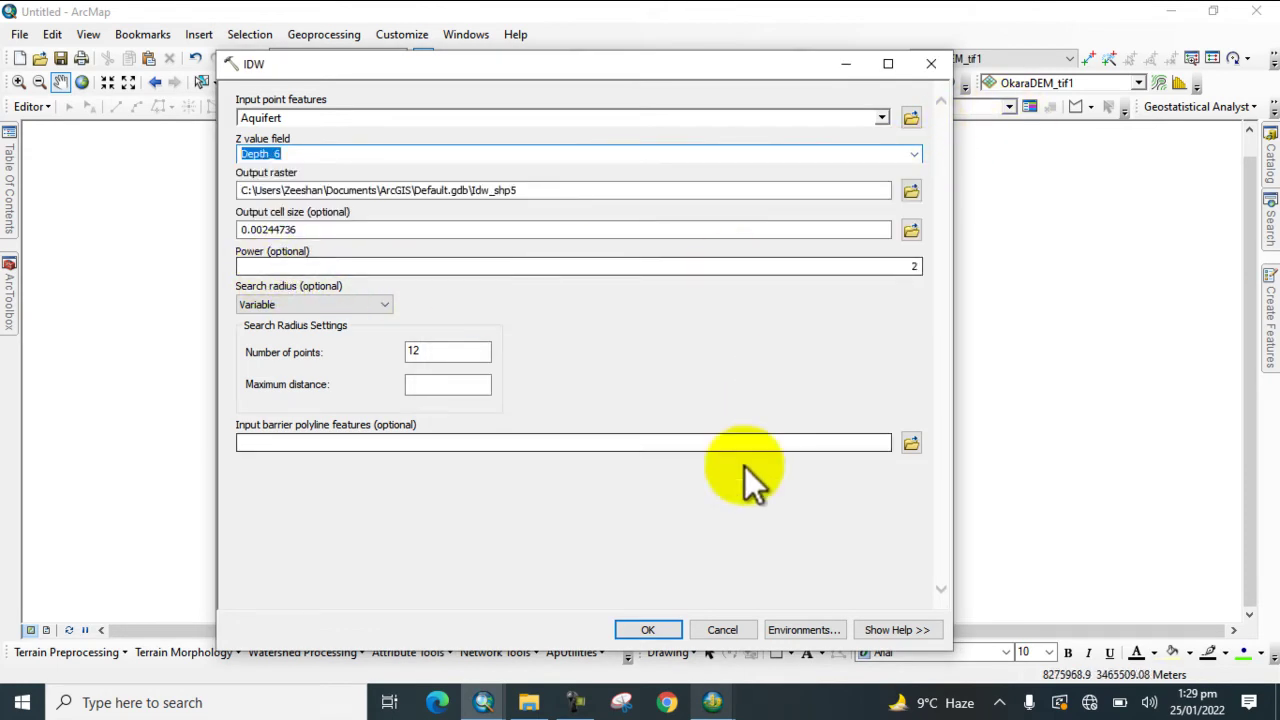
Set the environment's processing extent to 'Same as layer Okara' and the raster mask to Okara
left_click(781, 631)
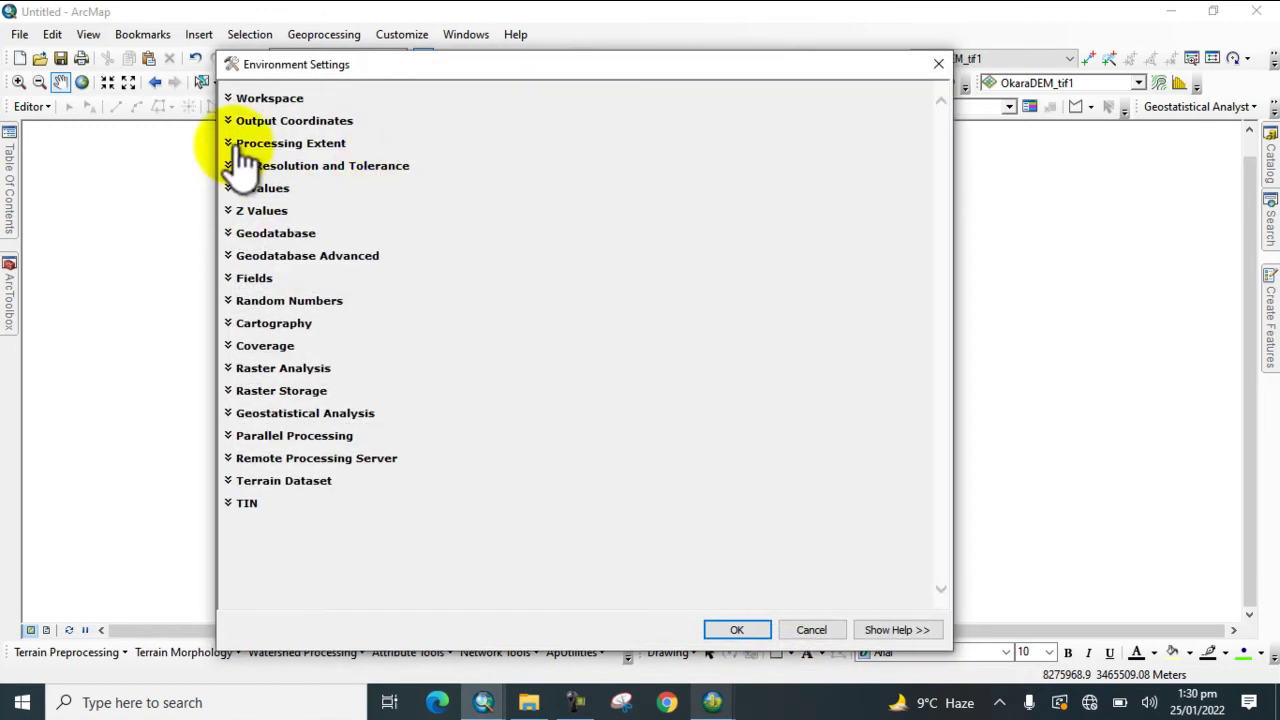
left_click(230, 145)
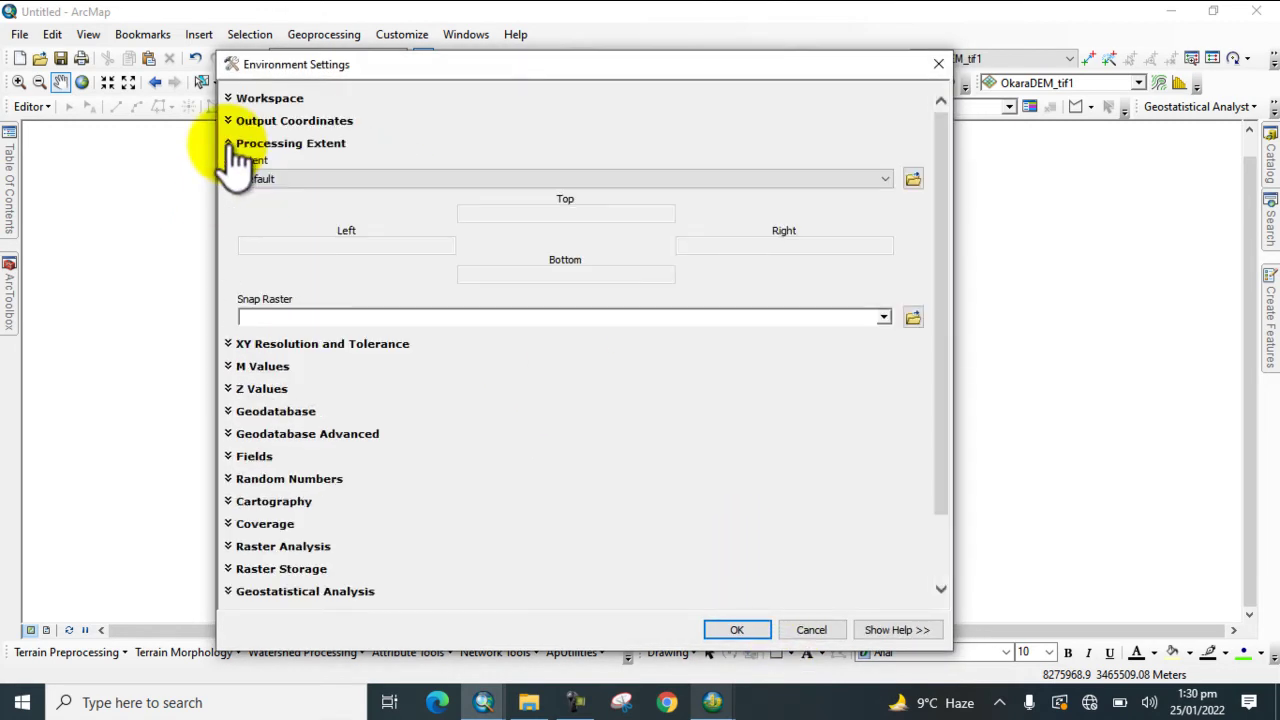
left_click(586, 178)
left_click(586, 190)
left_click(671, 387)
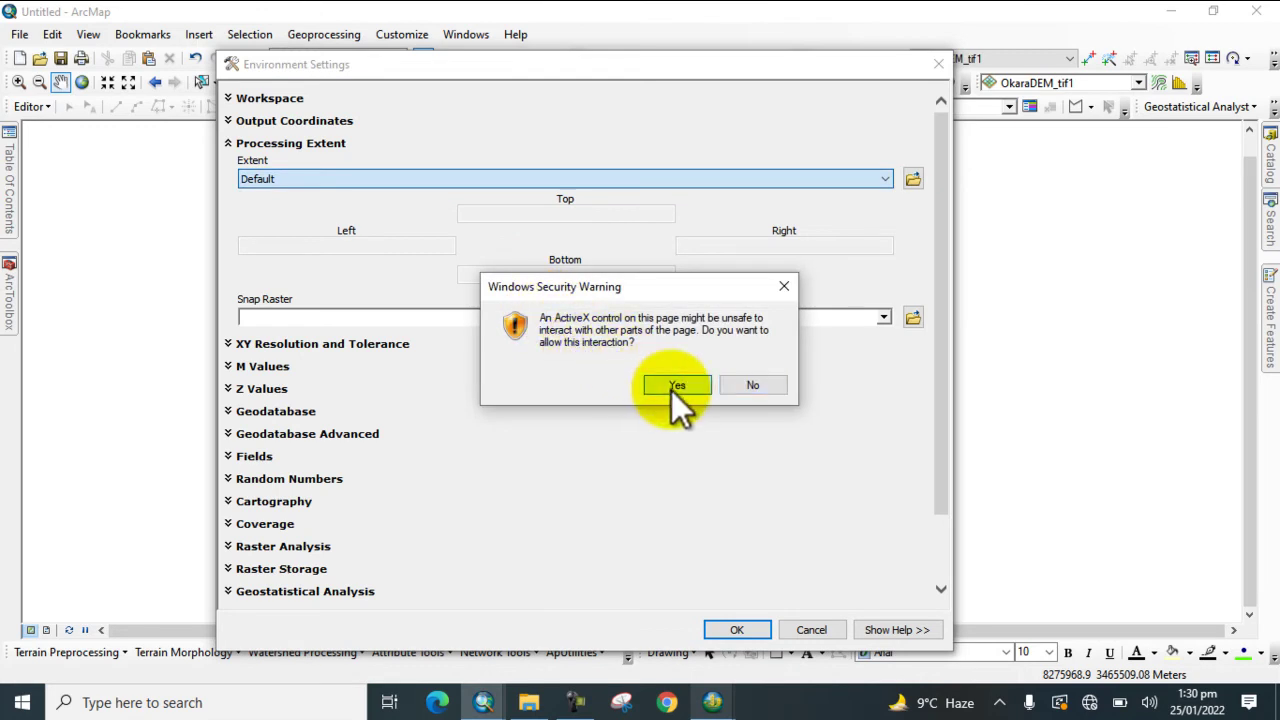
left_click(516, 182)
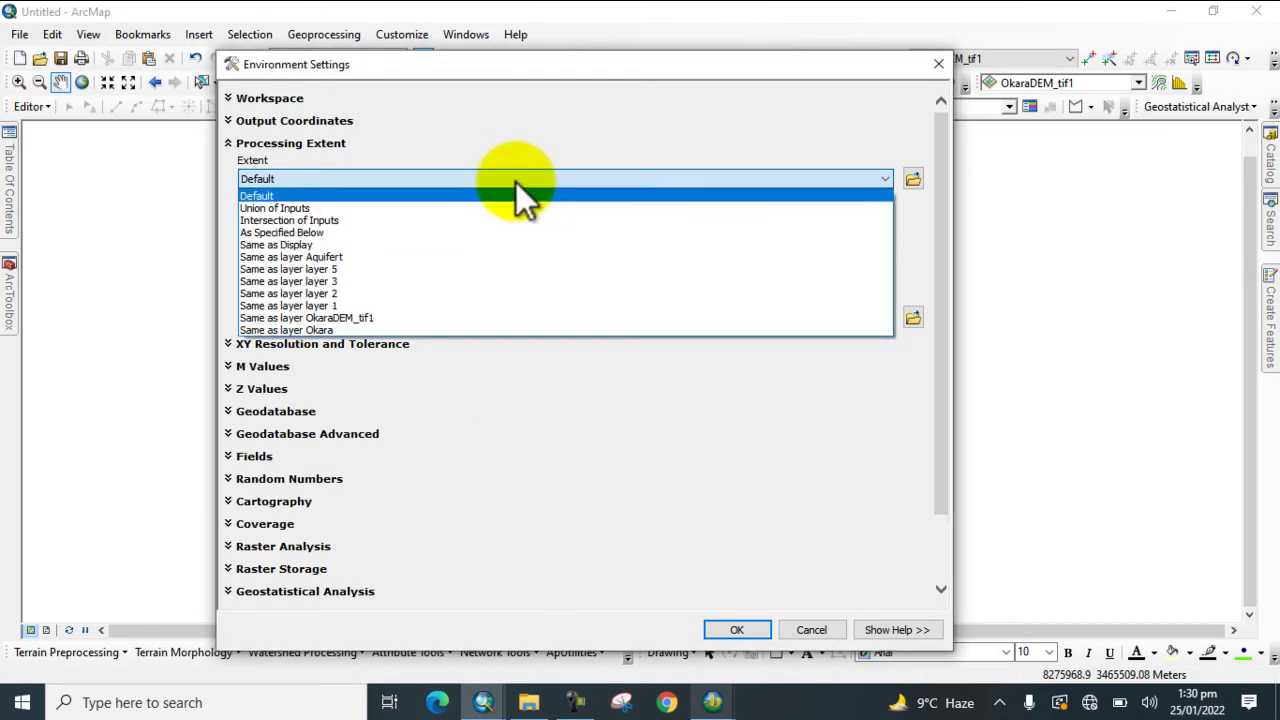
left_click(314, 330)
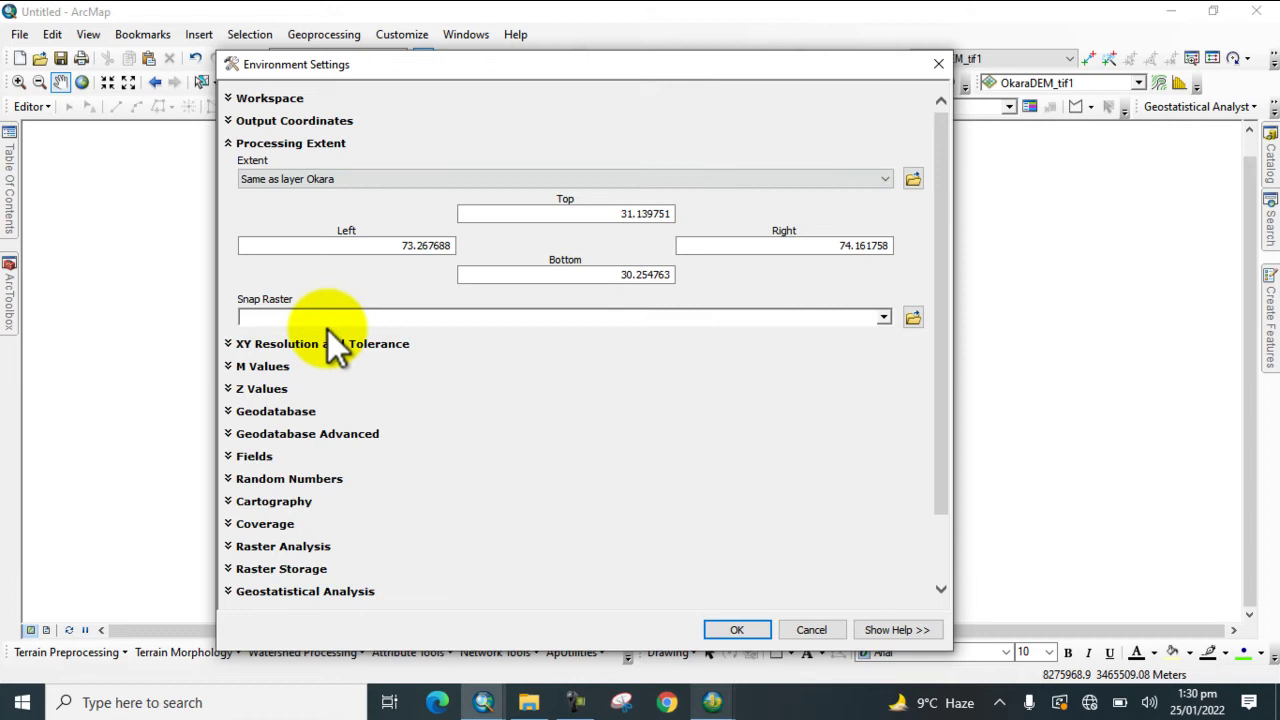
scroll(312, 545, "down", 2)
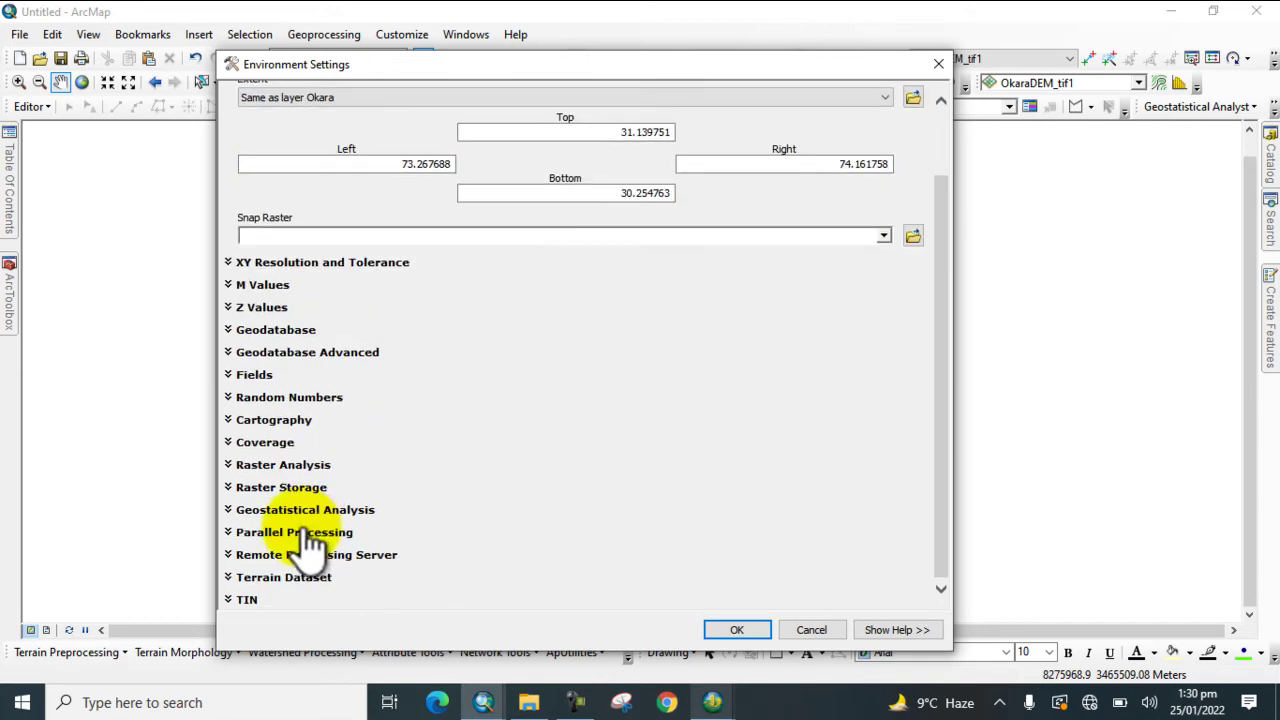
left_click(229, 465)
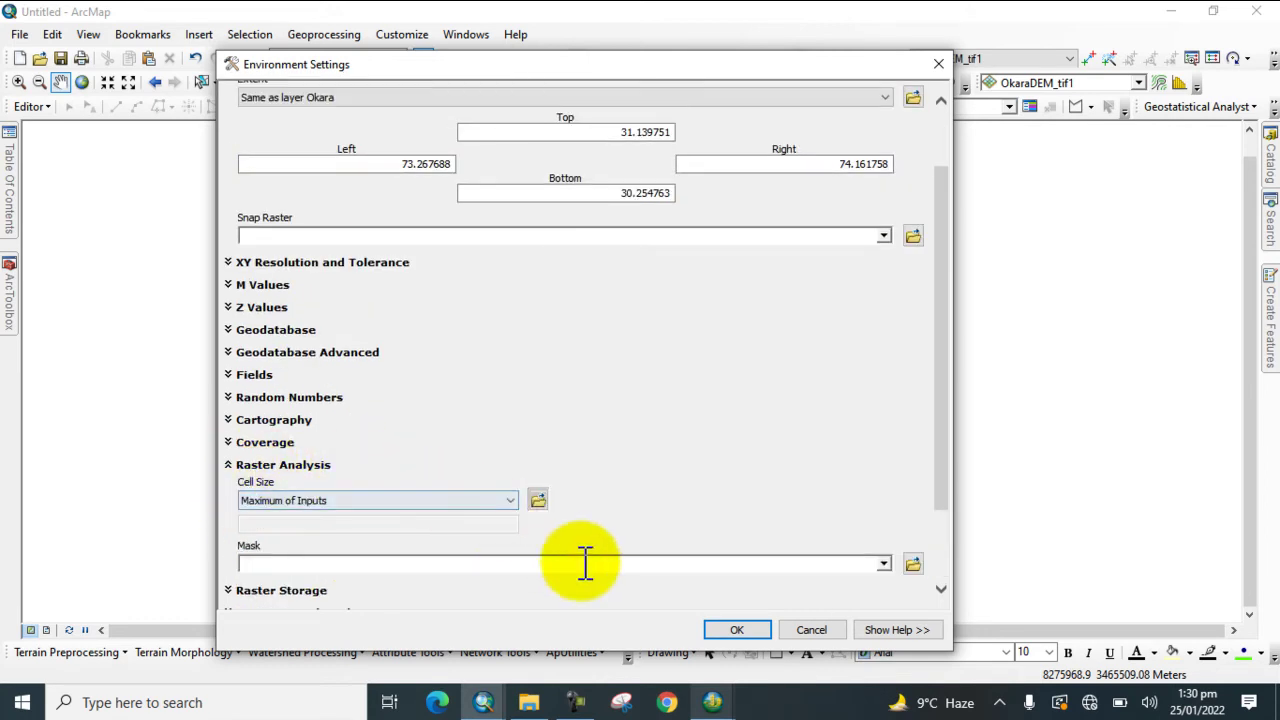
left_click(884, 564)
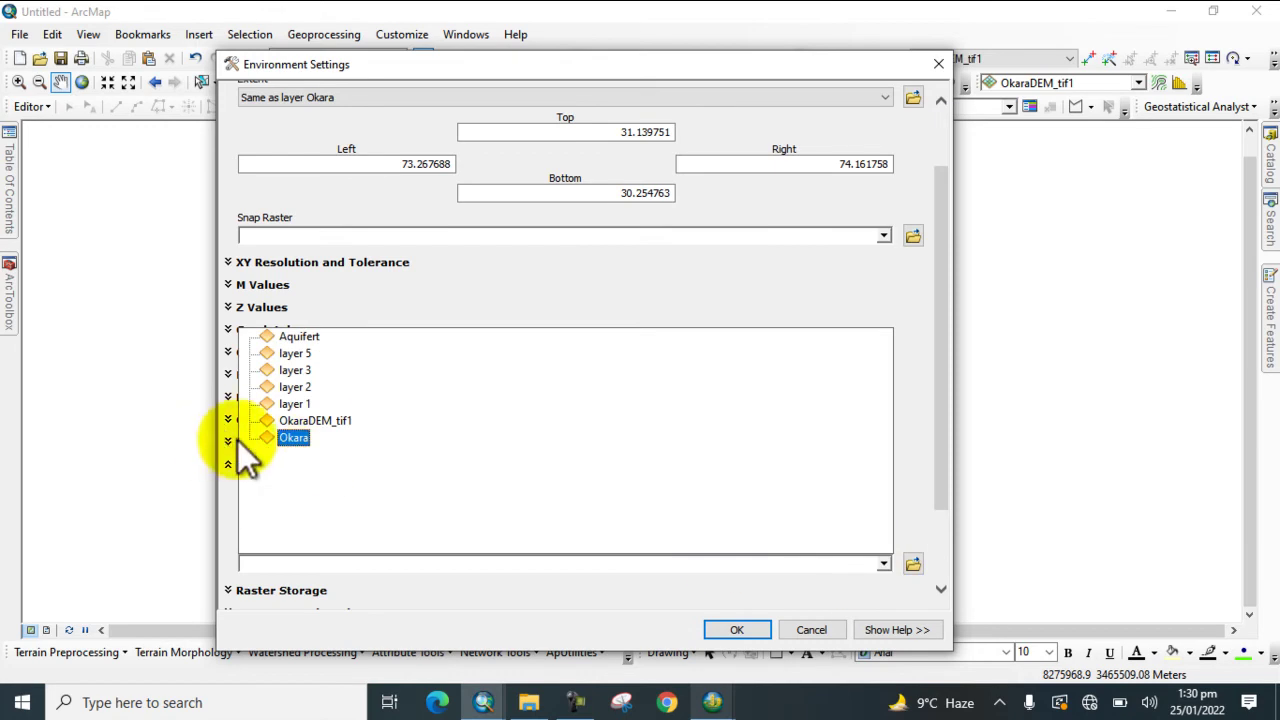
left_click(290, 440)
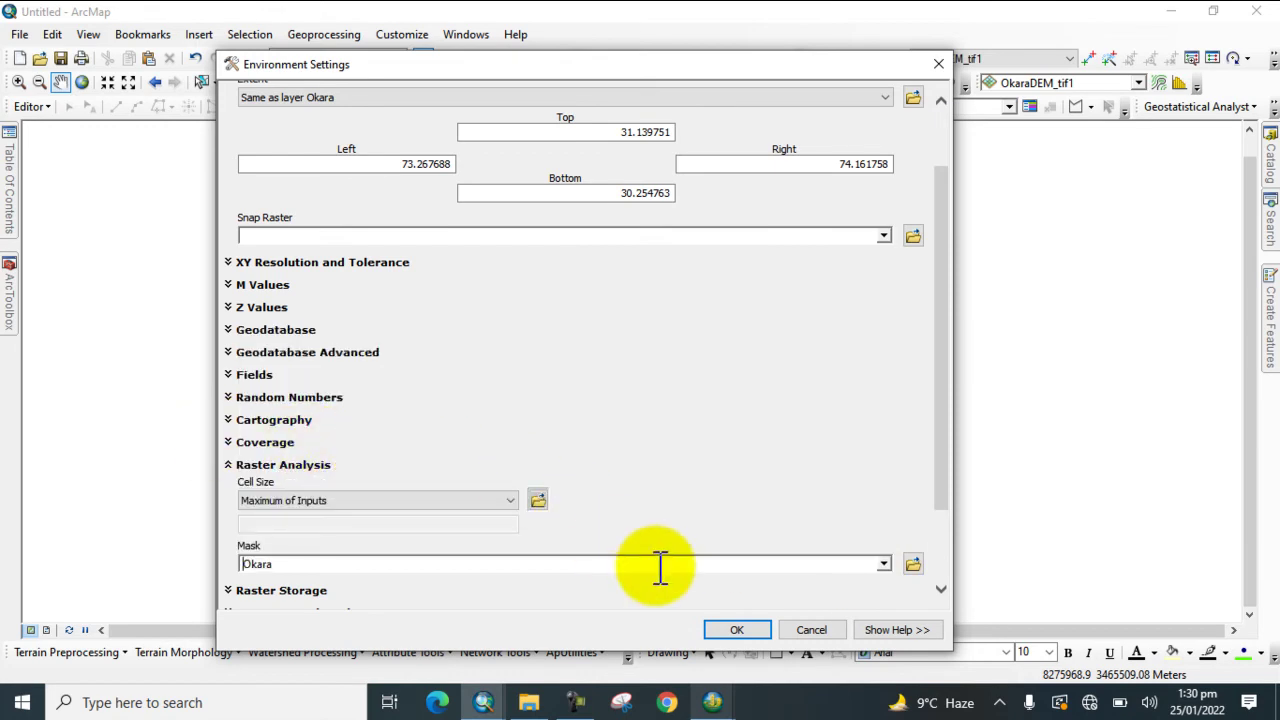
left_click(741, 630)
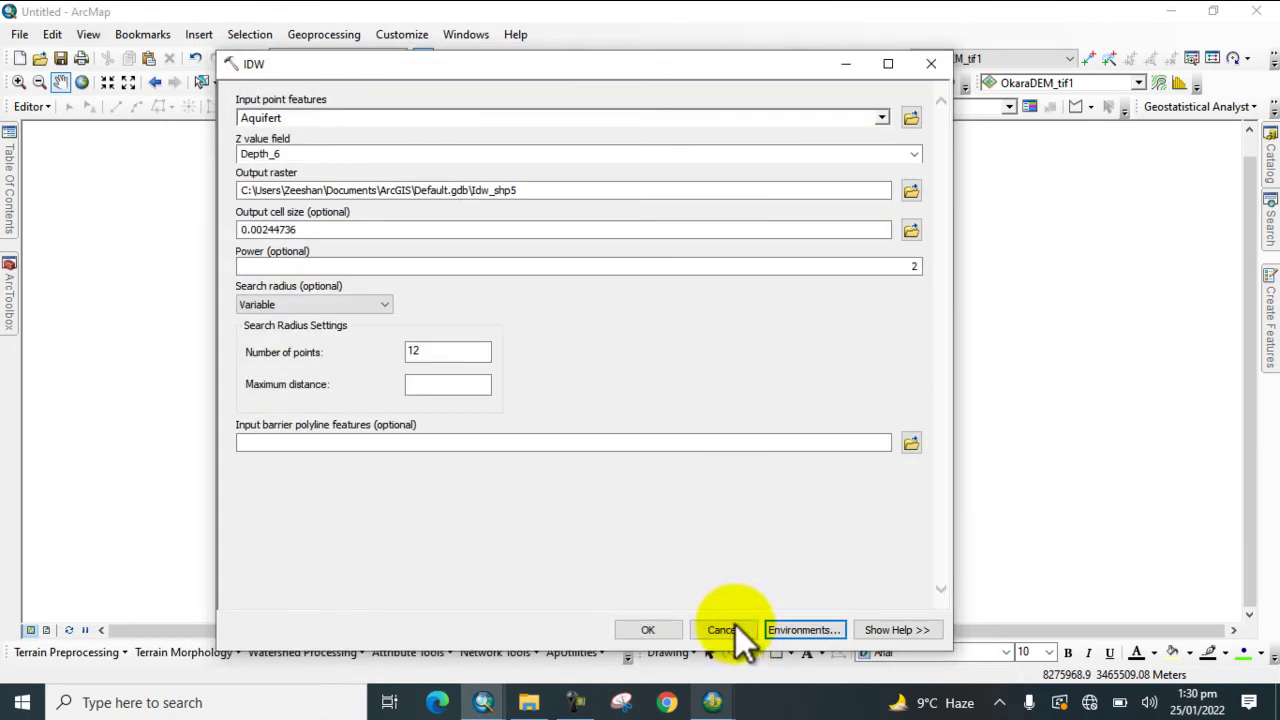
Run the Depth_6 IDW interpolation and name the output layer 'layer 6'
left_click(658, 628)
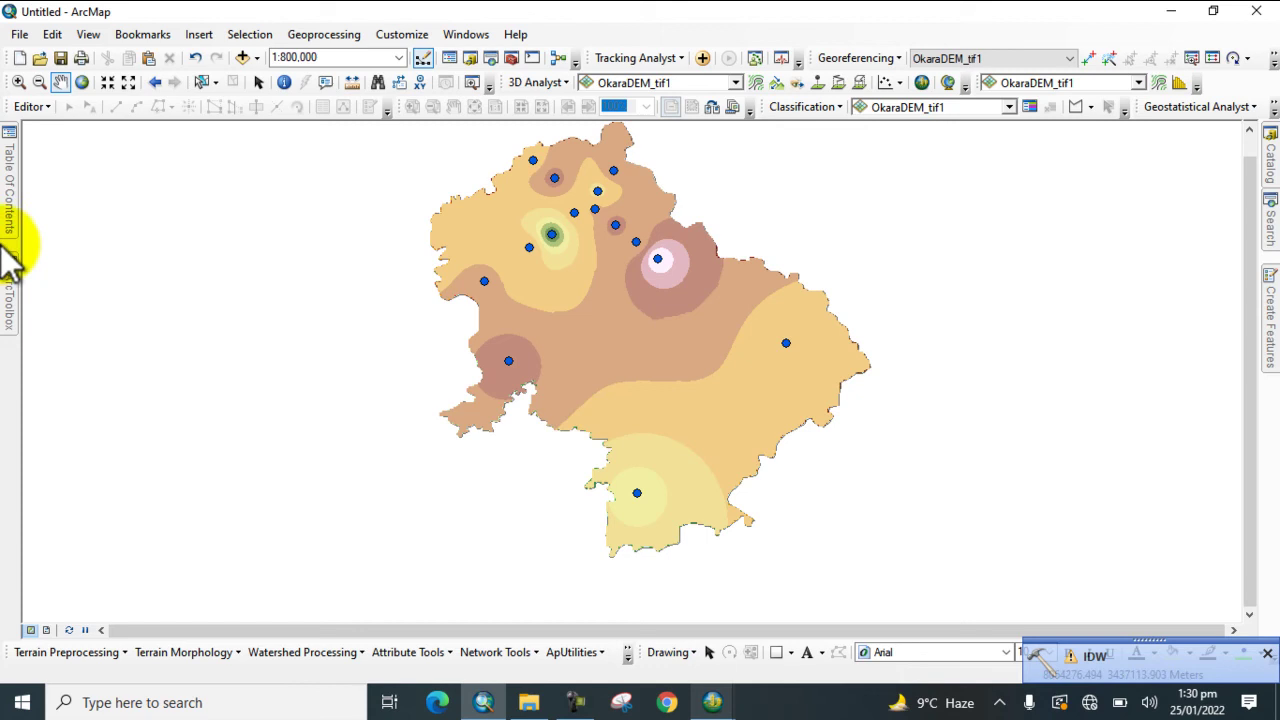
mouse_move(12, 200)
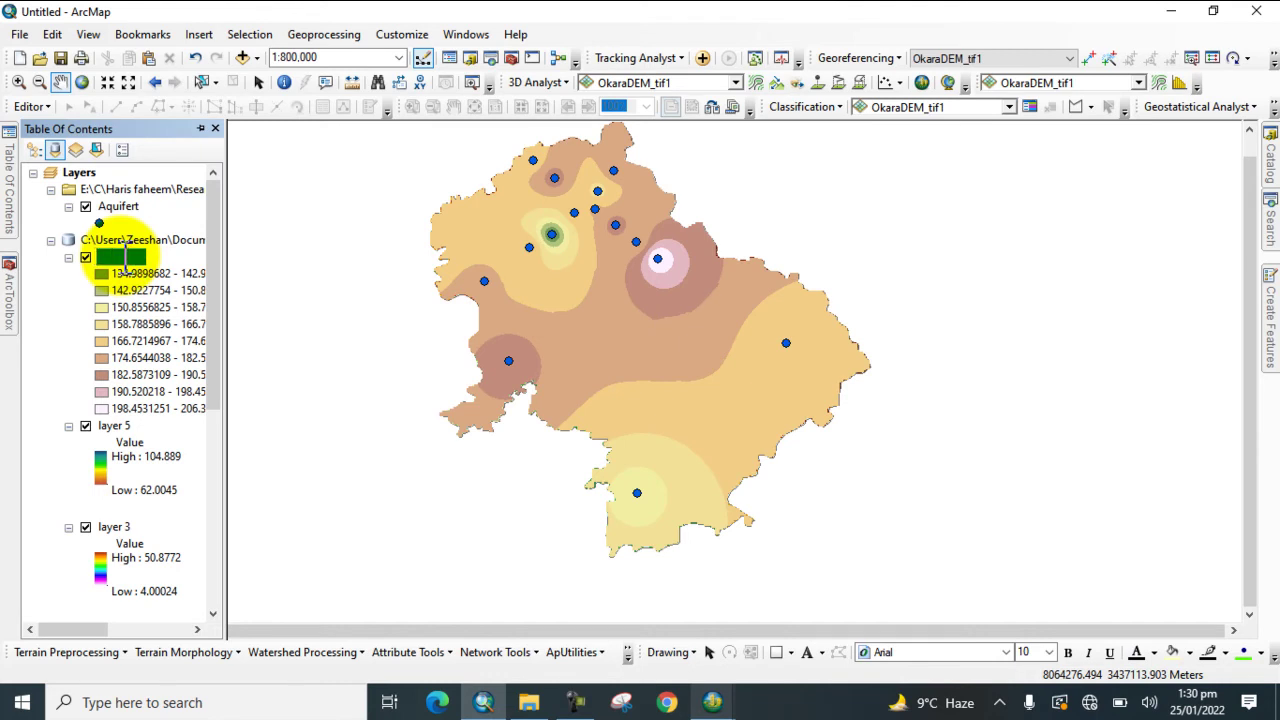
key("Return")
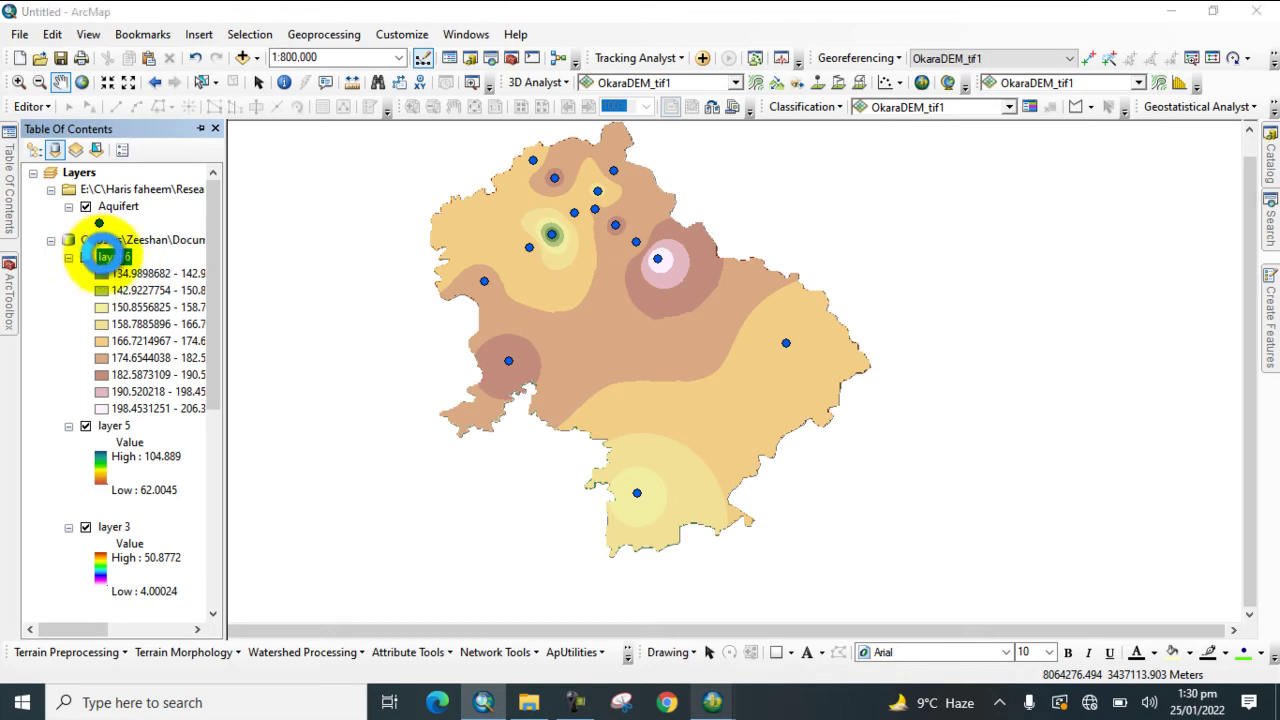
Display layer 6 as a stretched green-brown-white ramp from 134.99 to 206.386
double_click(104, 257)
left_click(366, 240)
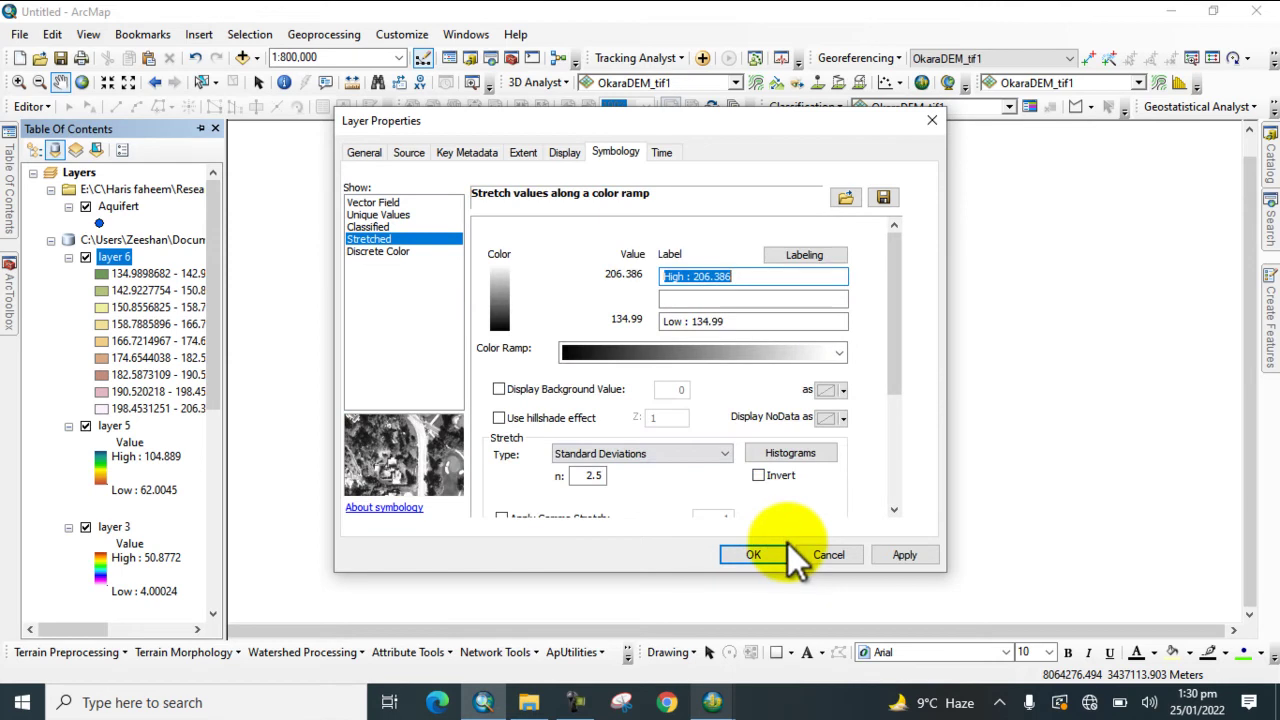
left_click(751, 352)
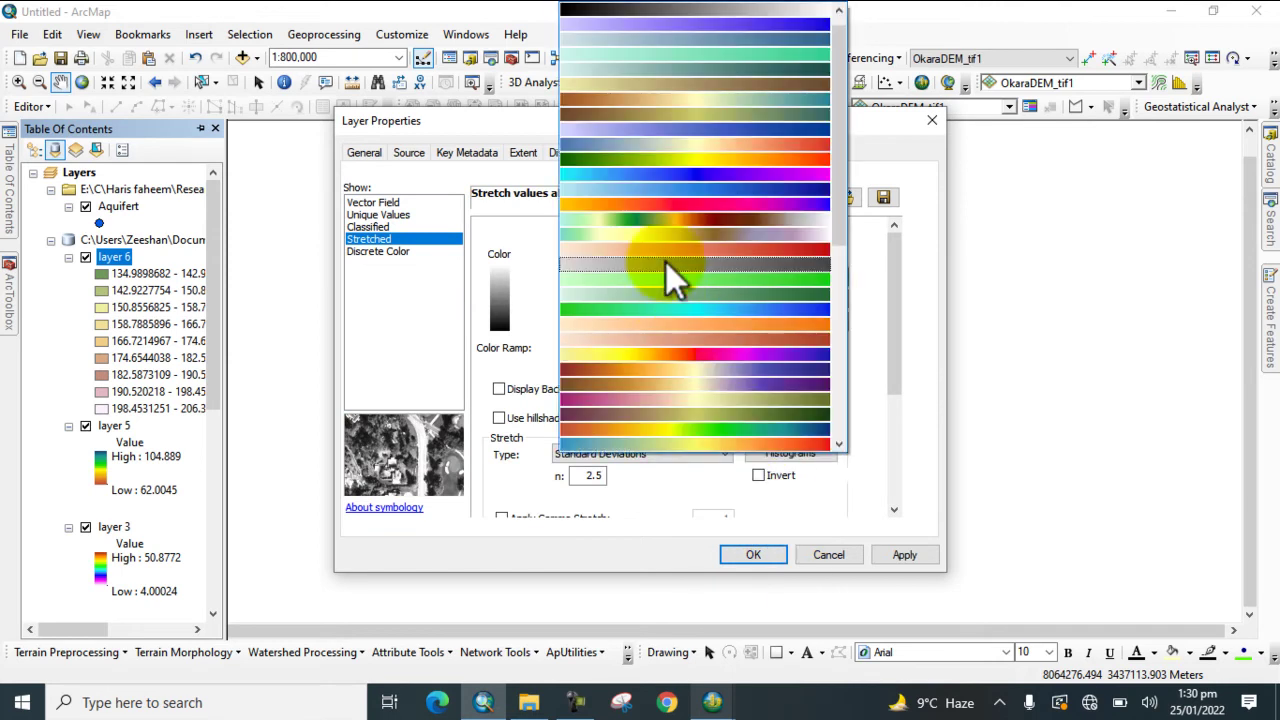
left_click(664, 220)
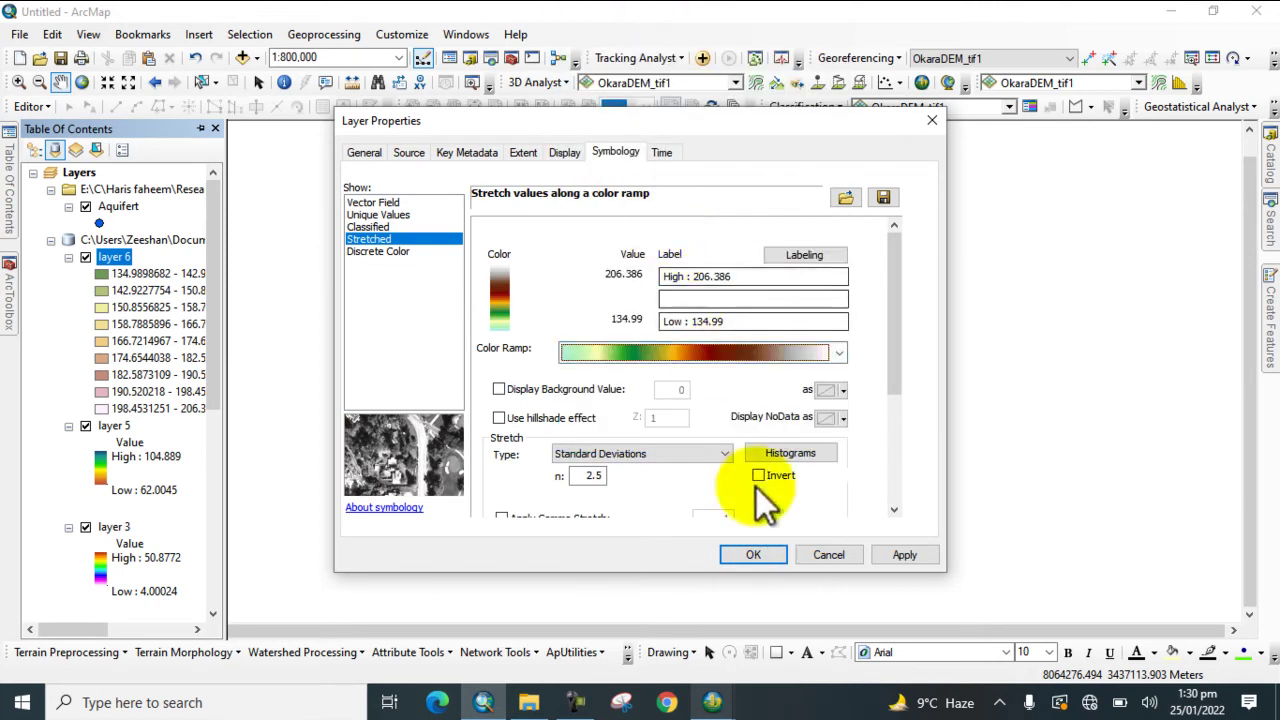
left_click(752, 555)
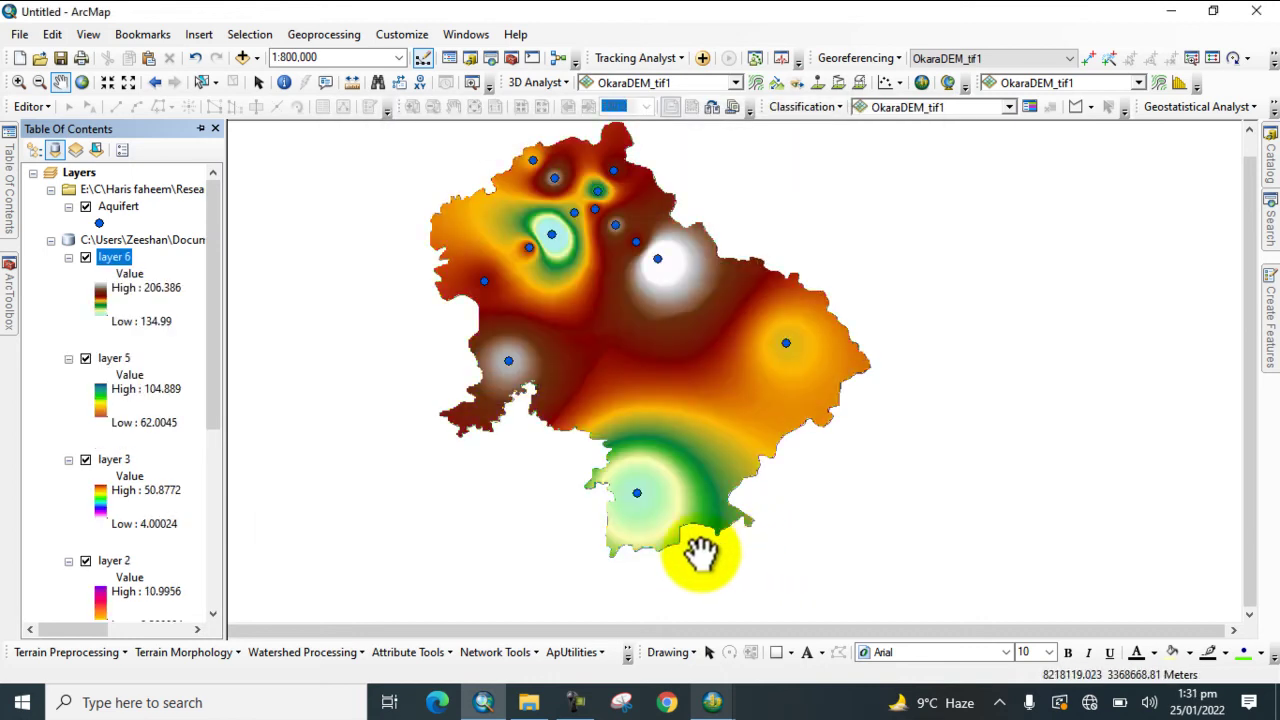
Hide layers 6, 5, 3, 2, 1 and OkaraDEM_tif1 in ArcMap, then launch ArcScene
scroll(540, 360, "down", 2)
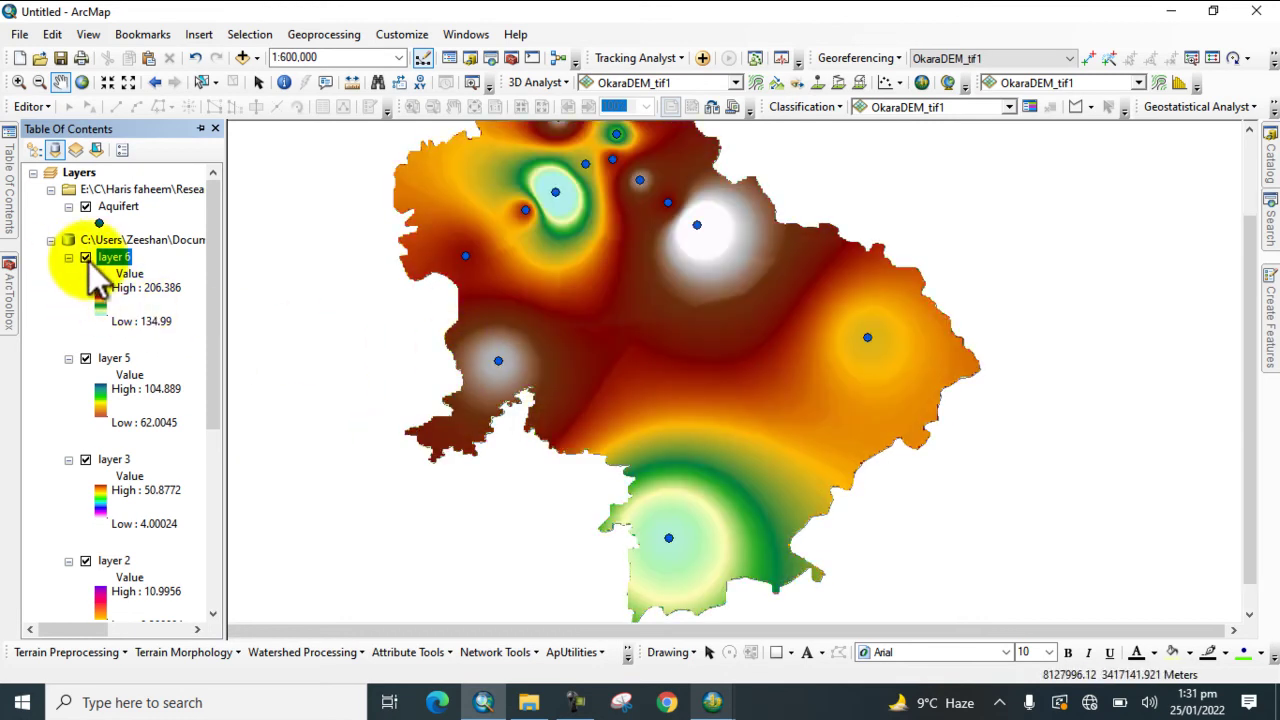
left_click(86, 258)
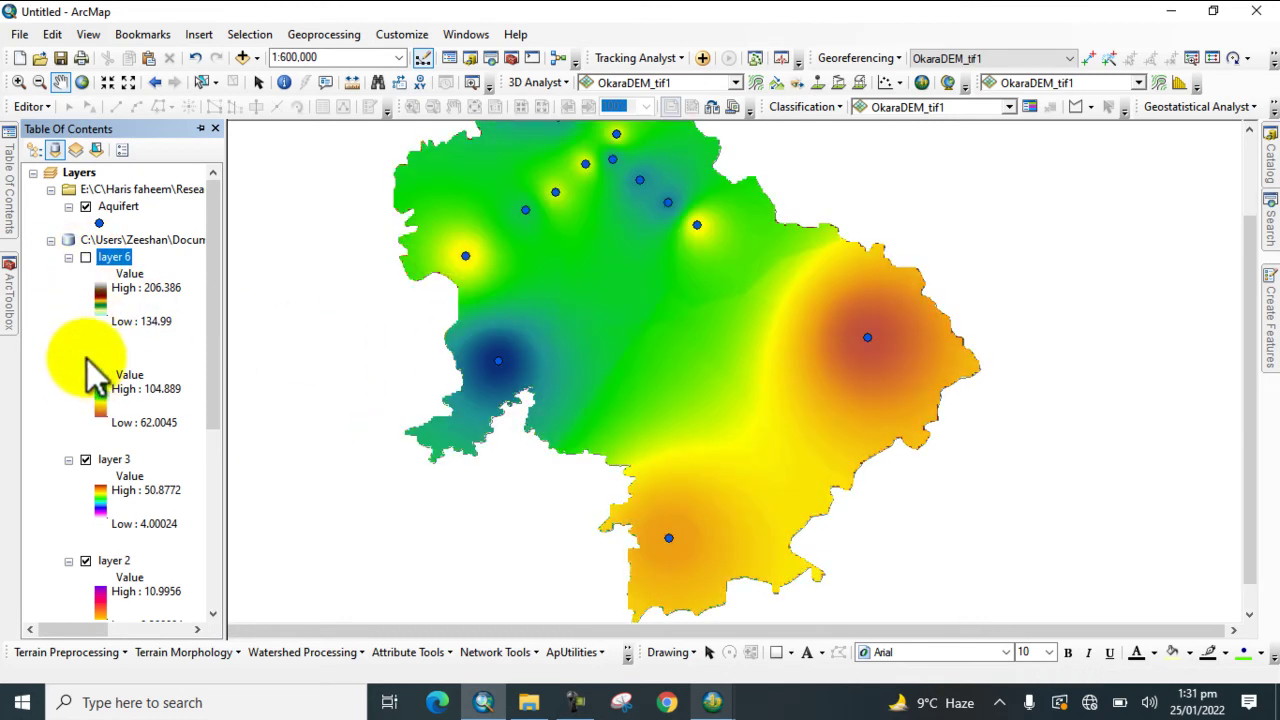
left_click(86, 358)
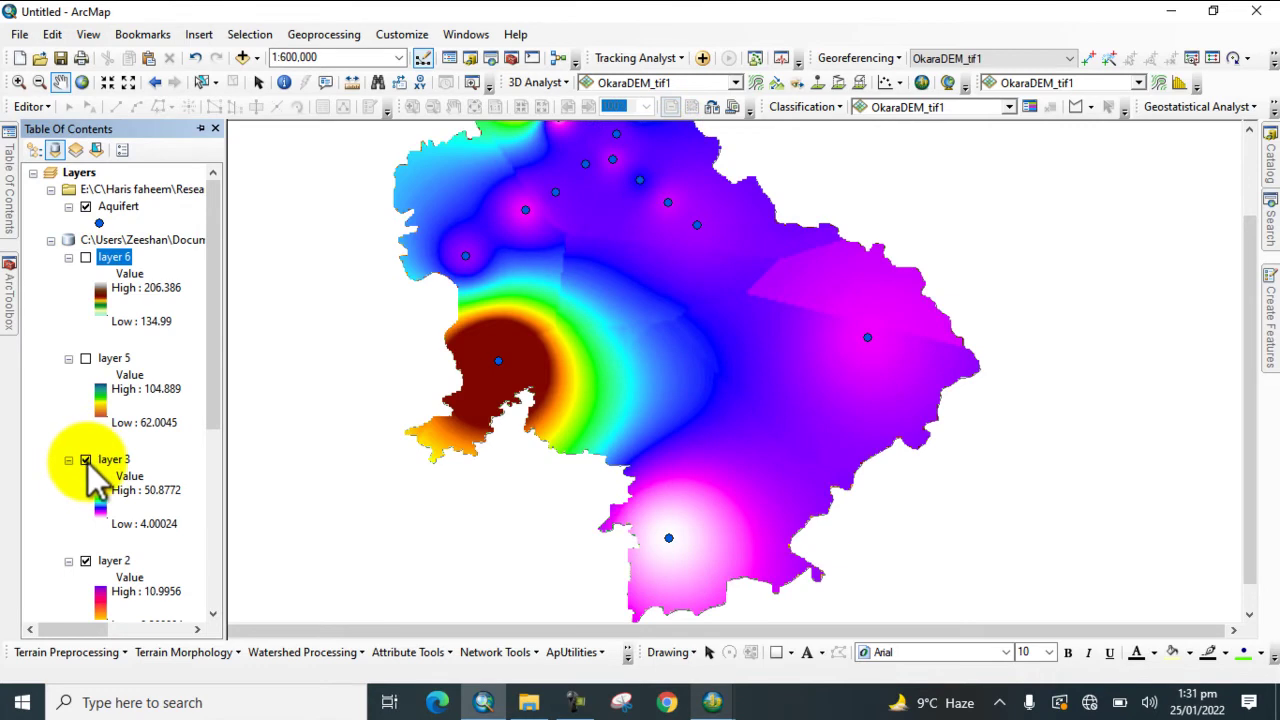
left_click(86, 460)
left_click(86, 561)
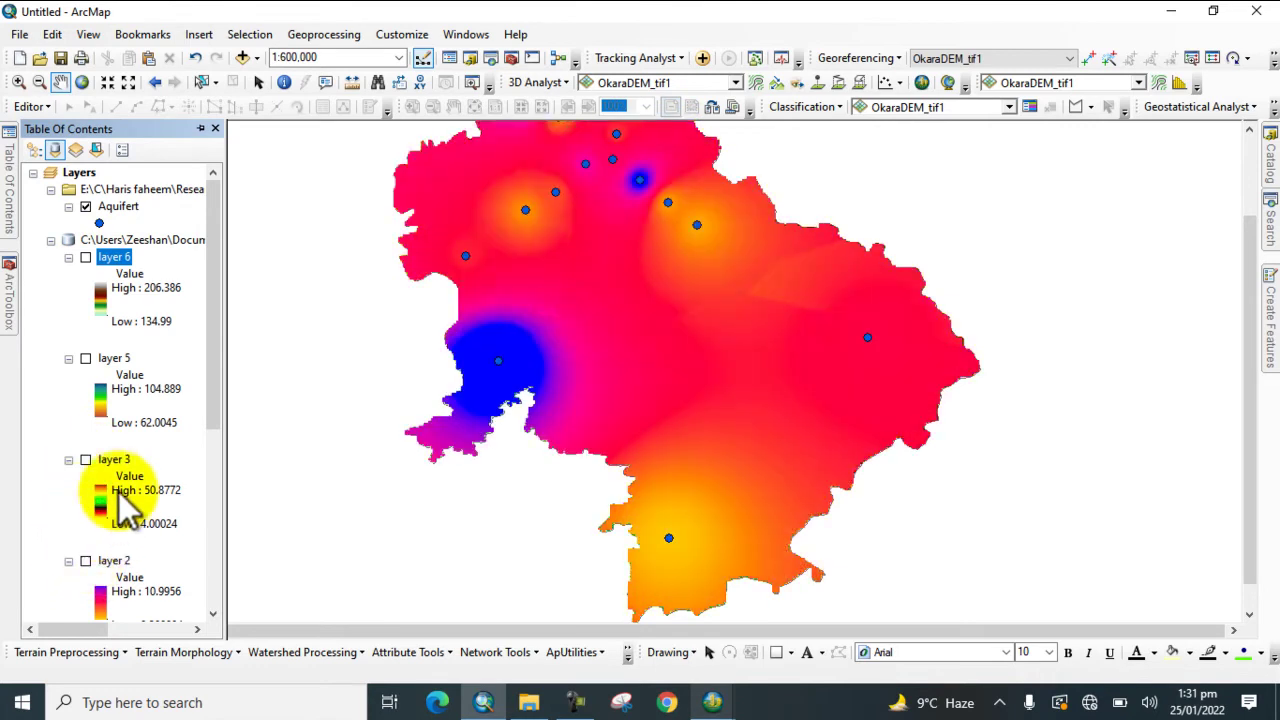
scroll(110, 450, "down", 4)
left_click(87, 461)
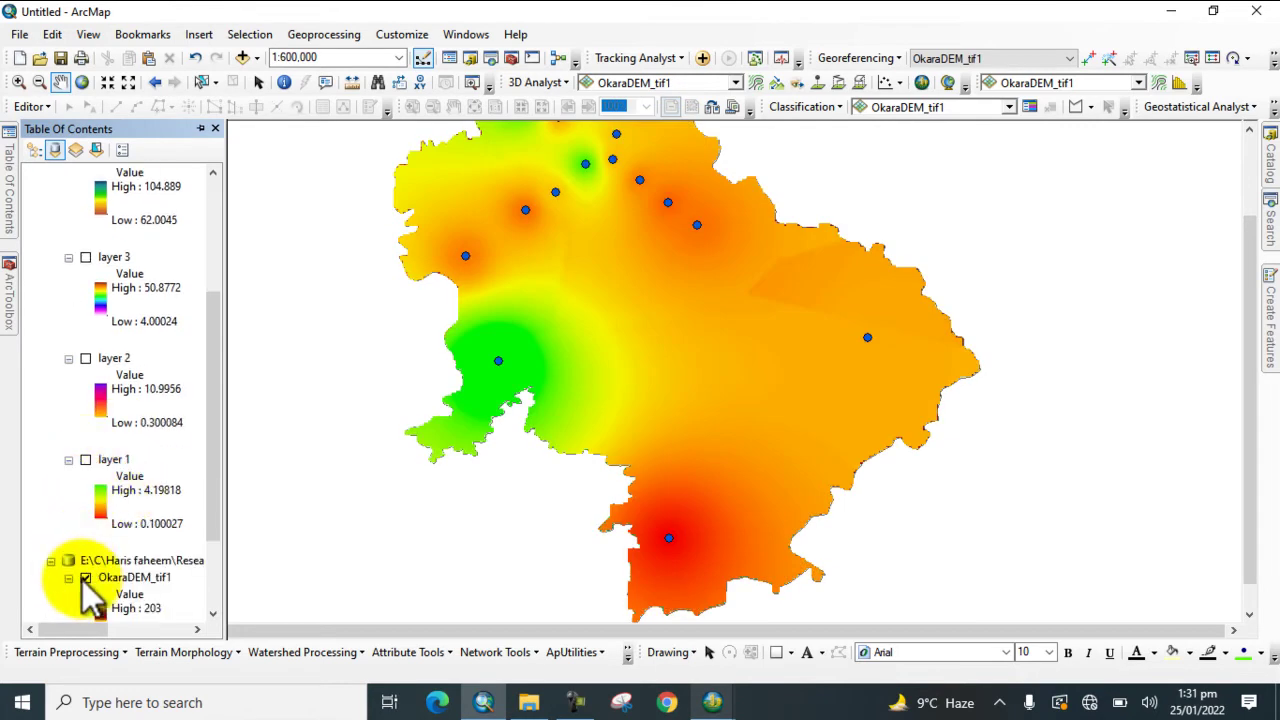
left_click(86, 577)
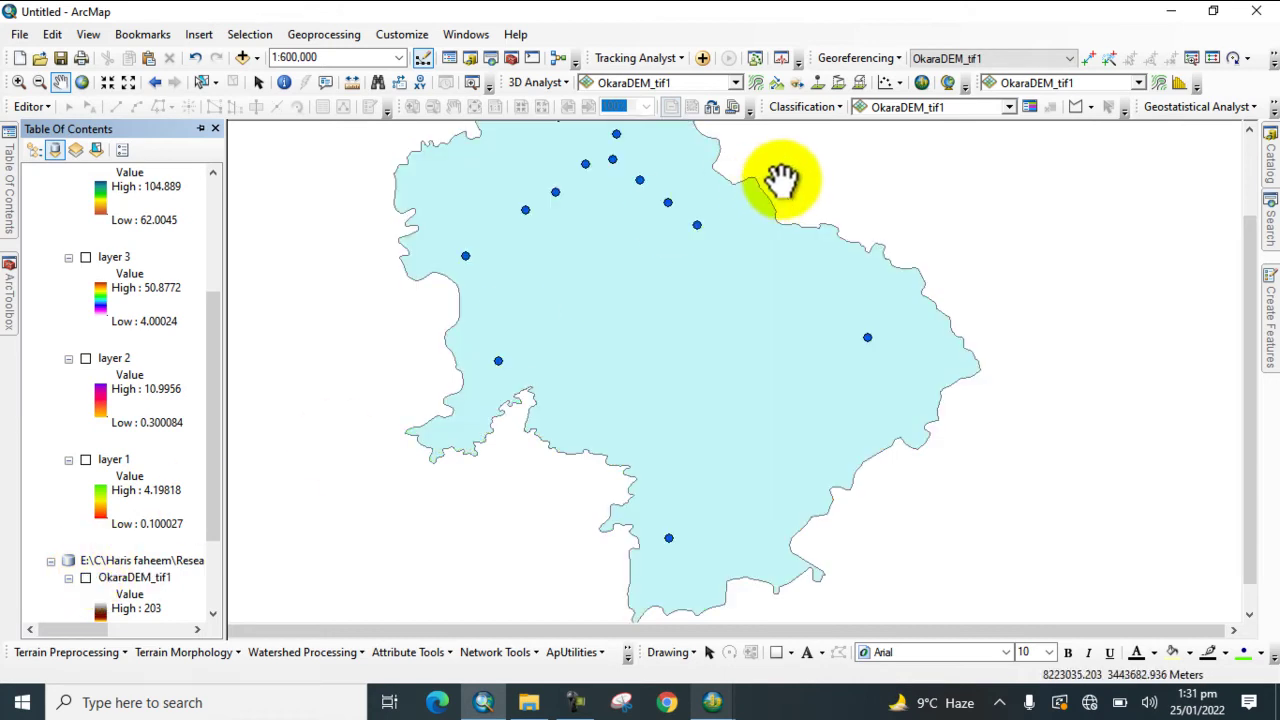
left_click(923, 85)
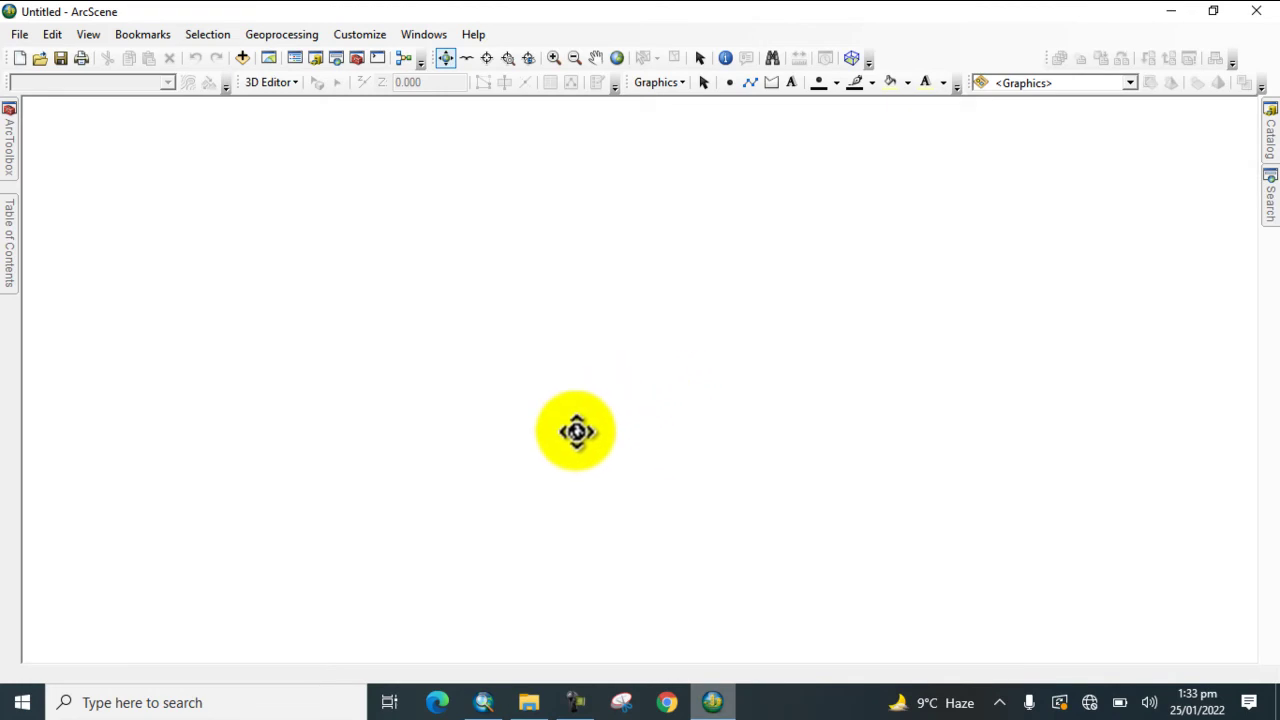
Copy the OkaraDEM_tif1 layer from ArcMap's Table of Contents
left_click(484, 701)
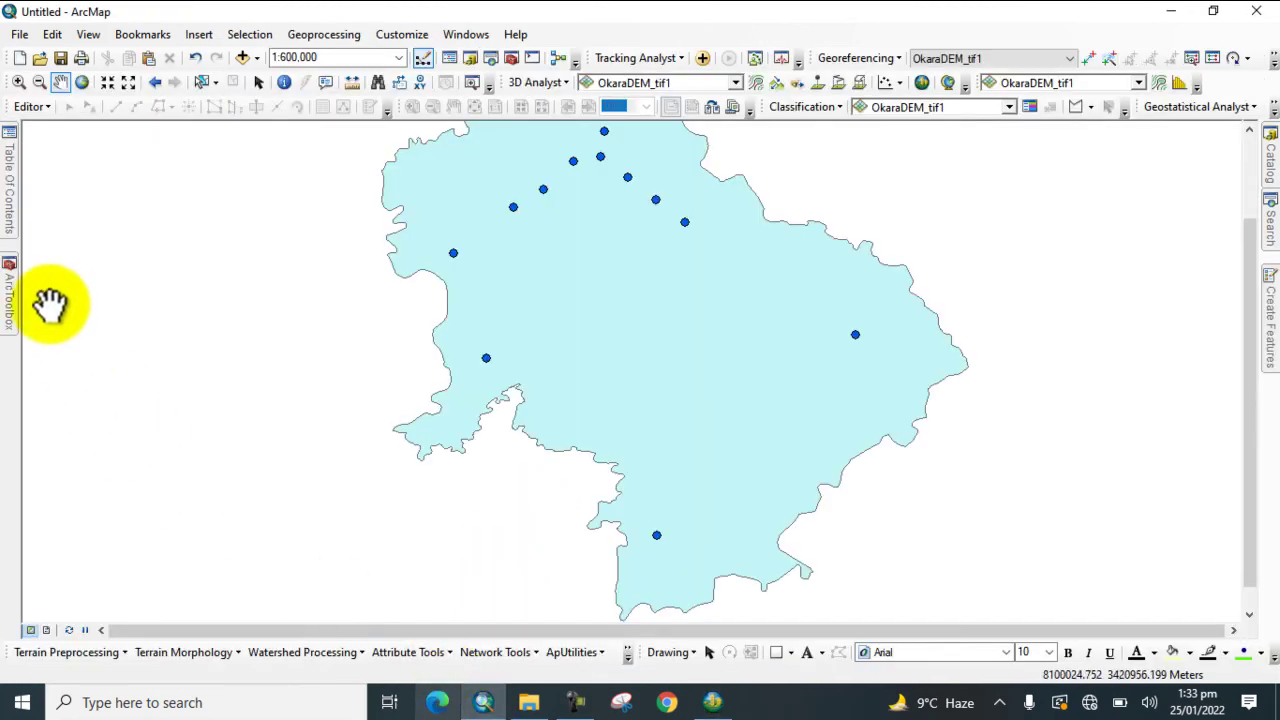
mouse_move(10, 214)
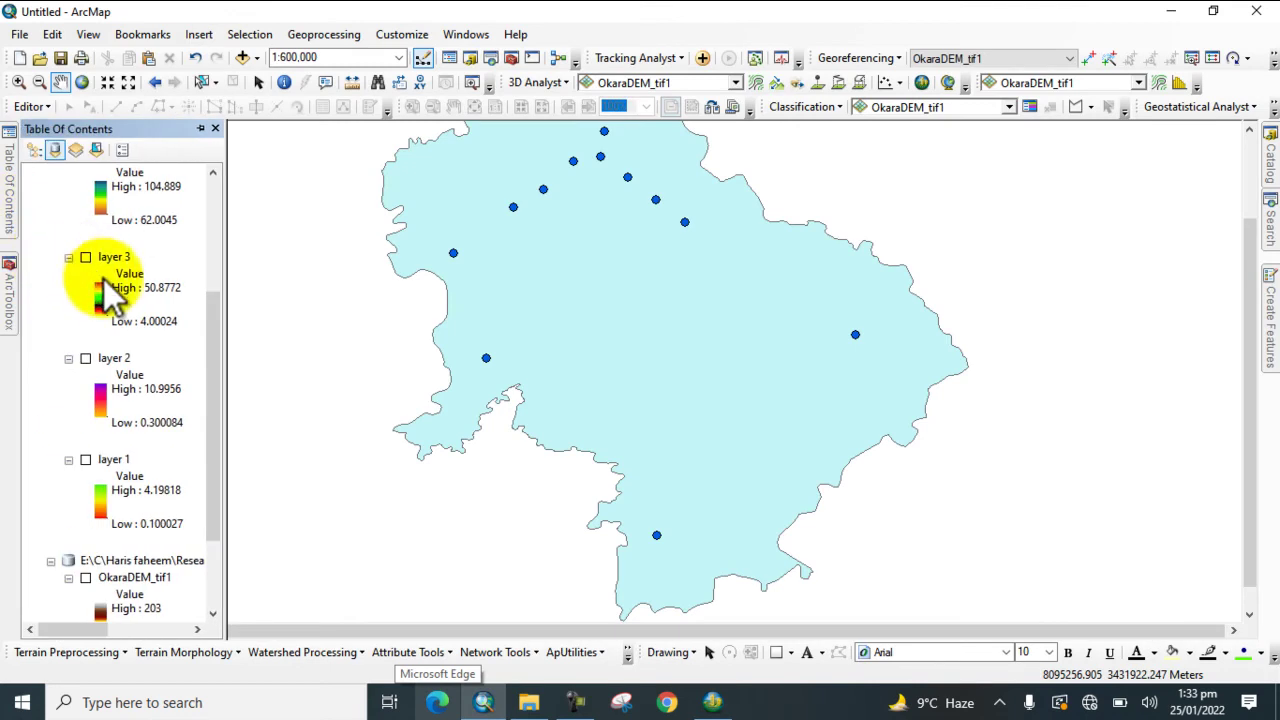
scroll(105, 286, "down", 2)
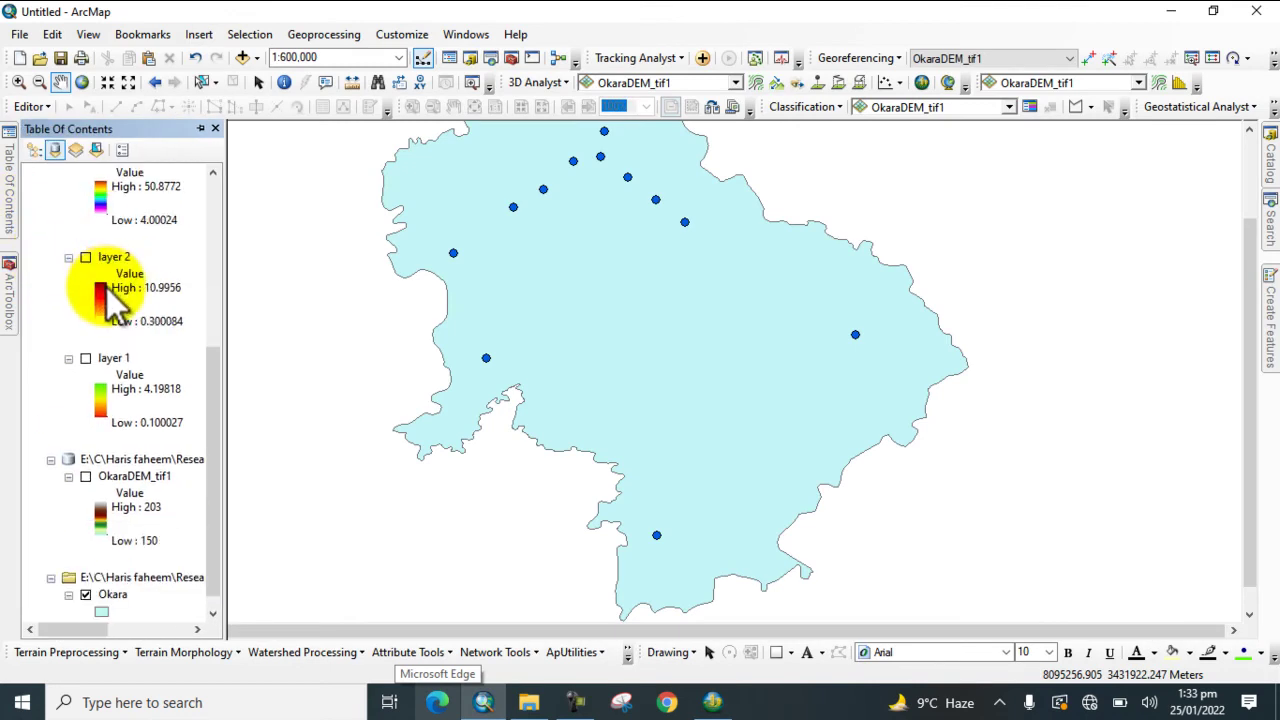
right_click(114, 478)
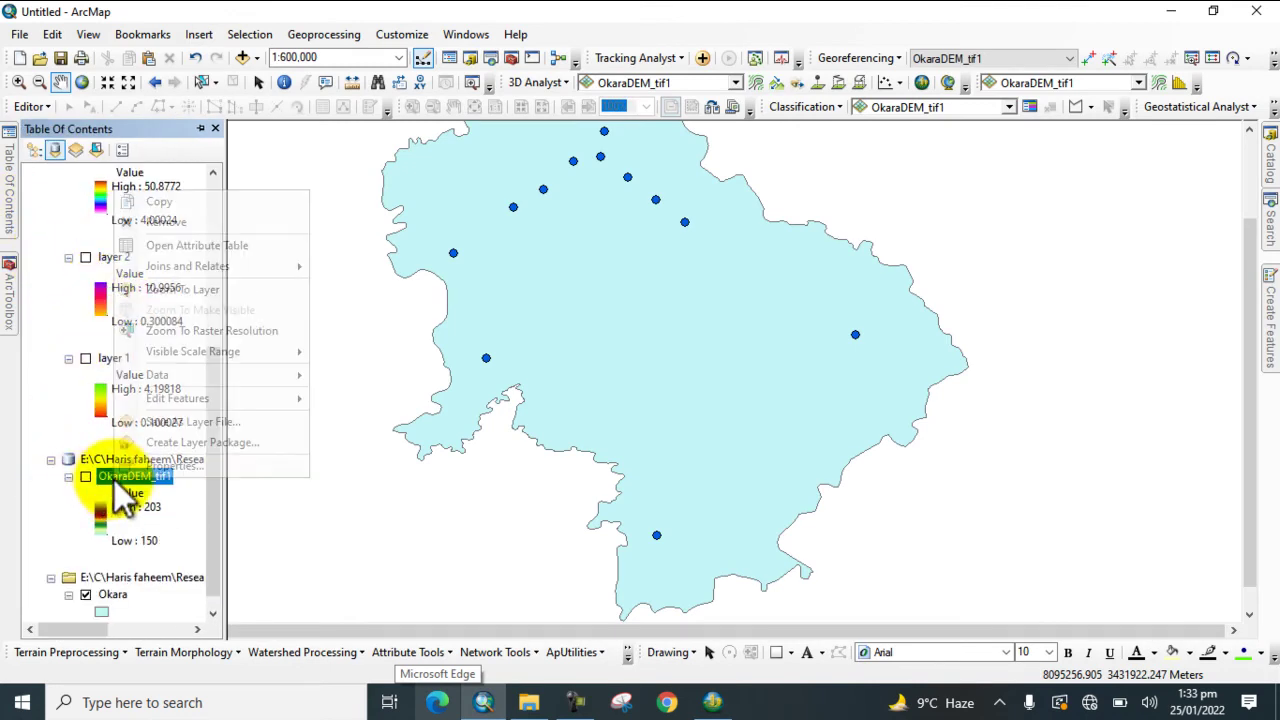
left_click(166, 203)
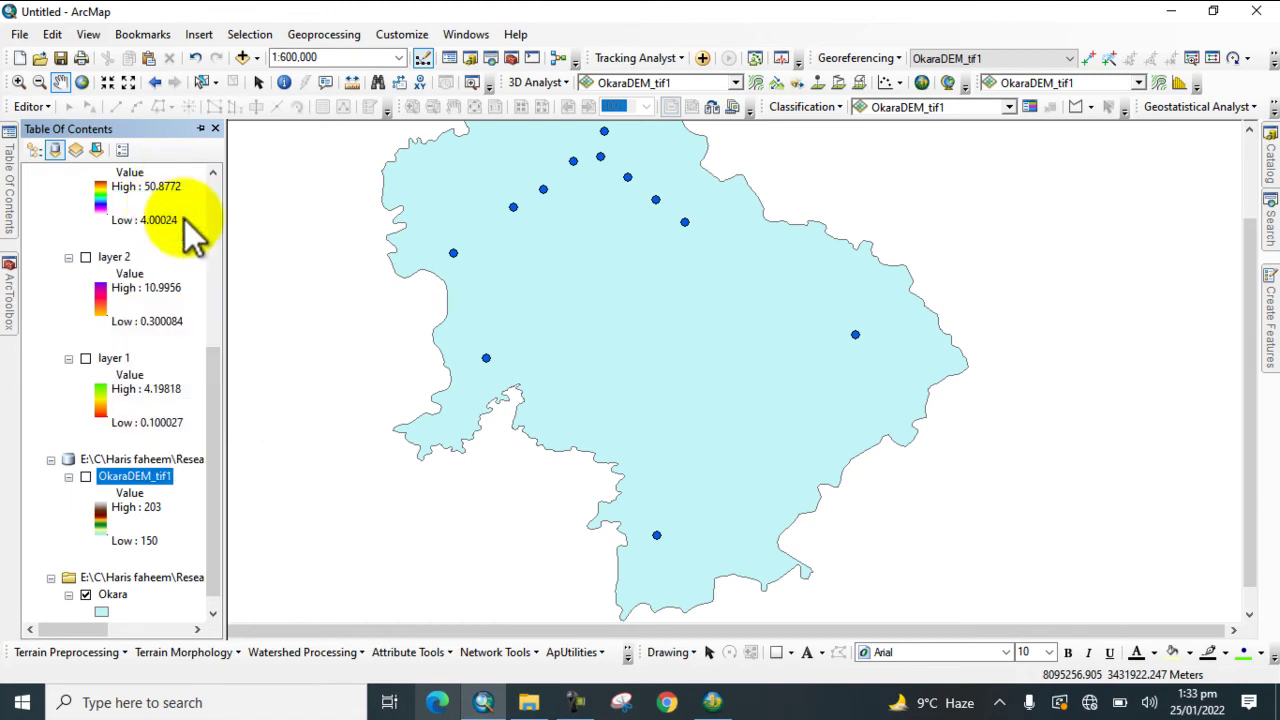
Paste OkaraDEM_tif1 into the ArcScene scene, switch it on and tilt the 3D view
left_click(712, 703)
mouse_move(8, 225)
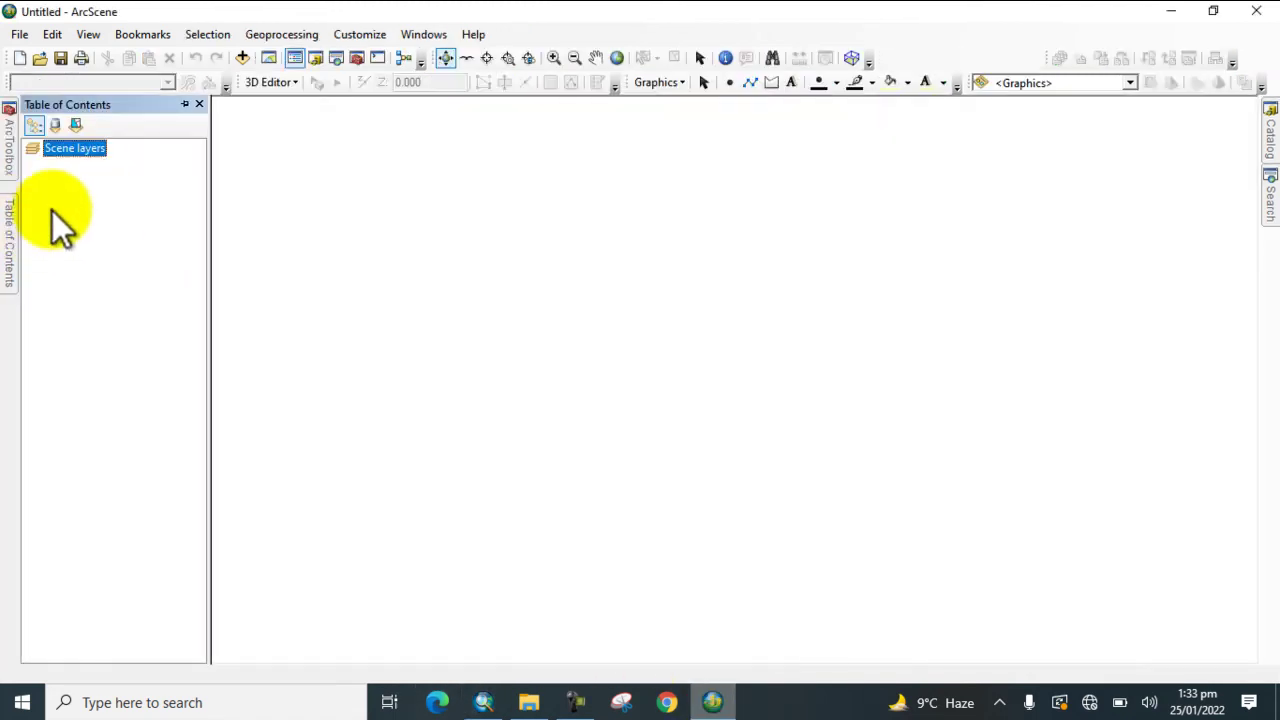
right_click(78, 150)
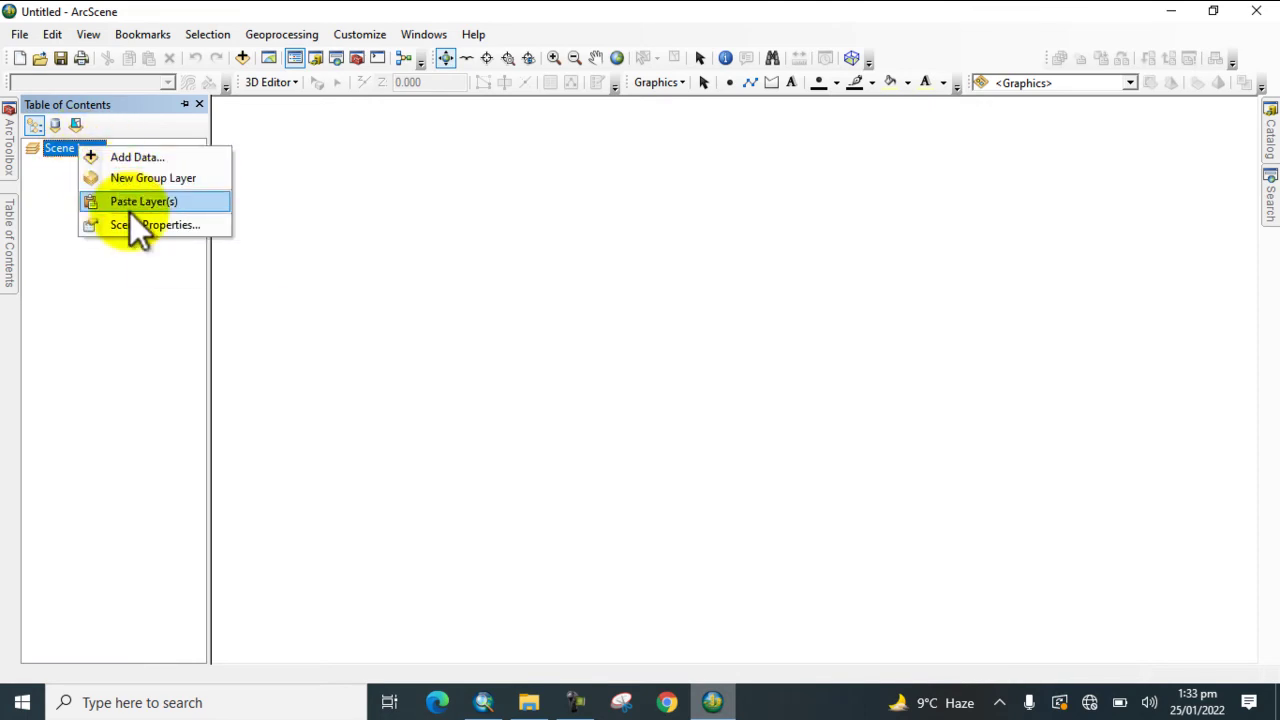
left_click(130, 202)
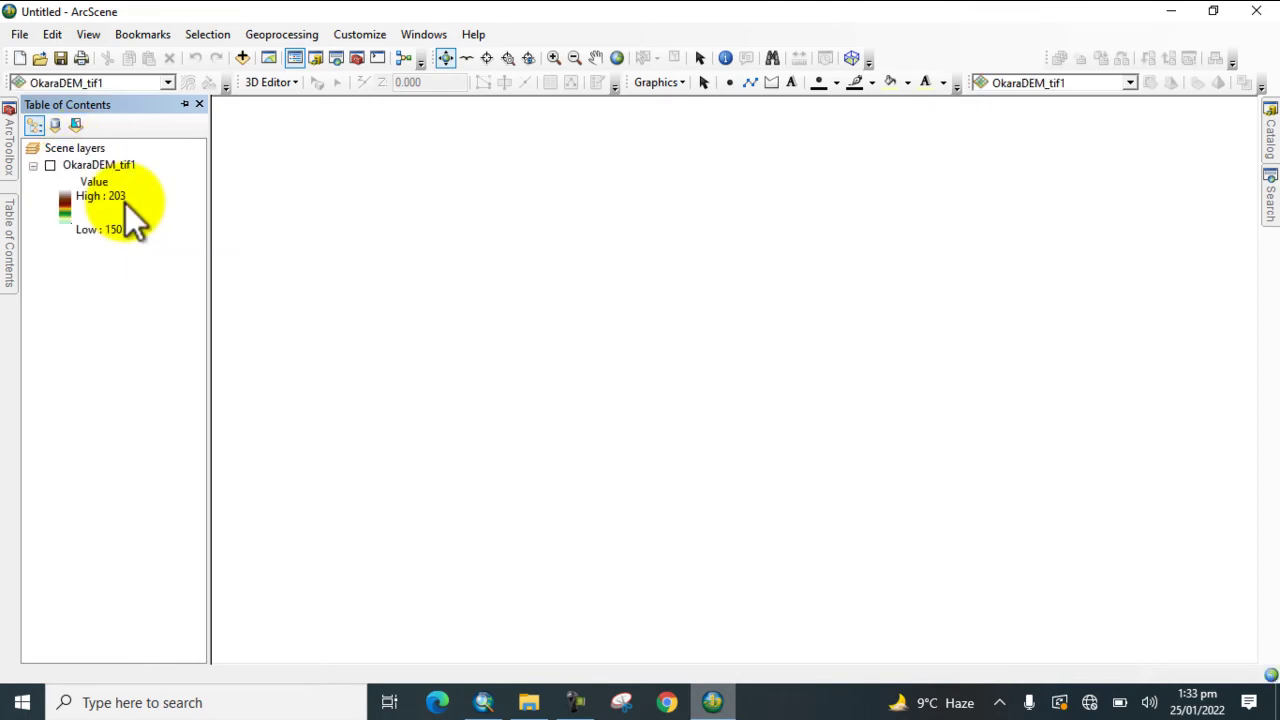
left_click(49, 165)
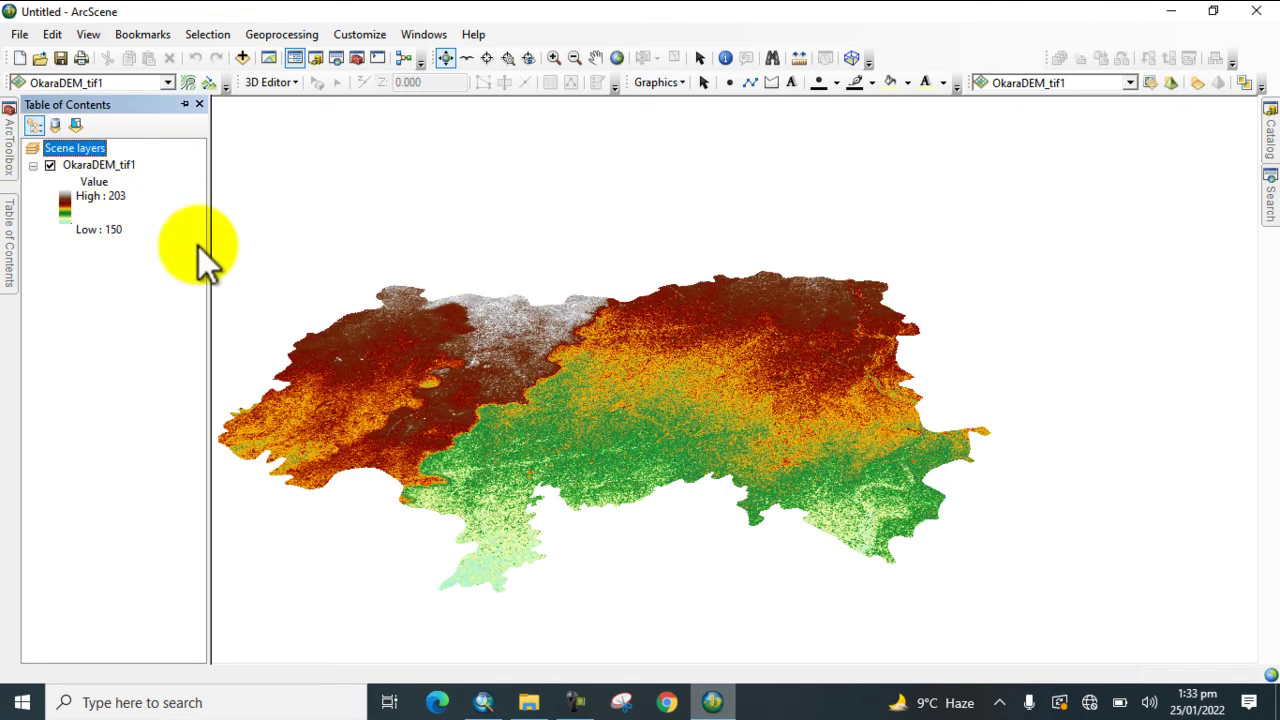
left_click_drag(508, 386, 547, 404)
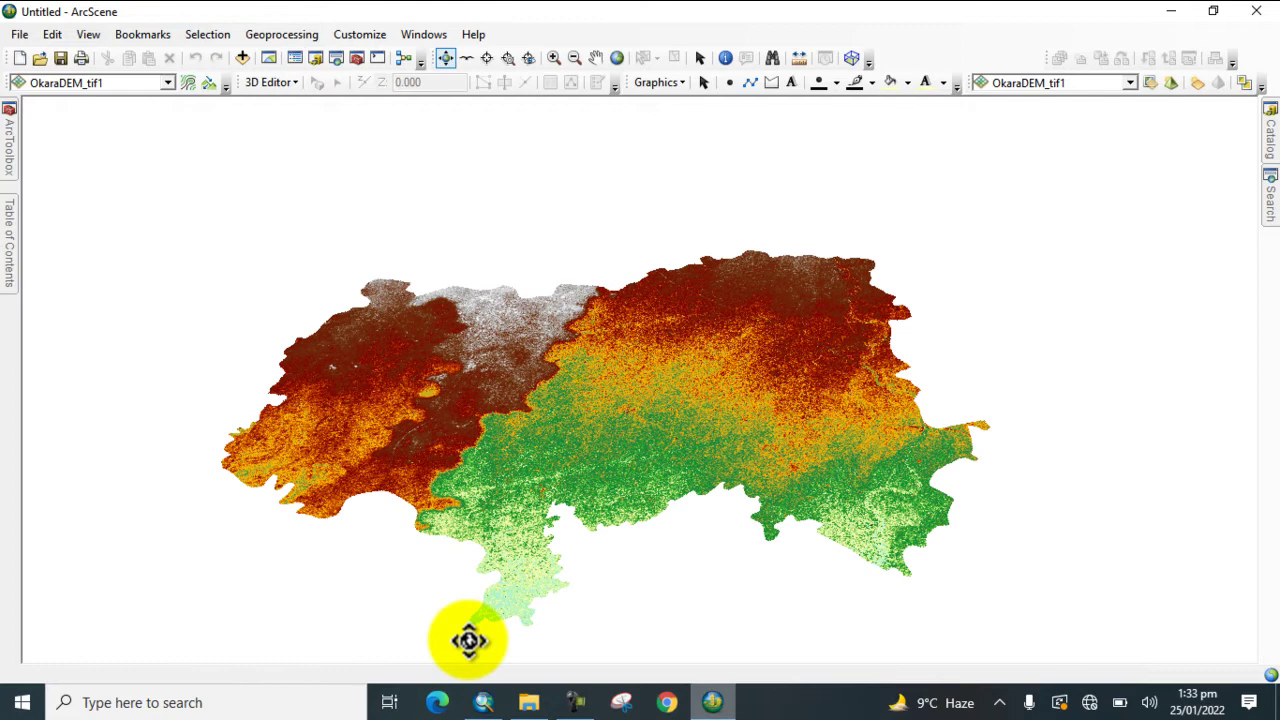
left_click(484, 701)
Copy layer 1 from ArcMap and paste it into the ArcScene scene layers
mouse_move(8, 225)
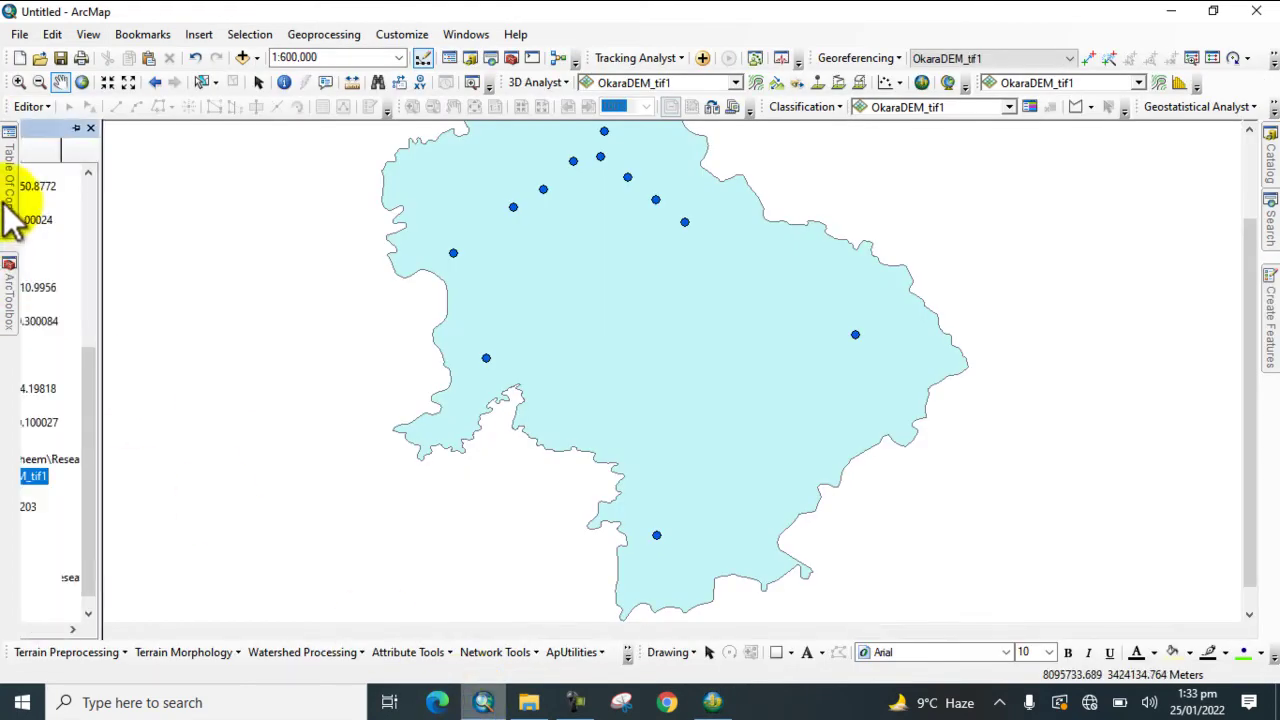
right_click(99, 360)
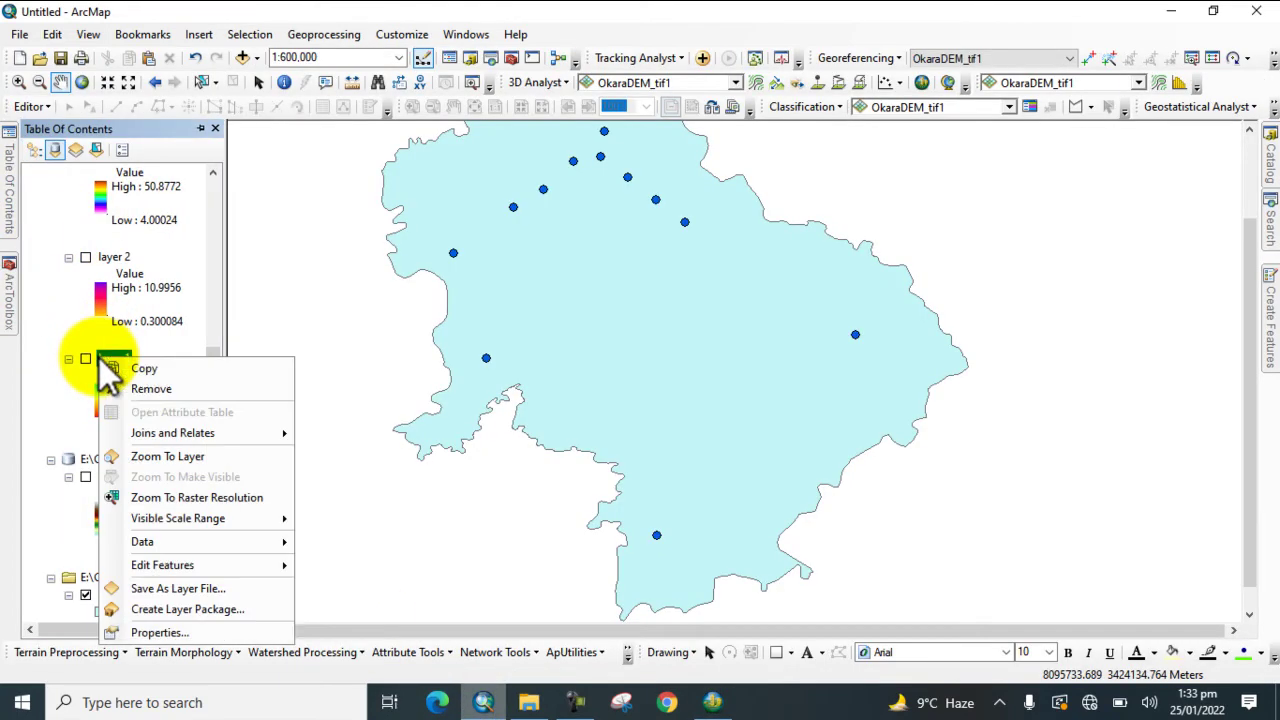
left_click(147, 376)
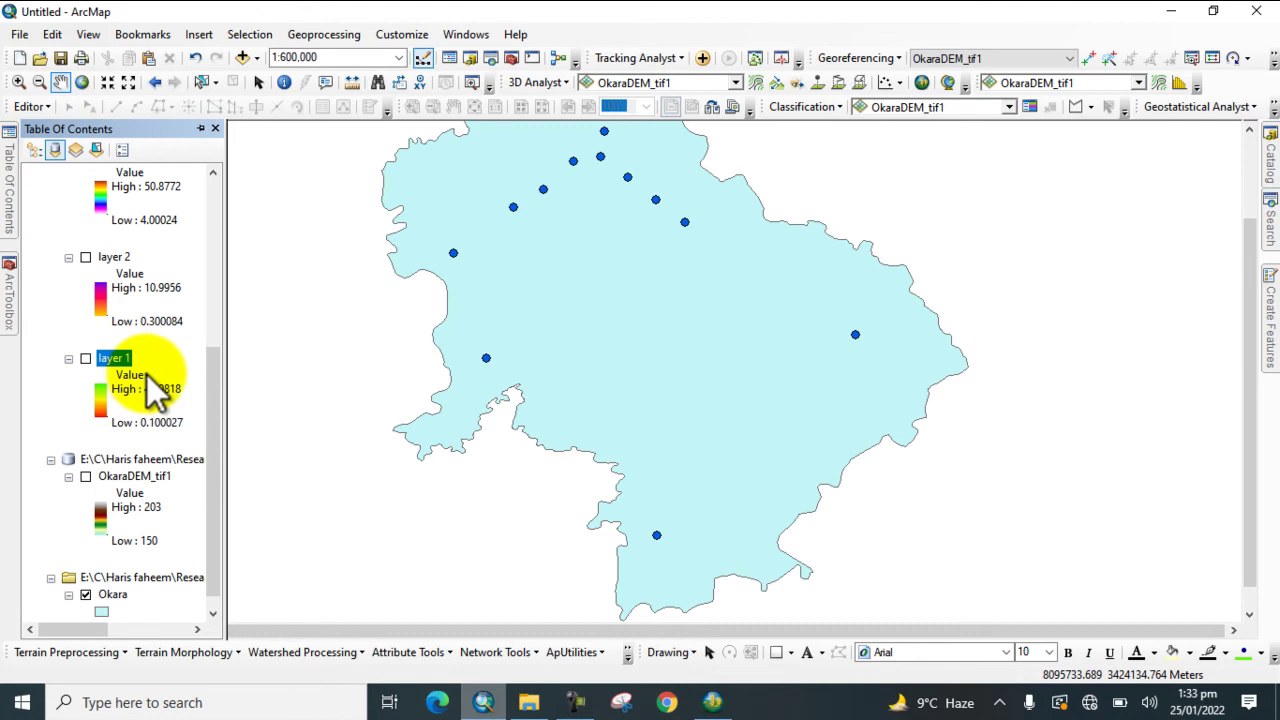
left_click(714, 699)
mouse_move(12, 252)
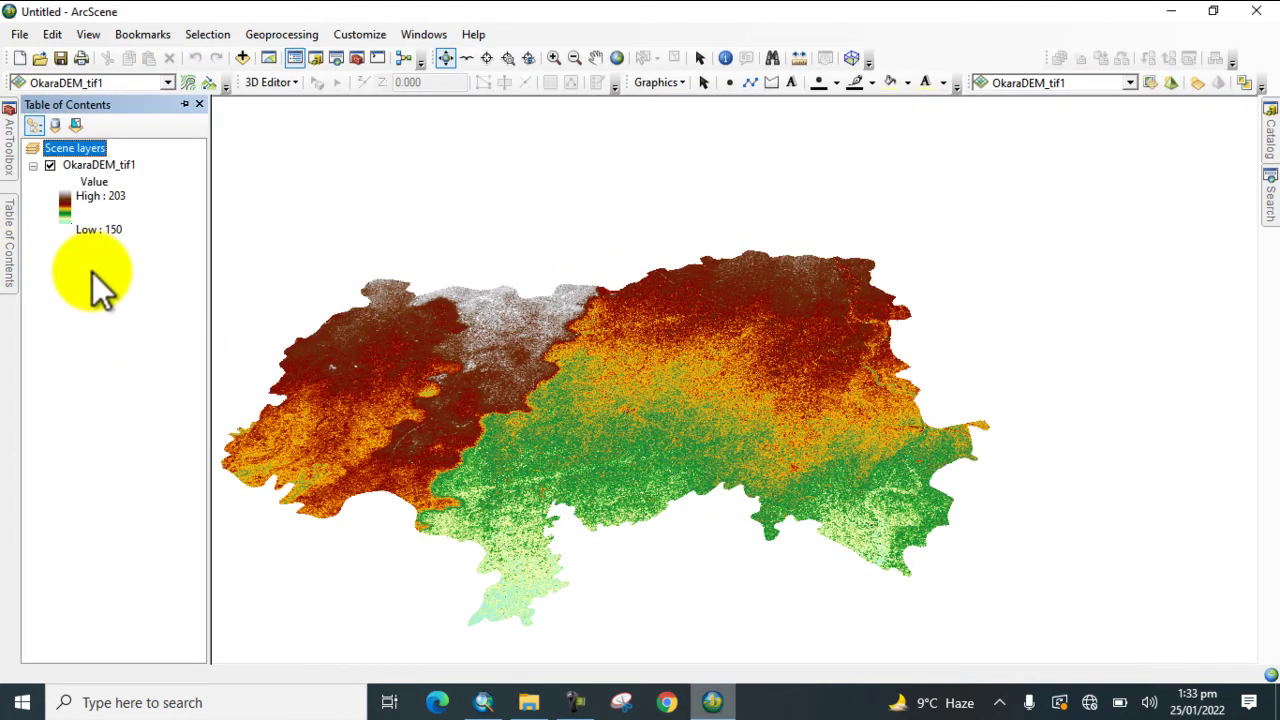
right_click(64, 152)
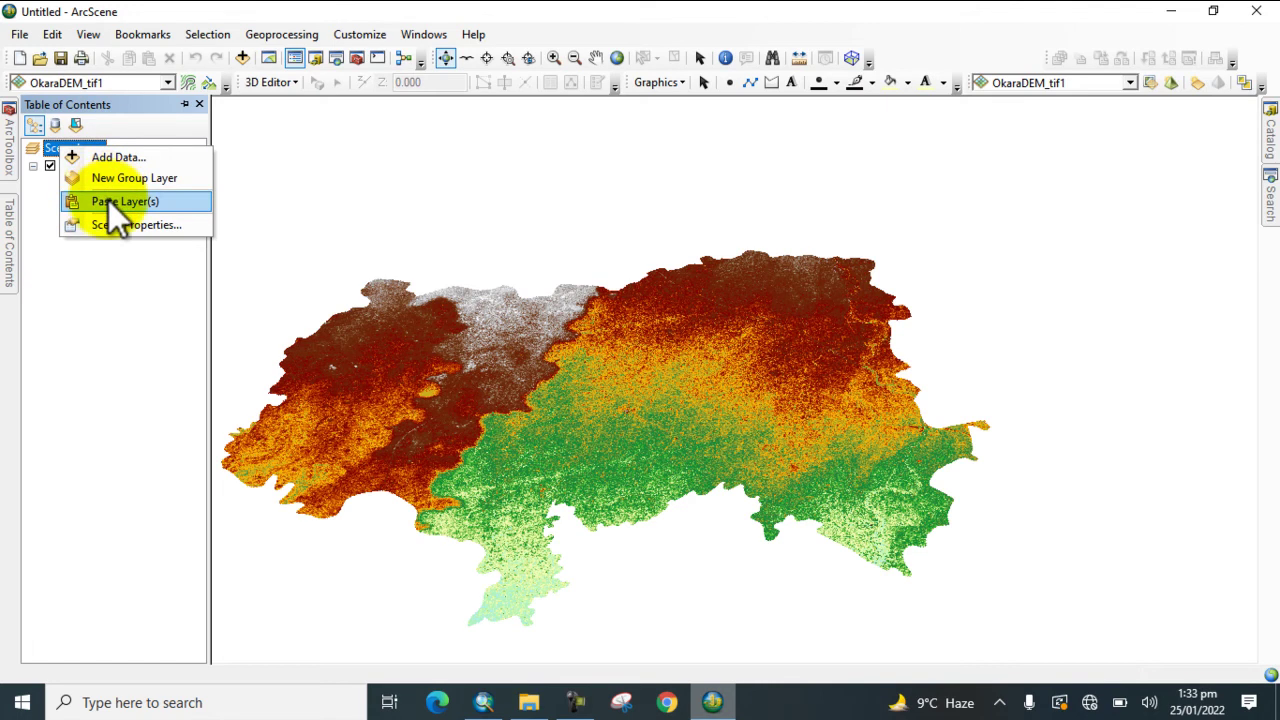
left_click(110, 200)
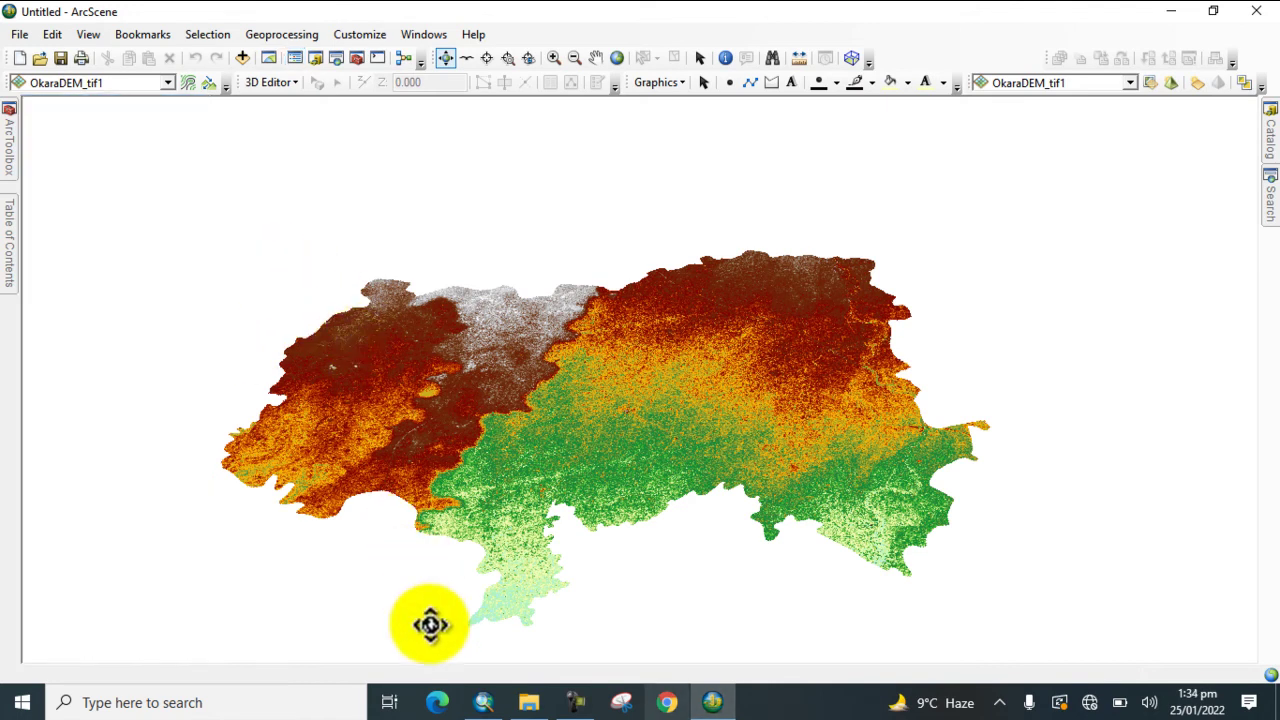
Copy layer 6 from ArcMap and paste it into the ArcScene scene as well
left_click(483, 702)
mouse_move(12, 212)
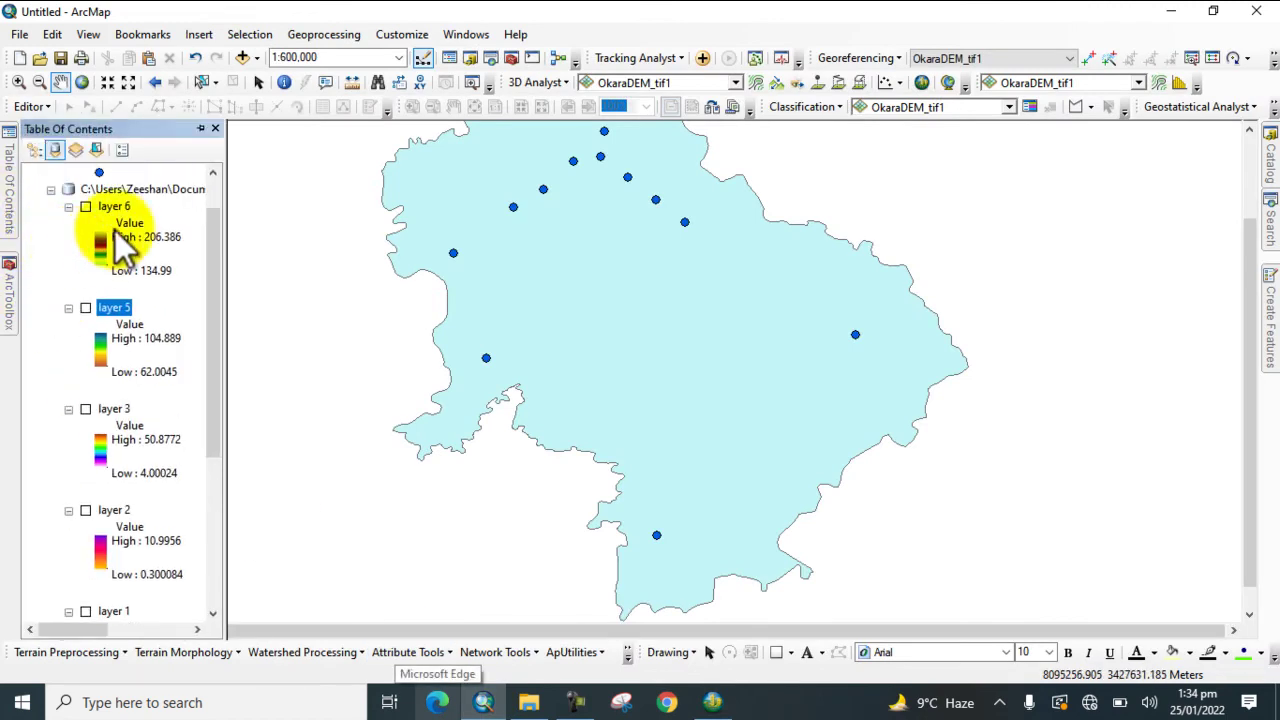
right_click(118, 210)
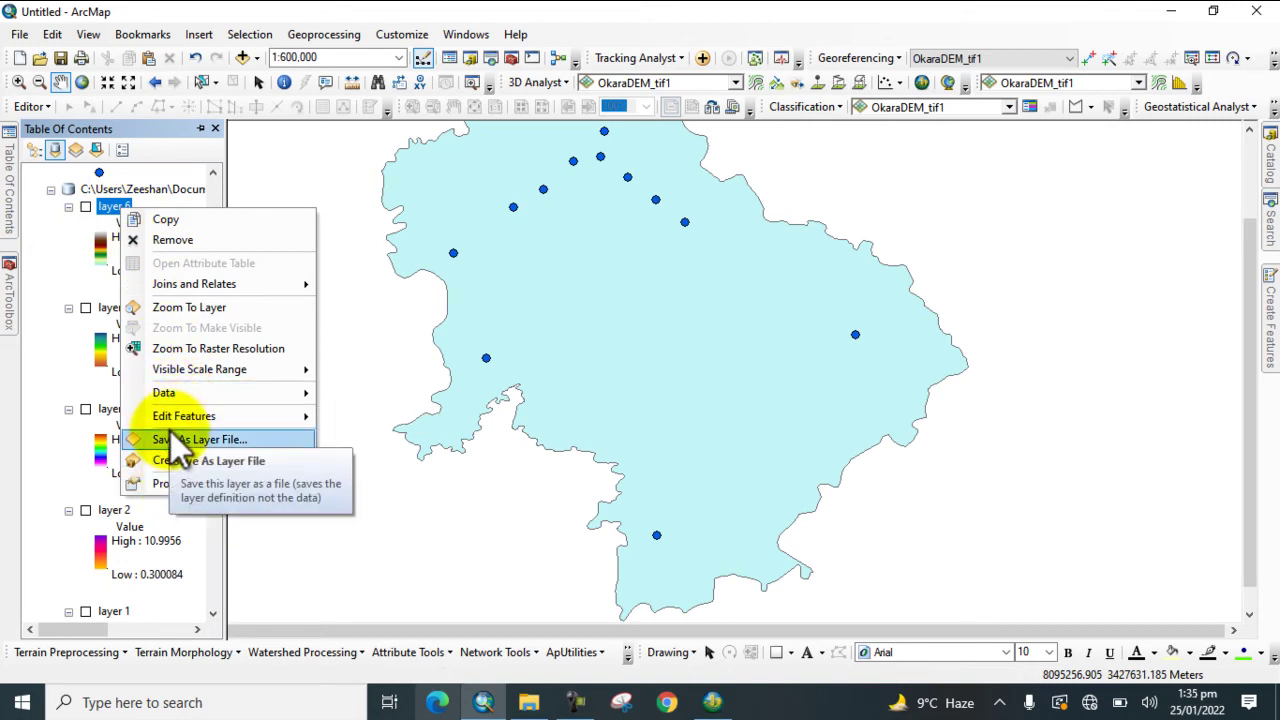
left_click(166, 220)
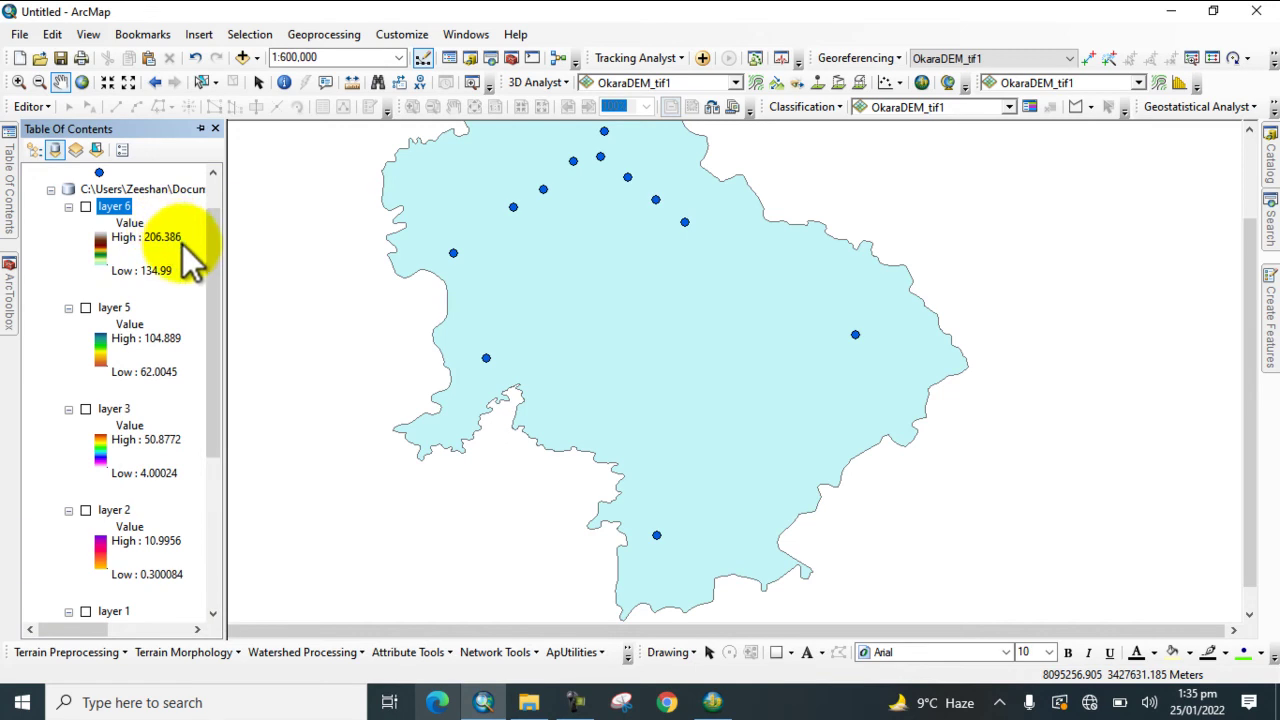
left_click(712, 703)
mouse_move(10, 240)
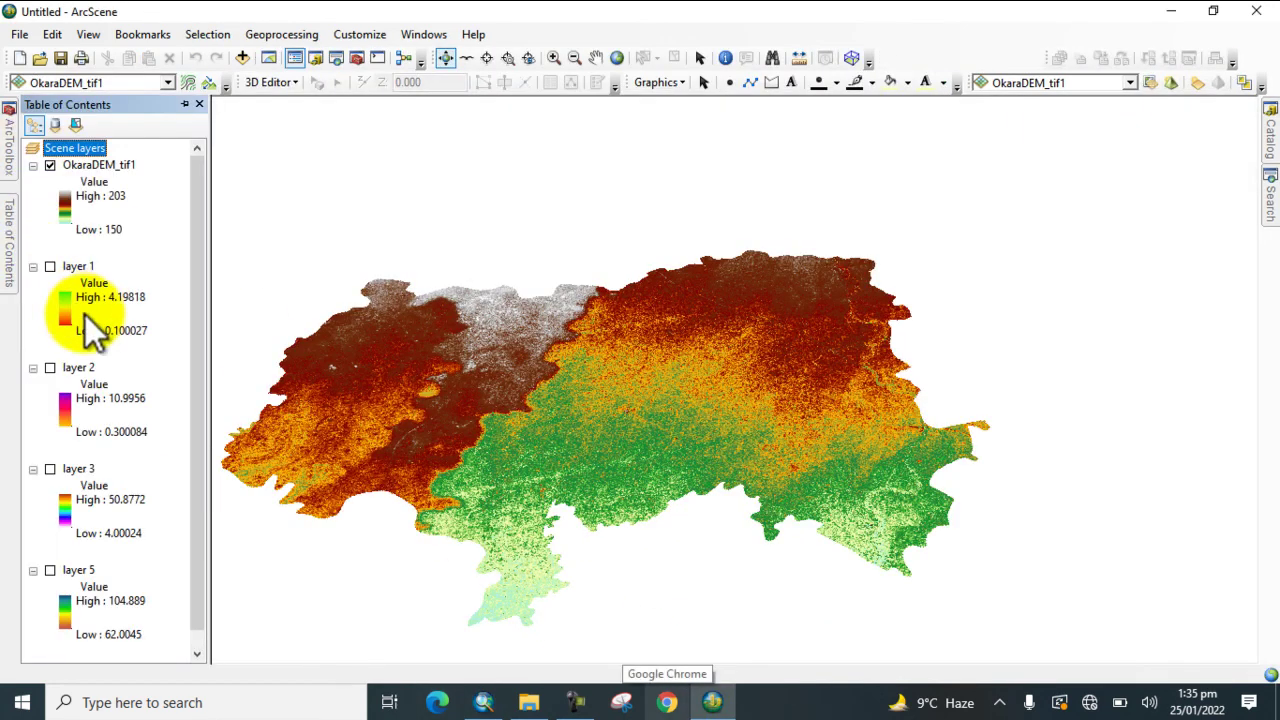
right_click(71, 147)
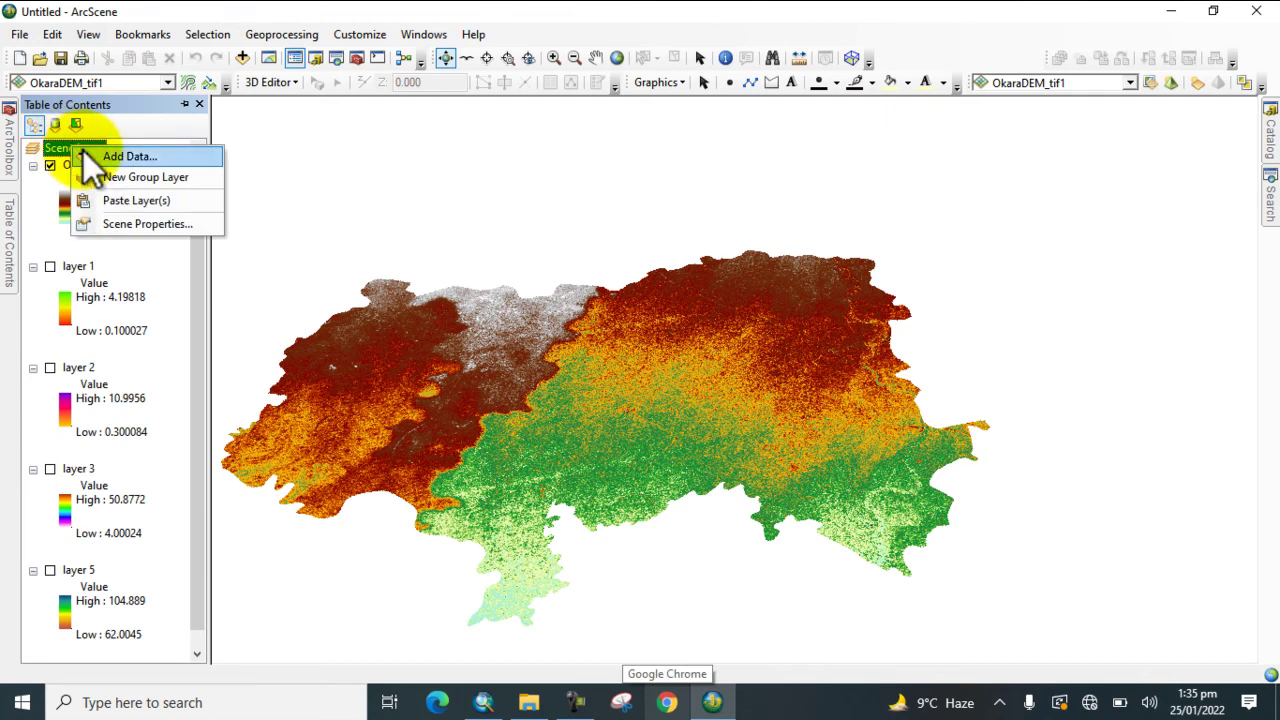
left_click(118, 199)
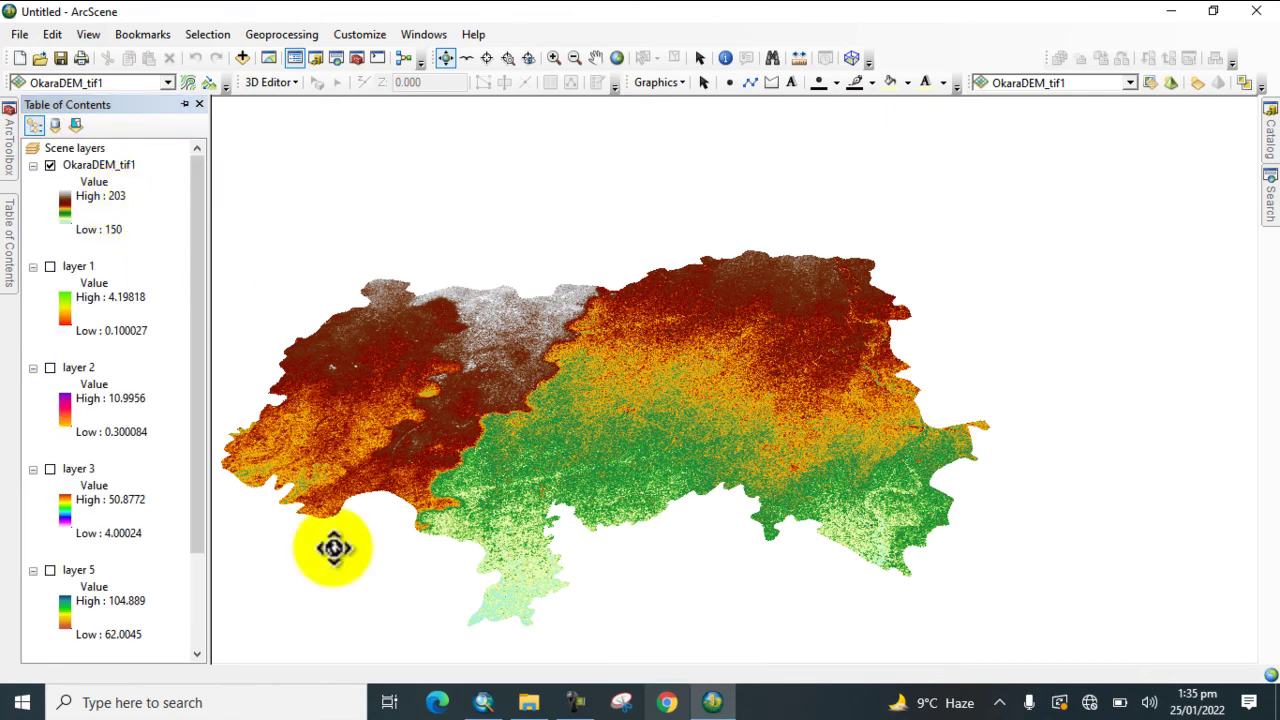
Copy the Aquifert layer from ArcMap's Table of Contents and return to ArcScene
left_click(481, 699)
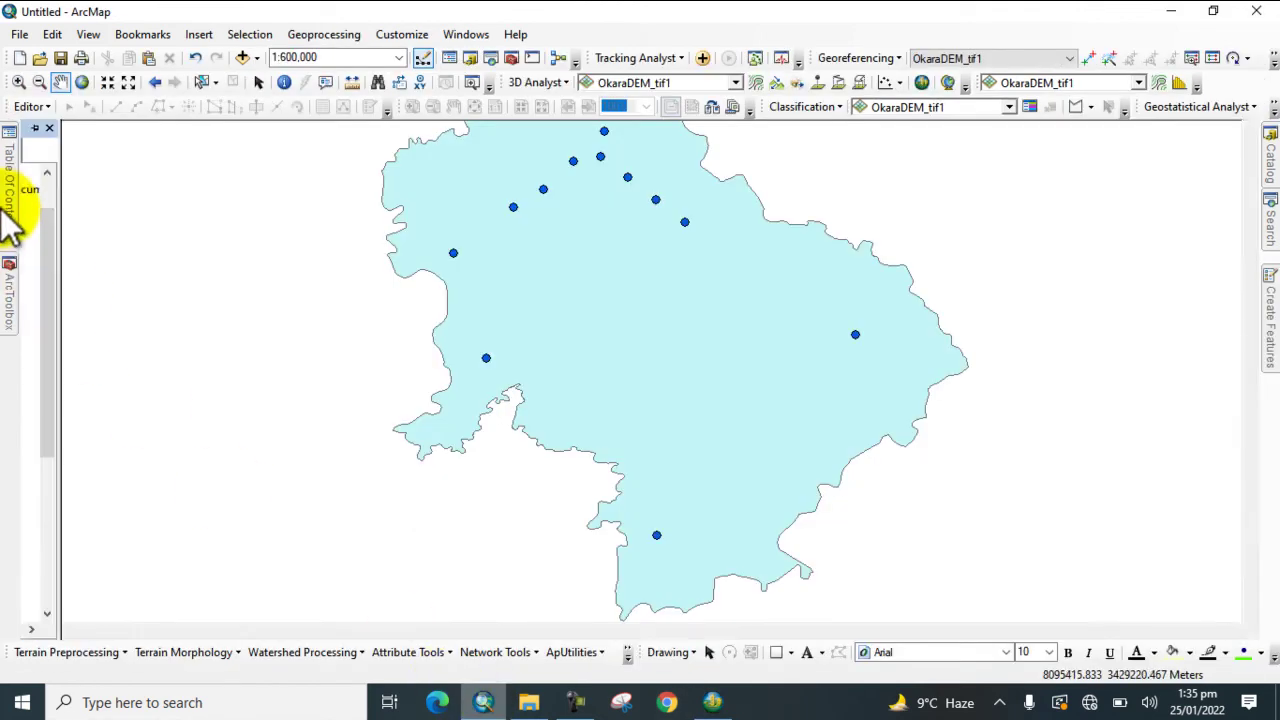
left_click(14, 195)
scroll(97, 180, "up", 1)
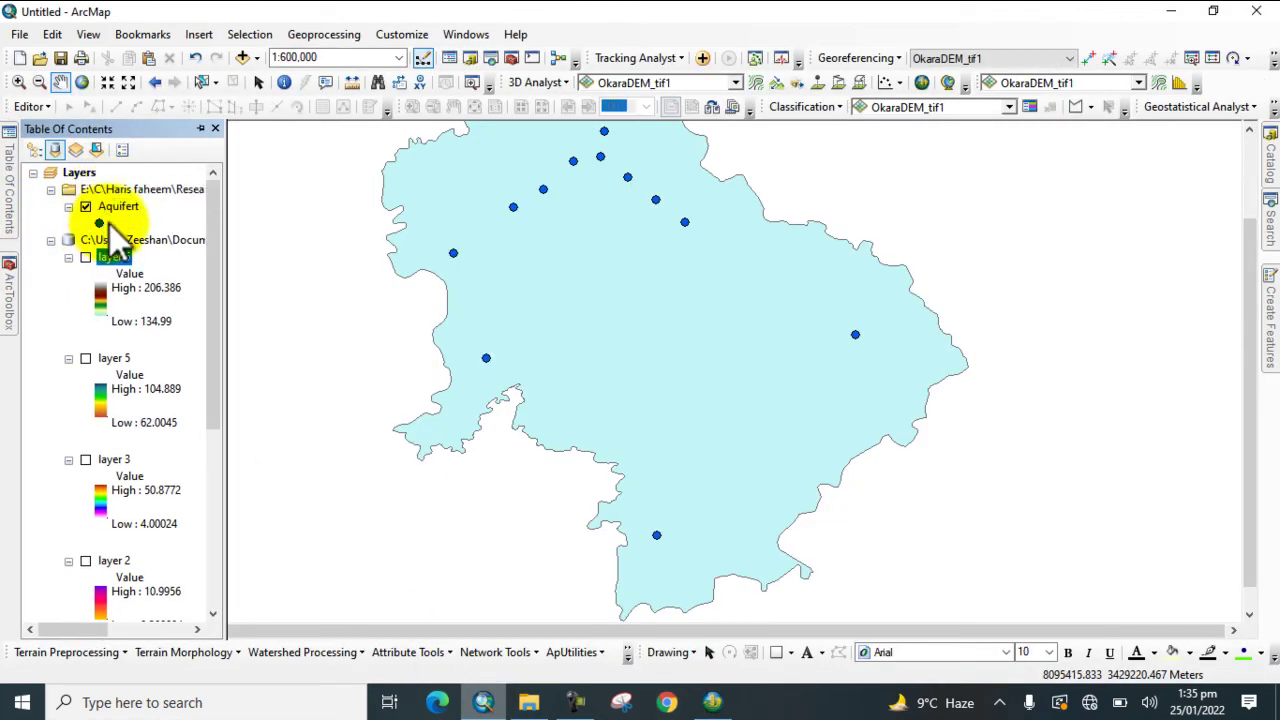
right_click(118, 212)
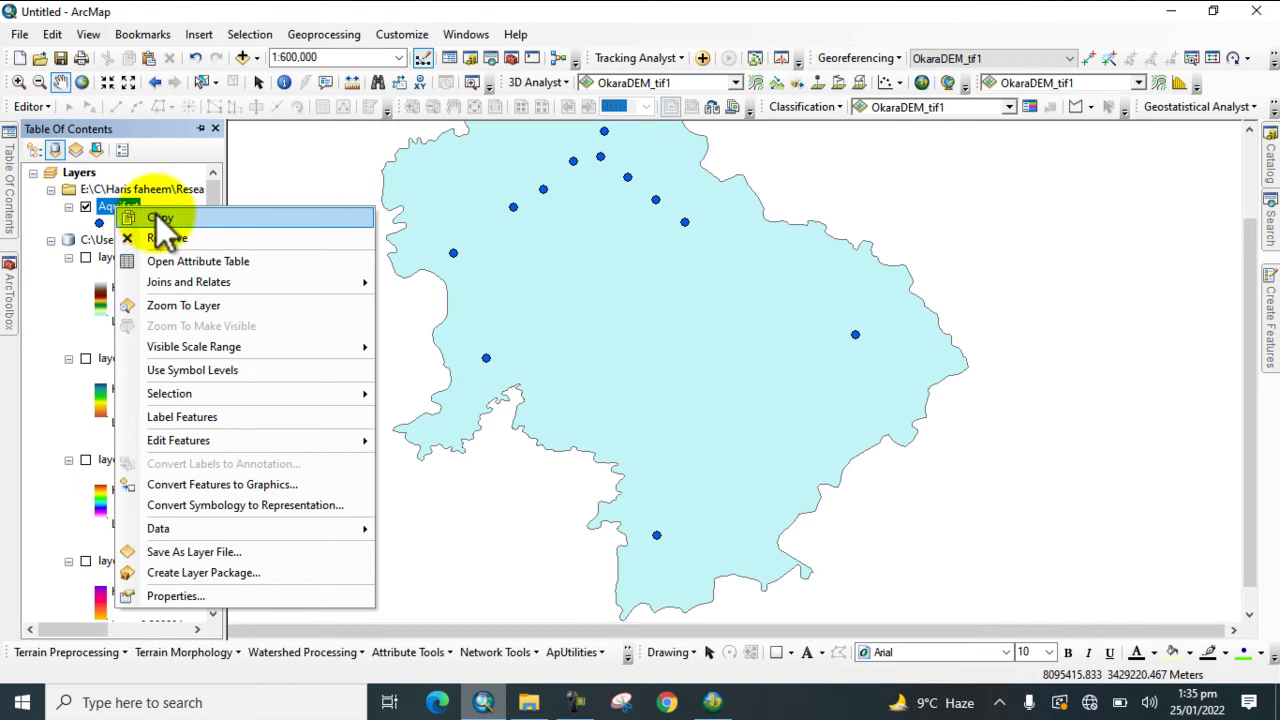
left_click(160, 214)
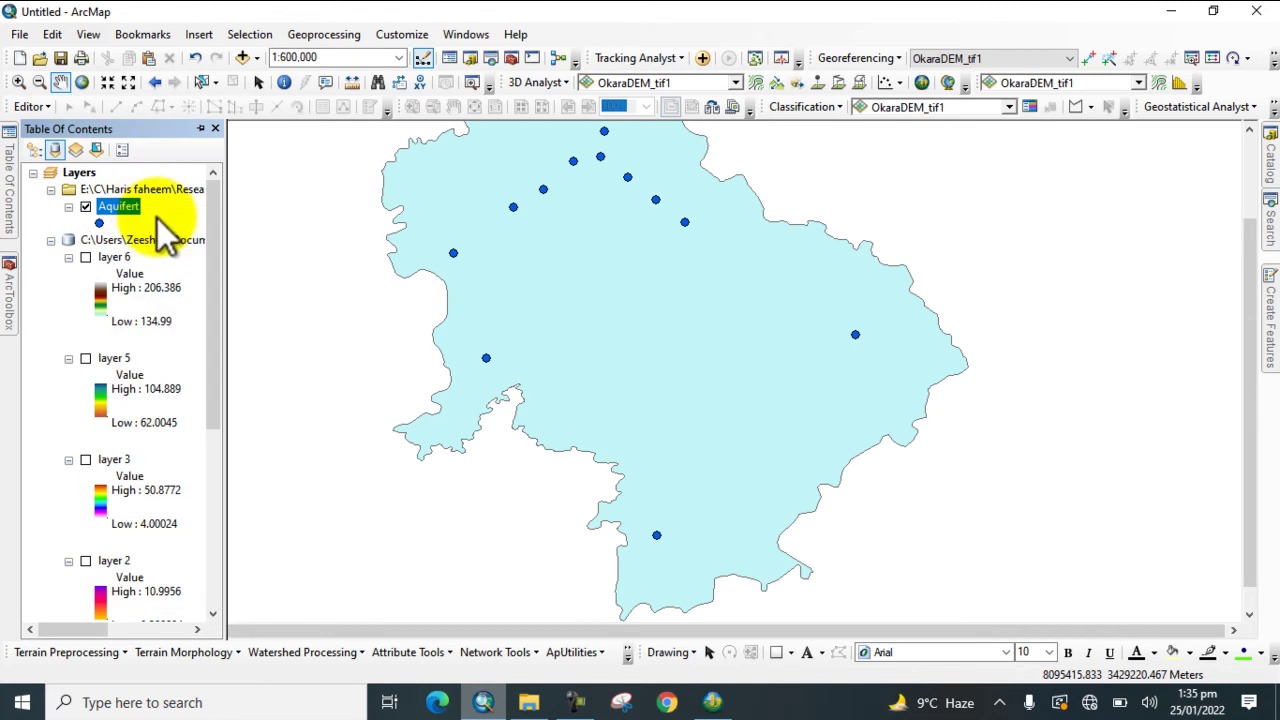
left_click(712, 702)
Paste the Aquifert well points into the scene layers
left_click(10, 225)
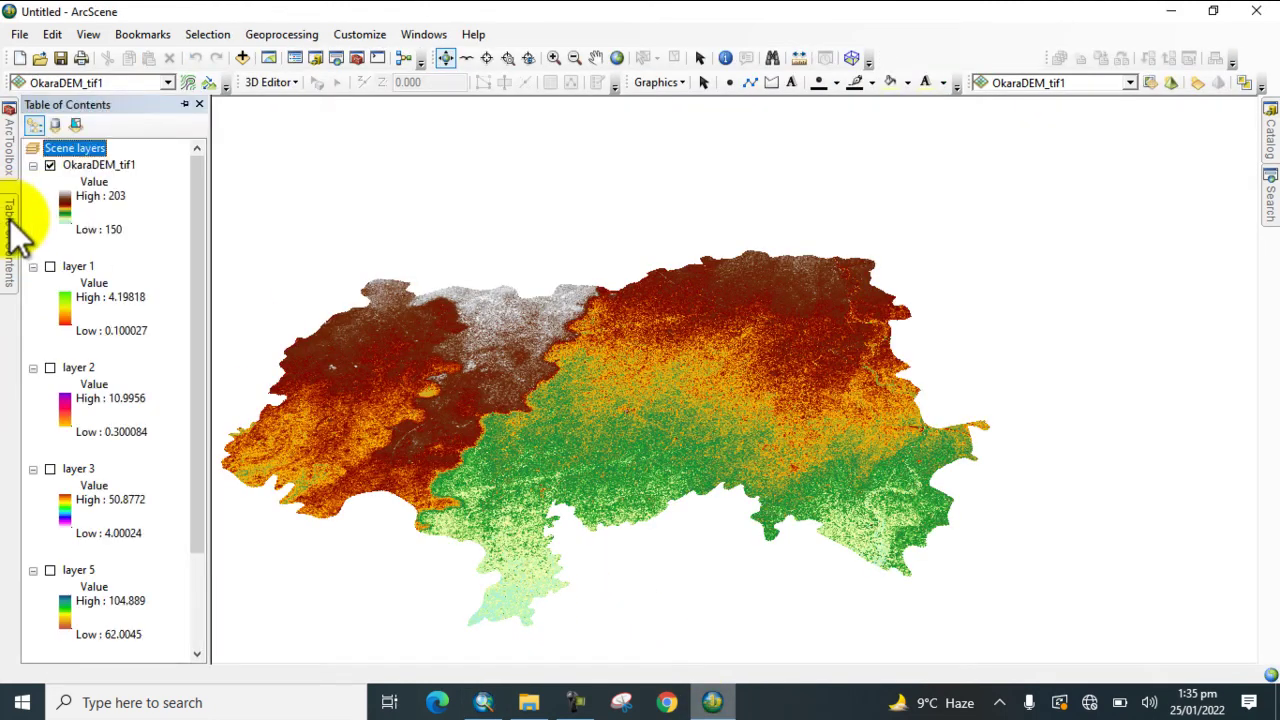
right_click(57, 152)
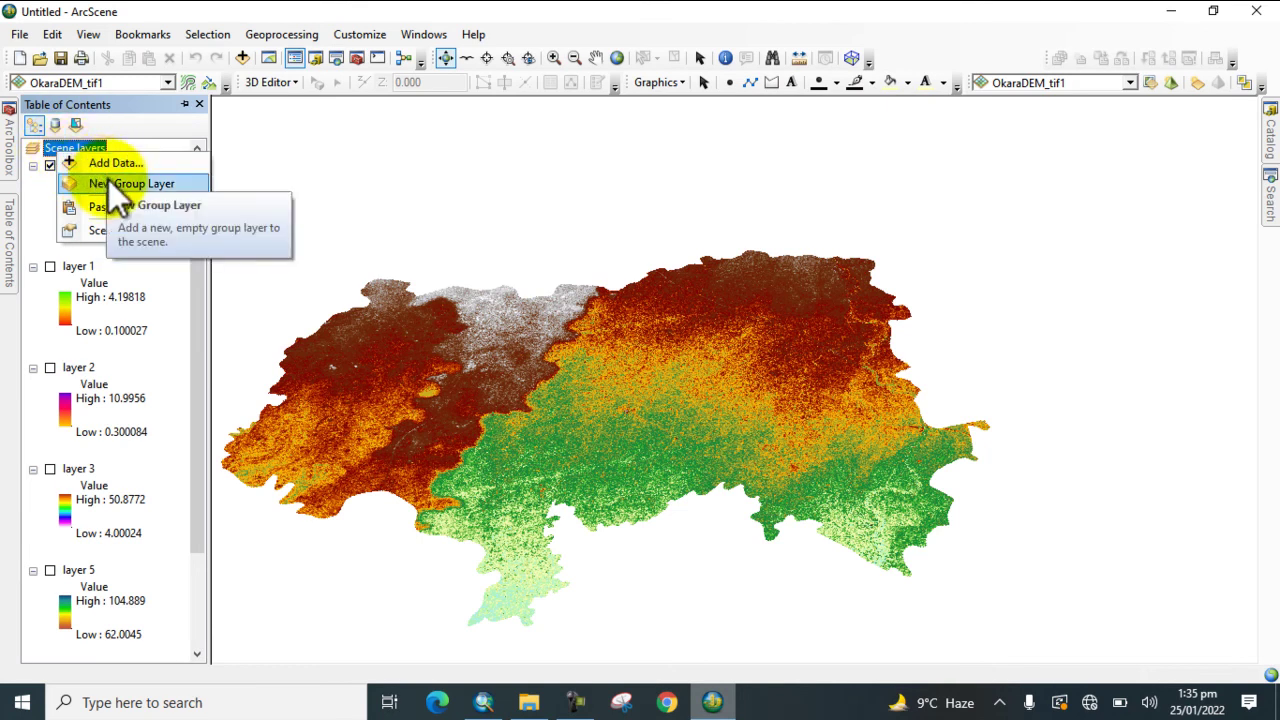
left_click(118, 208)
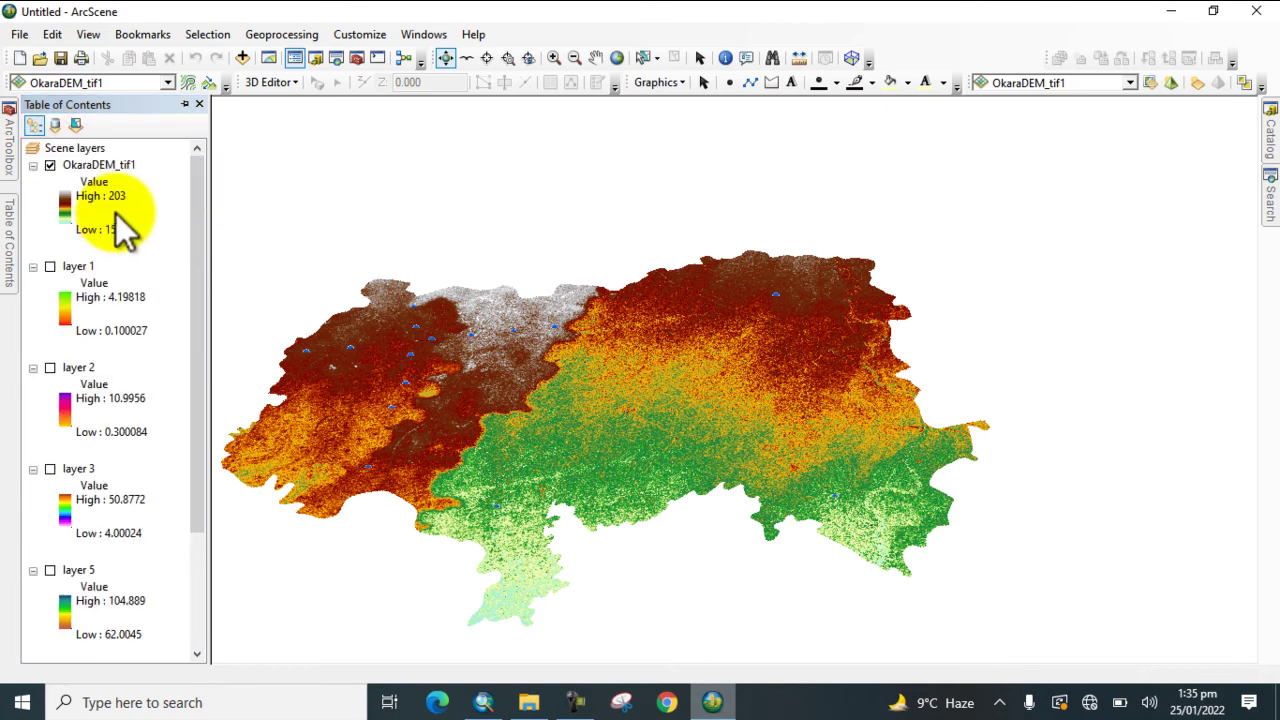
Tilt the scene to an oblique view and switch on layer 1
left_click_drag(534, 366, 469, 328)
mouse_move(9, 243)
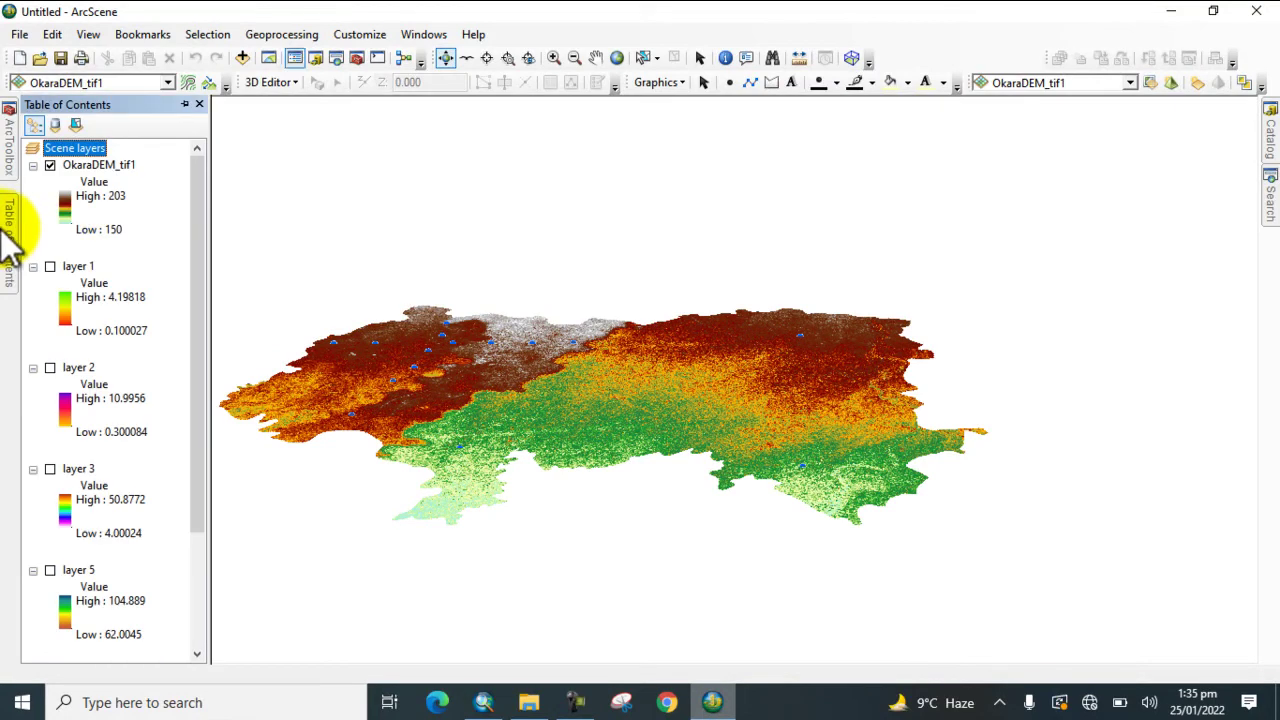
left_click(49, 267)
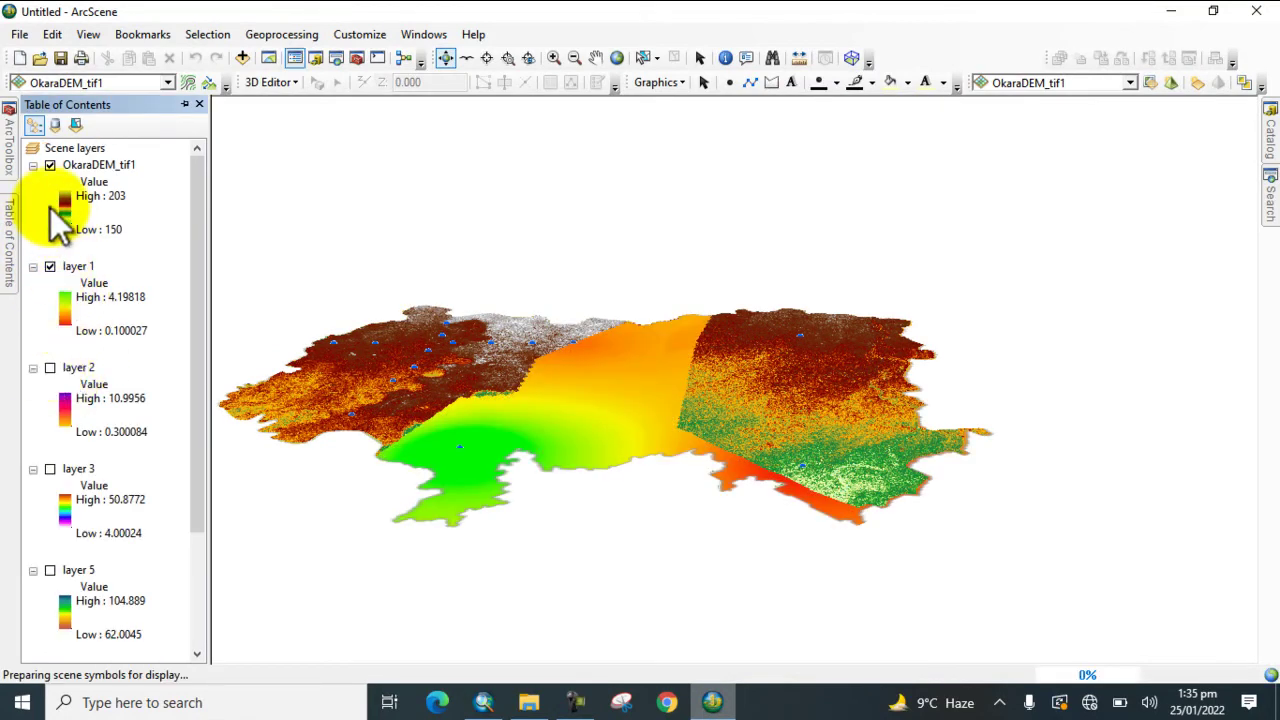
Float OkaraDEM_tif1 on a custom surface with factor 0.0010 and offset 0.5
double_click(74, 166)
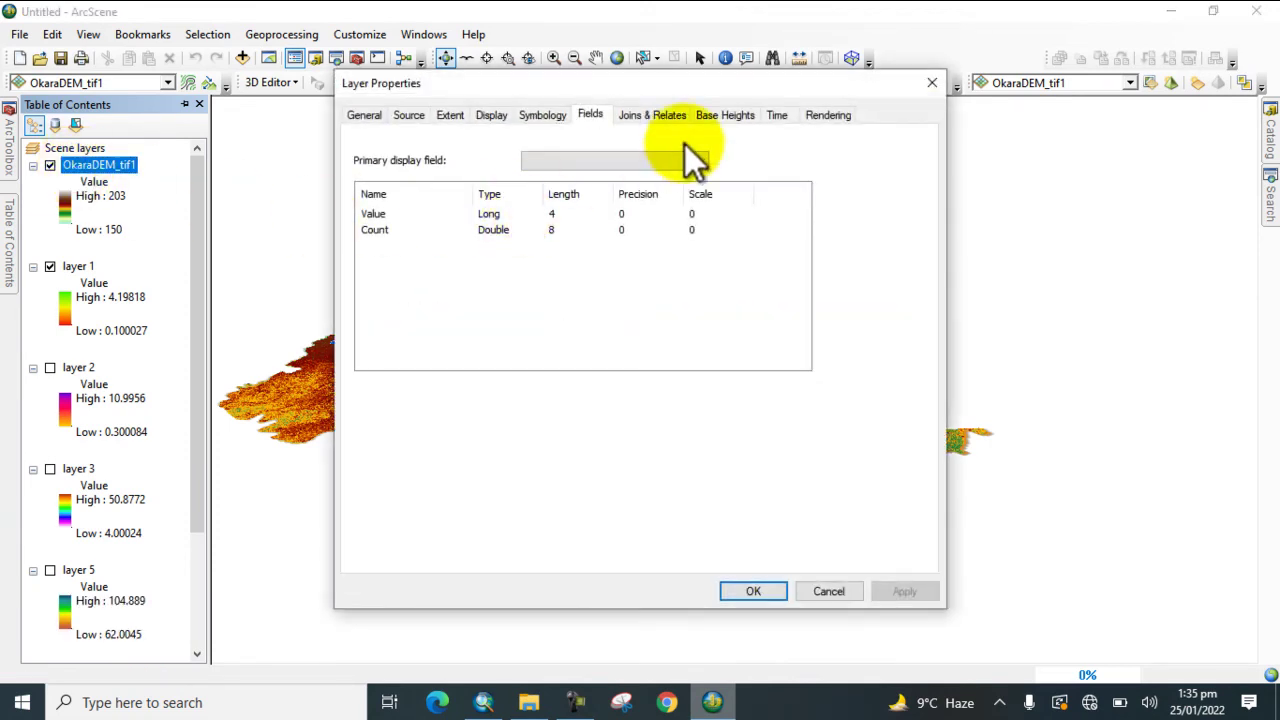
left_click(721, 114)
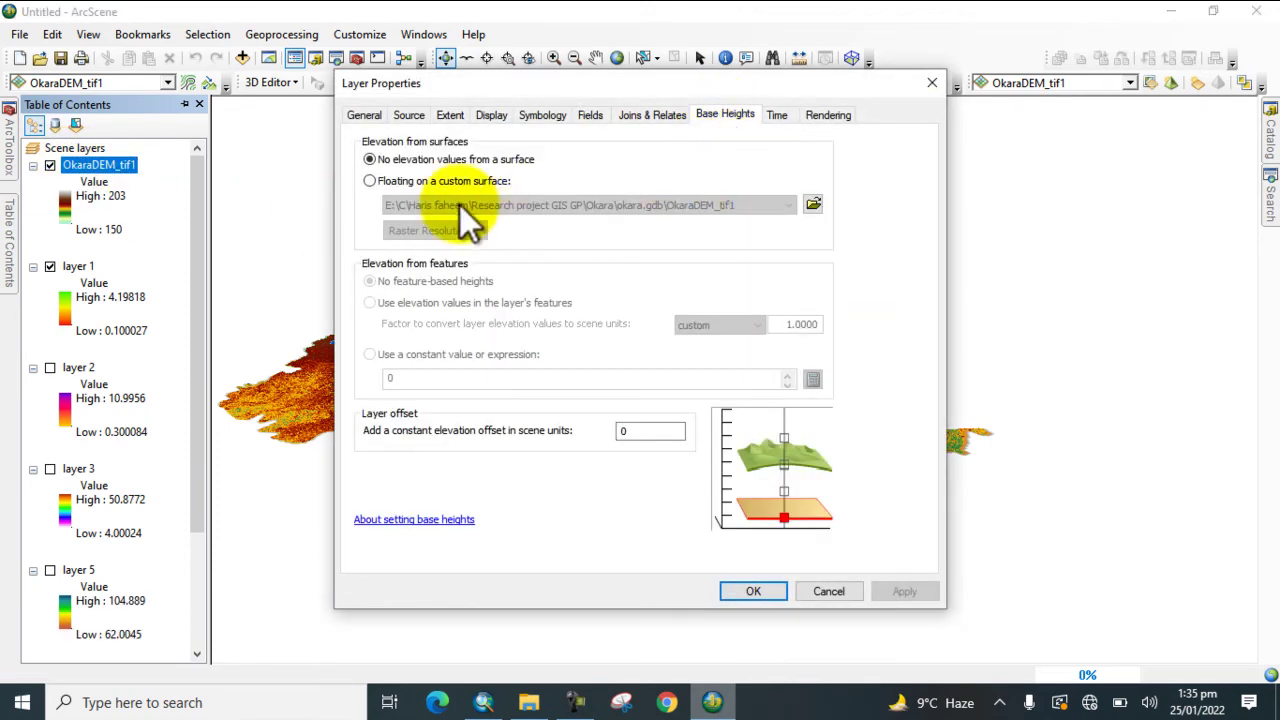
left_click(369, 181)
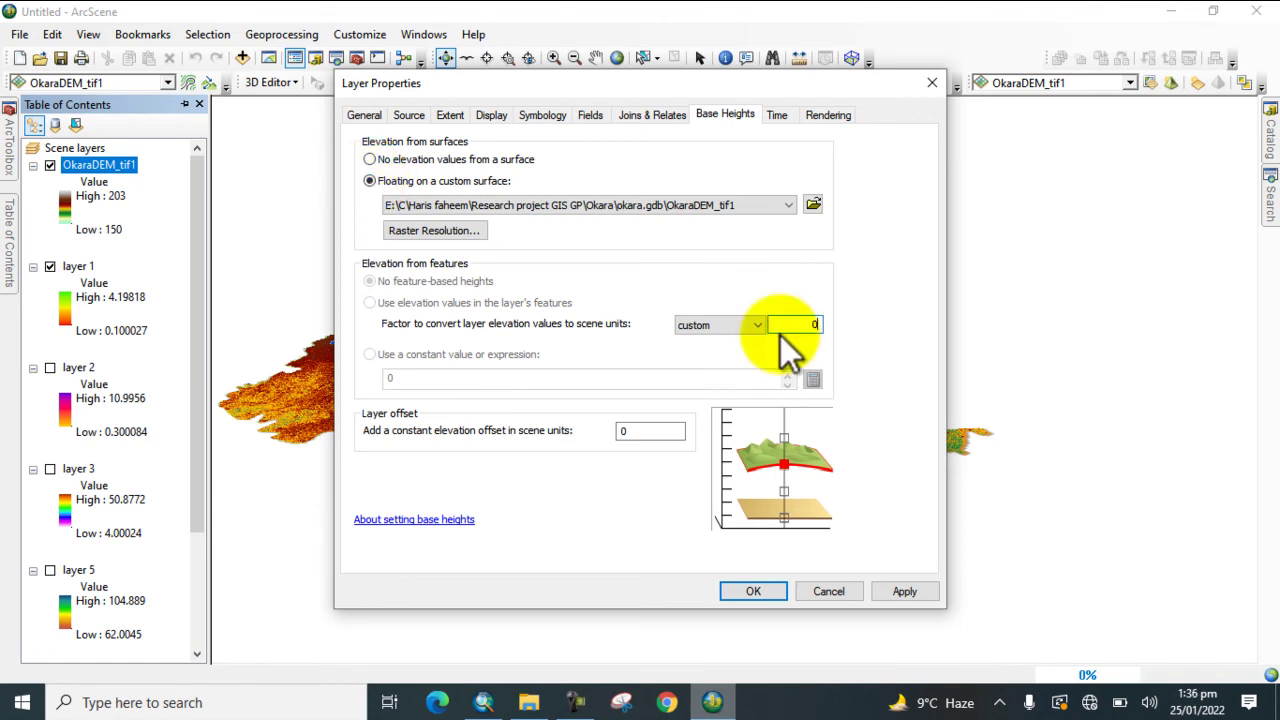
left_click(640, 431)
type(".5")
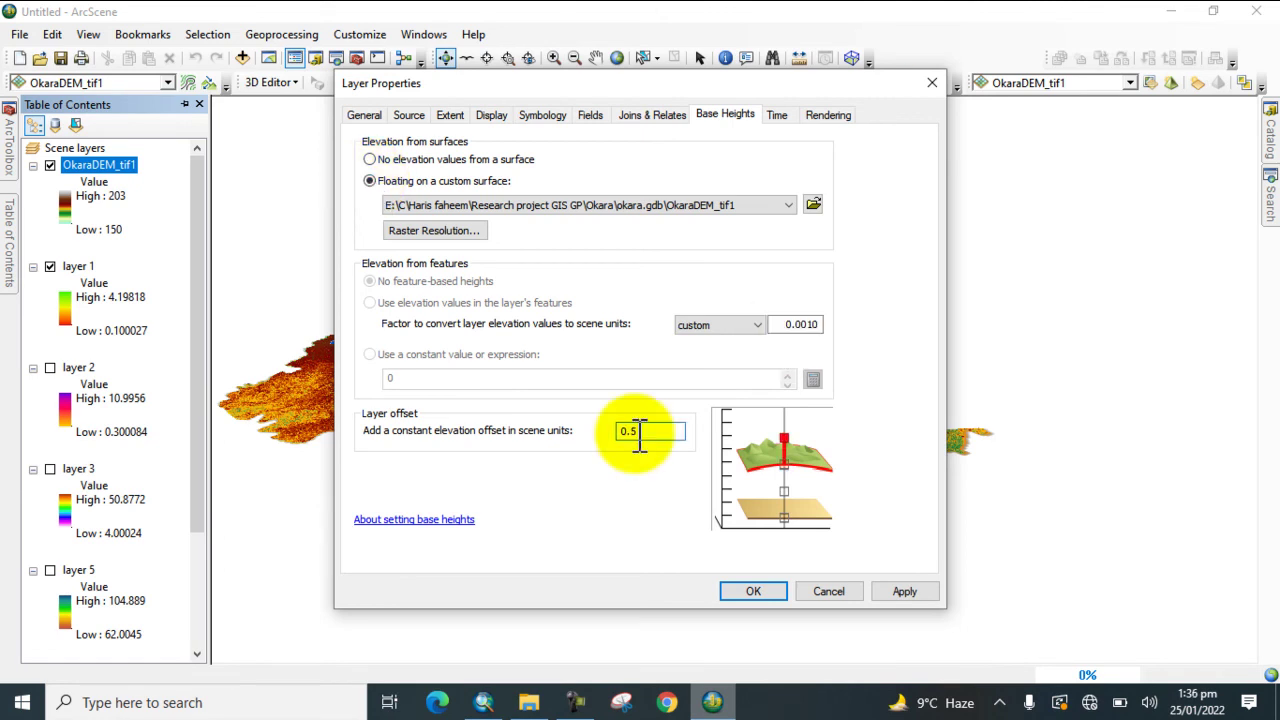
left_click(725, 587)
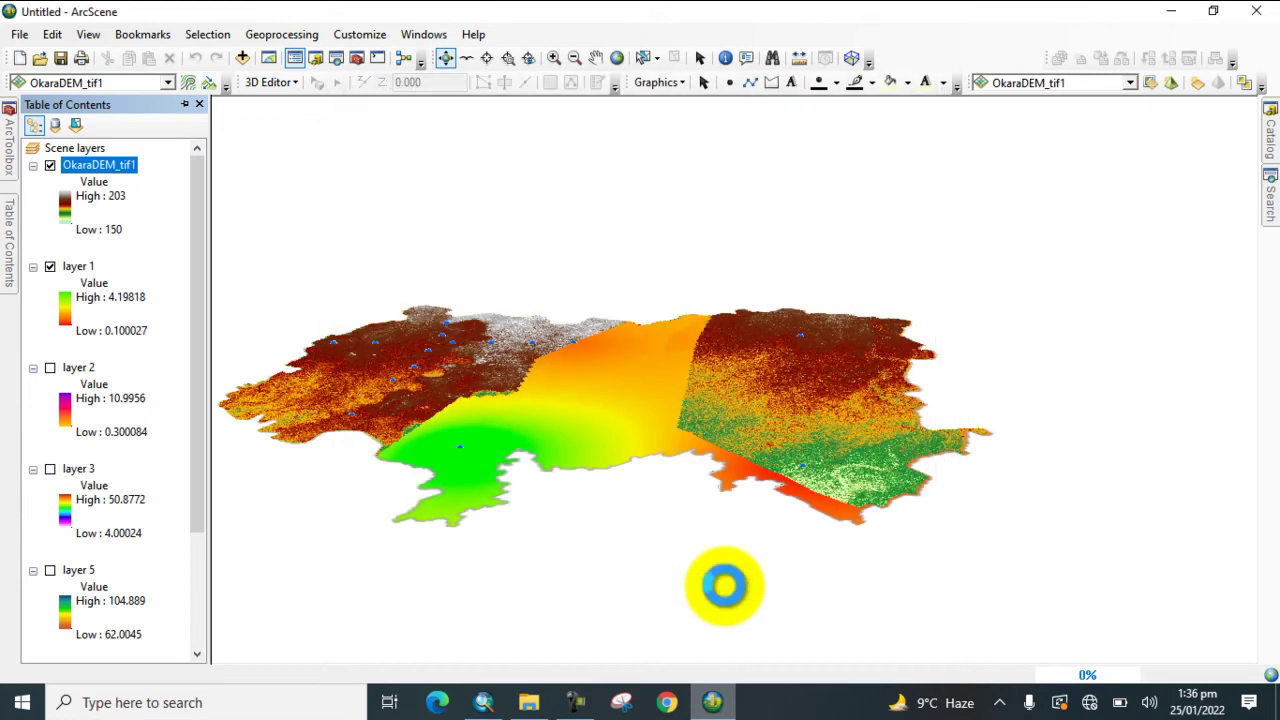
left_click_drag(566, 416, 546, 365)
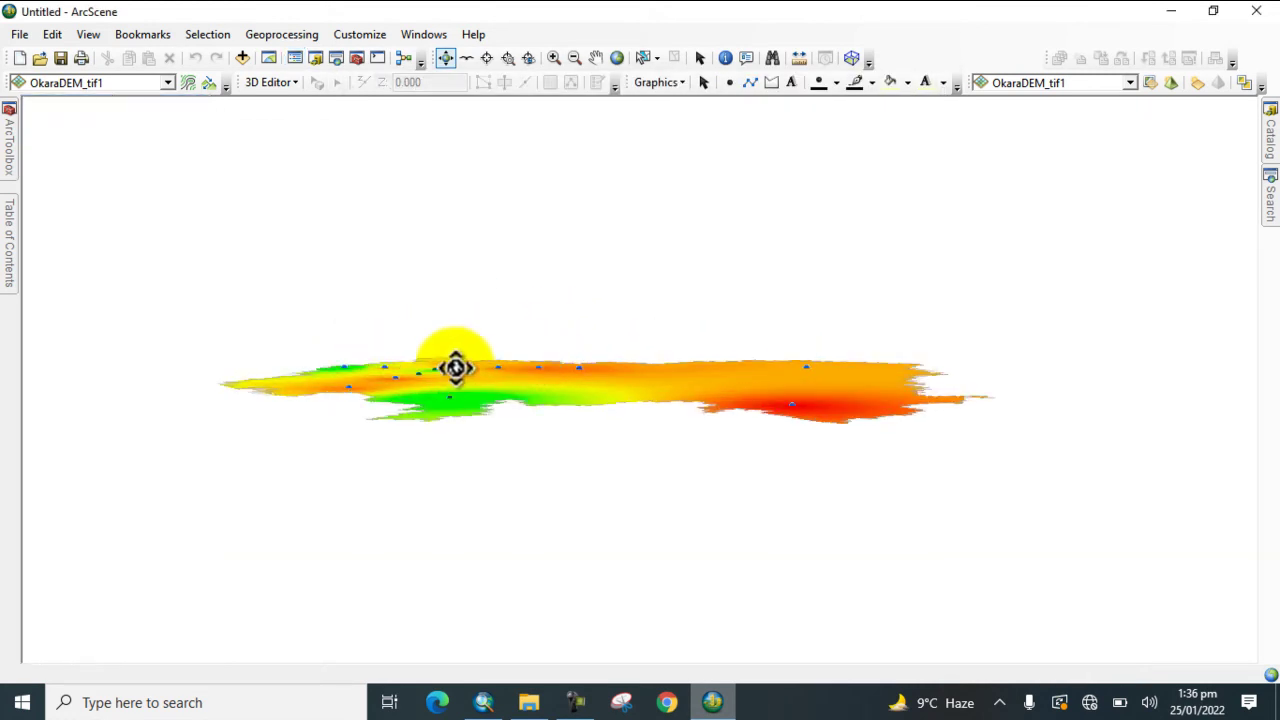
Set layer 1 floating on the Idw_shp1 surface with elevation factor 0.0009
mouse_move(12, 240)
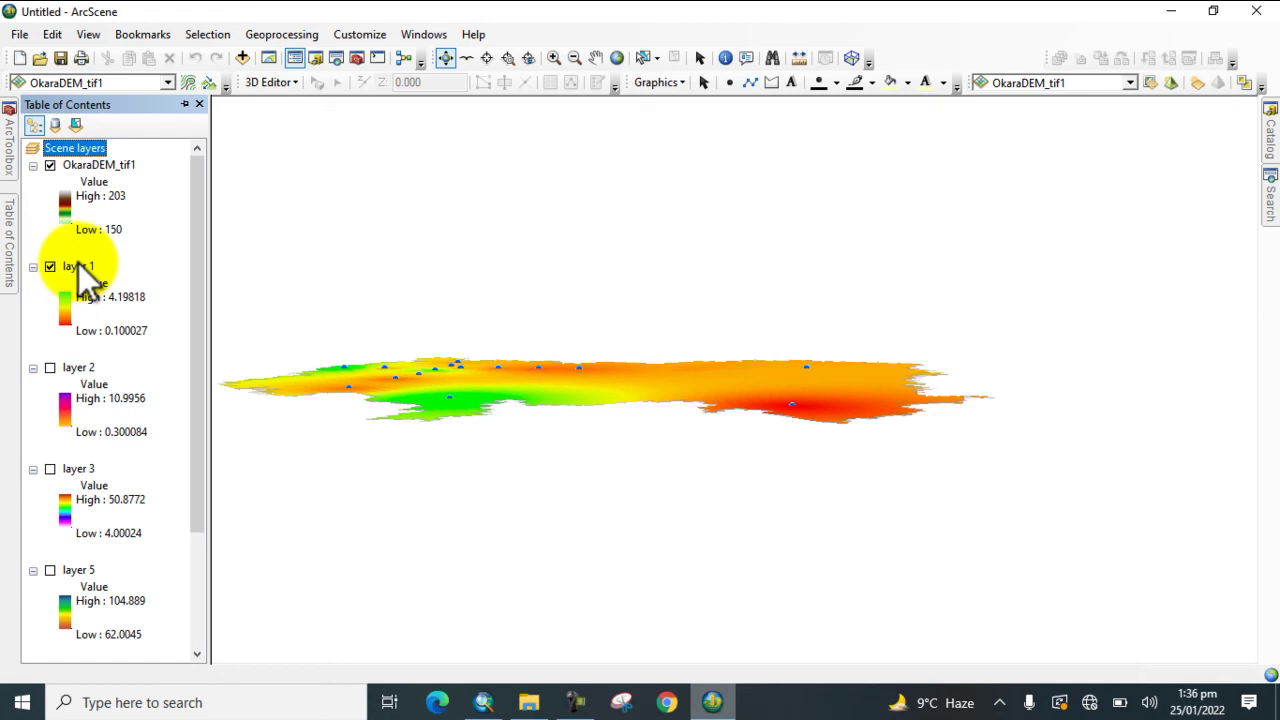
double_click(80, 268)
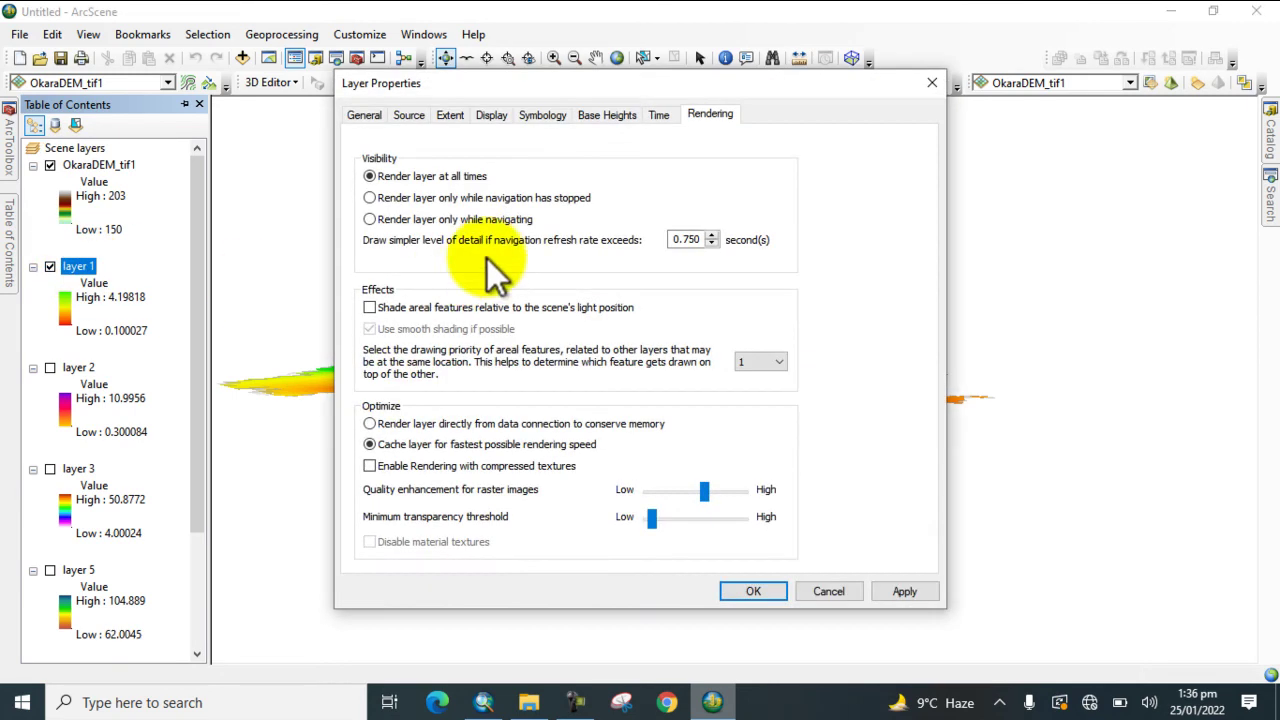
left_click(600, 116)
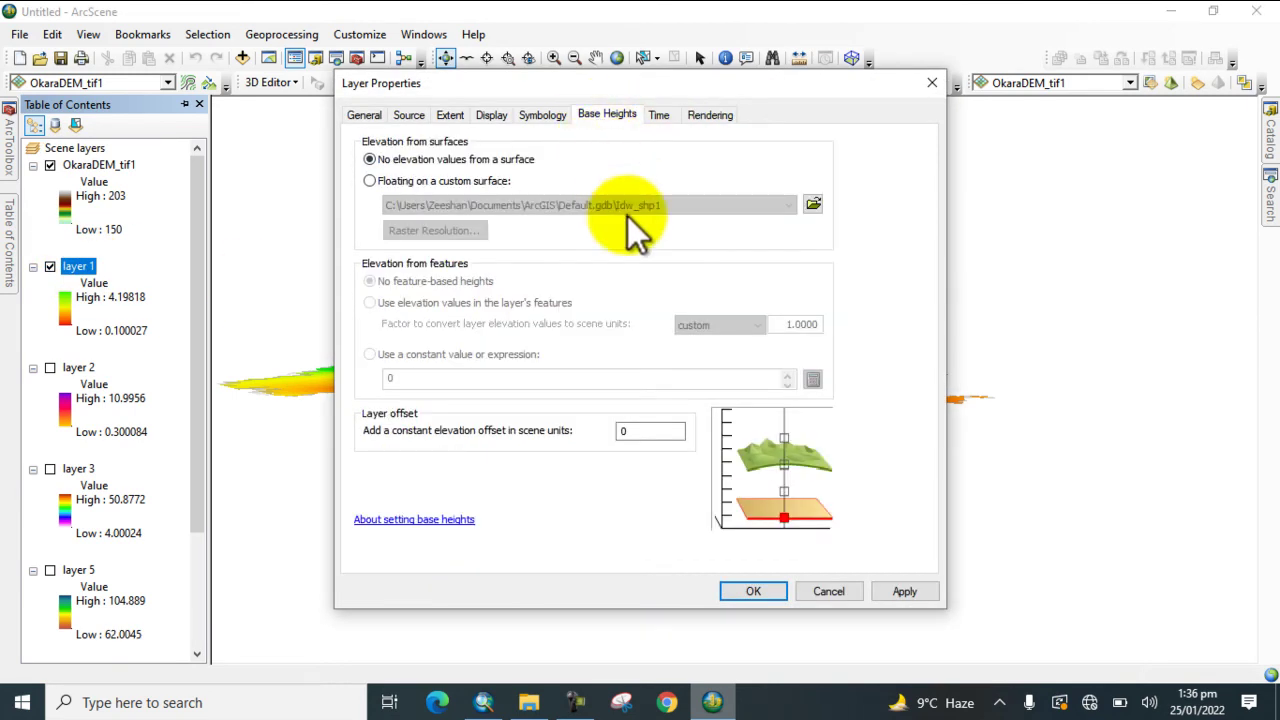
left_click(370, 180)
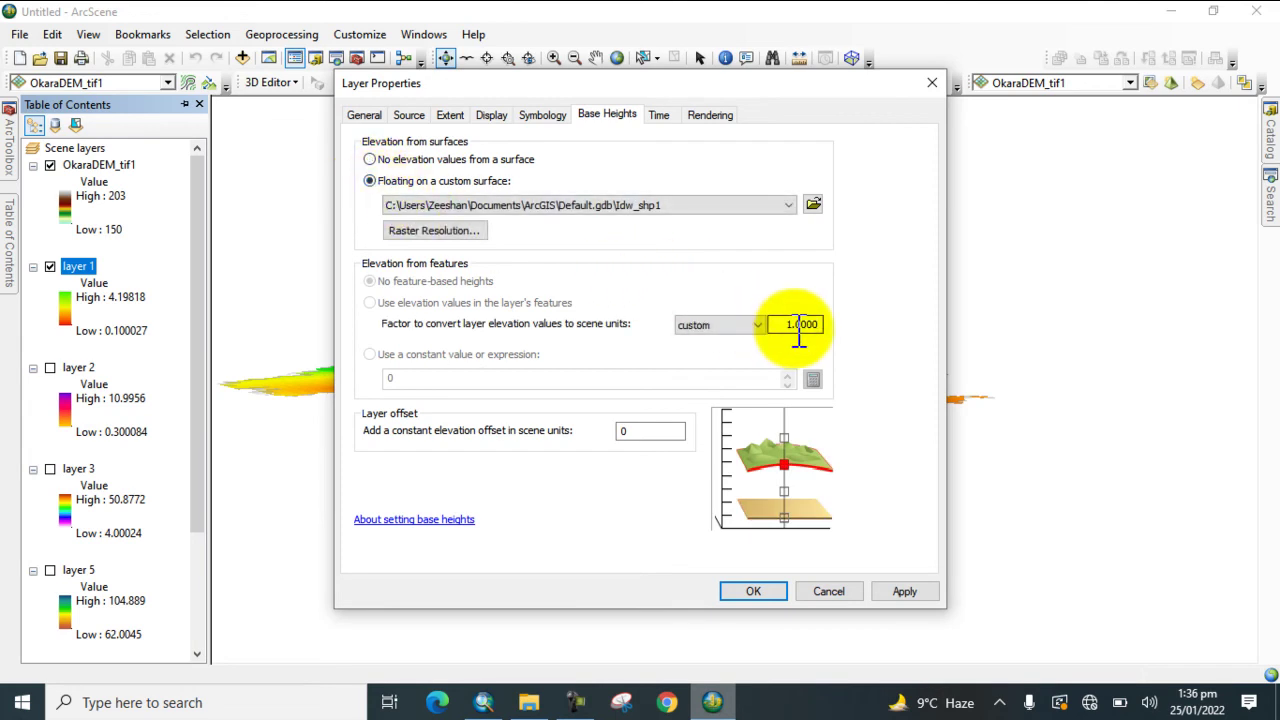
type("0.0009")
left_click(645, 432)
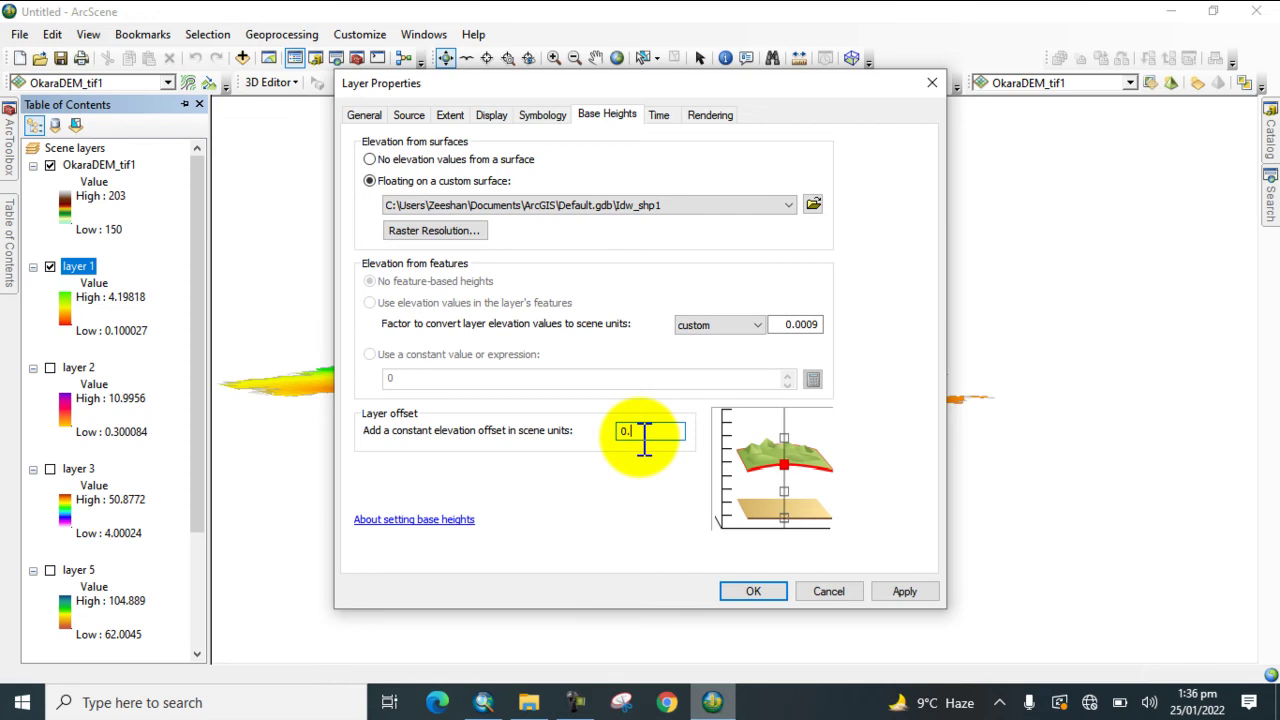
Give layer 1 a 0.65 elevation offset and apply its base heights
type("0.65")
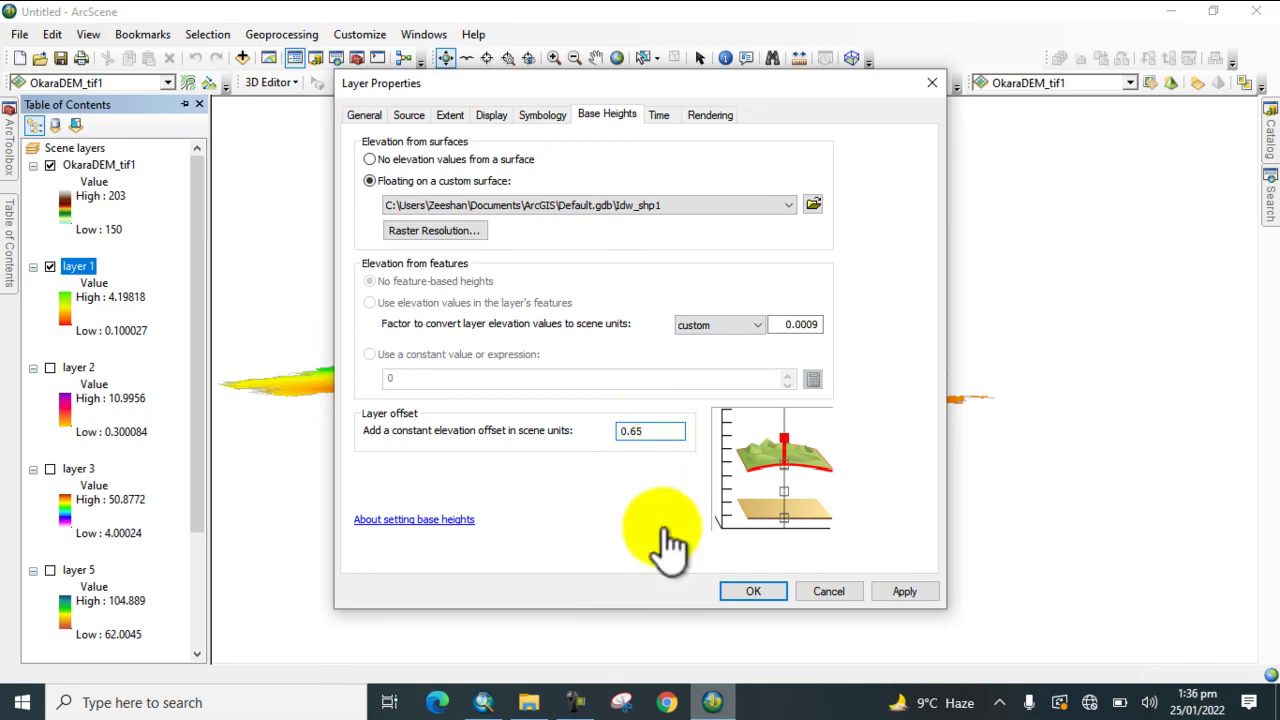
left_click(742, 589)
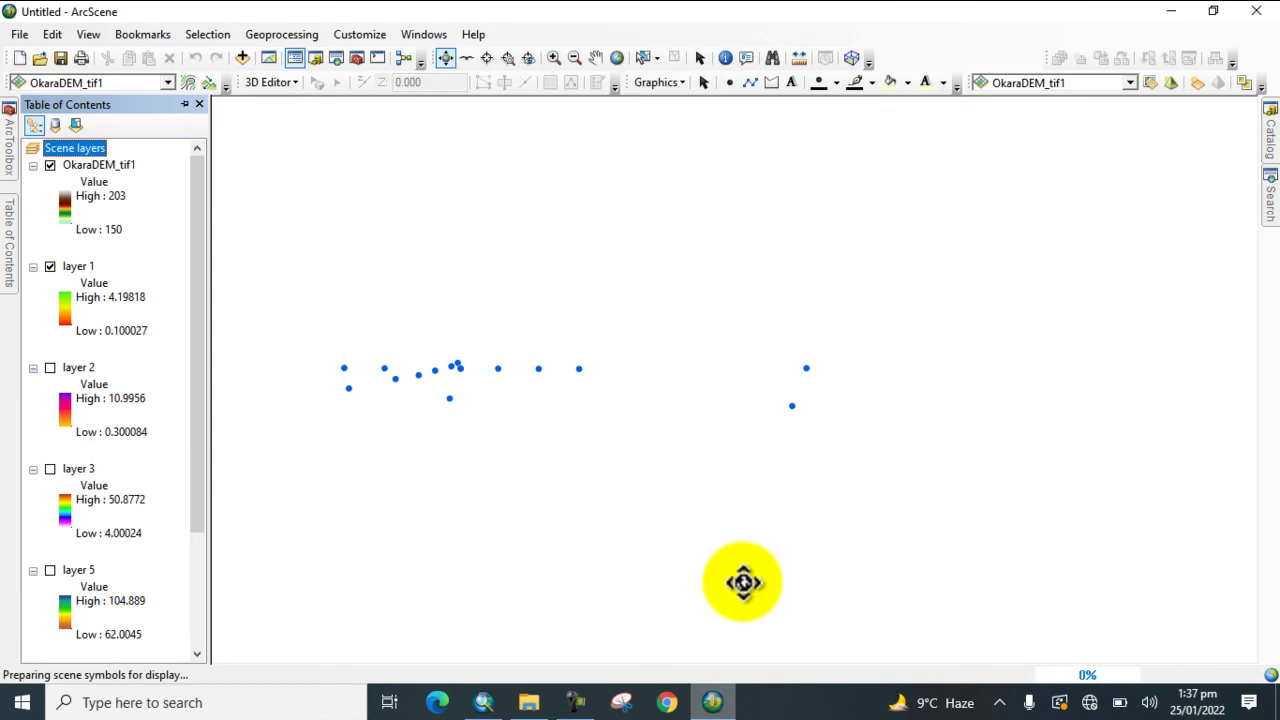
left_click_drag(531, 398, 218, 379)
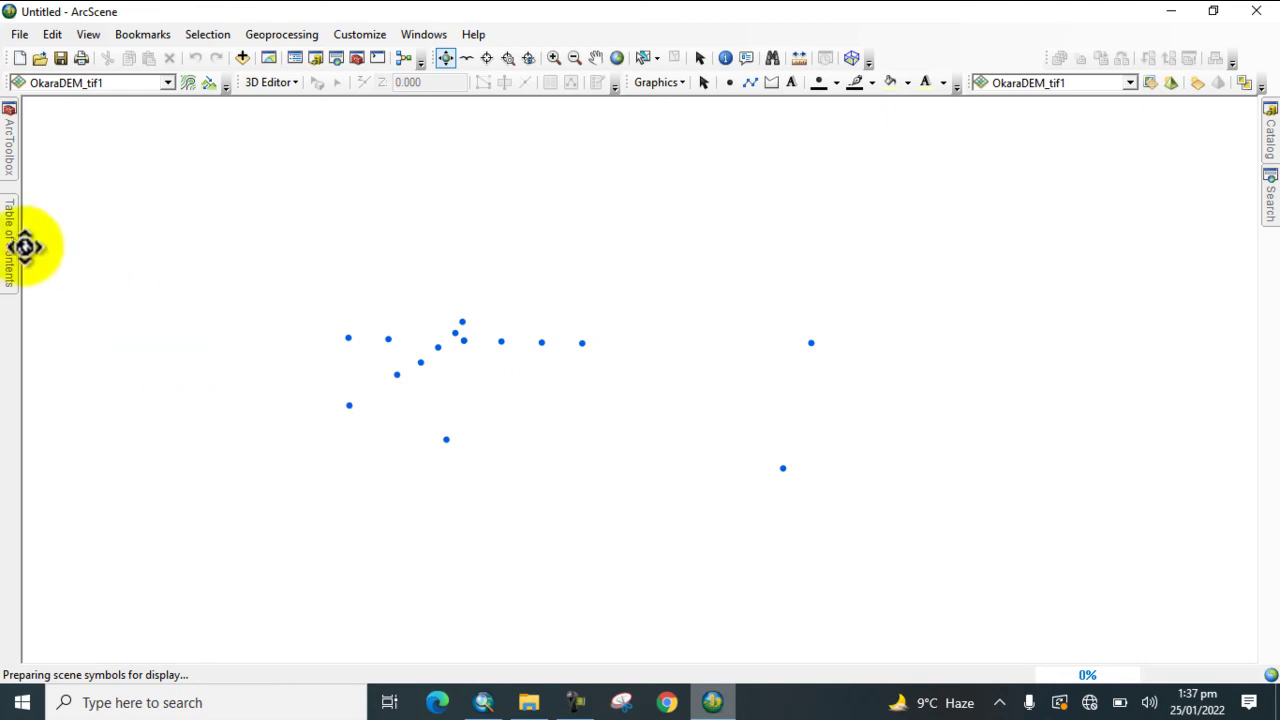
Switch on layers 2, 3 and 5 and orbit to see the DEM floating above
mouse_move(12, 258)
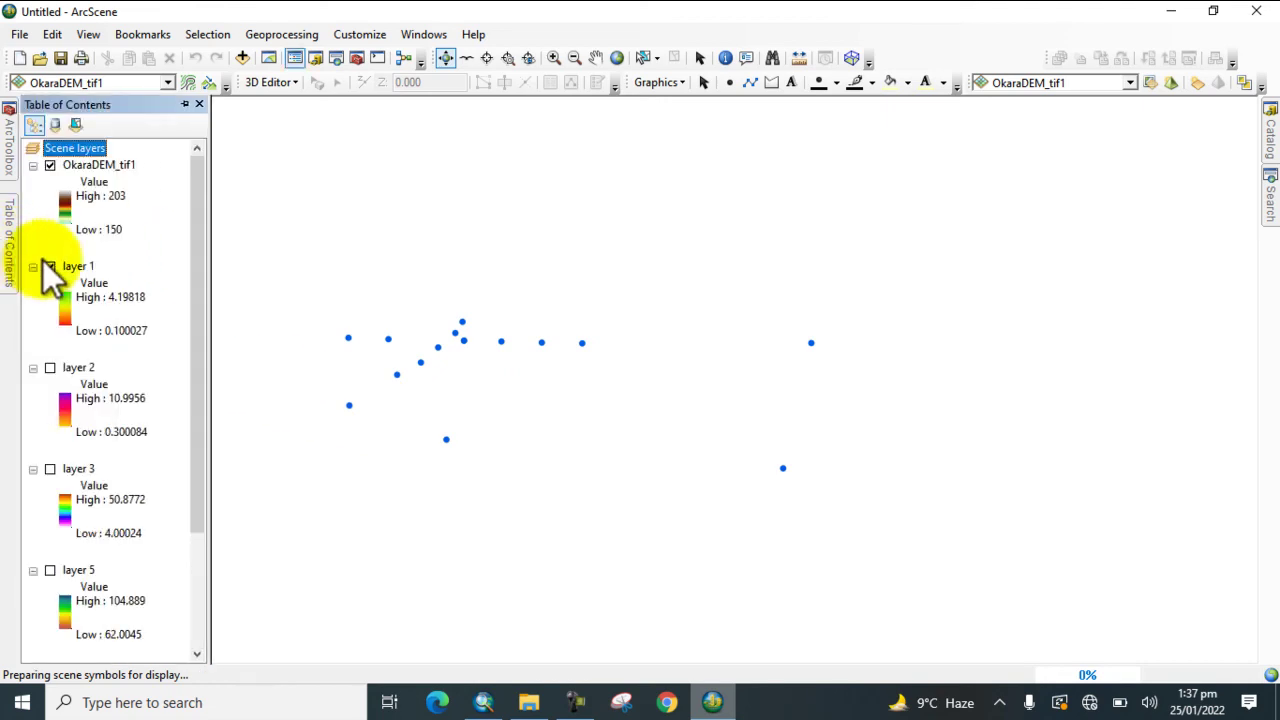
left_click(51, 368)
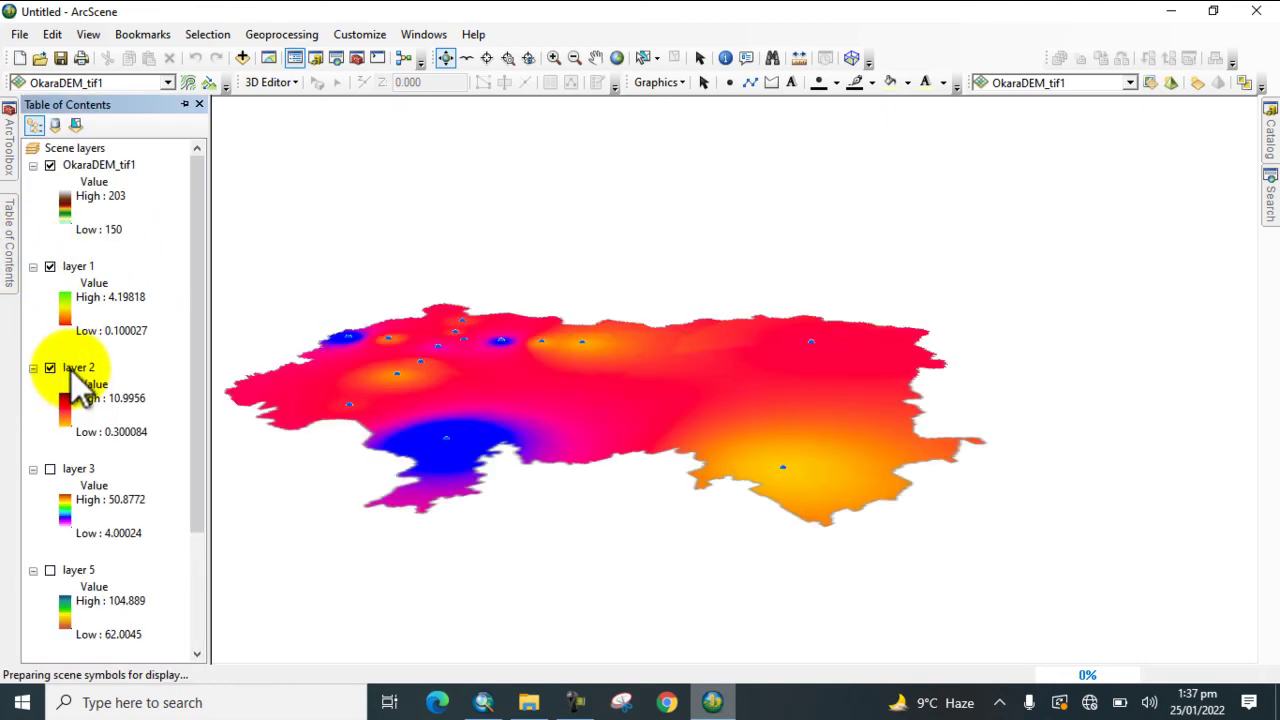
left_click(51, 468)
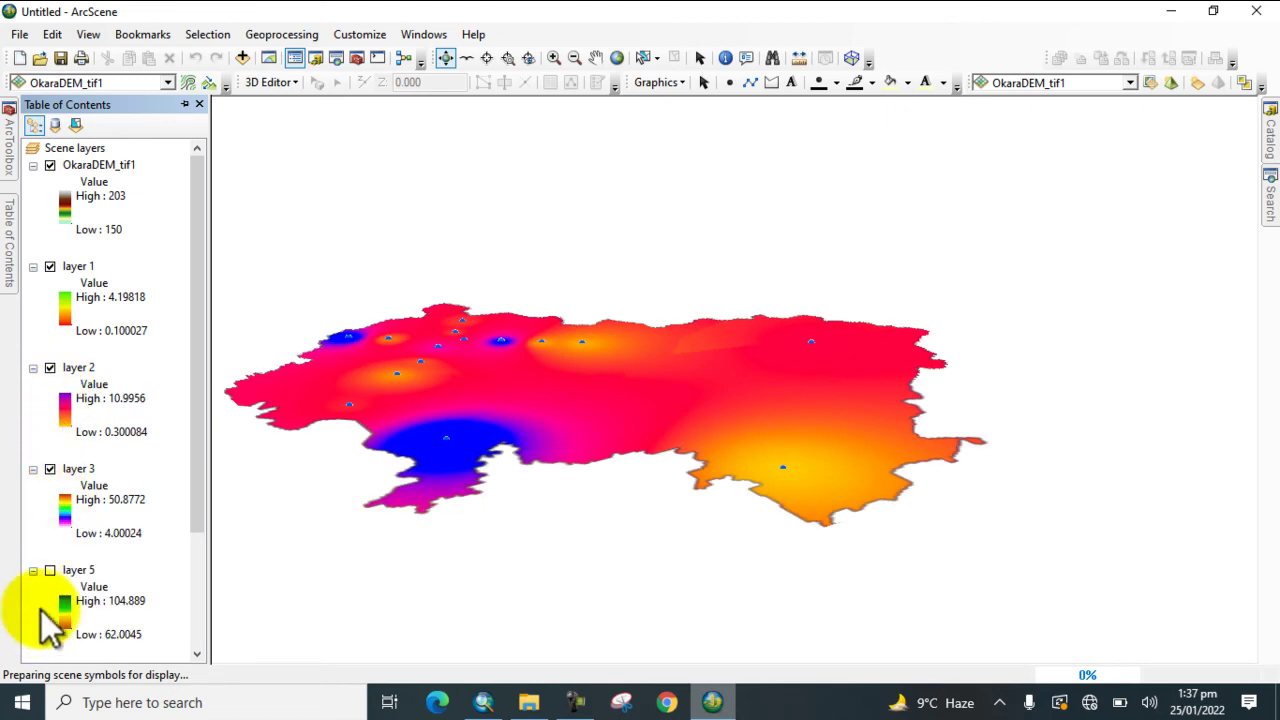
left_click(50, 571)
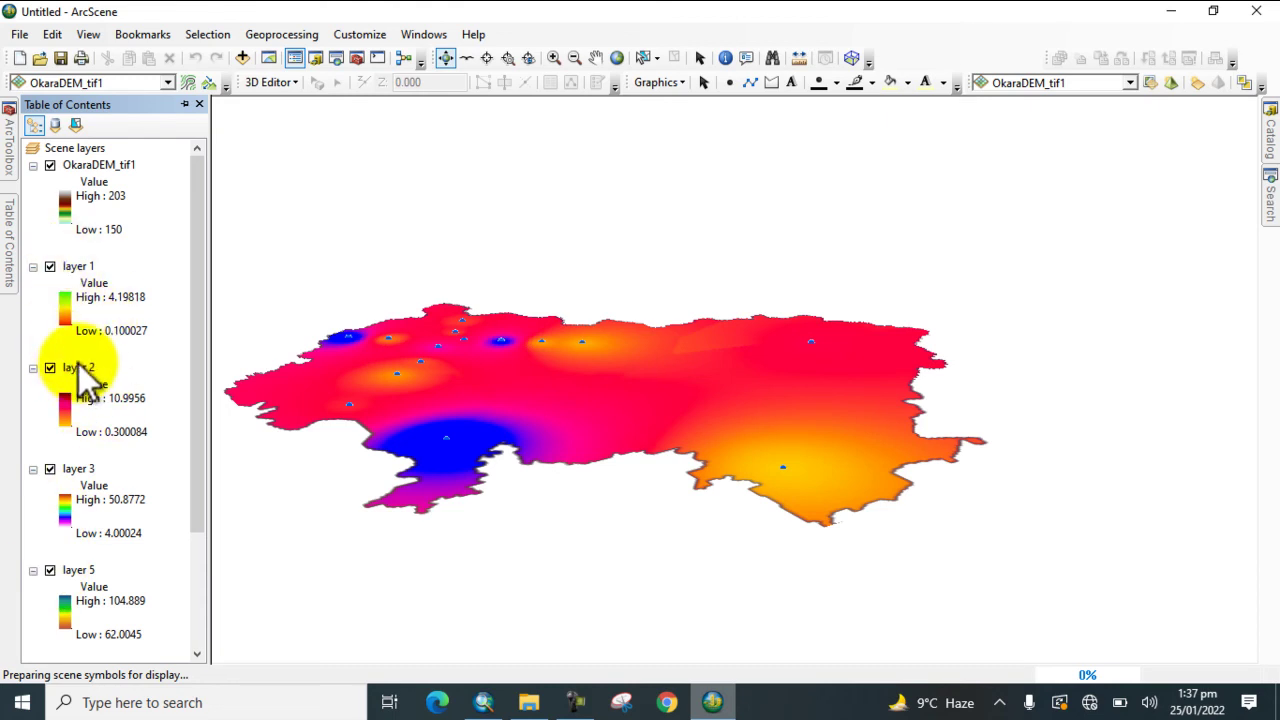
left_click_drag(646, 446, 717, 470)
scroll(731, 557, "down", 2)
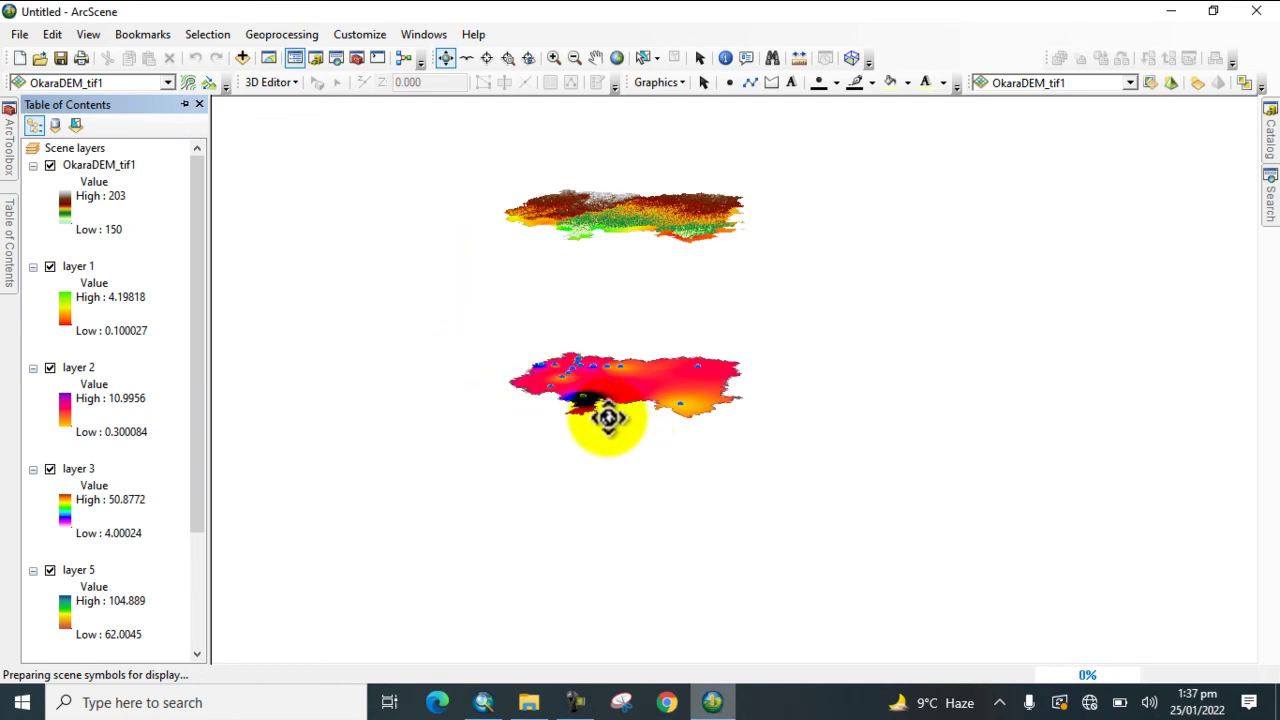
left_click_drag(606, 420, 453, 180)
scroll(452, 185, "up", 2)
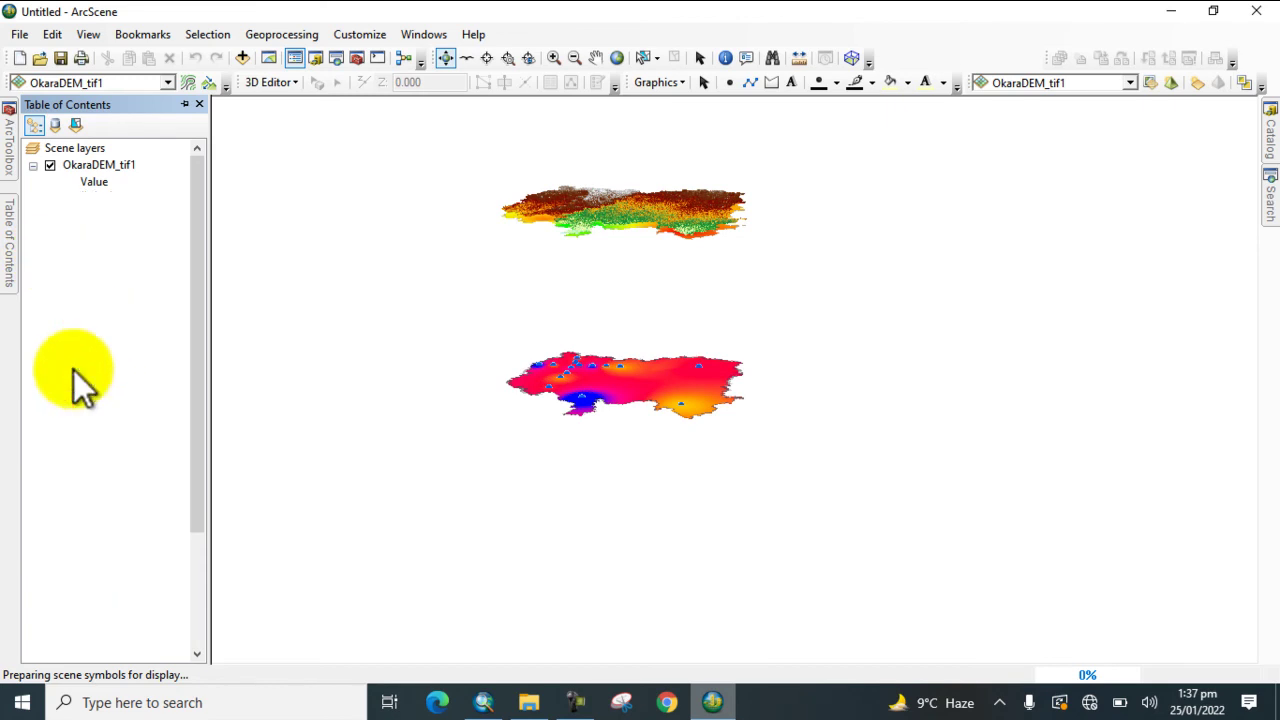
Float layer 2 on its Idw_shp2 surface with factor 0.001 and offset 0.62
double_click(76, 370)
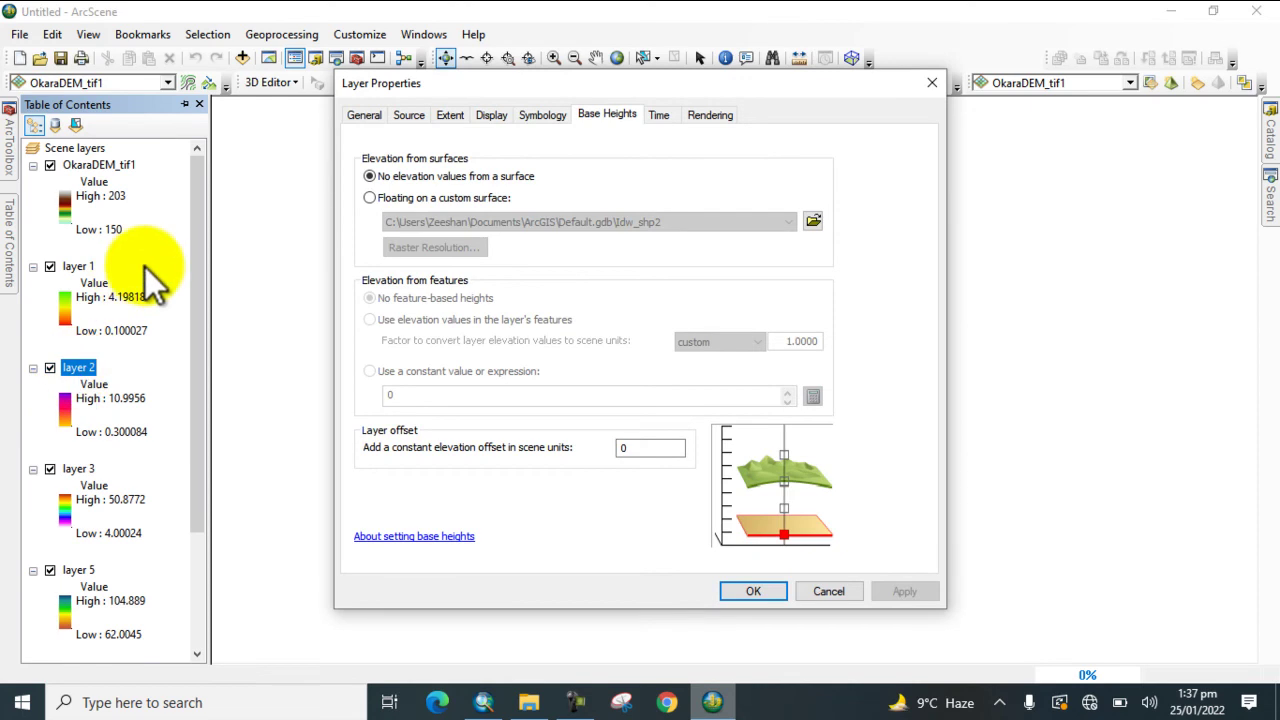
left_click(369, 197)
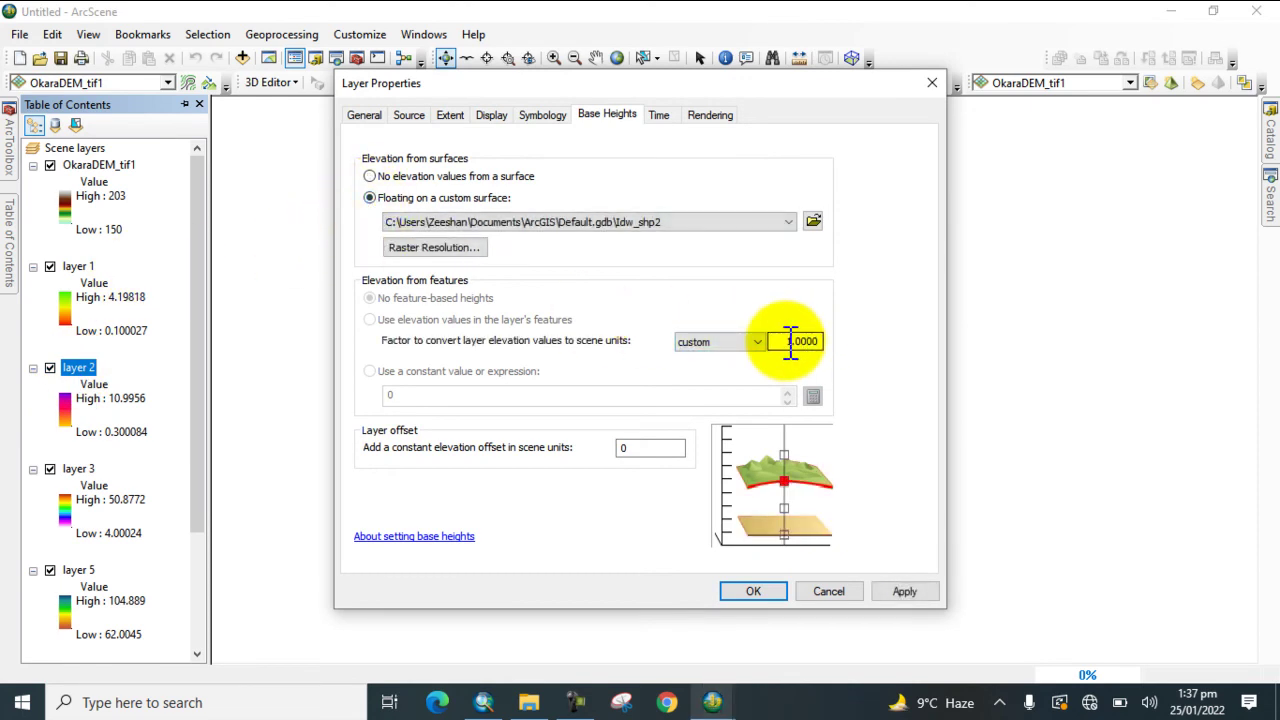
left_click_drag(789, 341, 831, 347)
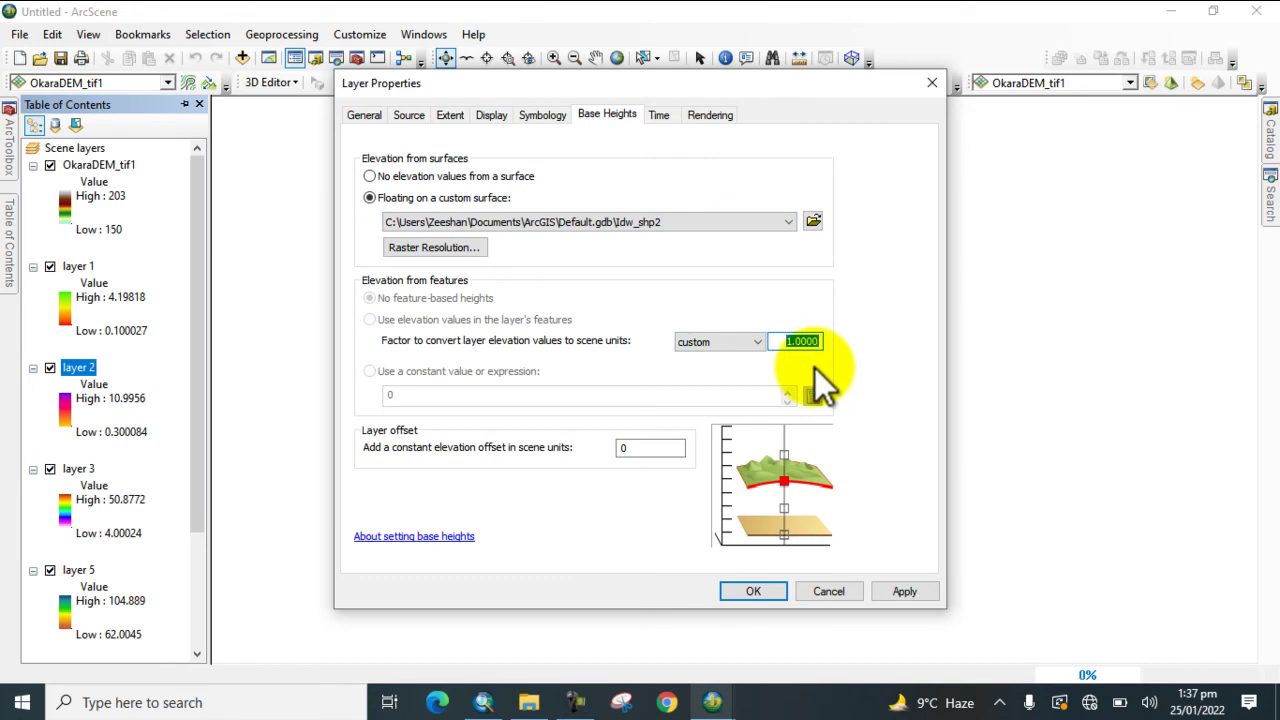
type("0.001")
left_click(636, 446)
type(".6")
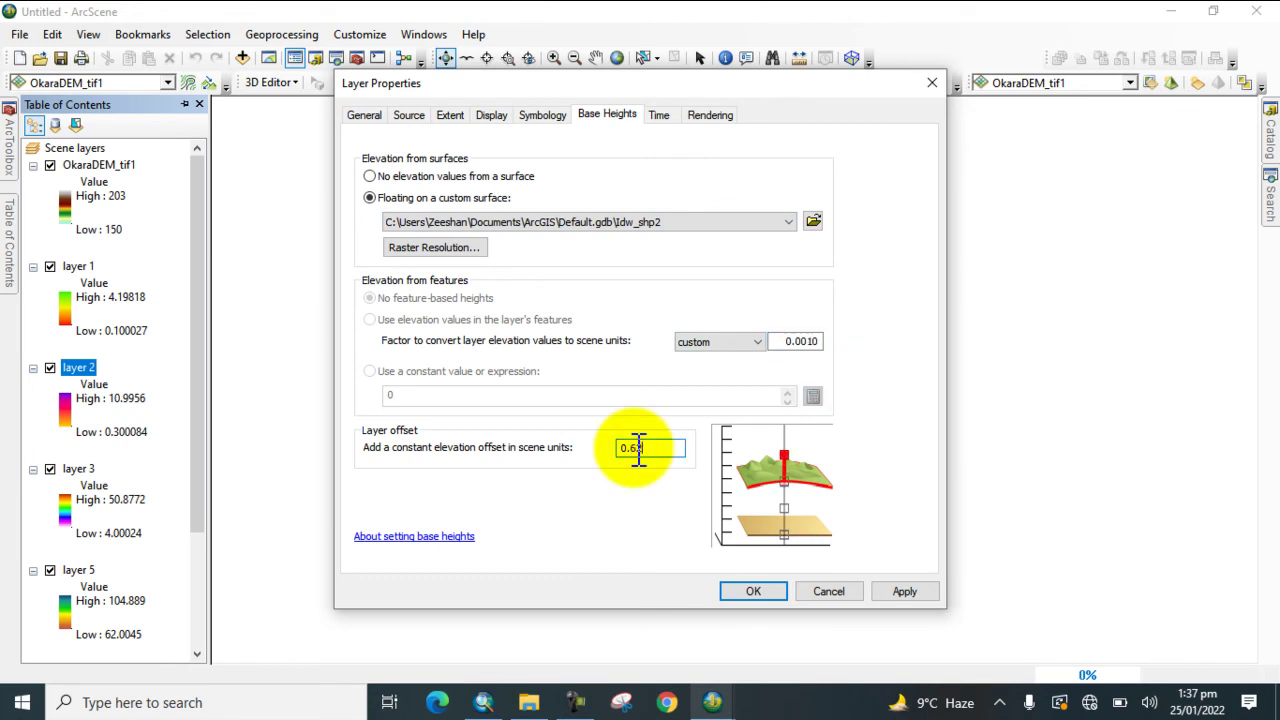
type("2")
left_click(729, 588)
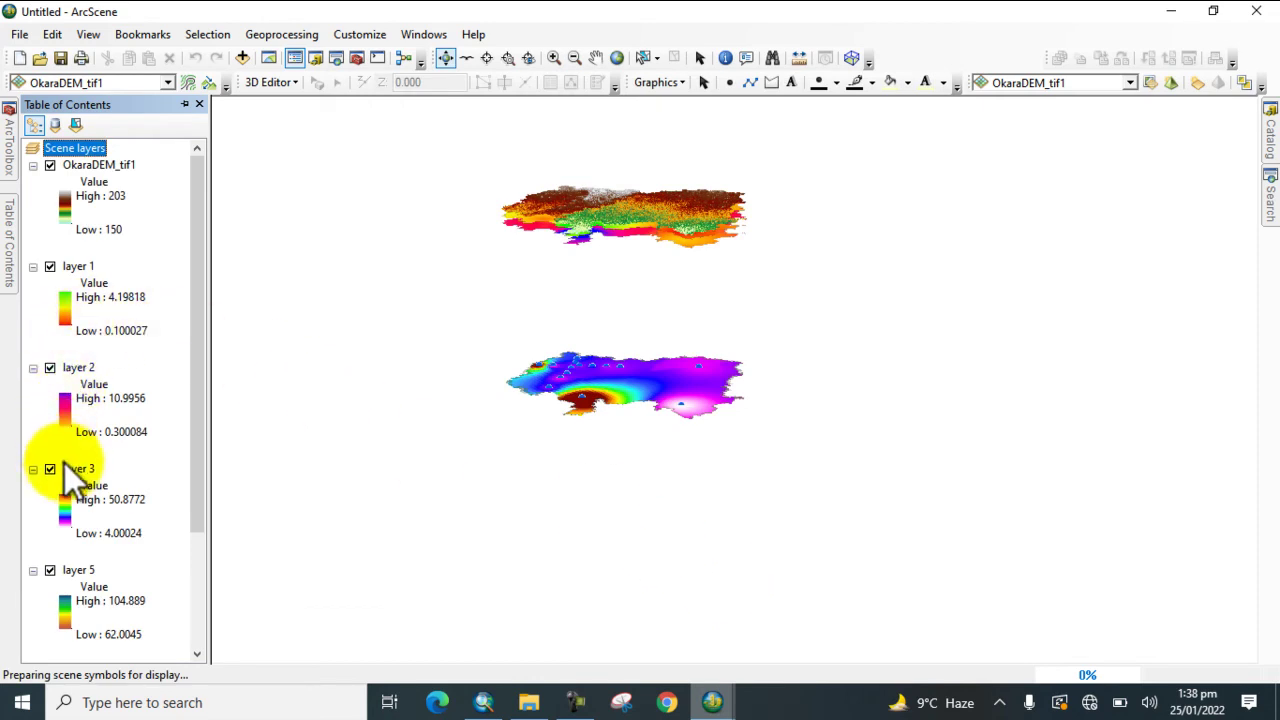
Float layer 3 on its own custom surface and tilt the scene edge-on
double_click(84, 476)
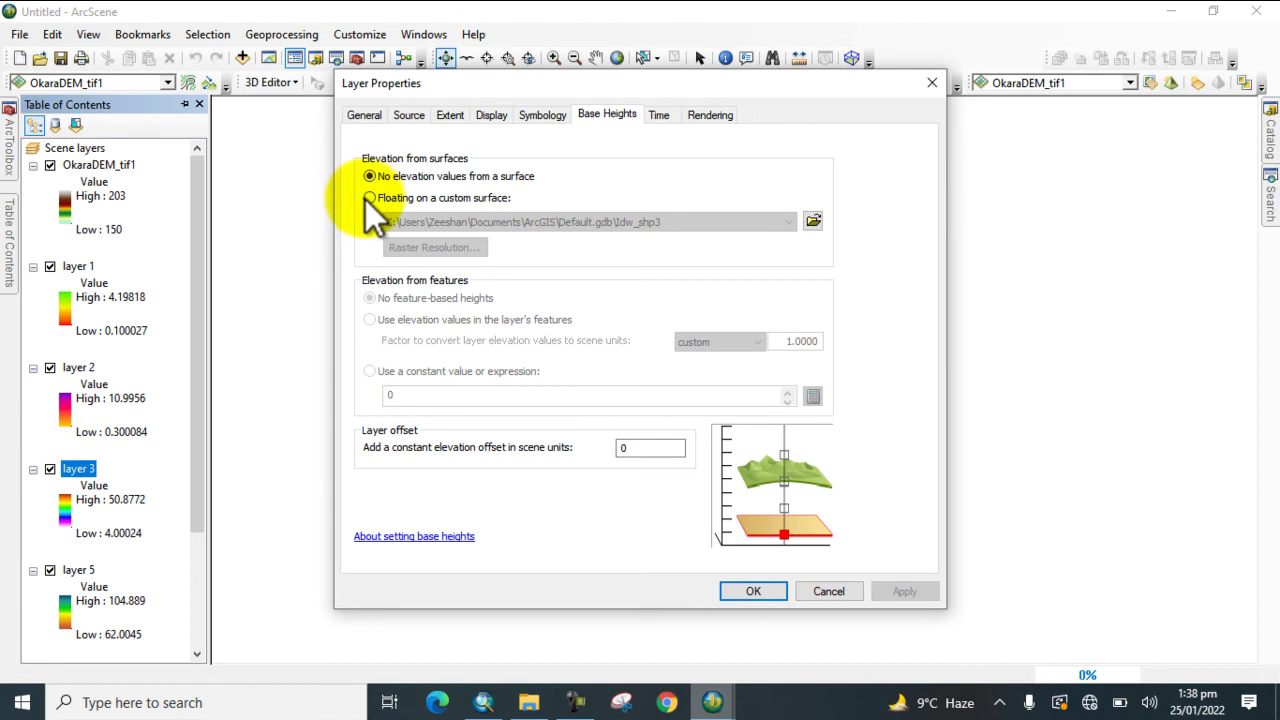
left_click(369, 198)
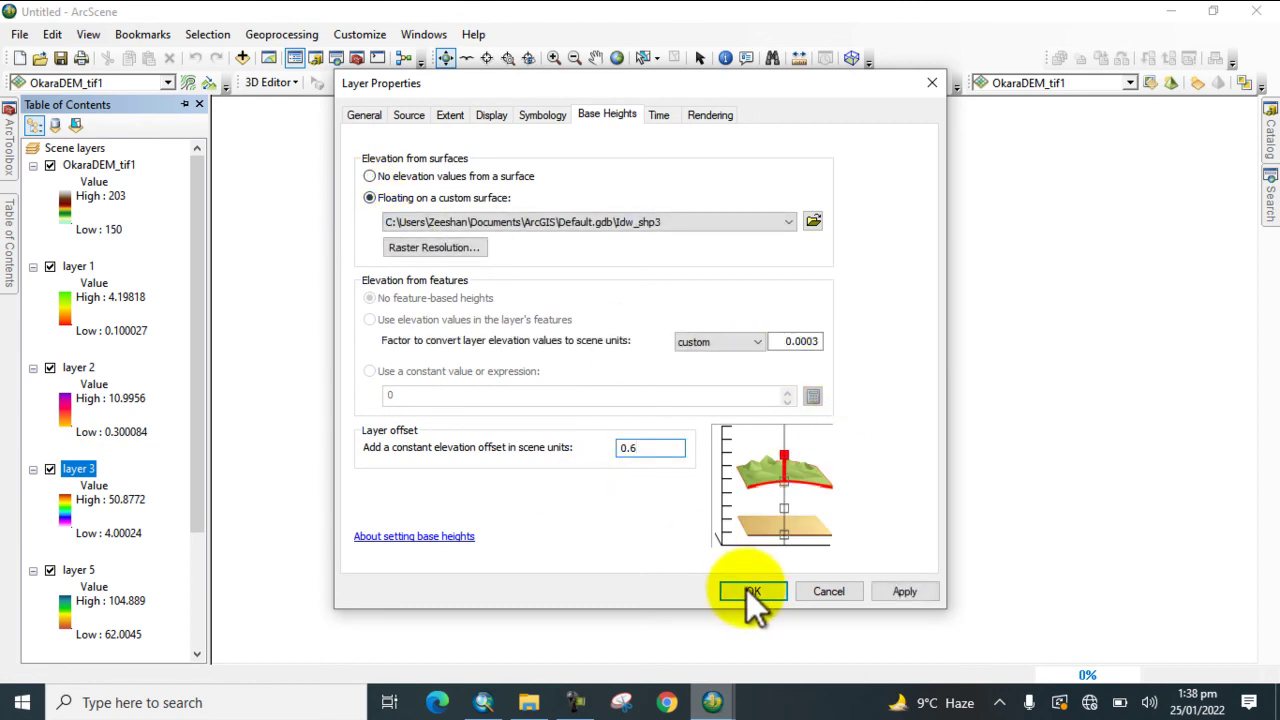
left_click(750, 591)
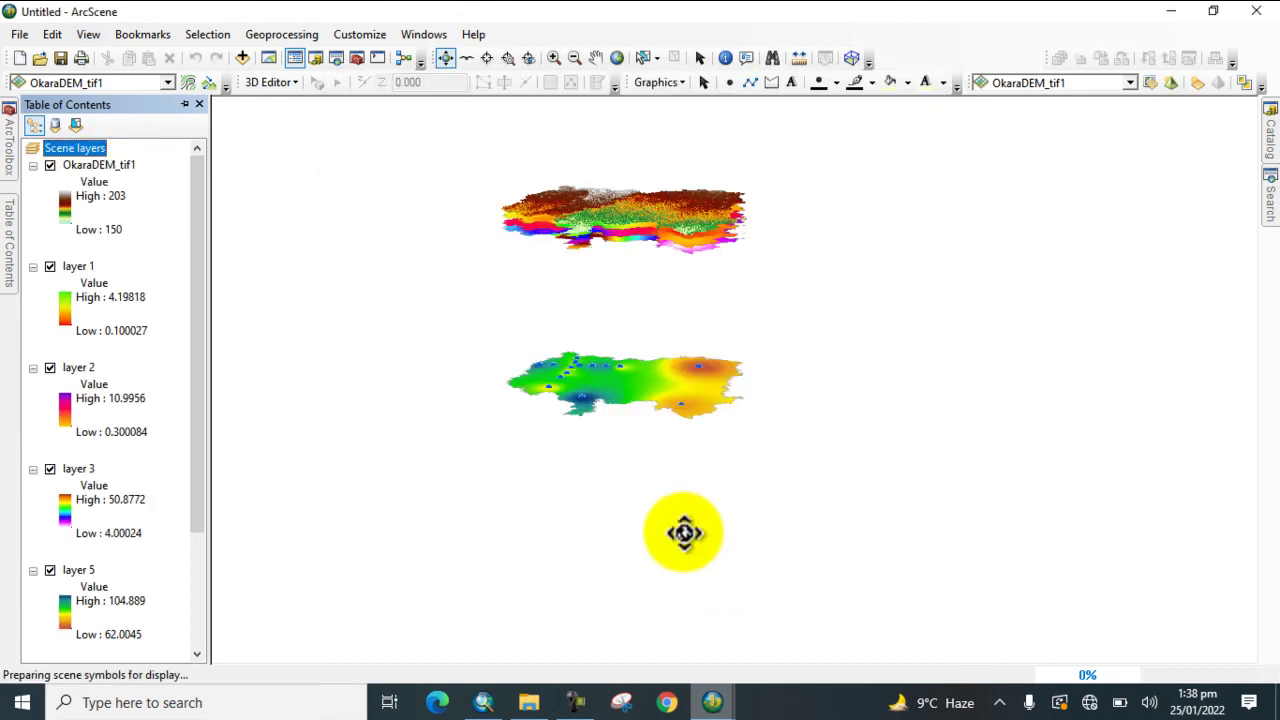
left_click_drag(686, 534, 586, 409)
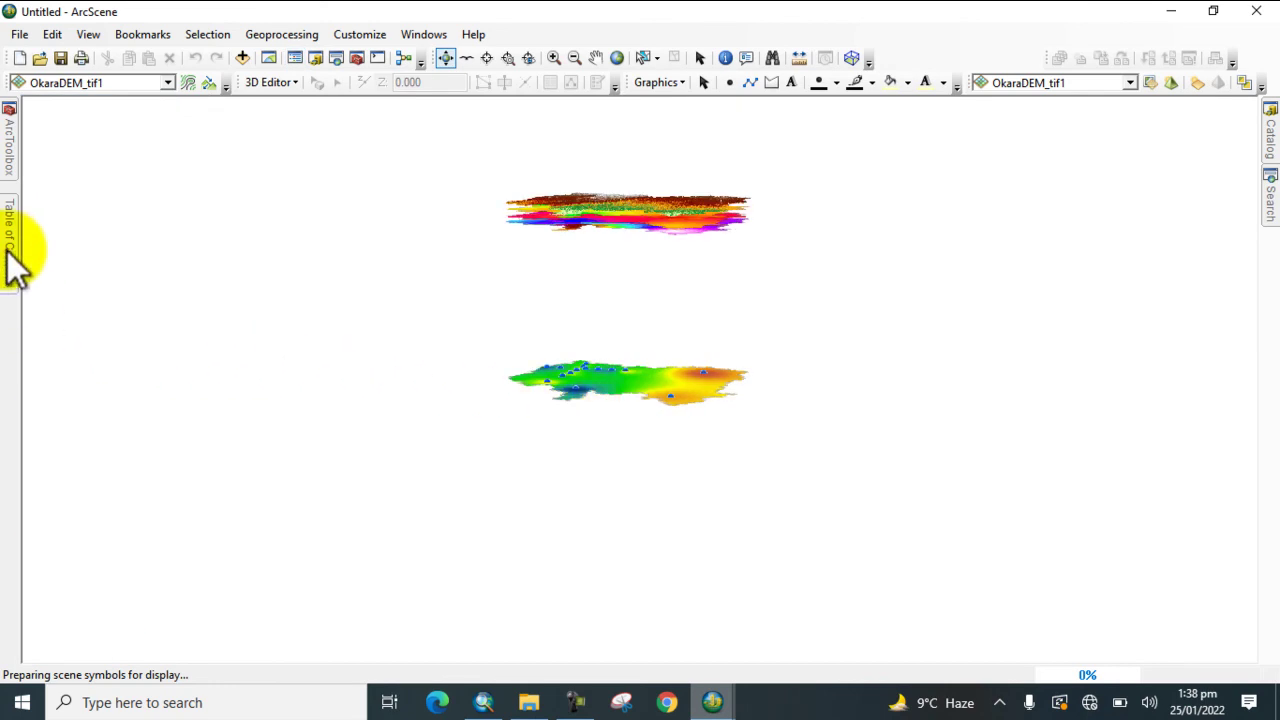
Float layer 5 on its own custom surface
mouse_move(10, 230)
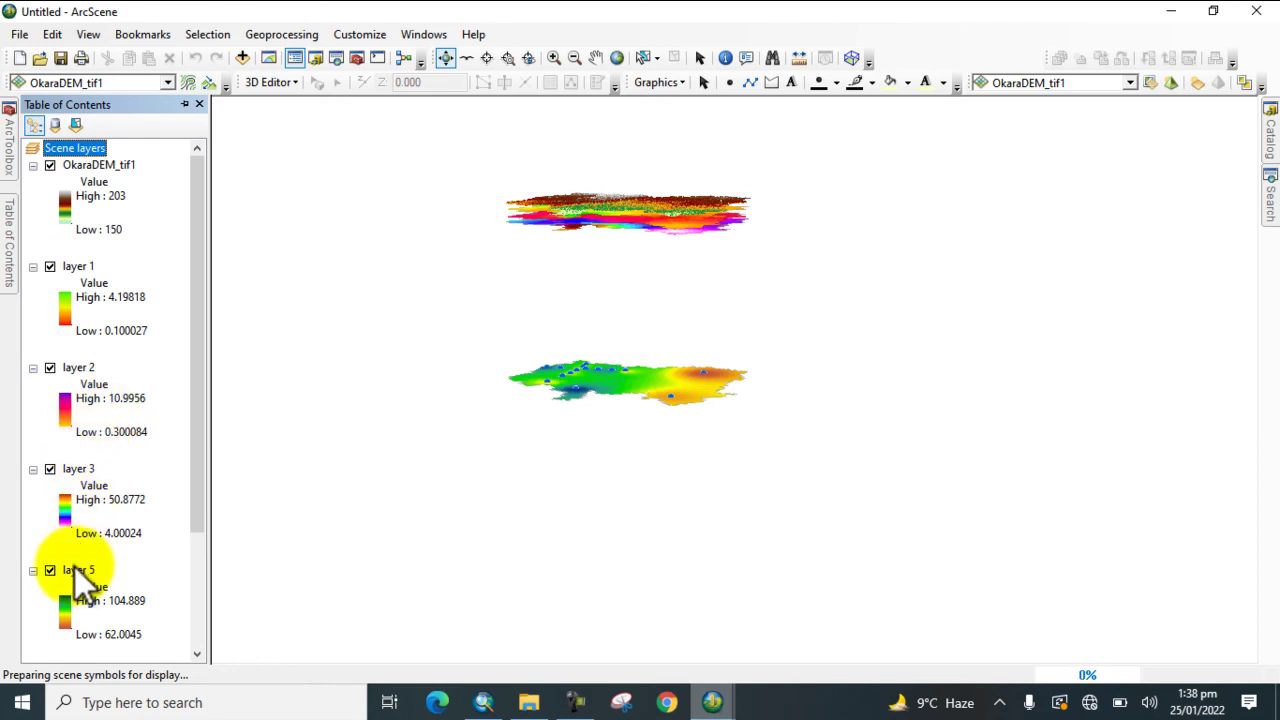
double_click(78, 570)
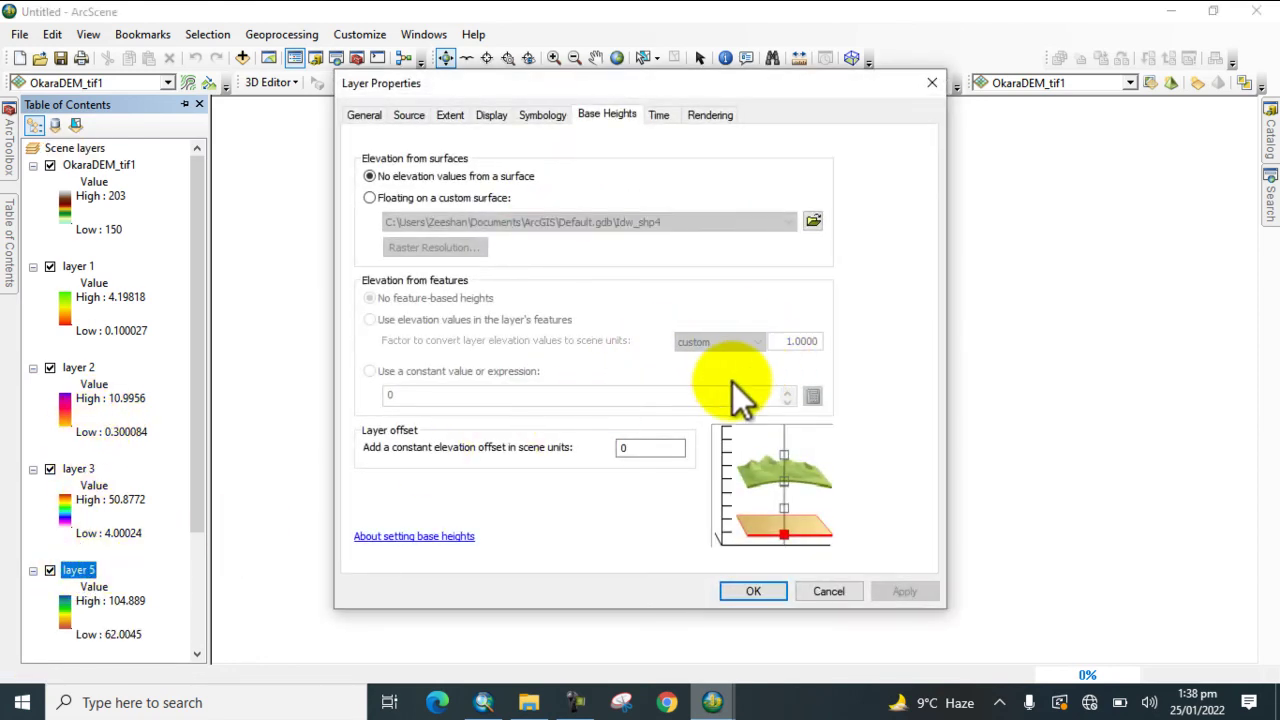
left_click(371, 198)
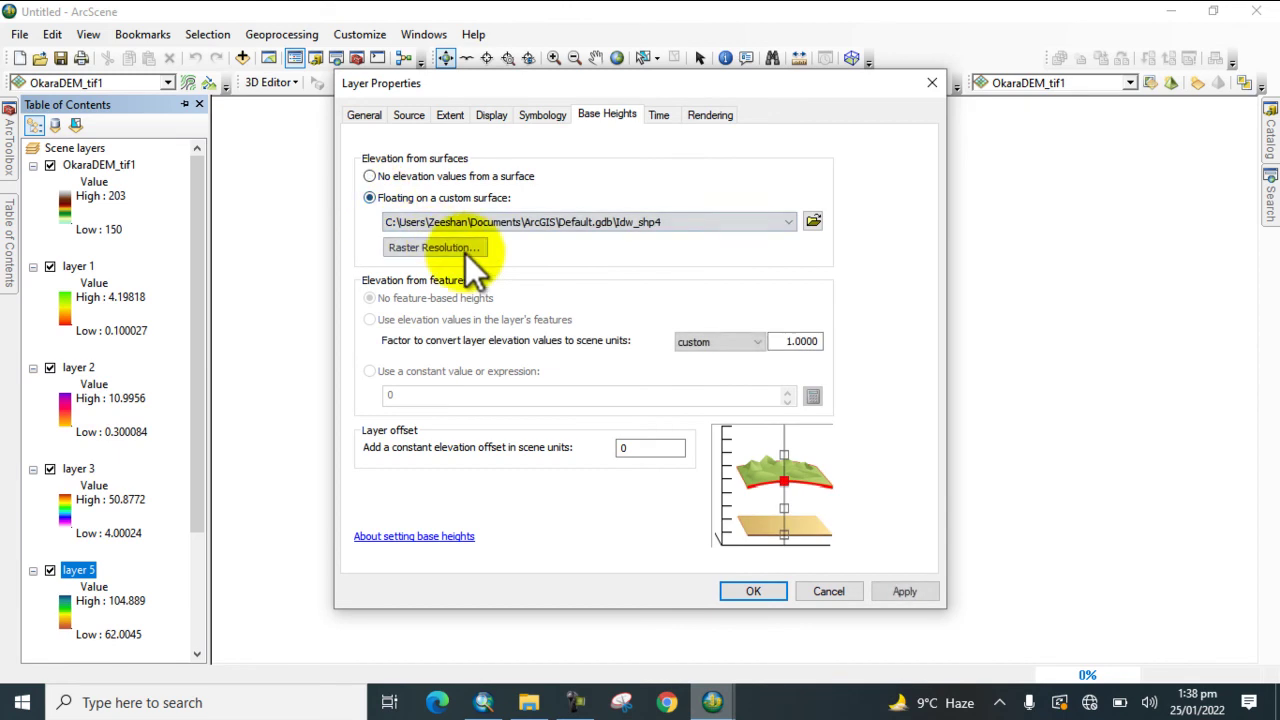
left_click(652, 448)
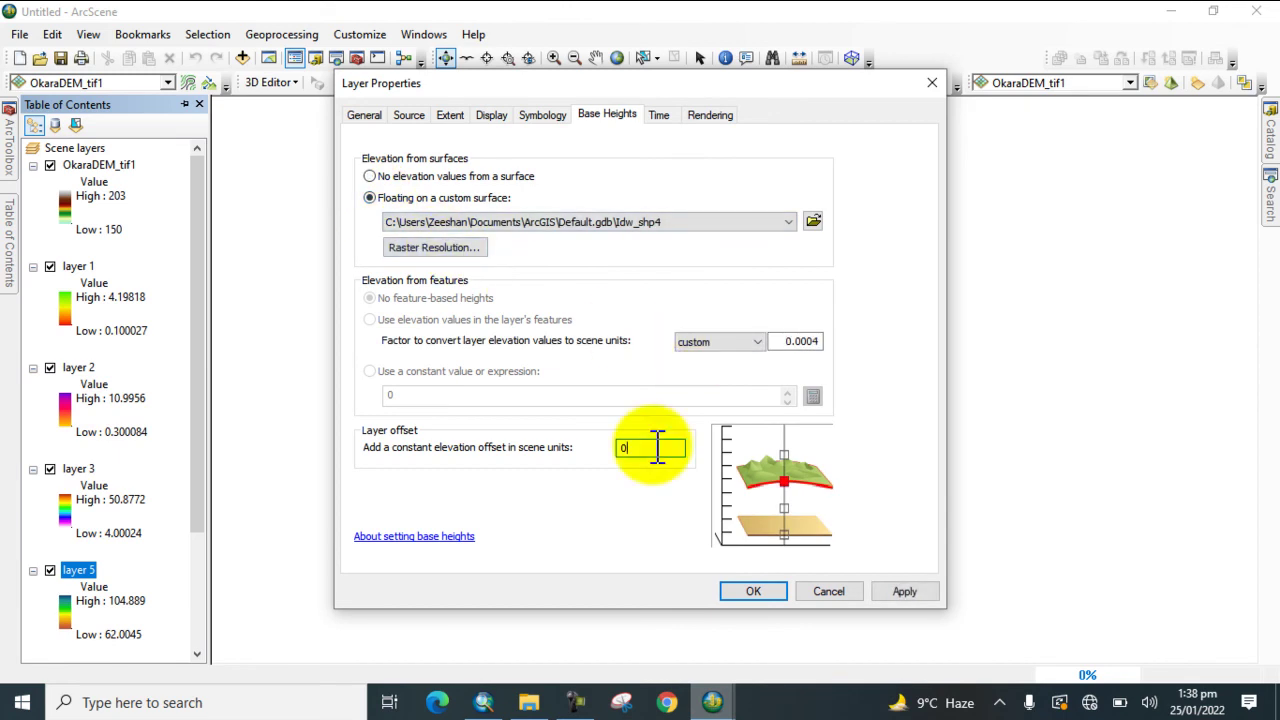
left_click(755, 592)
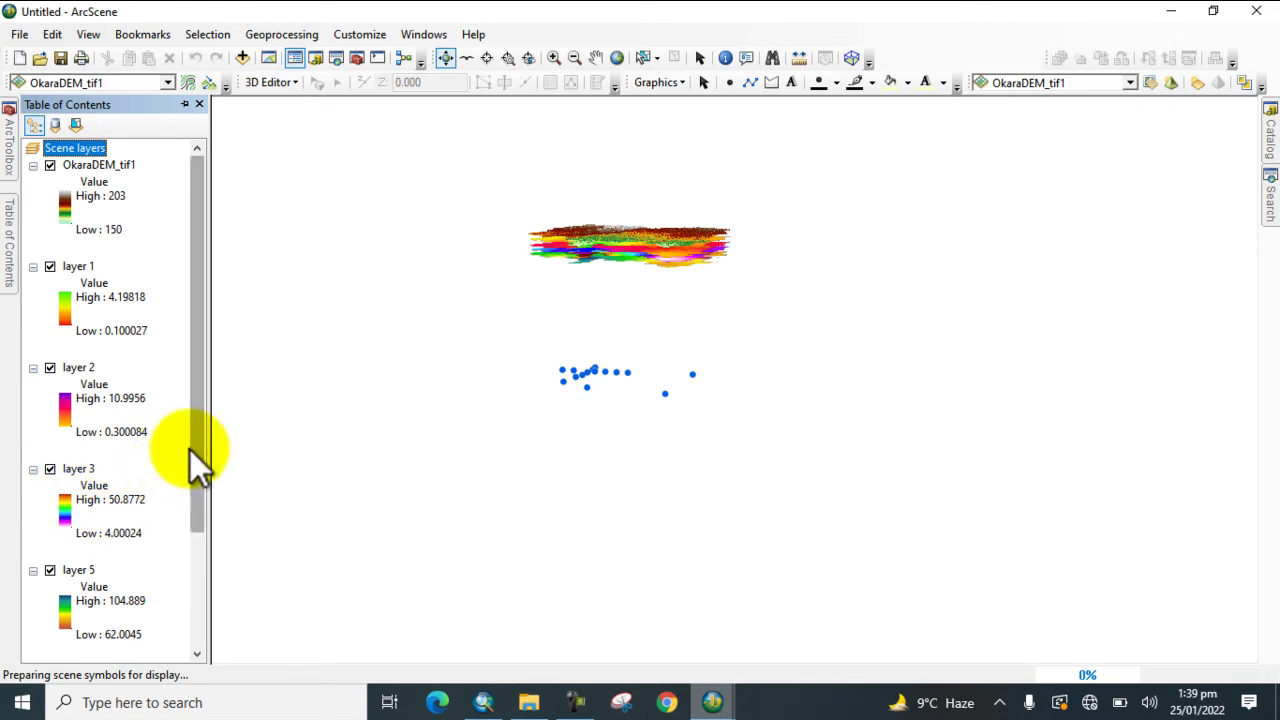
Switch on layer 6 and float it on Idw_shp5 with factor 0.0003 and offset 0.48
left_click_drag(197, 460, 177, 591)
left_click(50, 520)
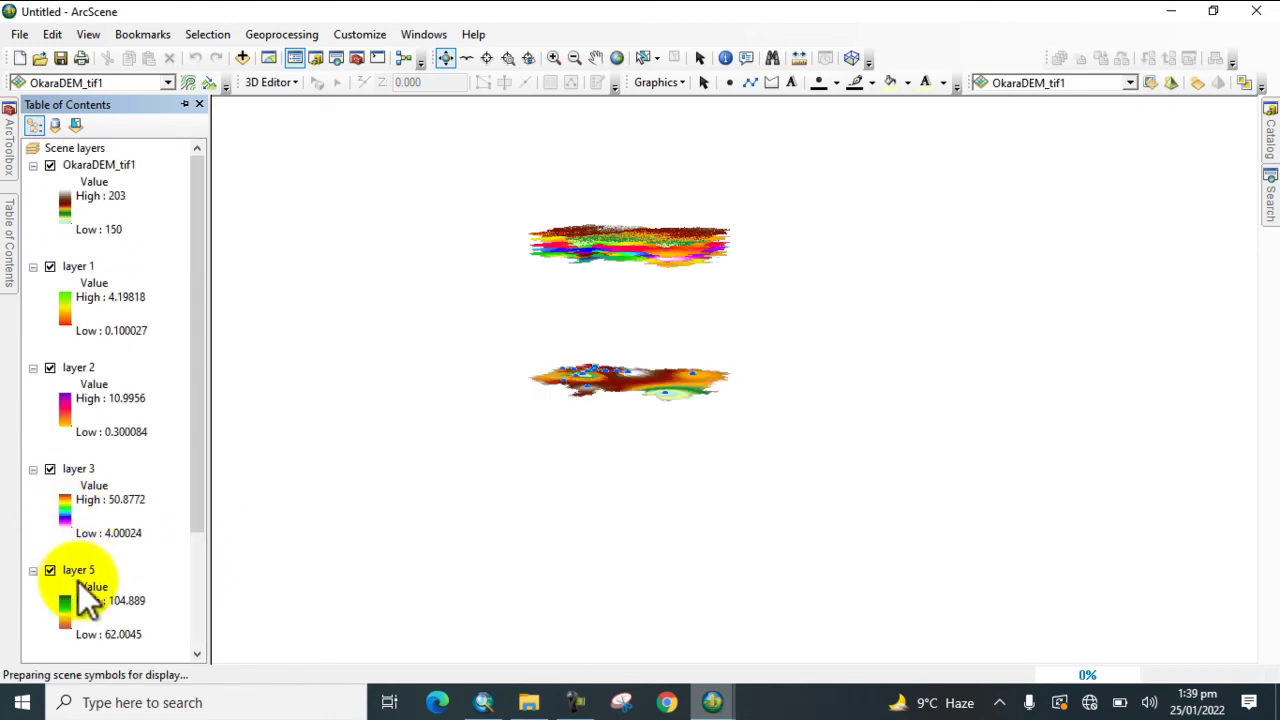
scroll(85, 598, "down", 3)
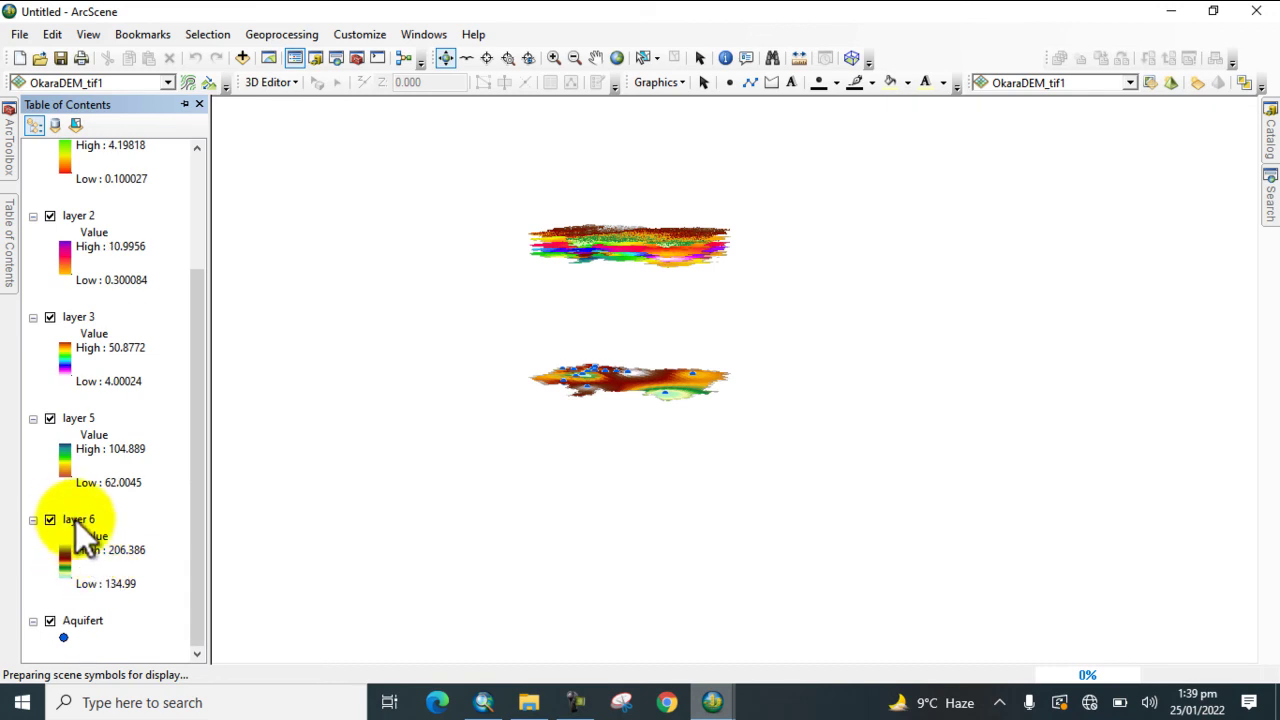
double_click(75, 519)
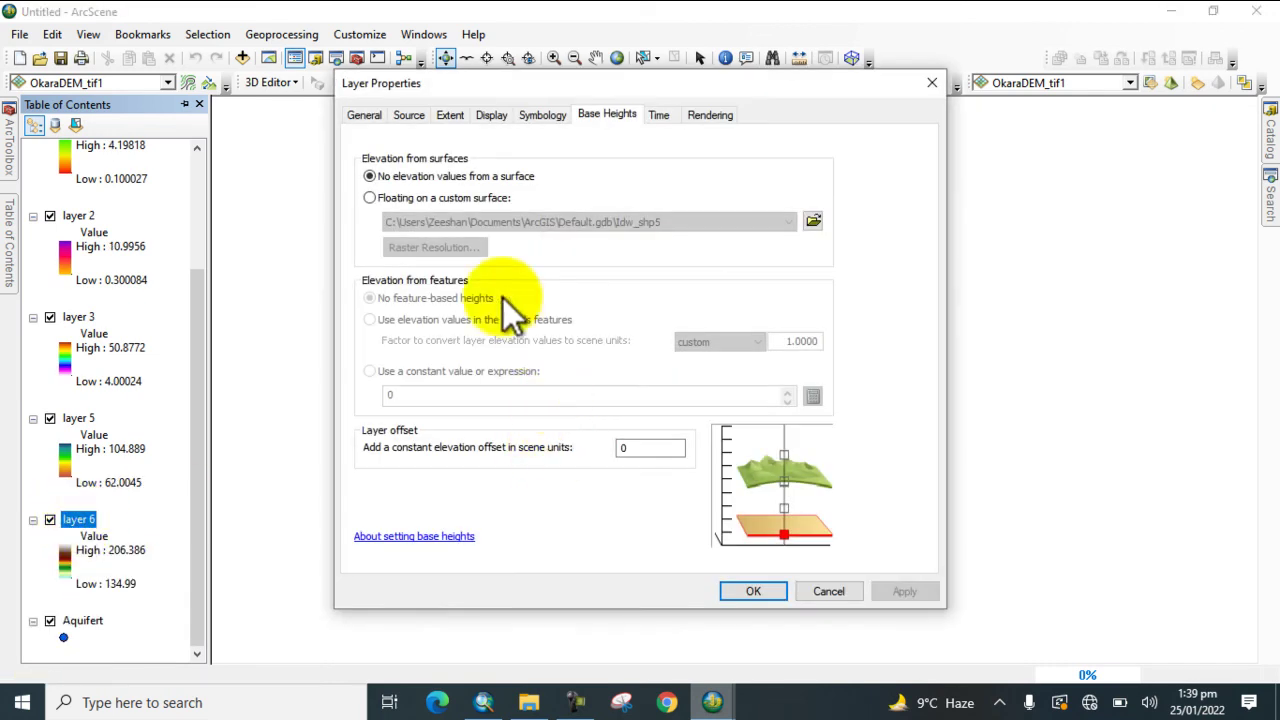
left_click(370, 198)
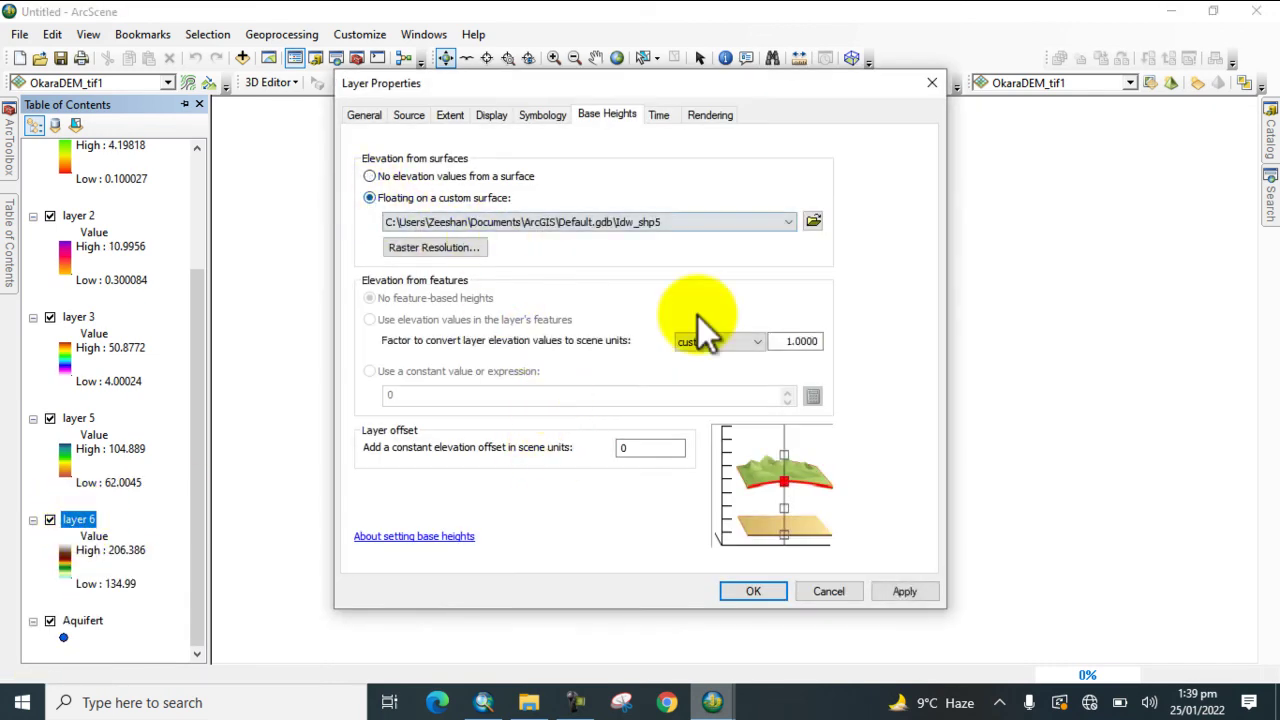
double_click(800, 341)
type("0.0003")
double_click(640, 447)
type("0.4")
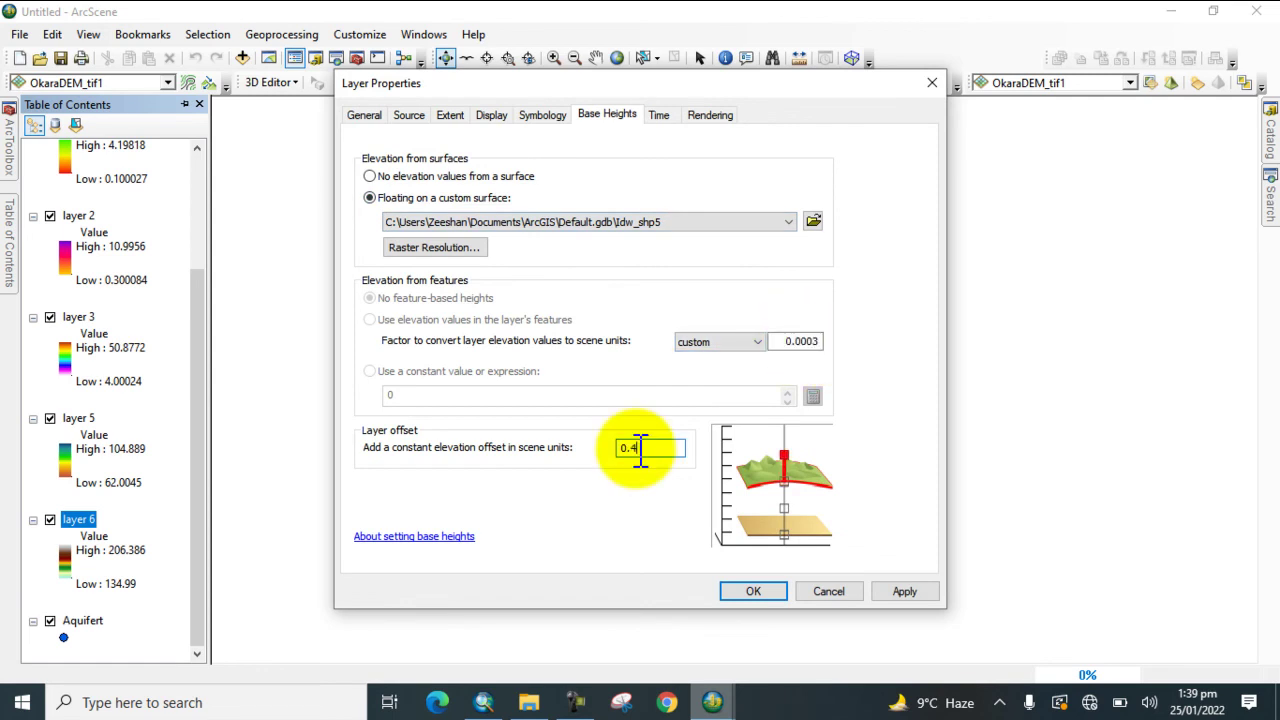
type("8")
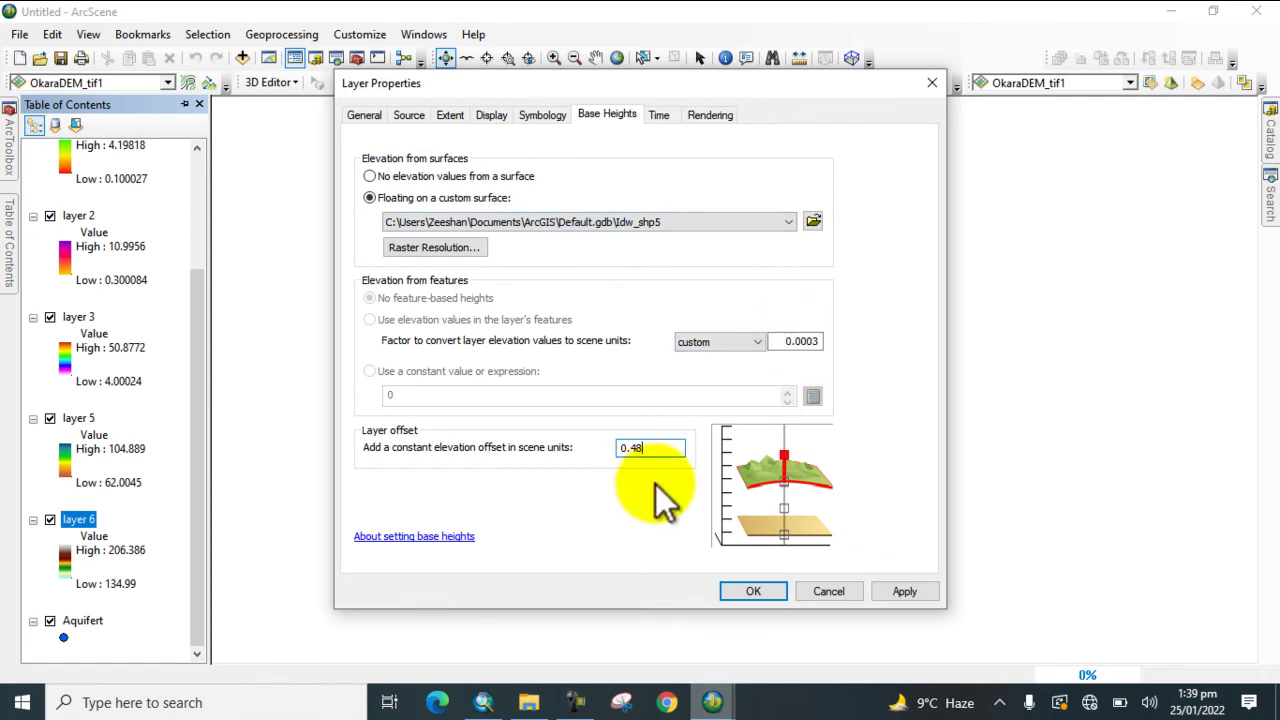
left_click(753, 591)
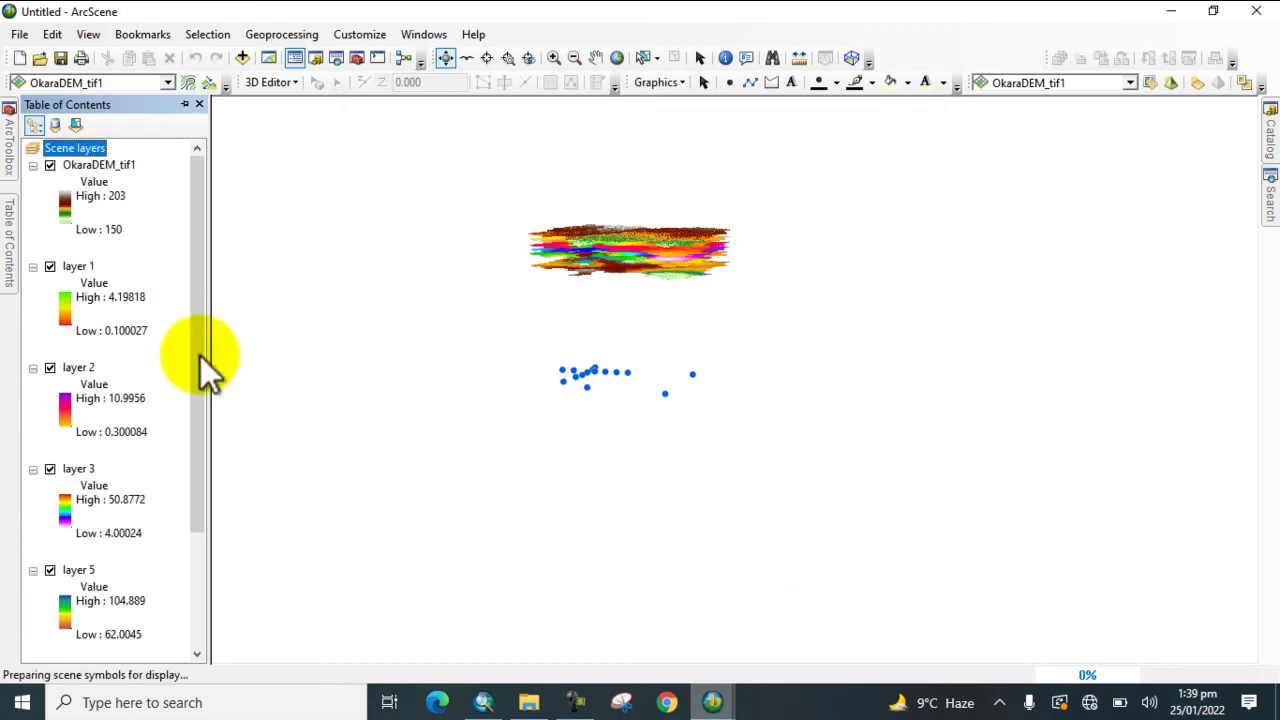
Set the Aquifert base heights to float on OkaraDEM_tif1 with a 0.000 elevation conversion factor
scroll(90, 258, "down", 3)
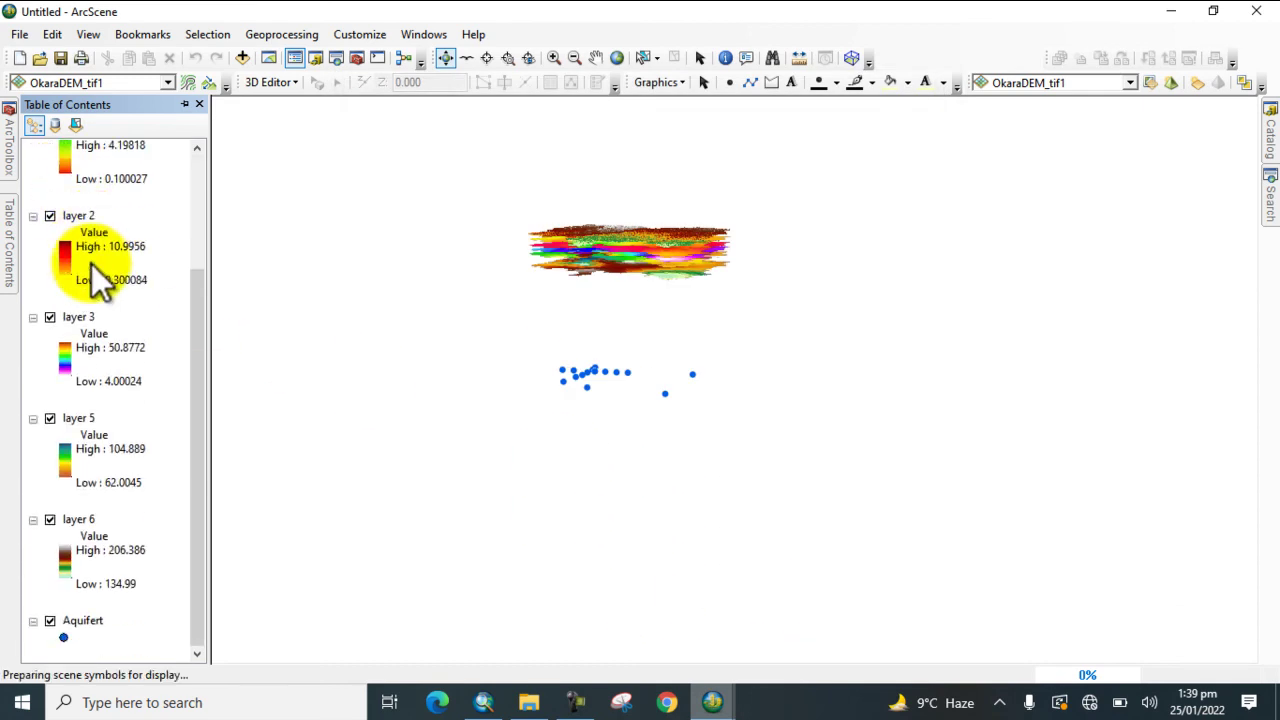
left_click(73, 621)
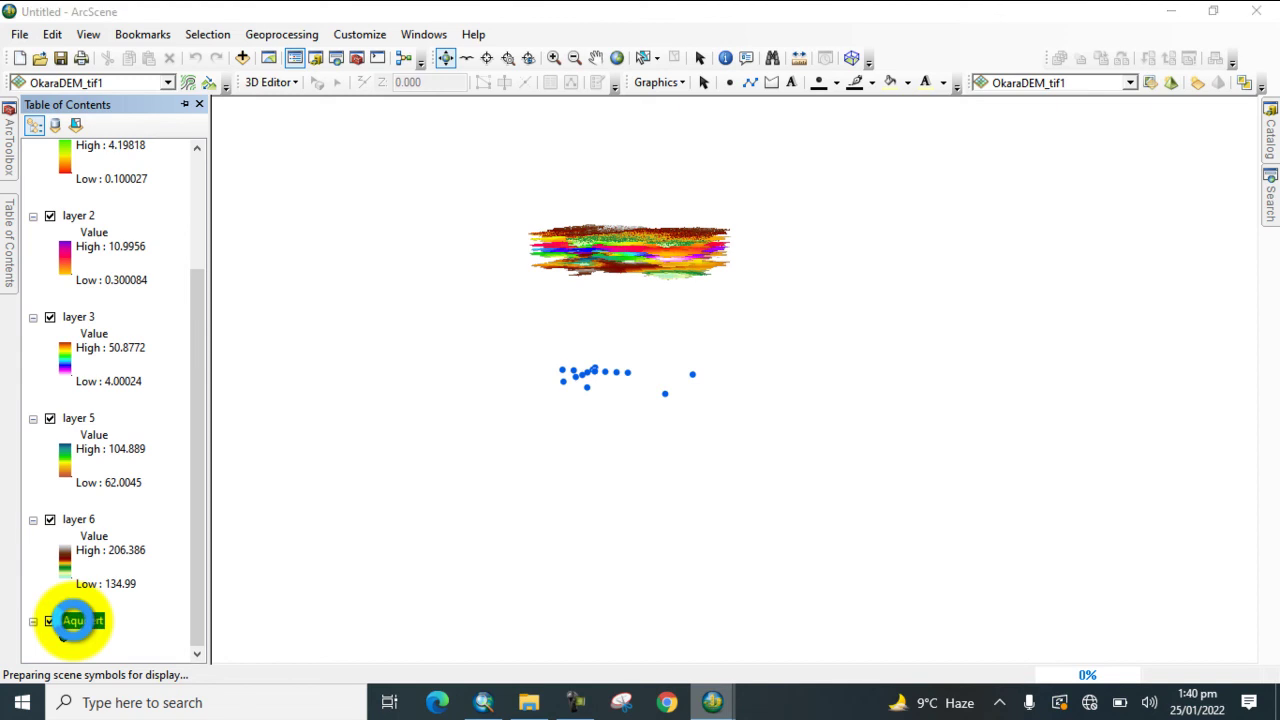
double_click(73, 621)
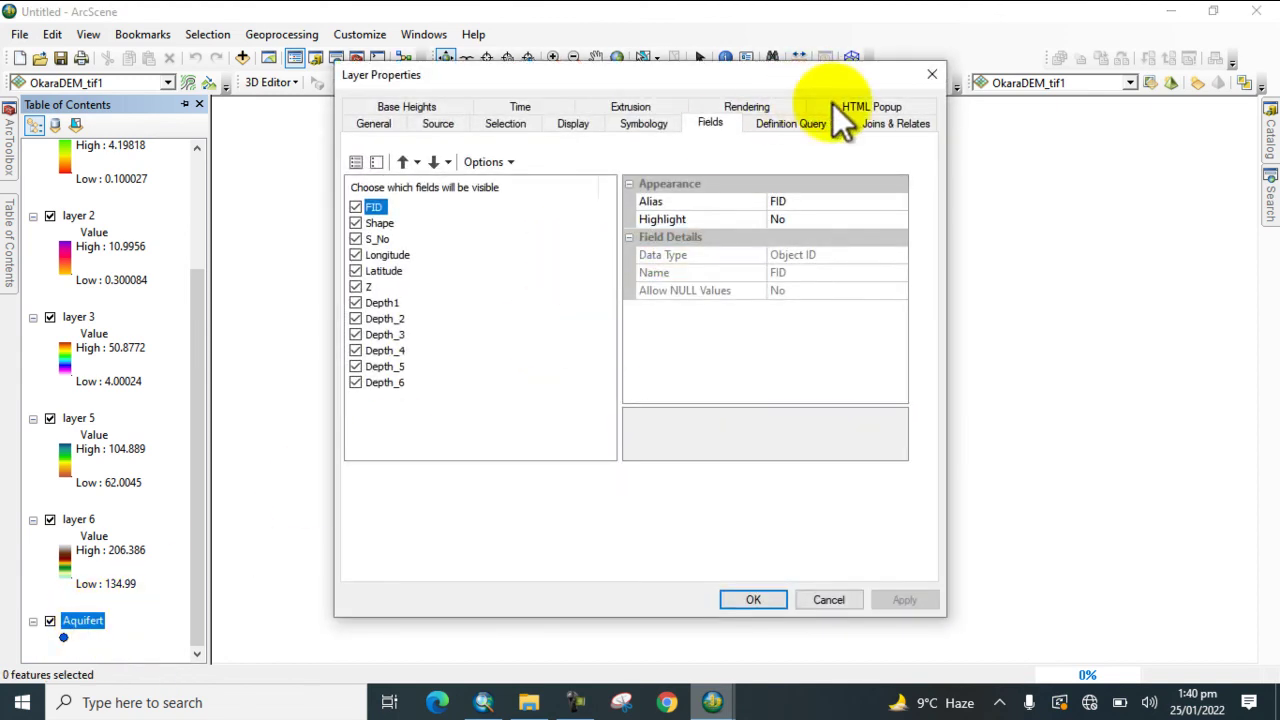
left_click(396, 104)
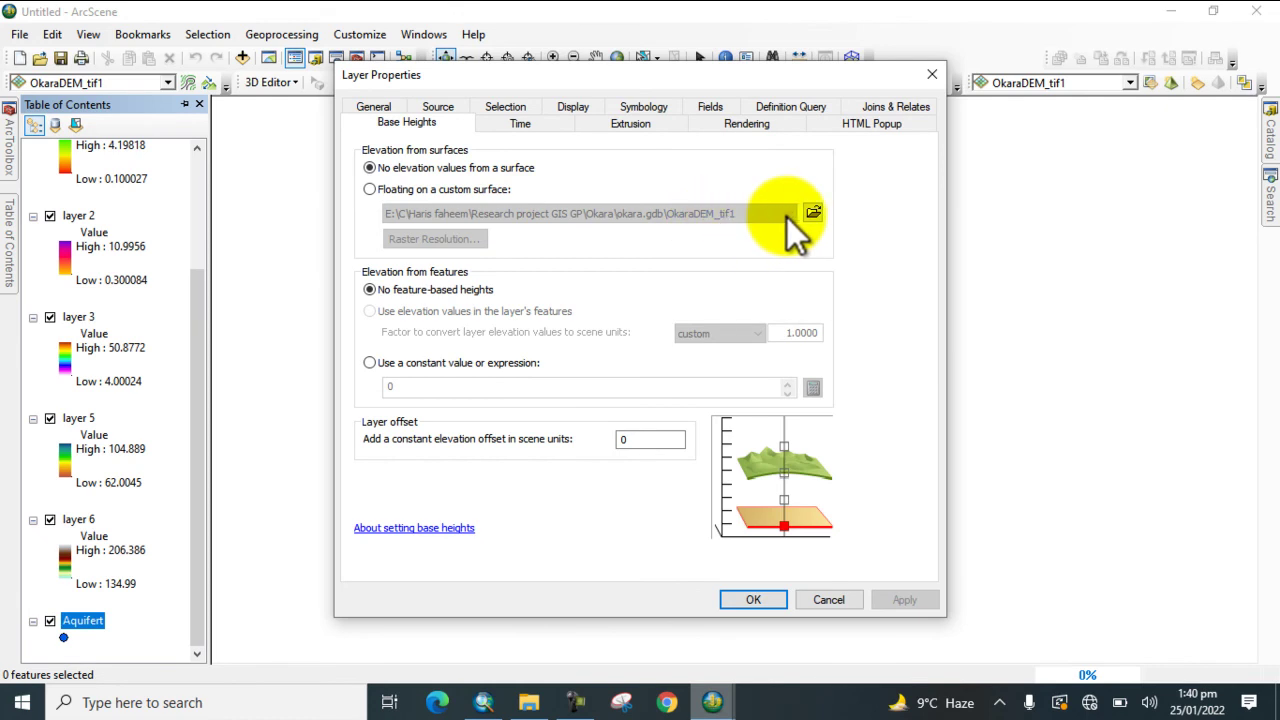
left_click(370, 189)
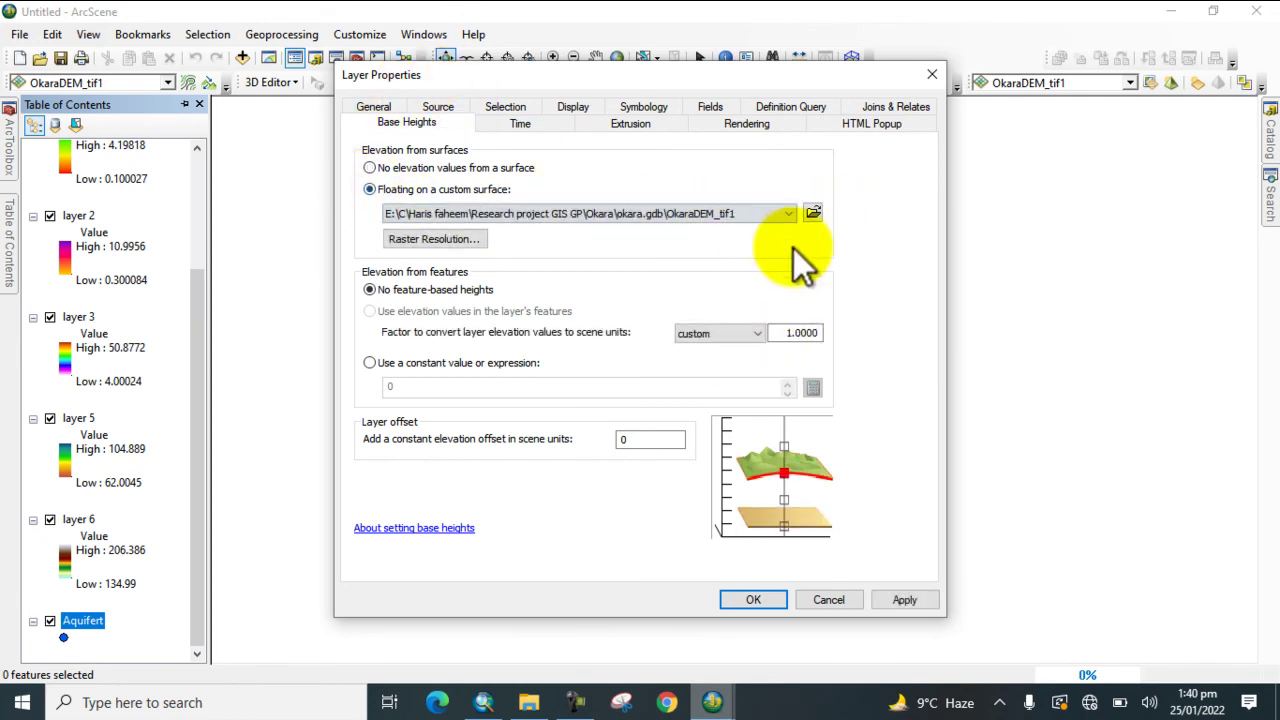
left_click(805, 333)
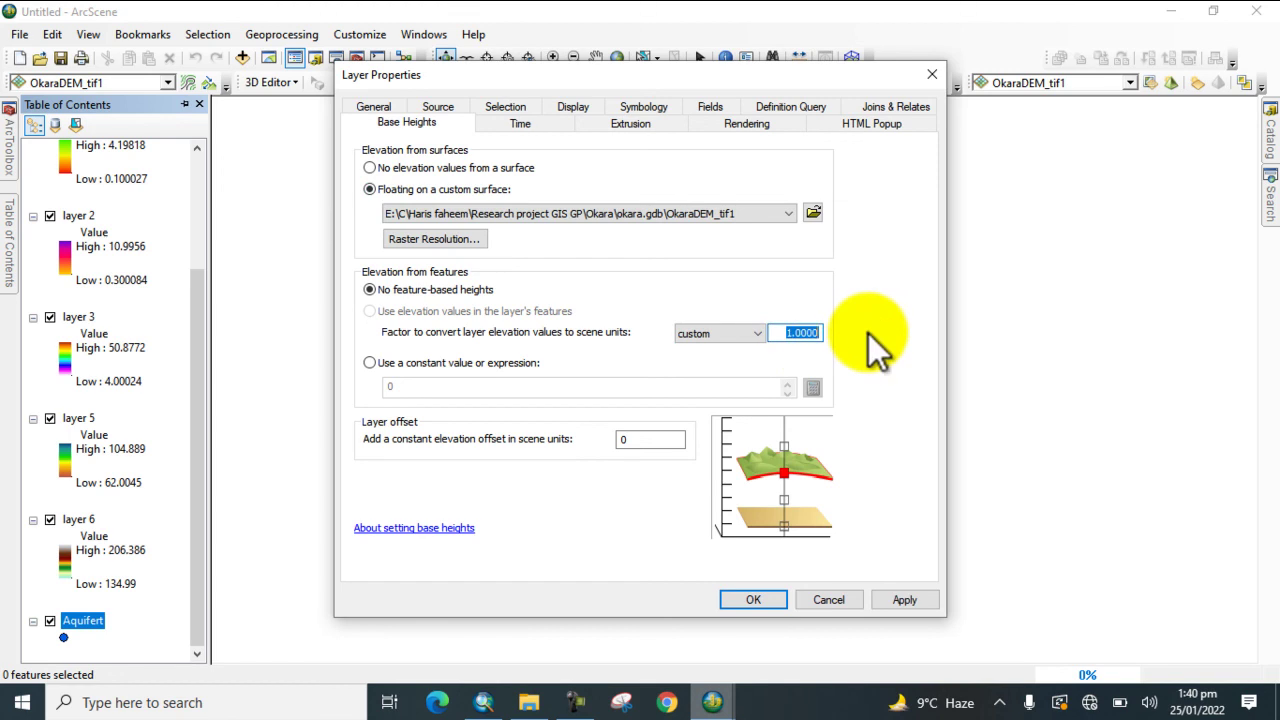
type("0.000")
left_click(751, 597)
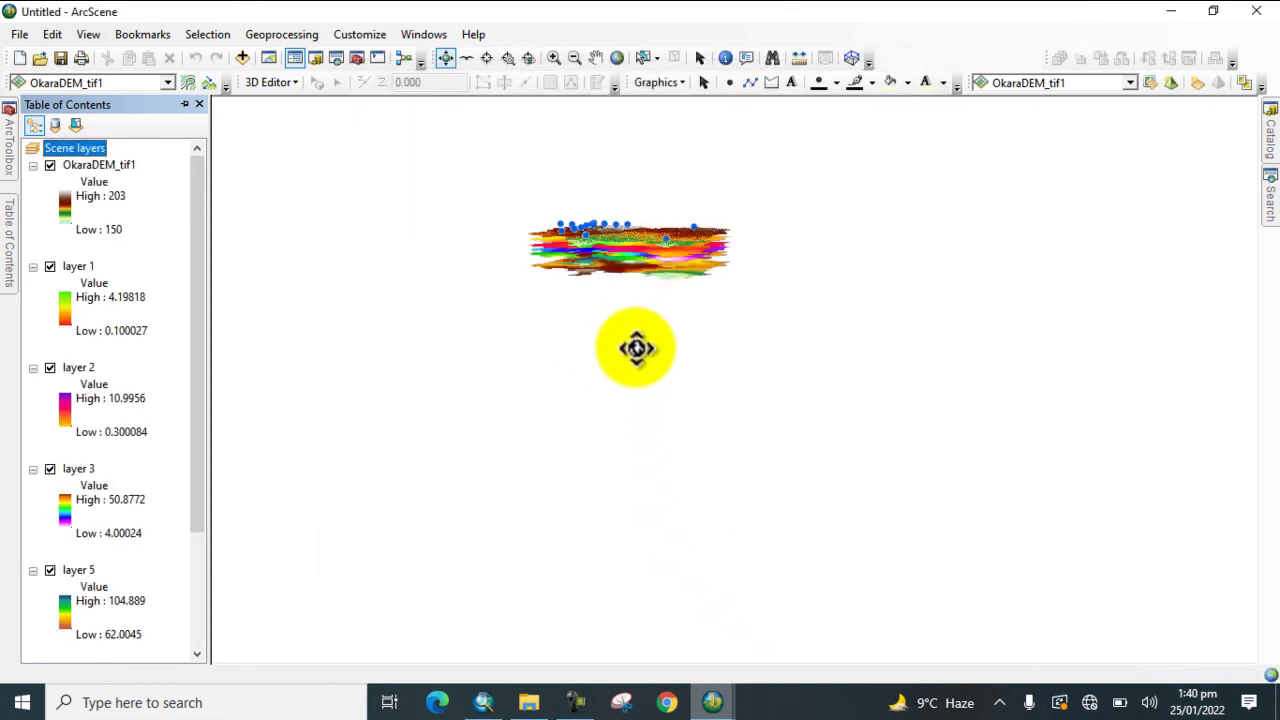
Orbit, tilt and zoom to look slightly down on the stacked depth layers and Aquifert wells
left_click_drag(634, 349, 620, 326)
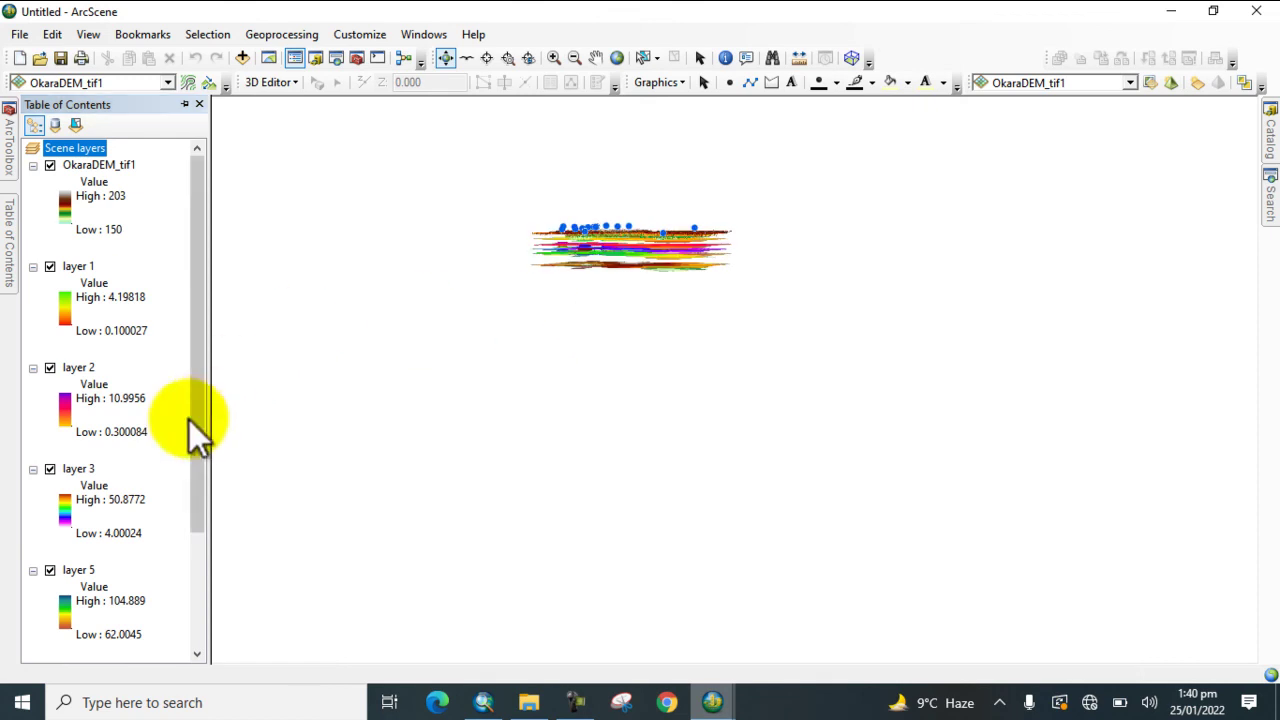
scroll(584, 243, "up", 2)
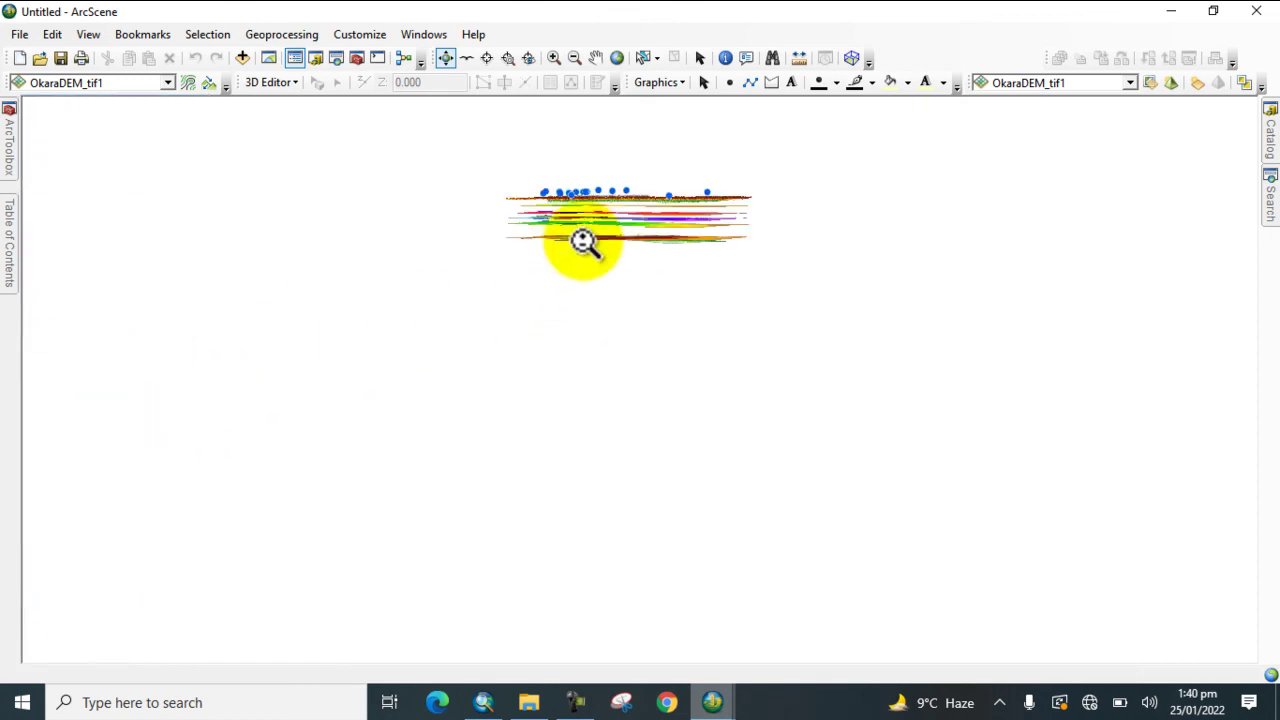
scroll(550, 185, "down", 3)
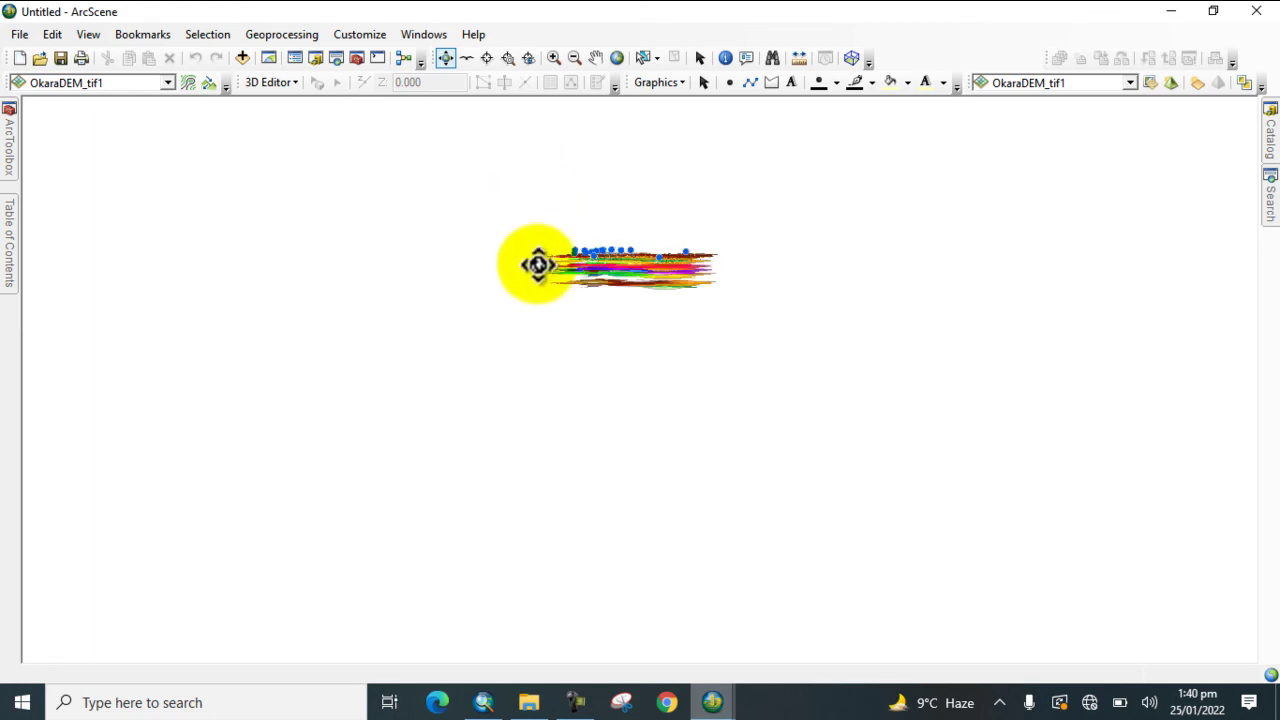
left_click_drag(538, 264, 543, 200)
scroll(518, 174, "up", 2)
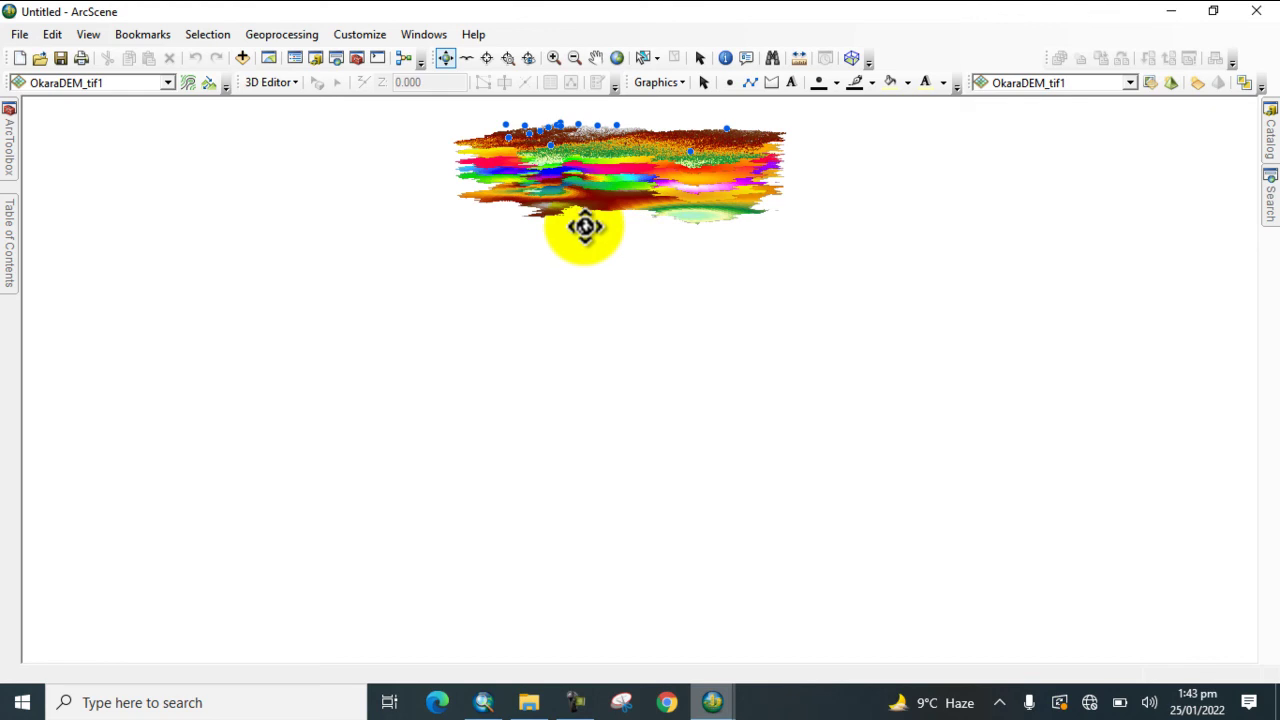
mouse_move(17, 266)
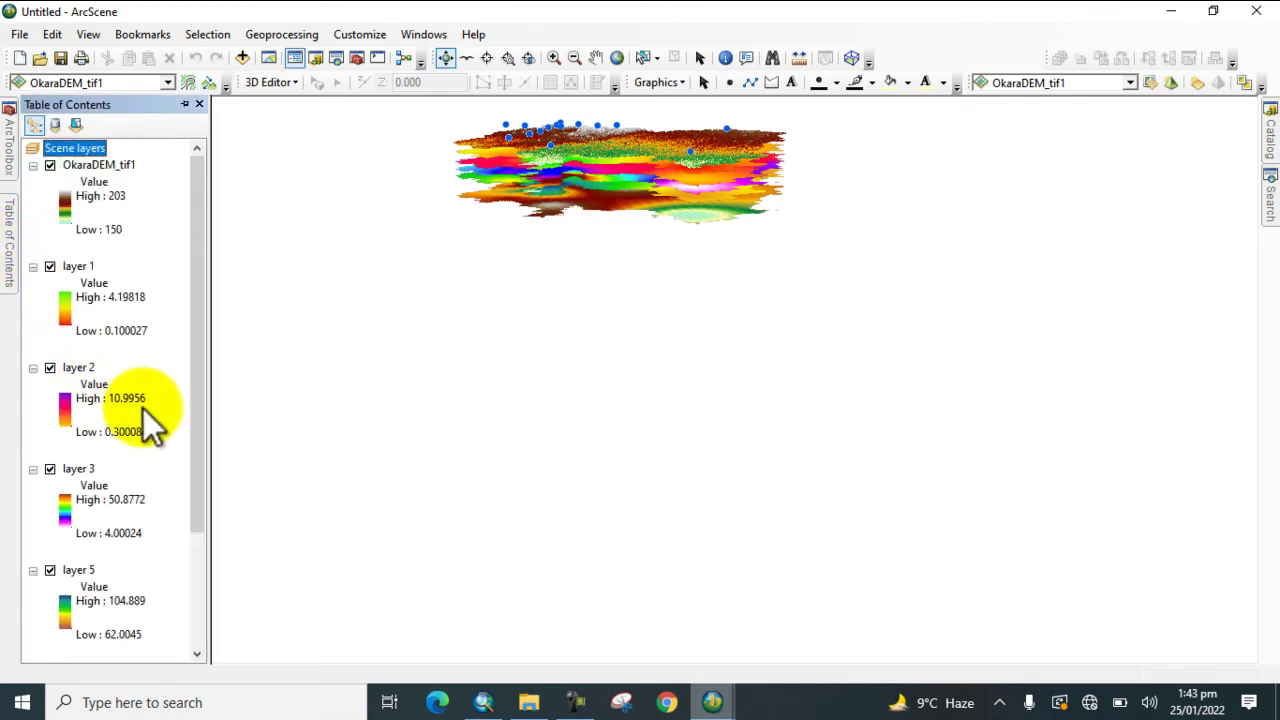
scroll(145, 428, "down", 3)
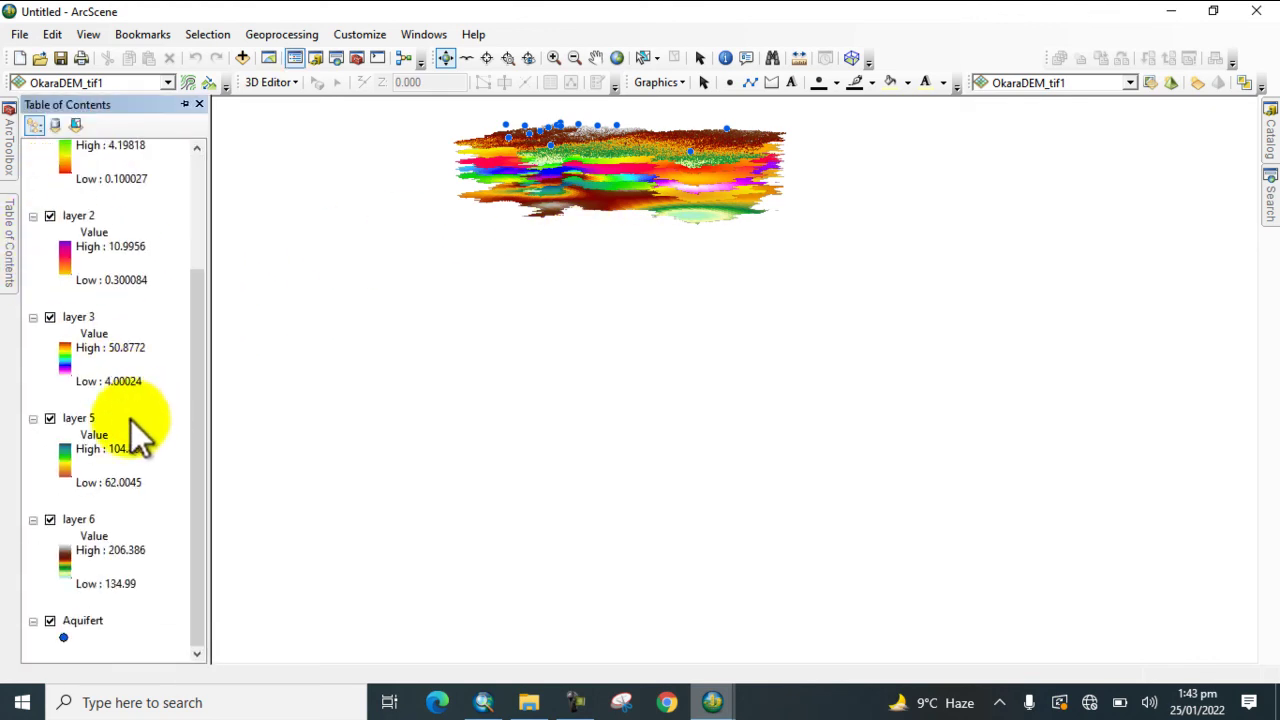
Turn on extrusion for the Aquifert wells using the expression - [Depth_6] and apply it
double_click(77, 622)
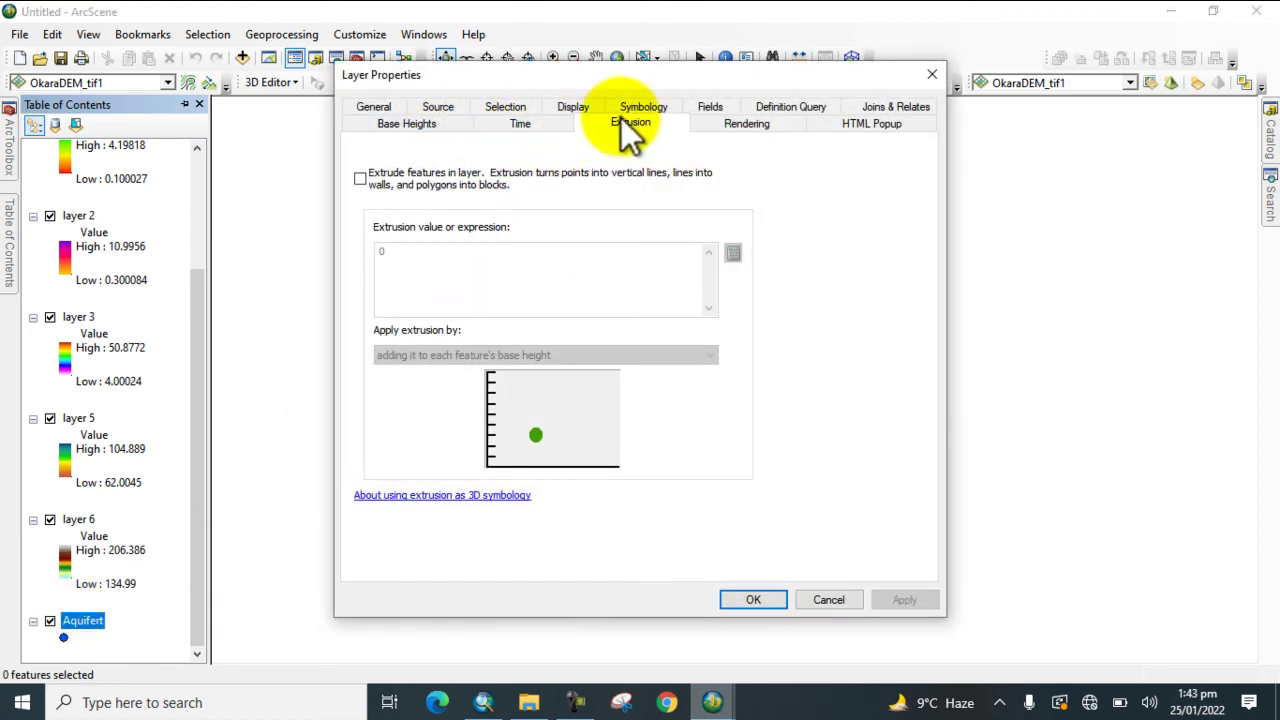
left_click(361, 178)
left_click(401, 258)
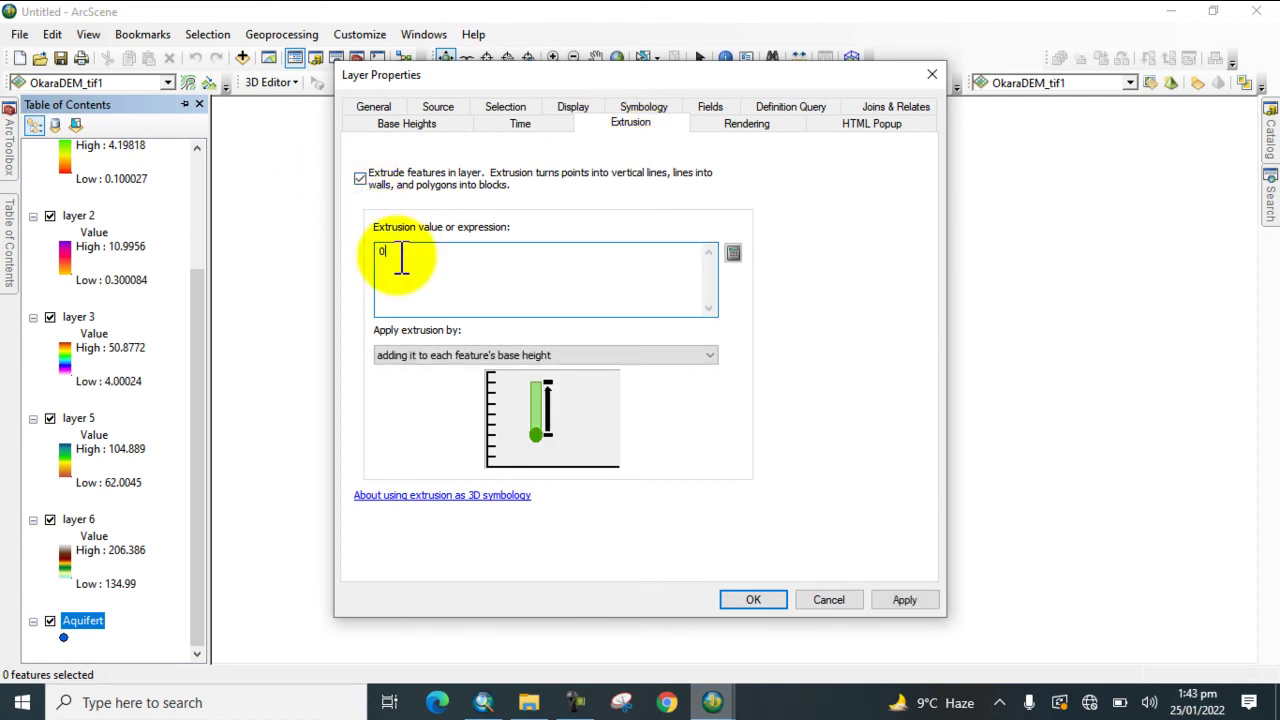
left_click(733, 253)
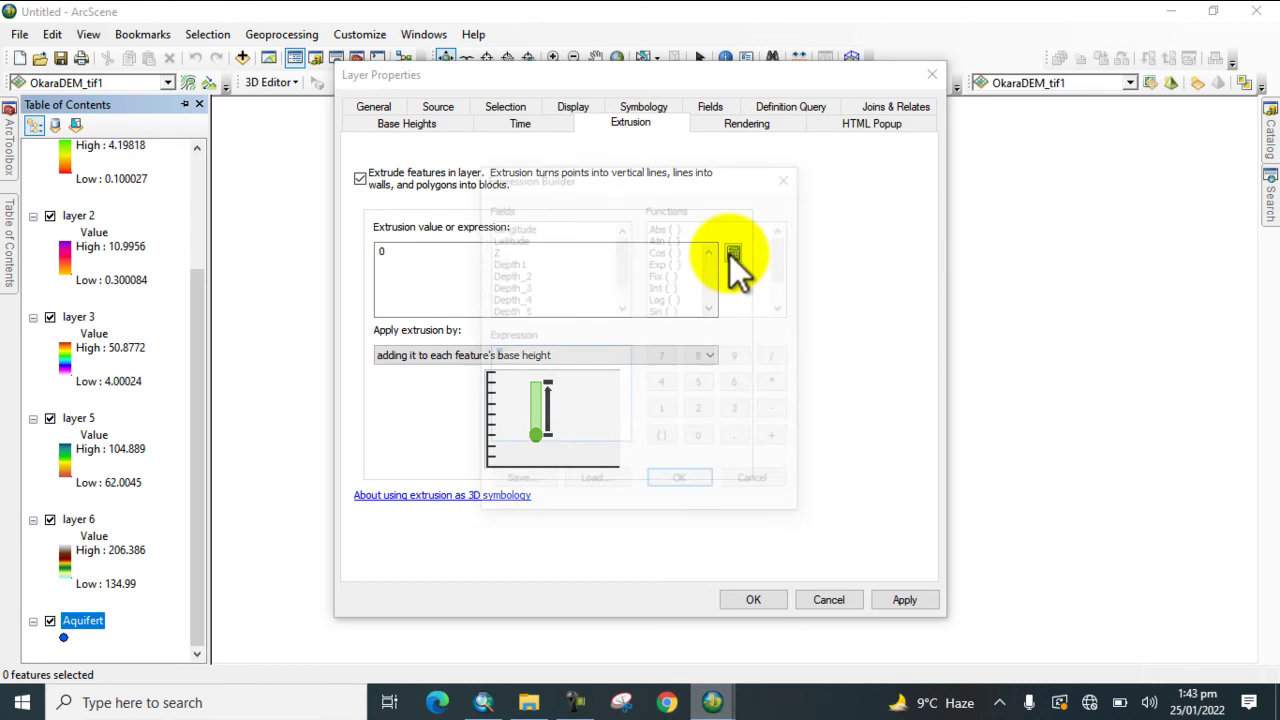
left_click(777, 411)
double_click(507, 298)
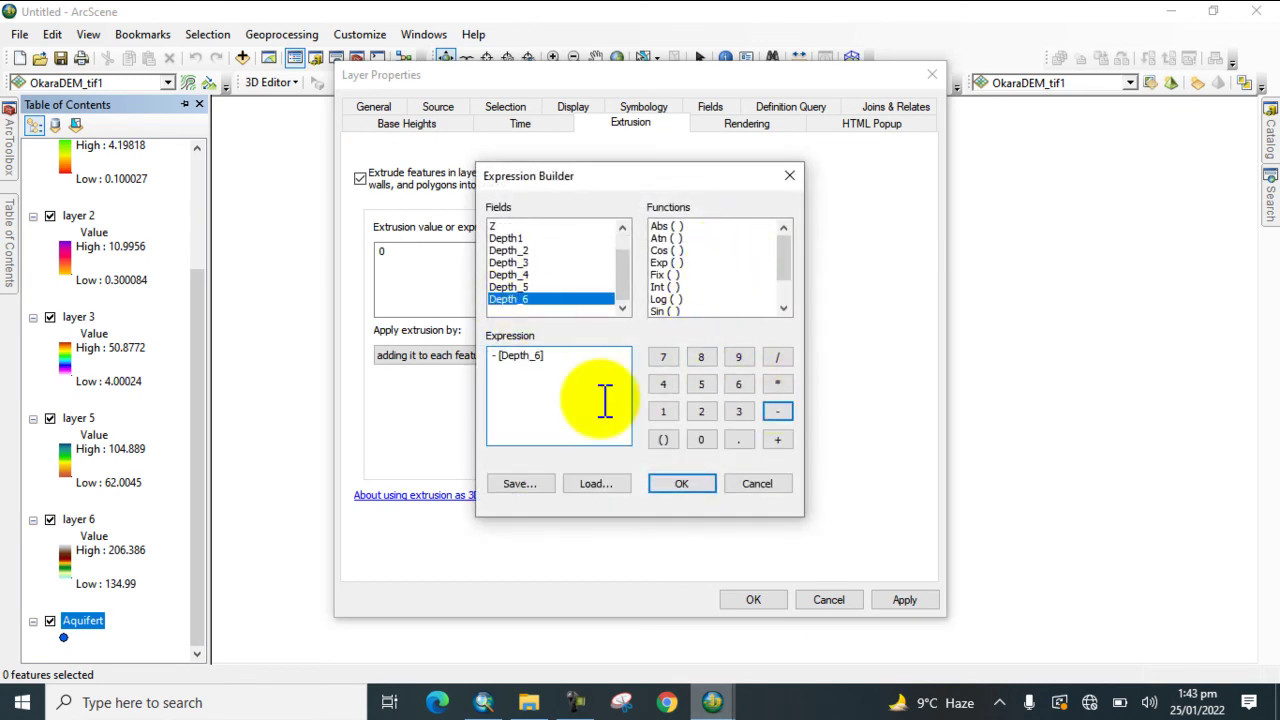
left_click(679, 484)
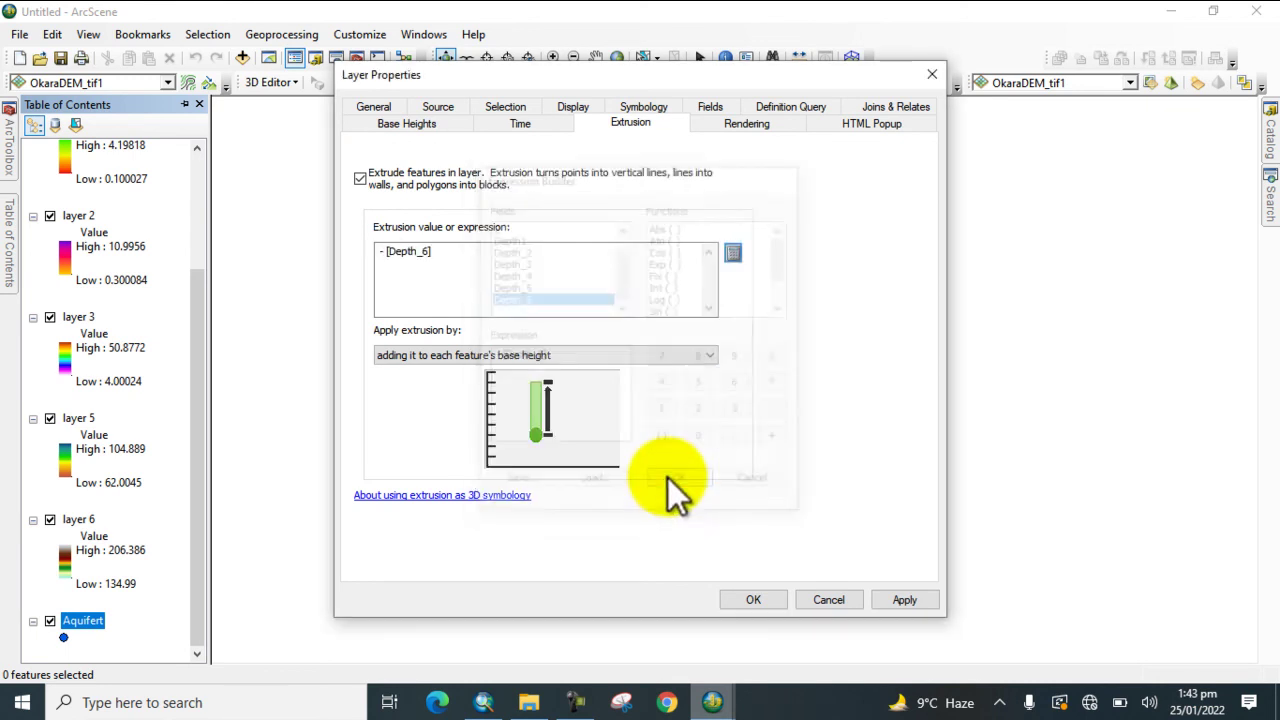
left_click(906, 600)
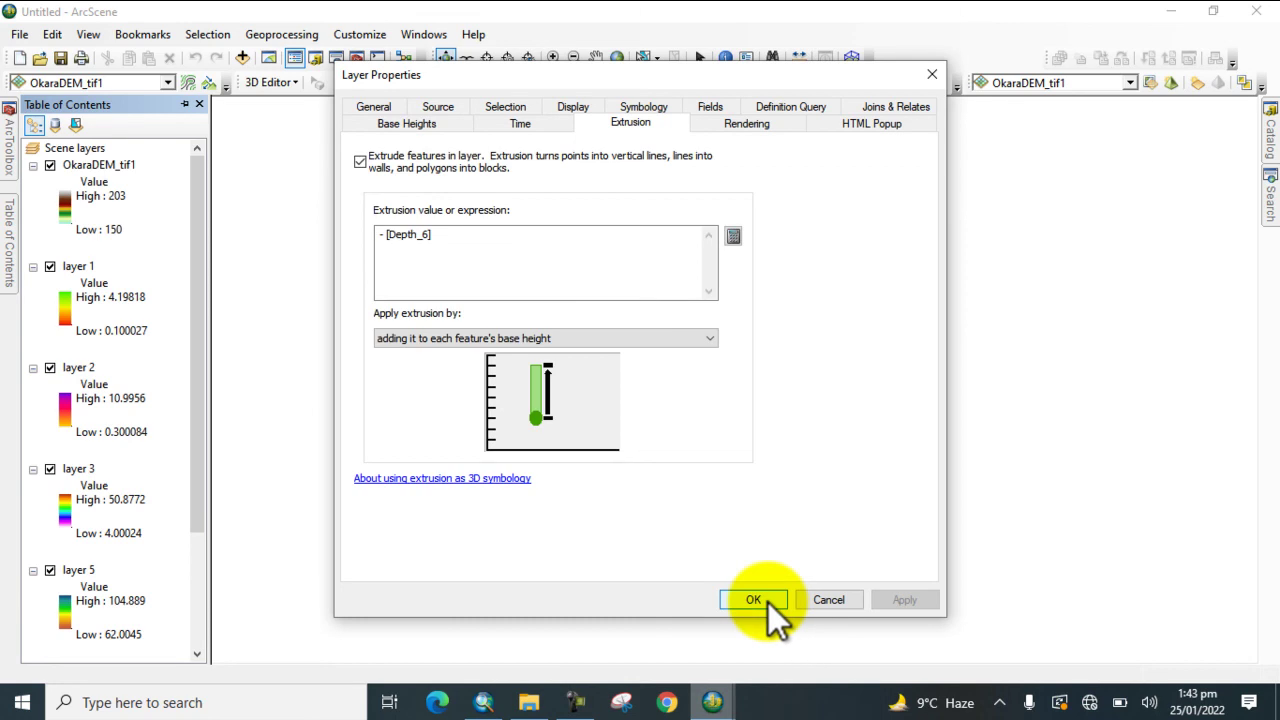
left_click(768, 602)
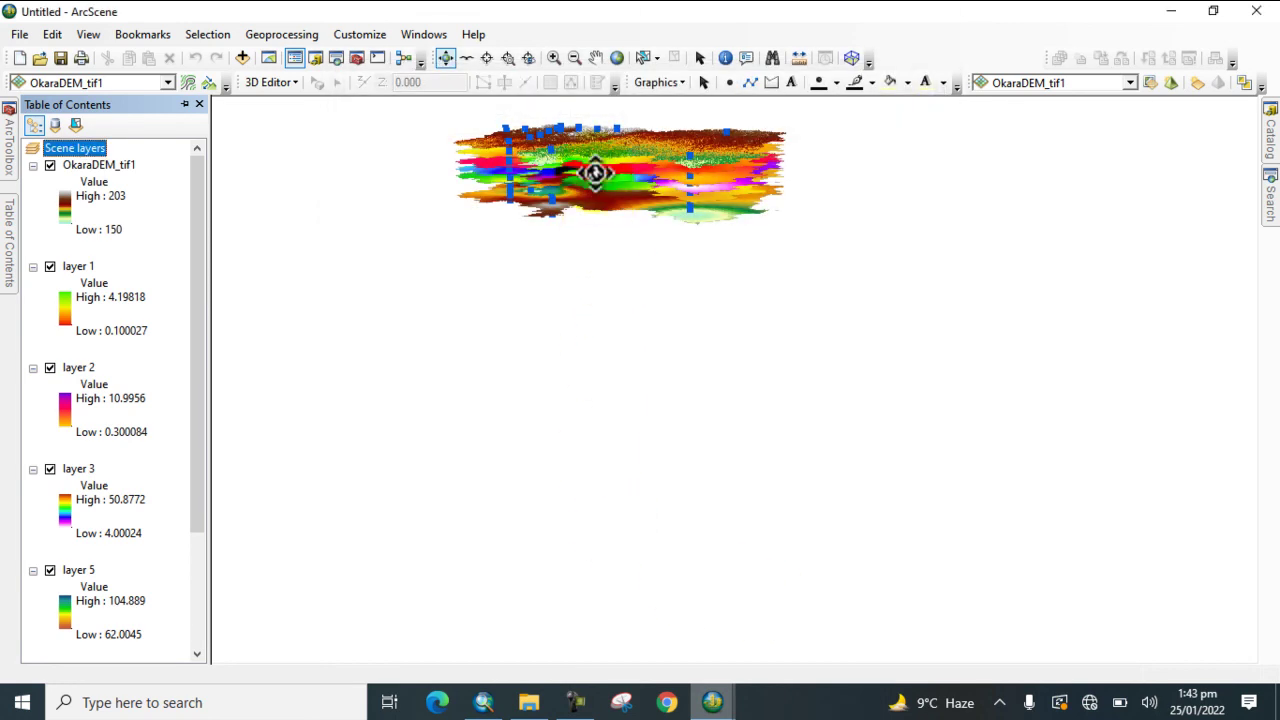
Orbit and tilt the scene between top-down, edge-on and oblique views of the DEM
left_click_drag(595, 173, 608, 465)
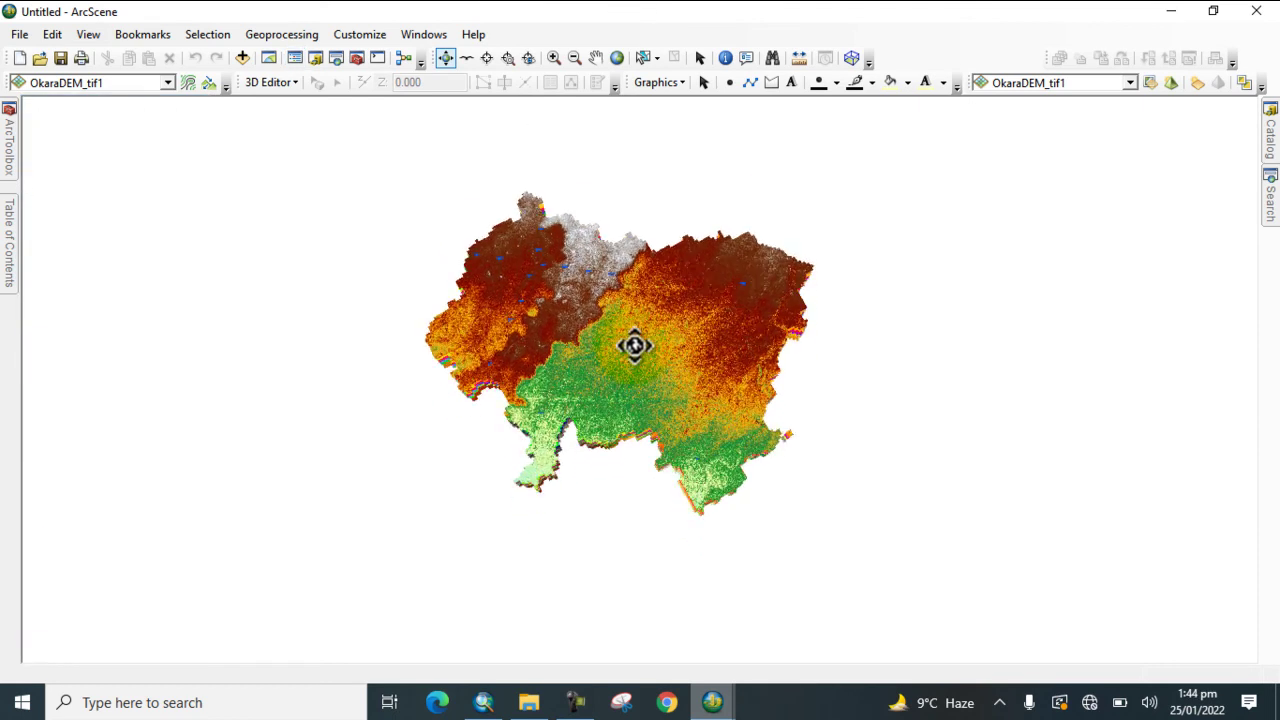
left_click_drag(635, 346, 560, 189)
left_click(546, 284)
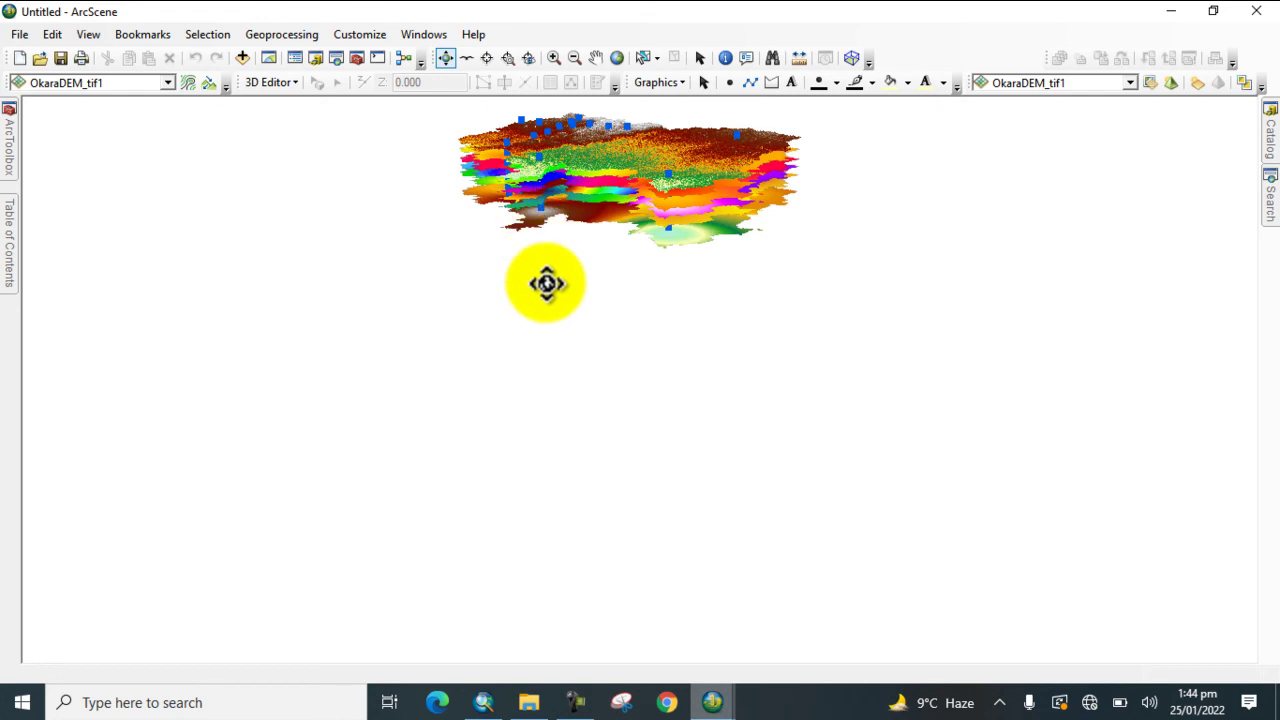
left_click_drag(546, 284, 591, 200)
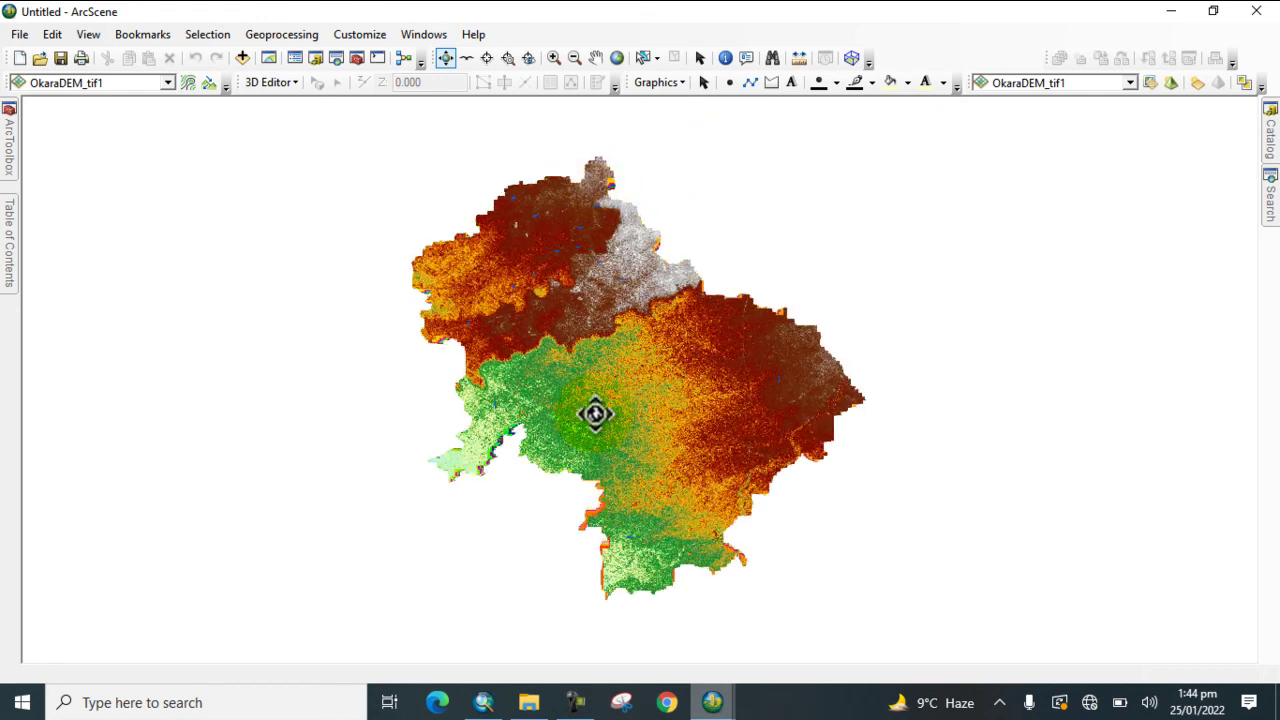
left_click_drag(595, 413, 443, 91)
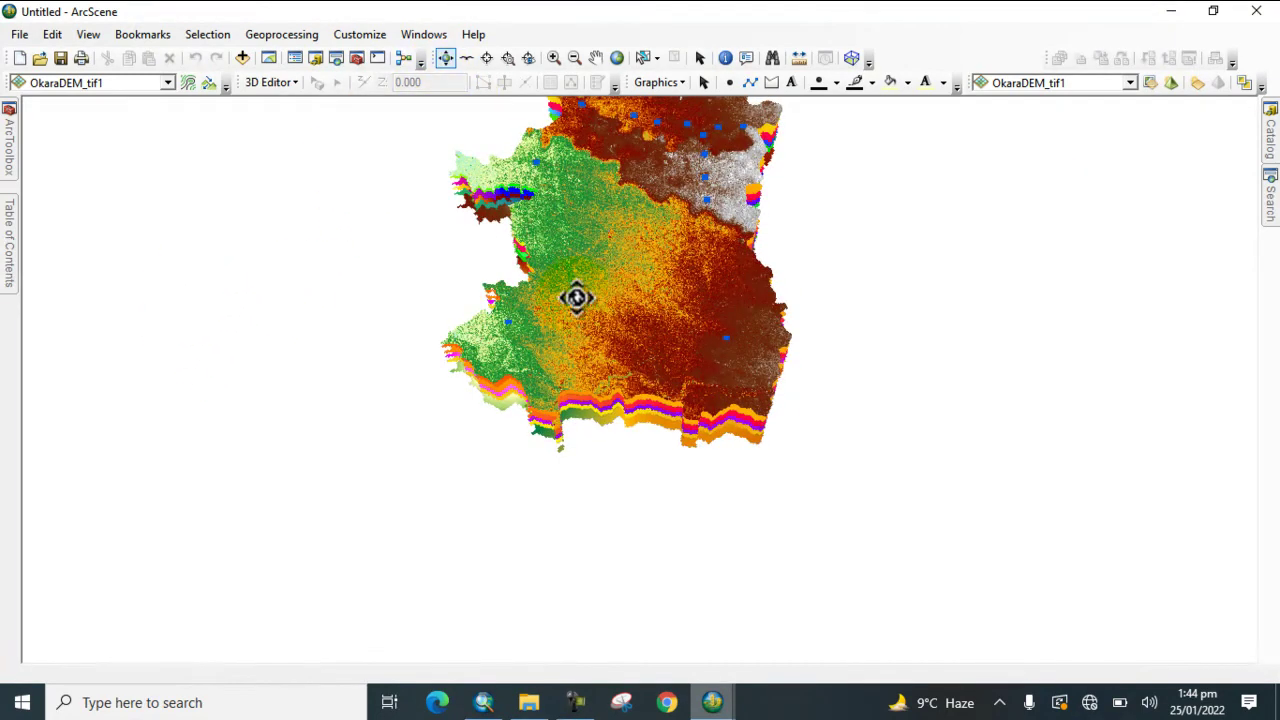
left_click_drag(643, 300, 472, 246)
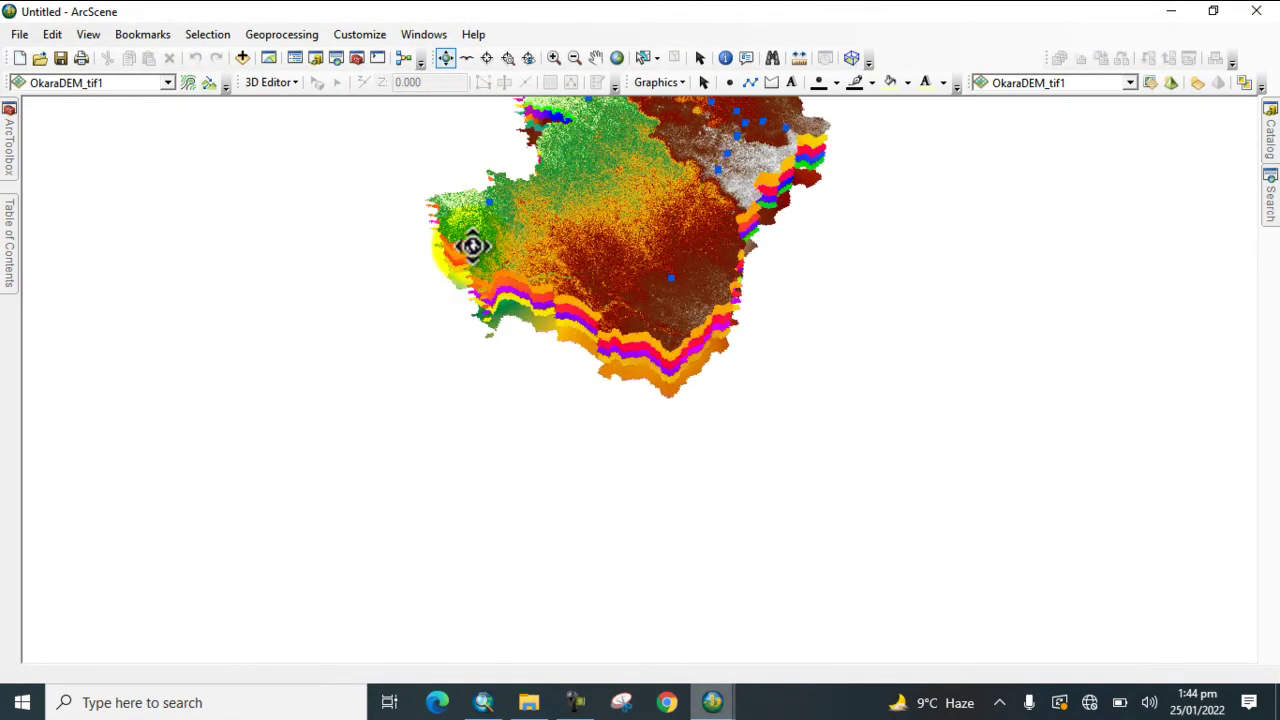
Pan the DEM into place and orbit to a flat side view showing the well columns
left_click(594, 58)
left_click_drag(662, 195, 518, 75)
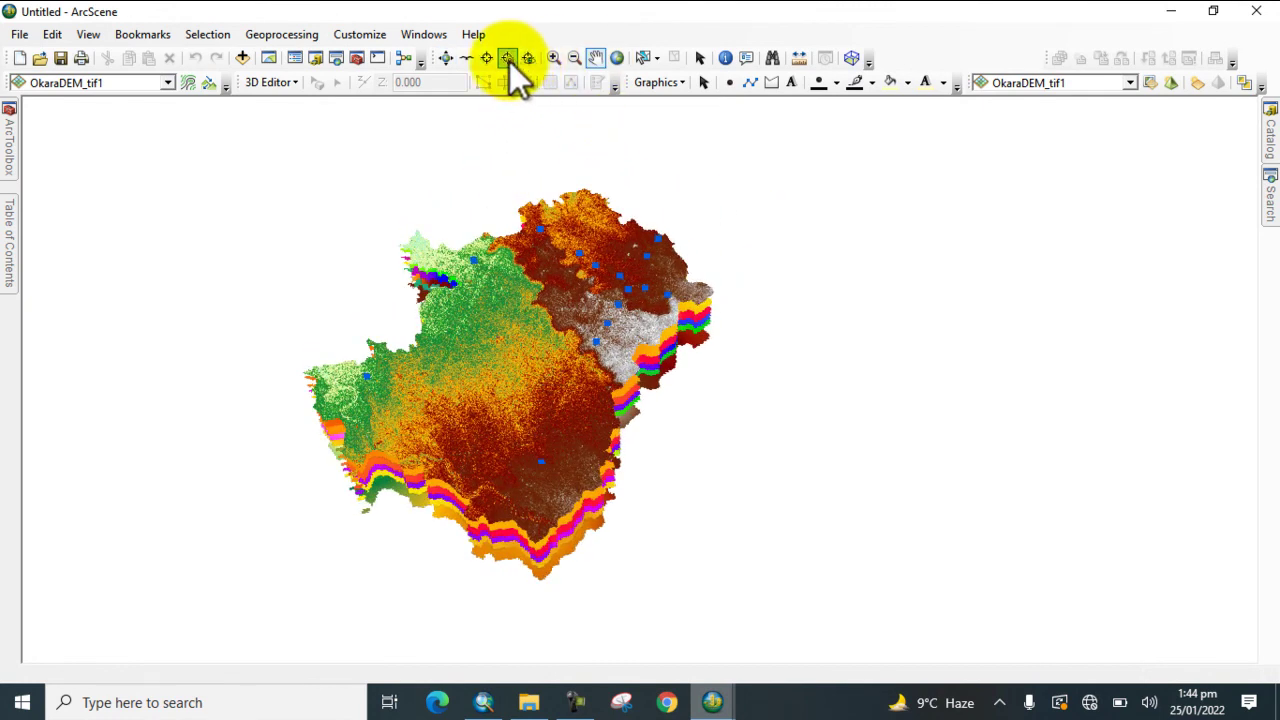
left_click(443, 59)
left_click_drag(508, 452, 555, 262)
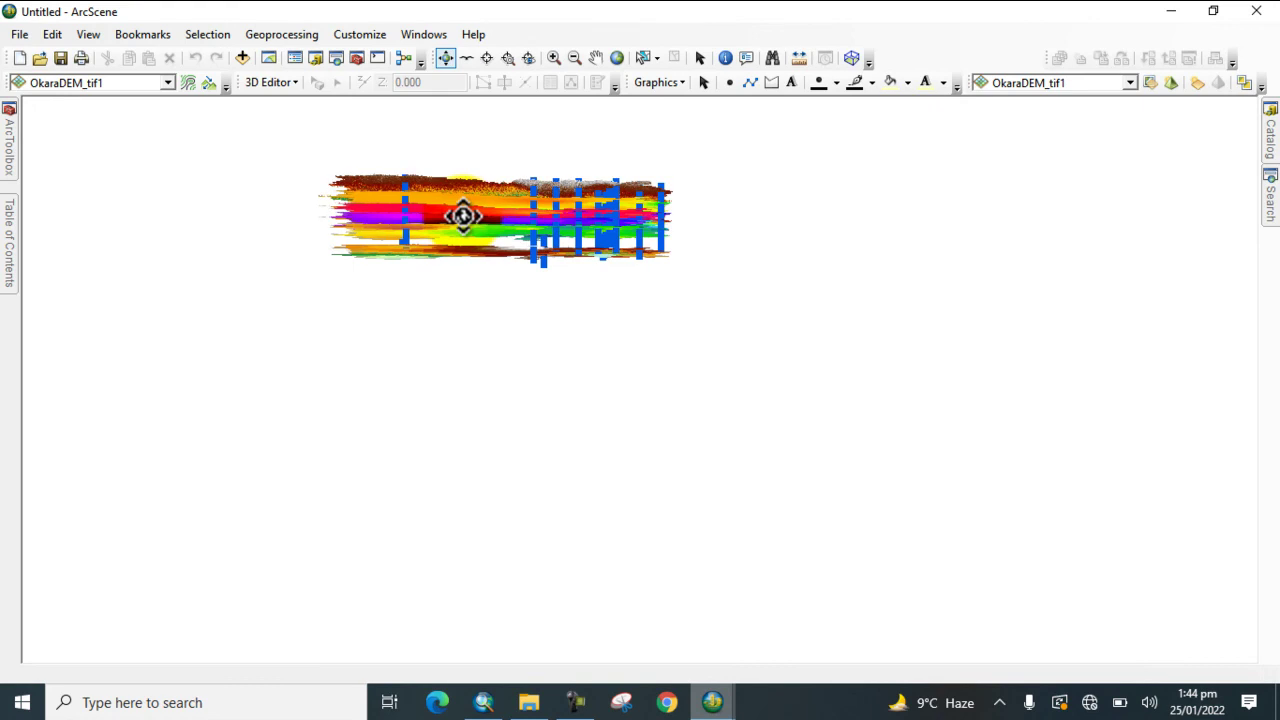
left_click_drag(462, 216, 452, 298)
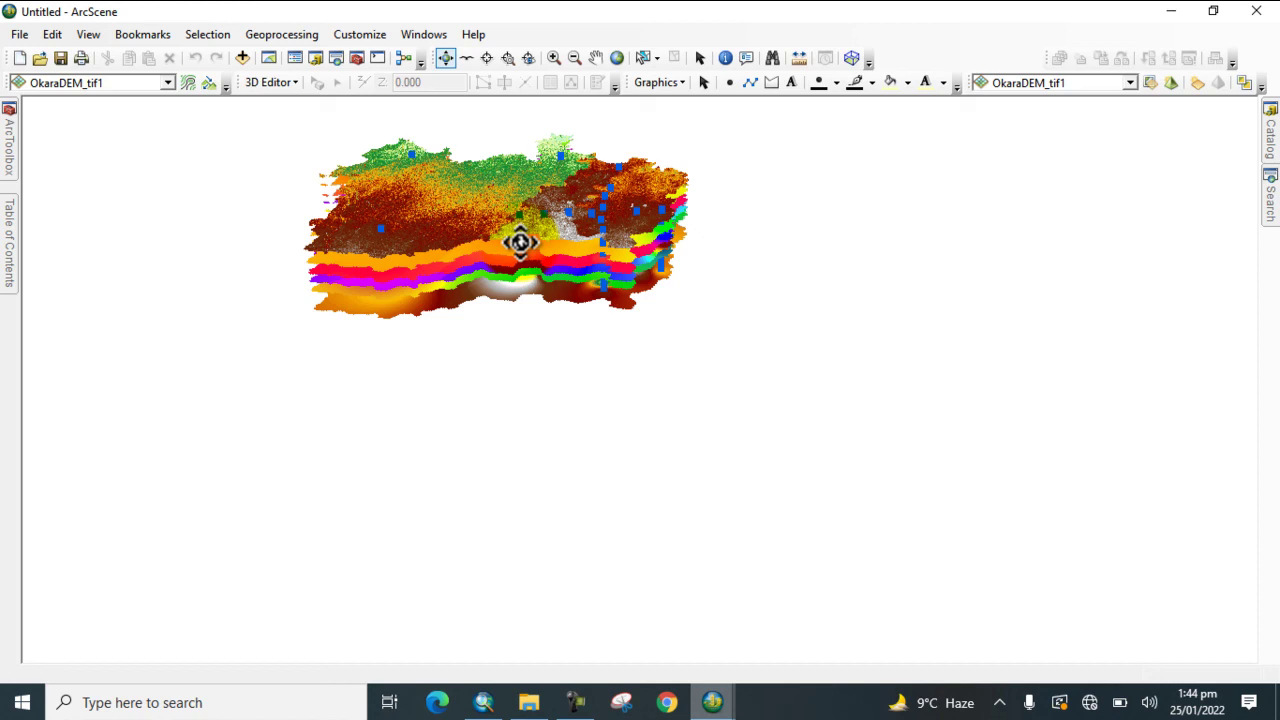
left_click_drag(520, 242, 495, 193)
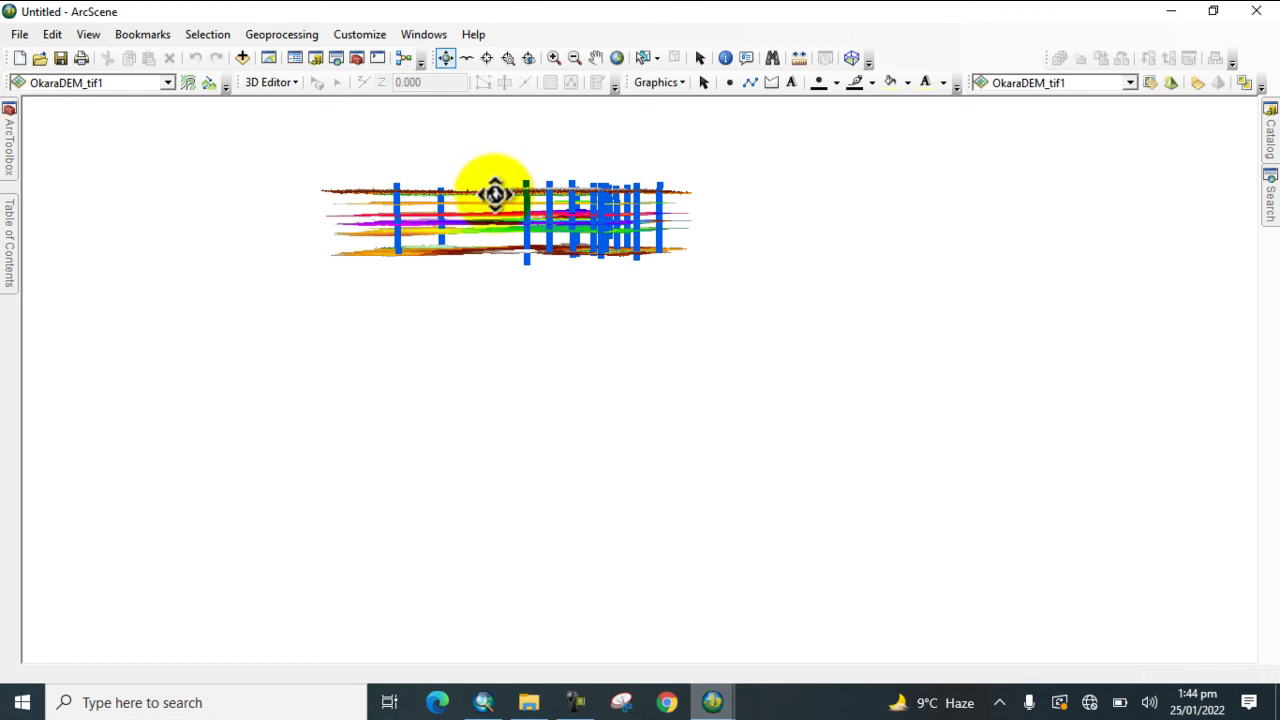